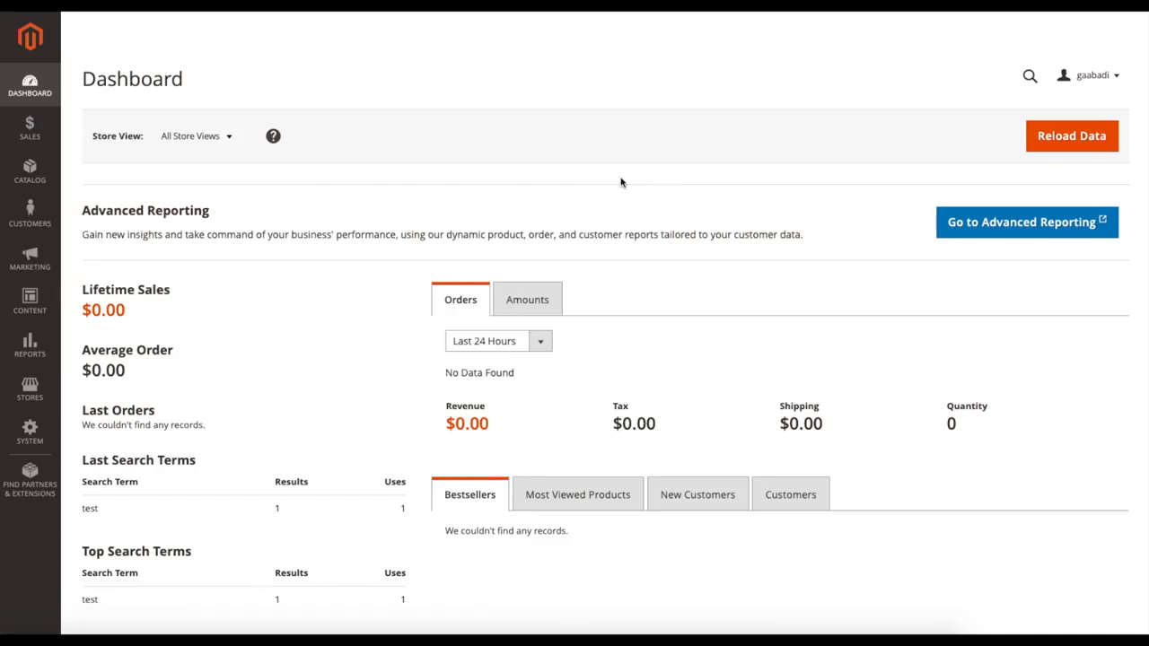
# Step: Open the catalog's product list and start a new simple product
pyautogui.click(34, 182)
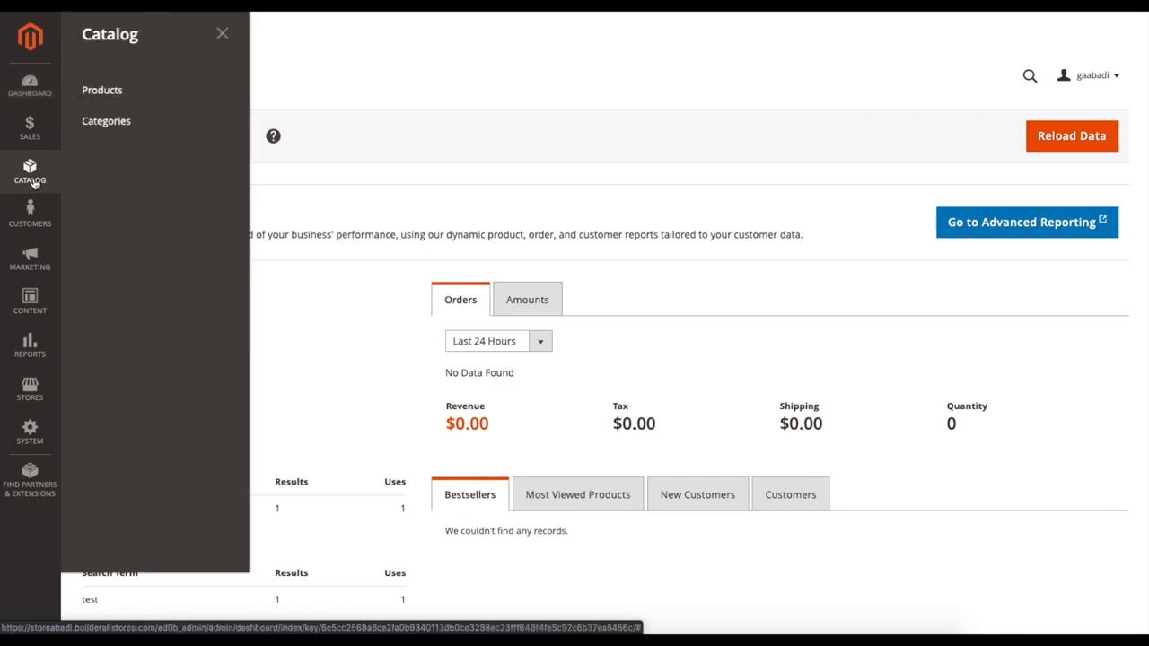
pyautogui.click(101, 90)
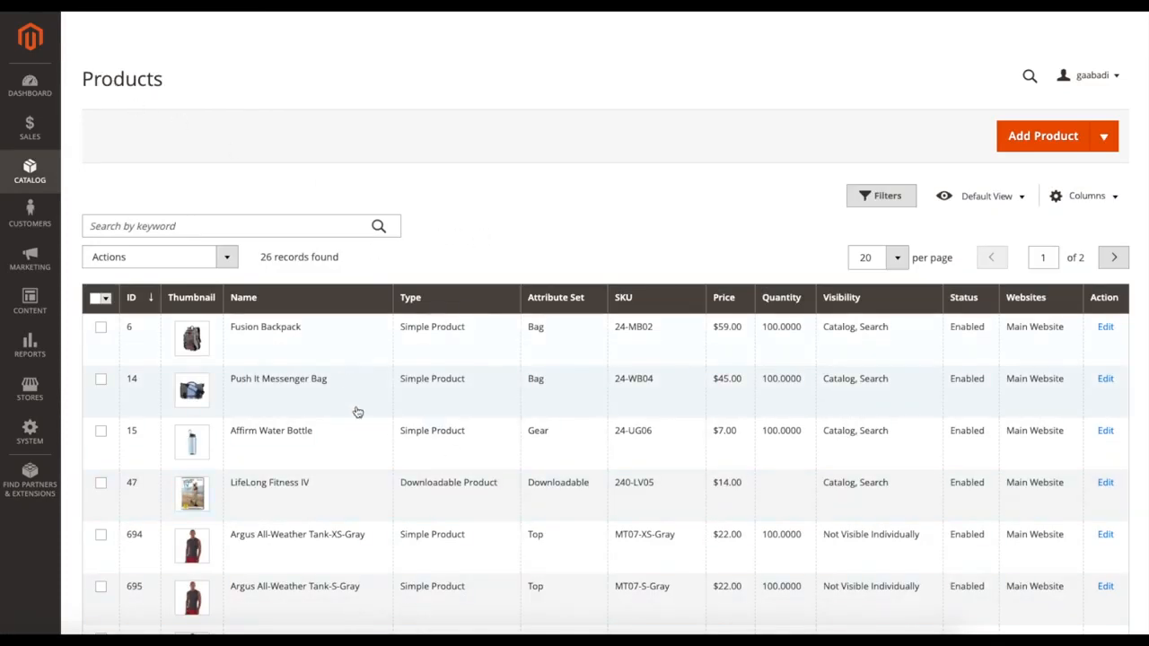
pyautogui.scroll(-5, 372, 398)
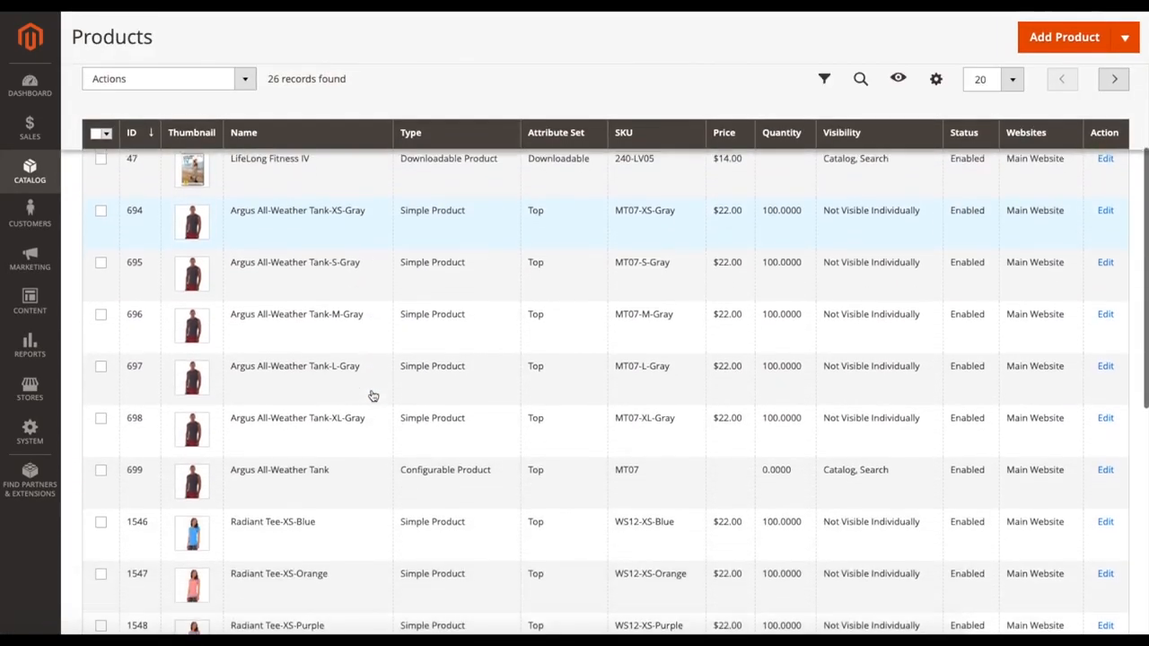
pyautogui.scroll(5, 372, 395)
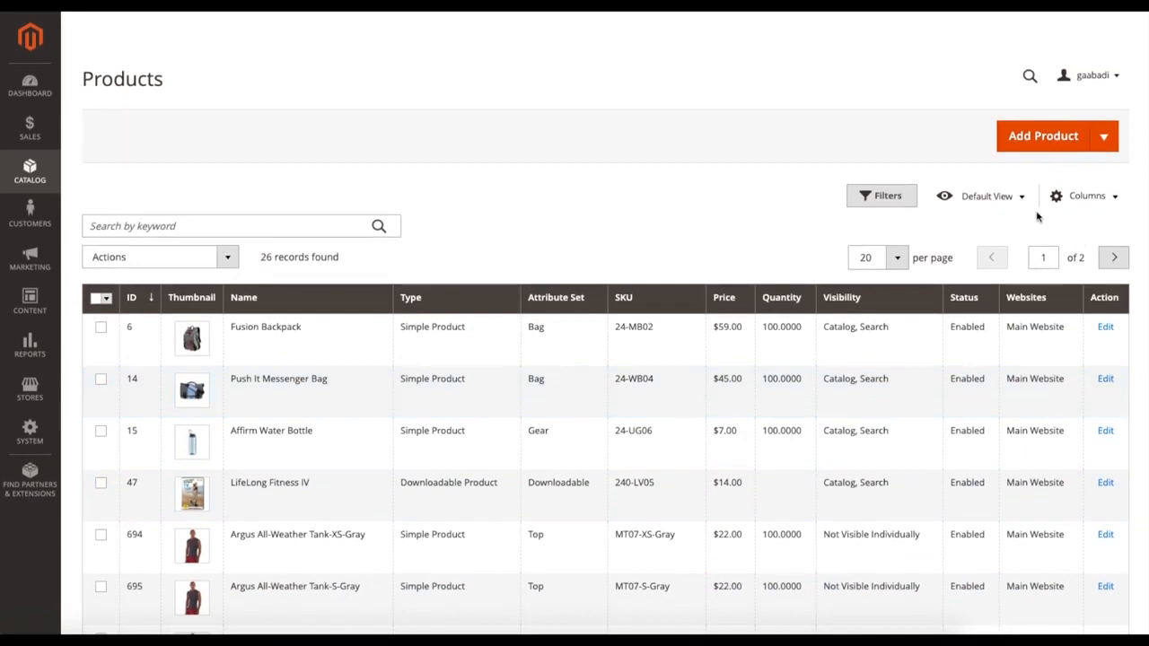
pyautogui.click(1105, 142)
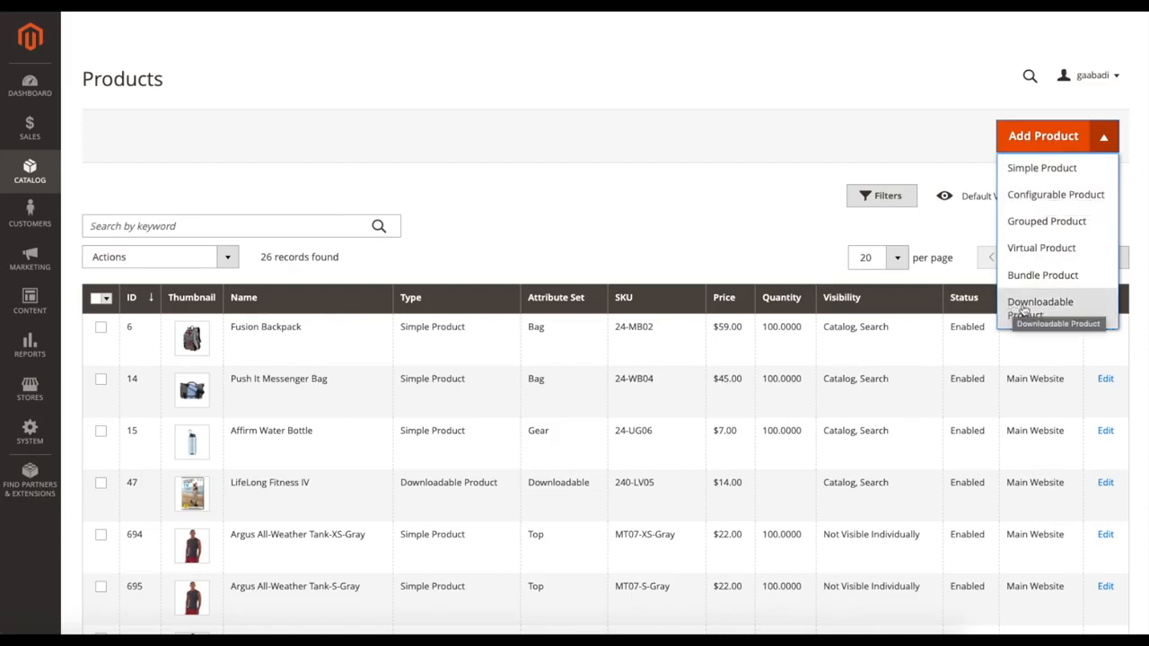
pyautogui.click(1049, 181)
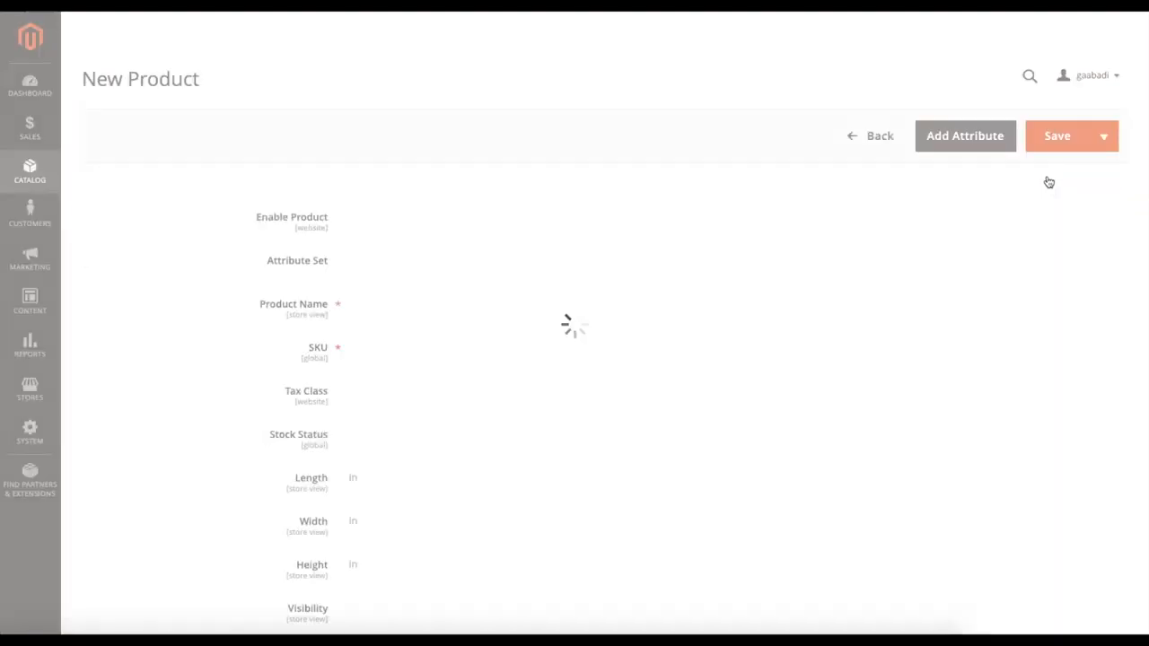
pyautogui.scroll(6, 546, 218)
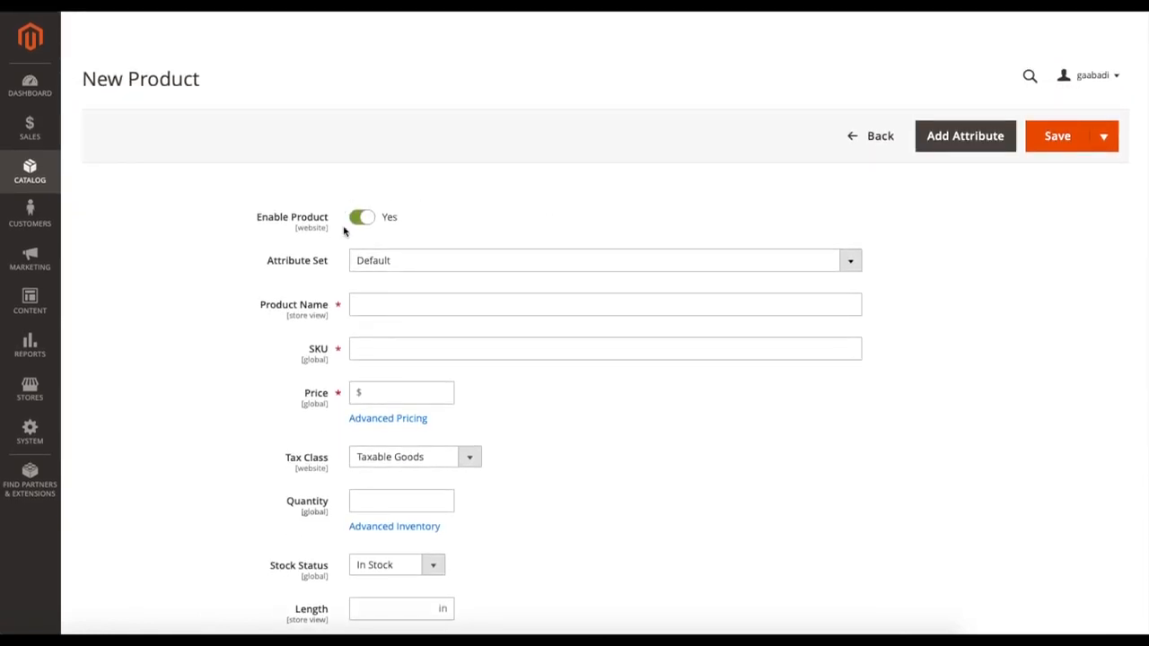
# Step: Keep the new product enabled and set its attribute set to Bag
pyautogui.click(368, 220)
pyautogui.click(365, 220)
pyautogui.click(404, 261)
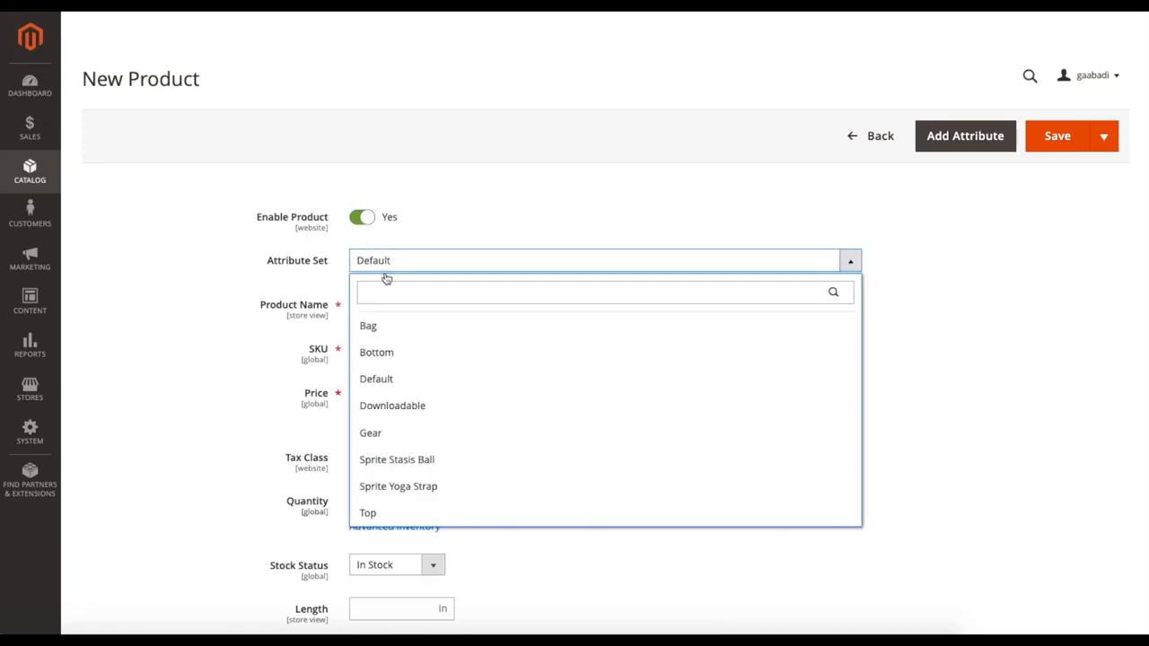
pyautogui.scroll(-2, 446, 372)
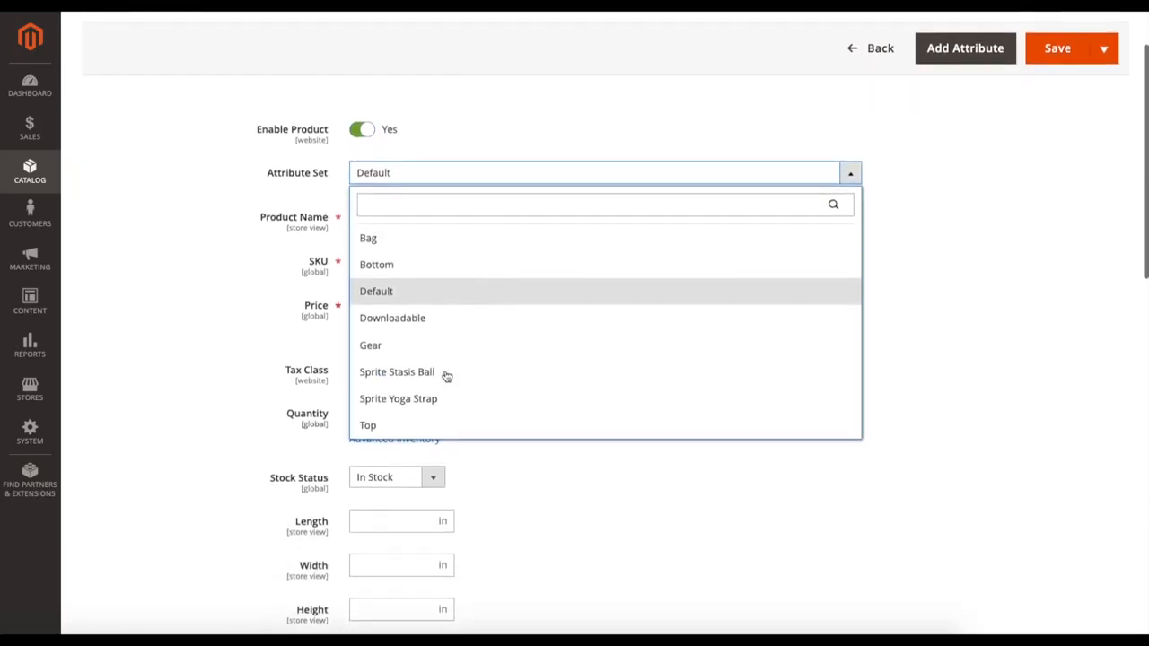
pyautogui.scroll(2, 443, 375)
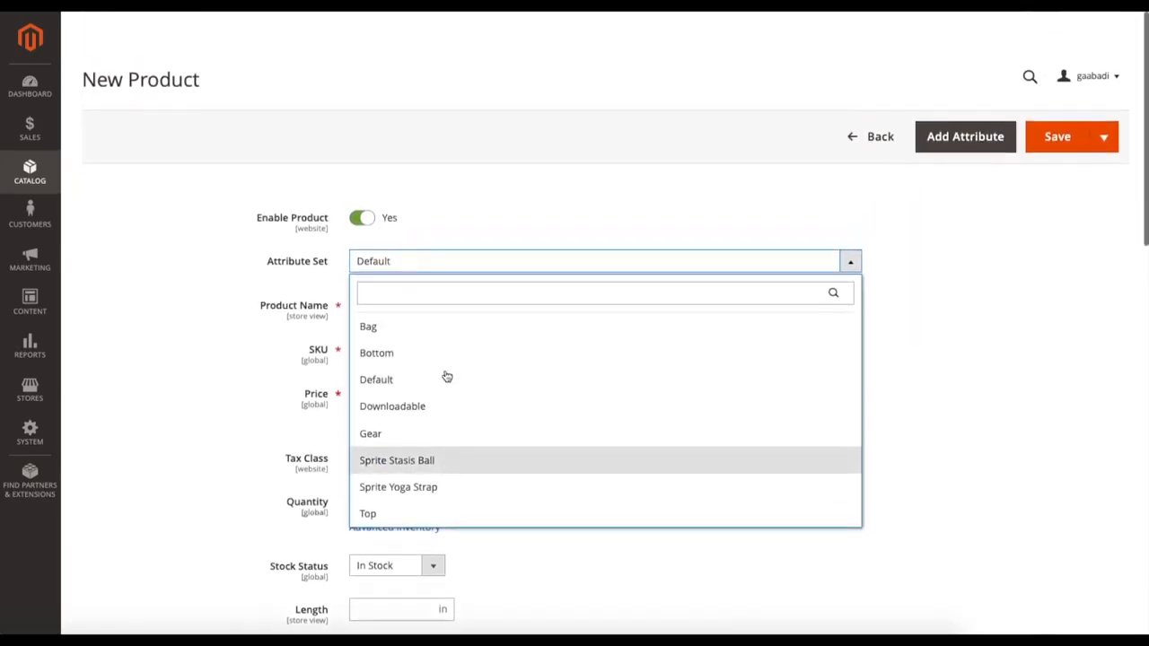
pyautogui.click(407, 331)
# Step: Enter Tutorial as the product name and set the price to $20.00
pyautogui.click(391, 308)
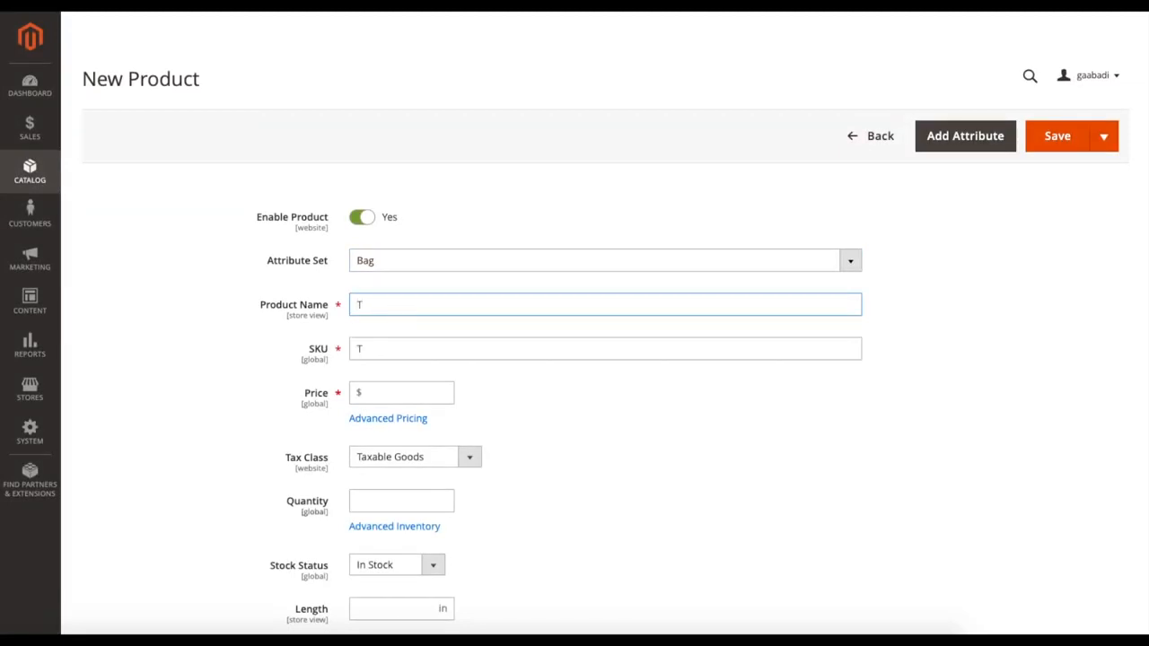
pyautogui.write('Tutorial')
pyautogui.scroll(-1, 395, 325)
pyautogui.click(395, 321)
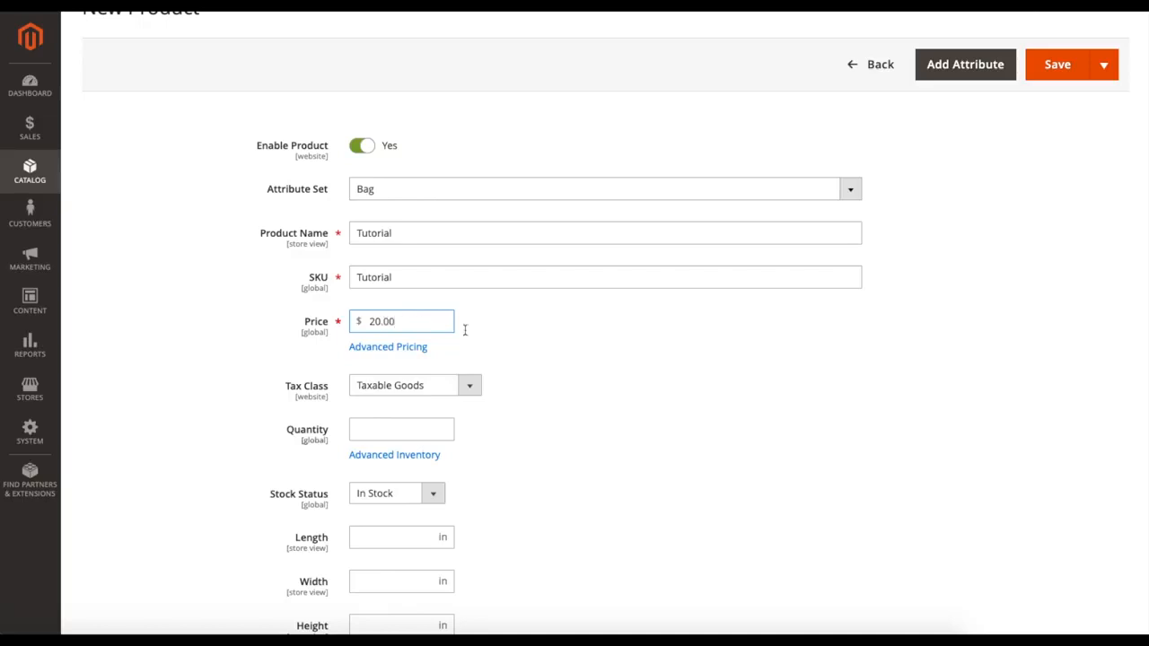
# Step: Keep the tax class as Taxable Goods and set the product quantity to 100
pyautogui.scroll(-1, 467, 332)
pyautogui.click(376, 325)
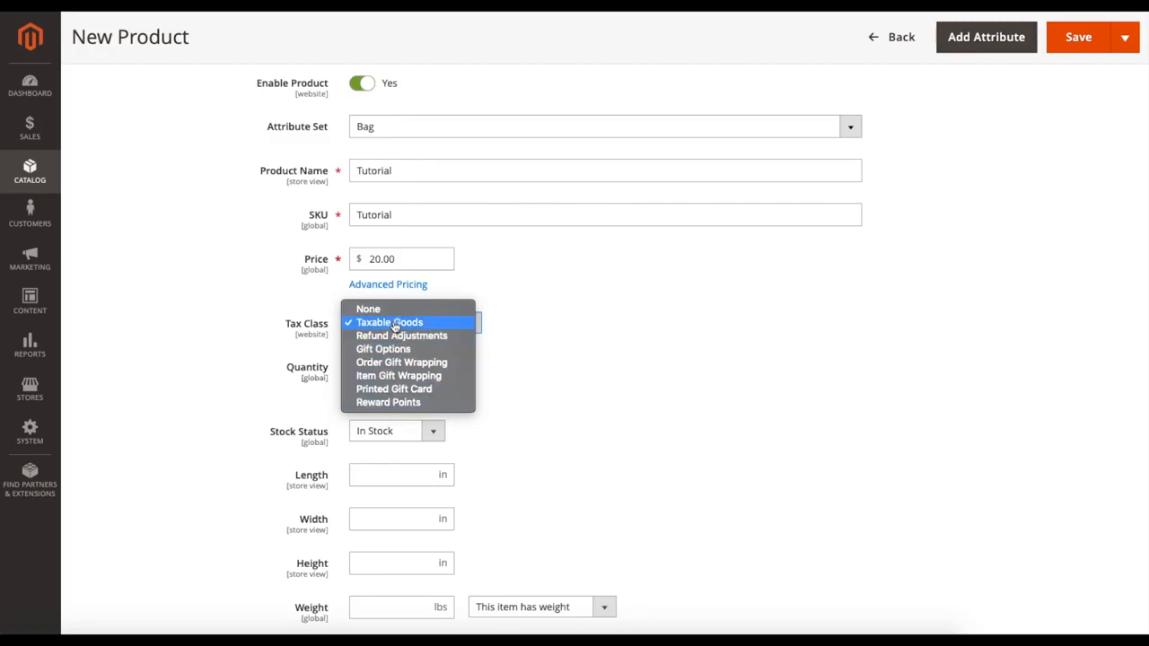
pyautogui.click(512, 339)
pyautogui.scroll(-1, 520, 338)
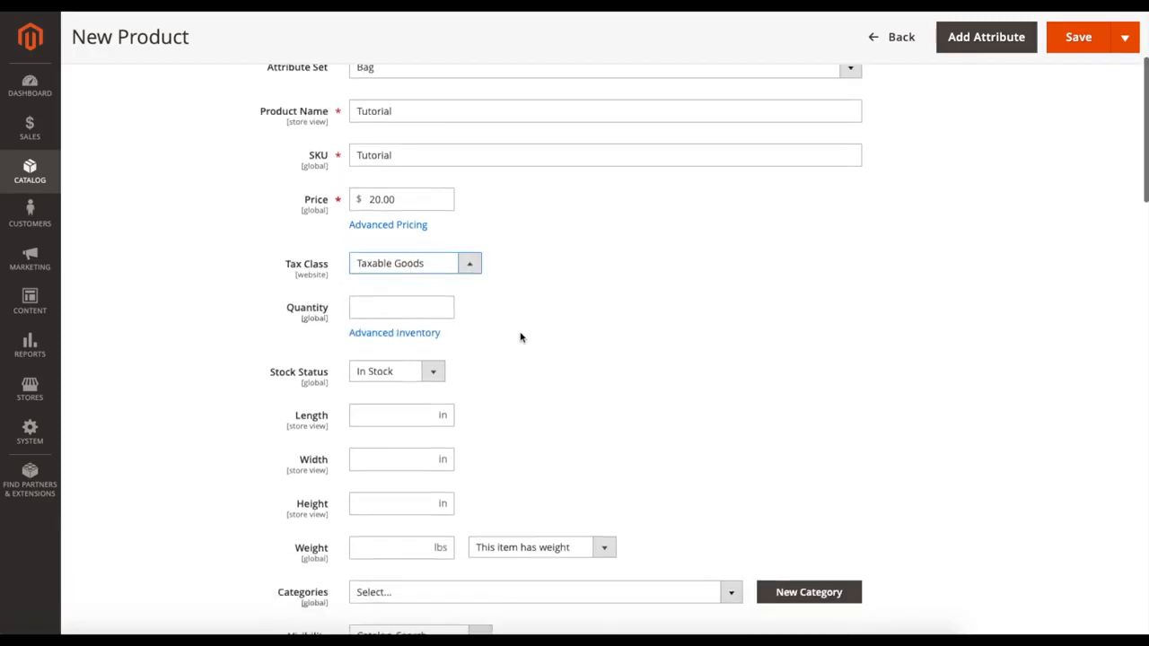
pyautogui.click(392, 309)
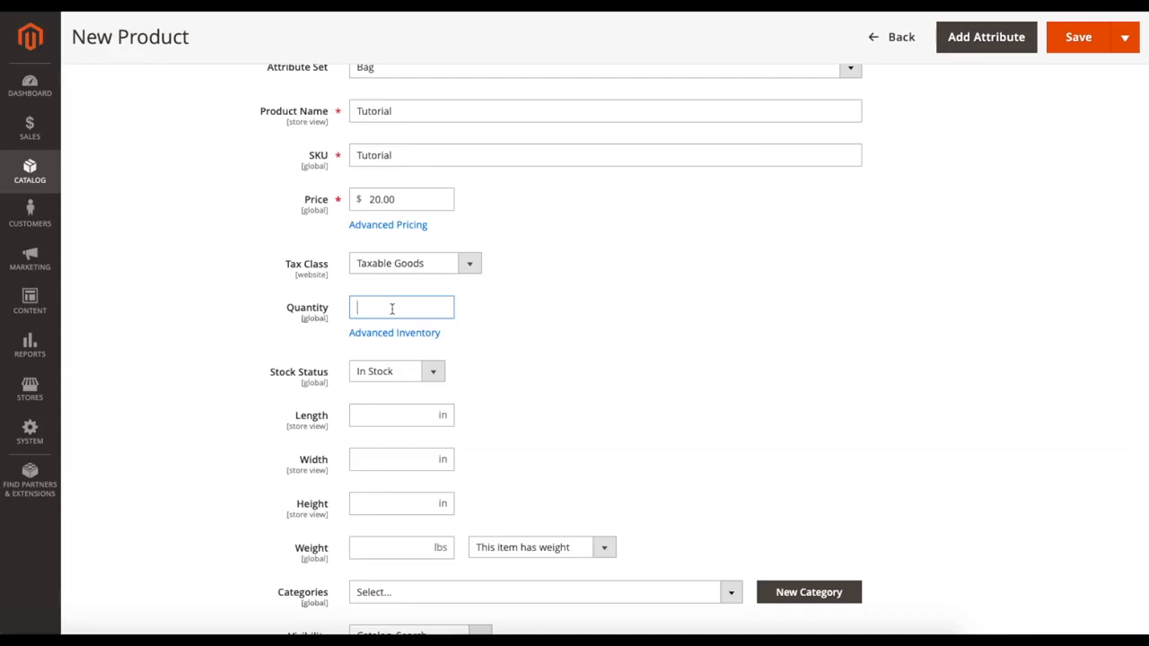
pyautogui.click(480, 320)
# Step: Review the stock status options and keep the product as In Stock
pyautogui.scroll(-3, 555, 334)
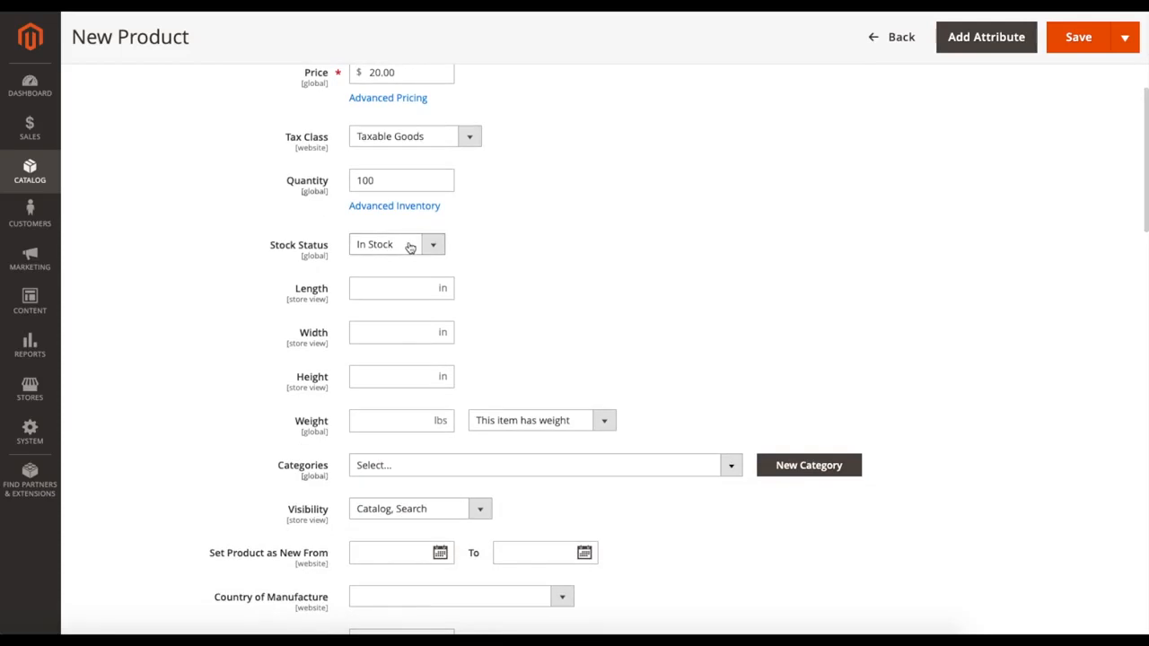
pyautogui.click(410, 248)
pyautogui.click(562, 260)
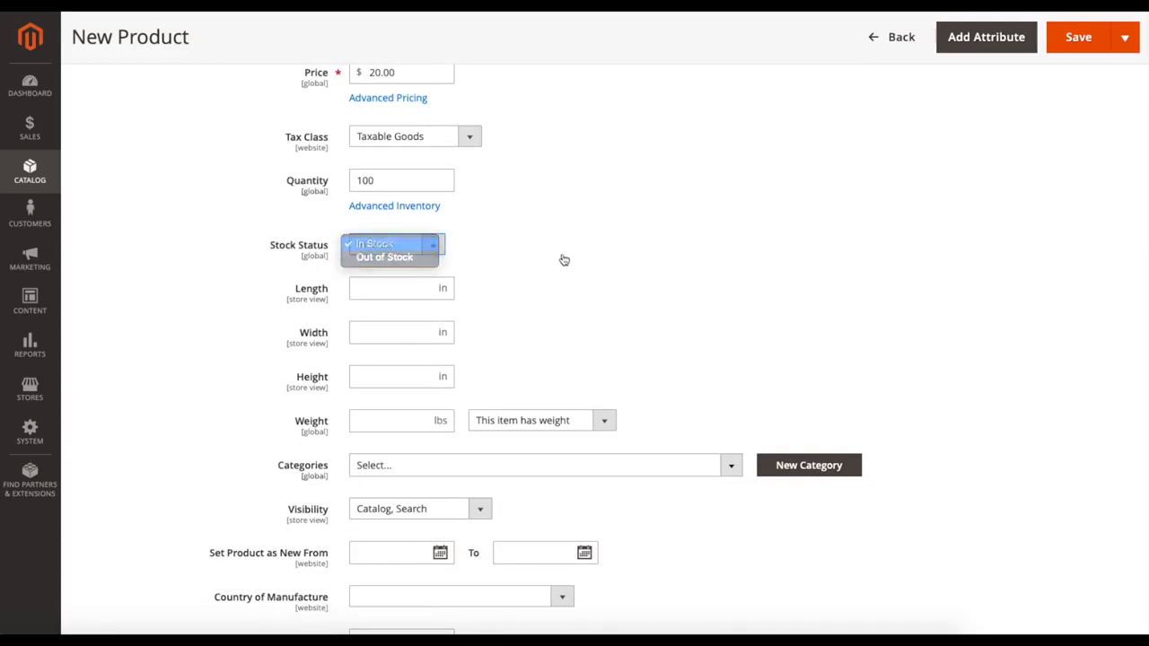
# Step: Leave the product dimensions blank and set the weight option to "This item has no weight"
pyautogui.scroll(2, 567, 259)
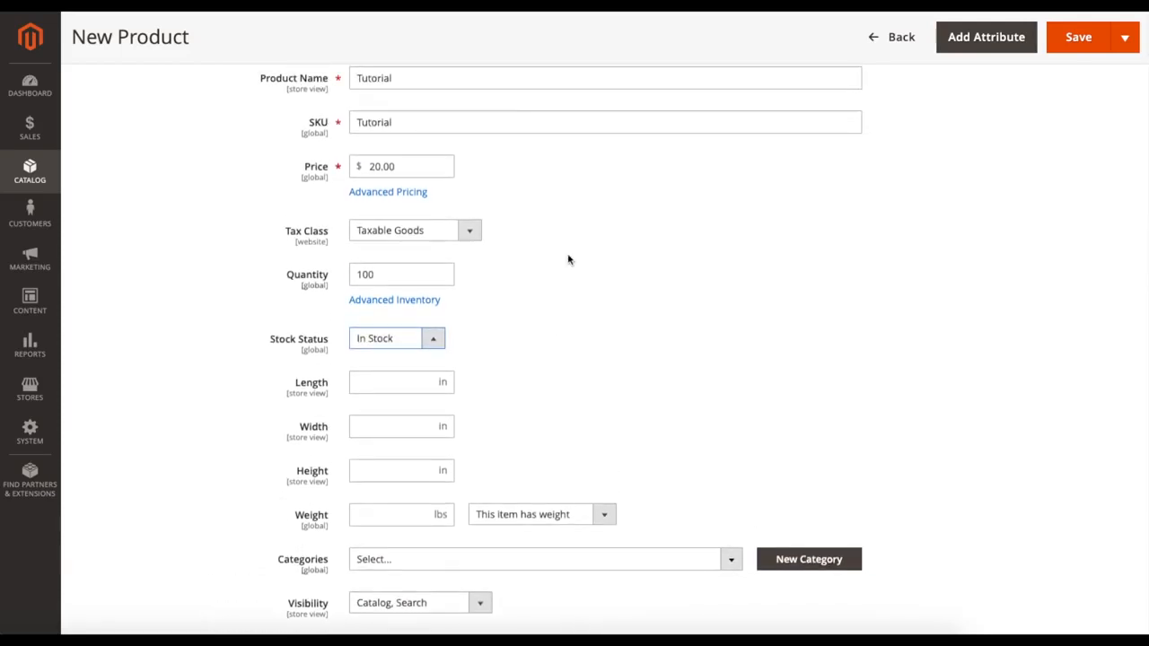
pyautogui.scroll(-1, 568, 272)
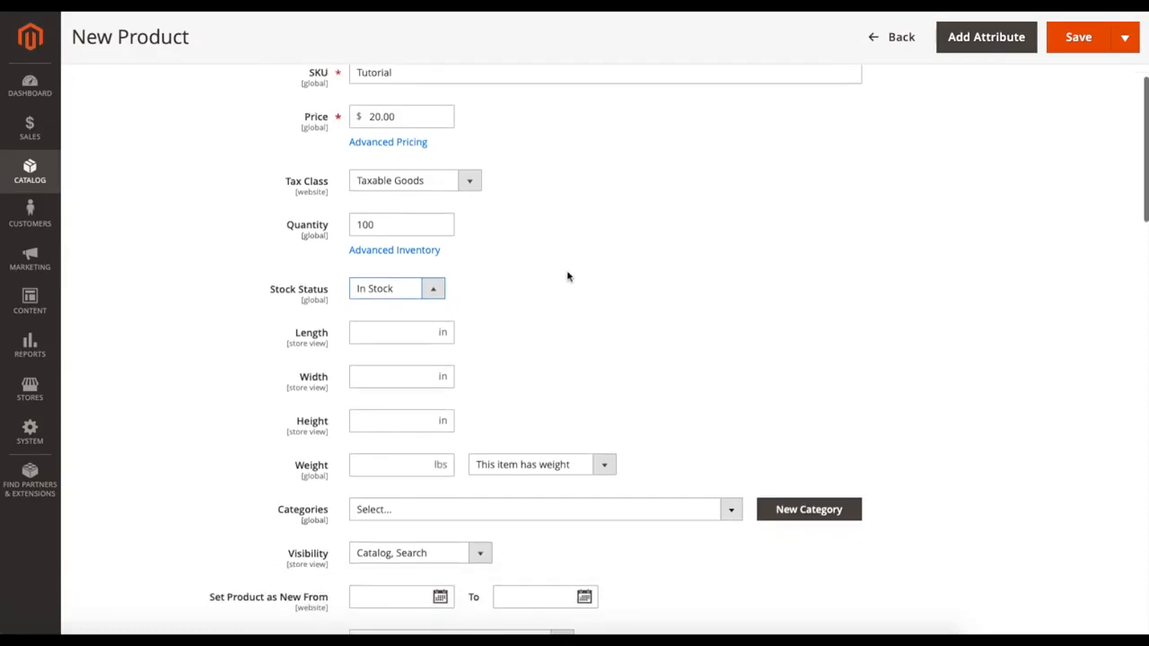
pyautogui.scroll(-1, 296, 342)
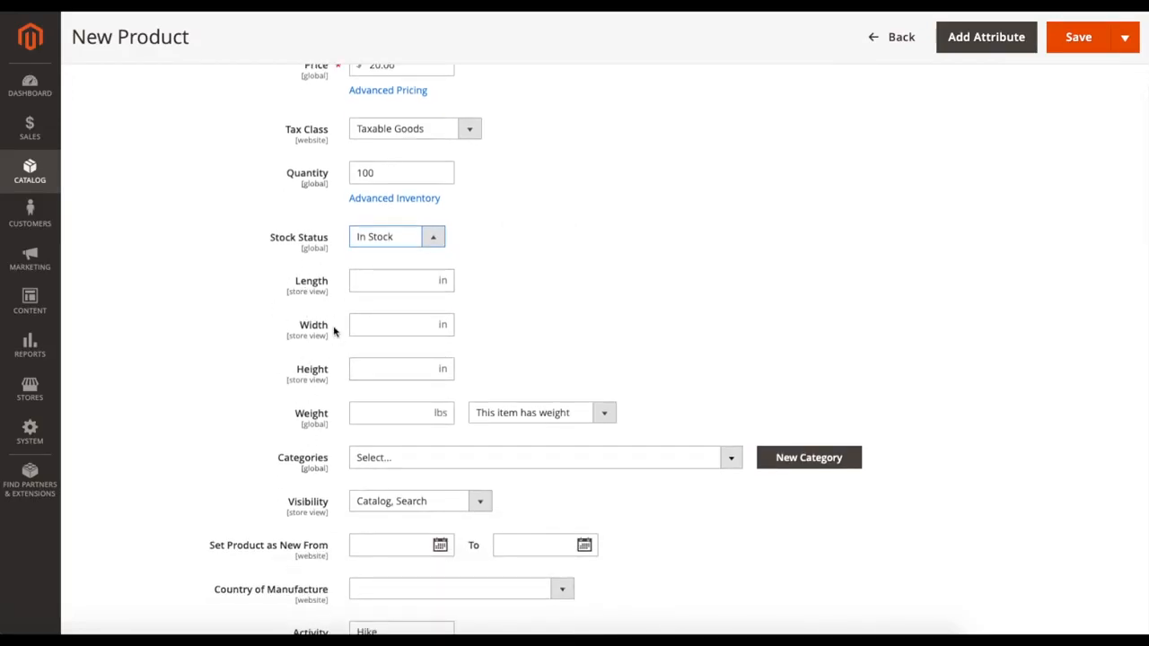
pyautogui.scroll(-2, 333, 328)
pyautogui.scroll(-1, 335, 331)
pyautogui.scroll(1, 396, 322)
pyautogui.click(397, 324)
pyautogui.click(516, 330)
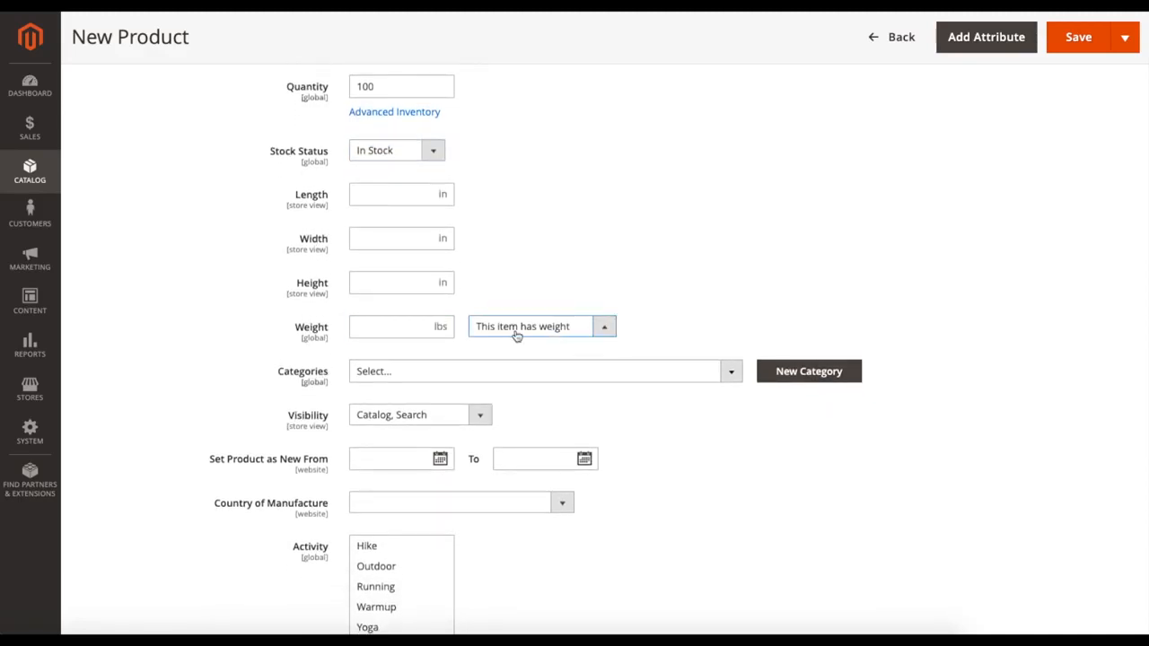
pyautogui.click(517, 335)
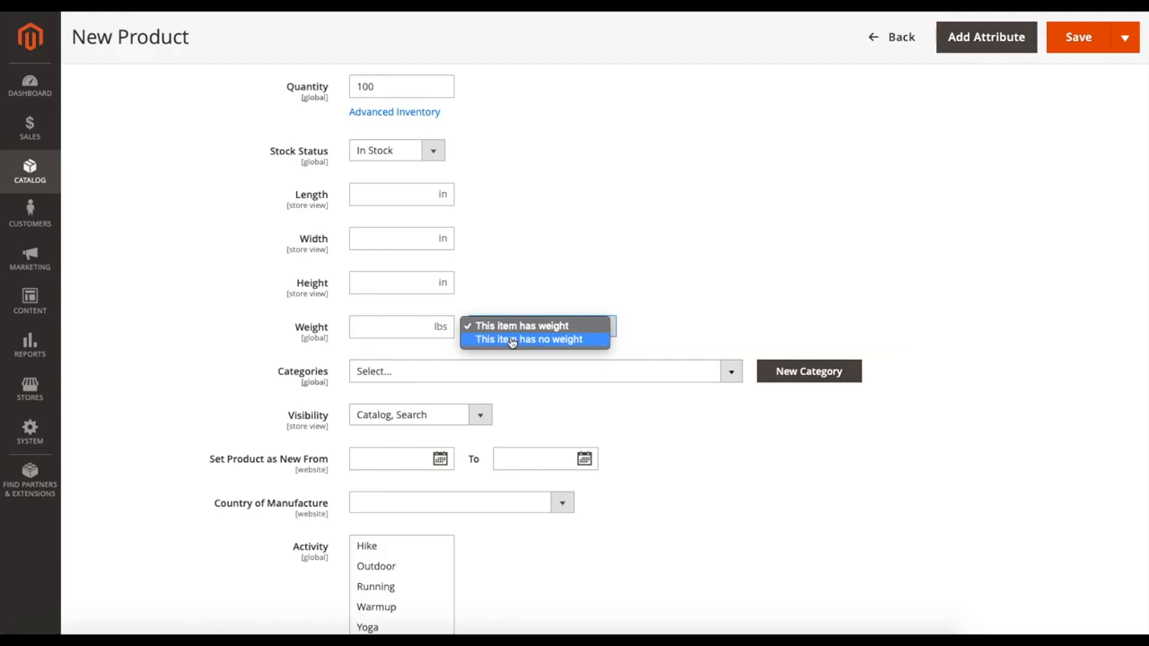
pyautogui.click(512, 341)
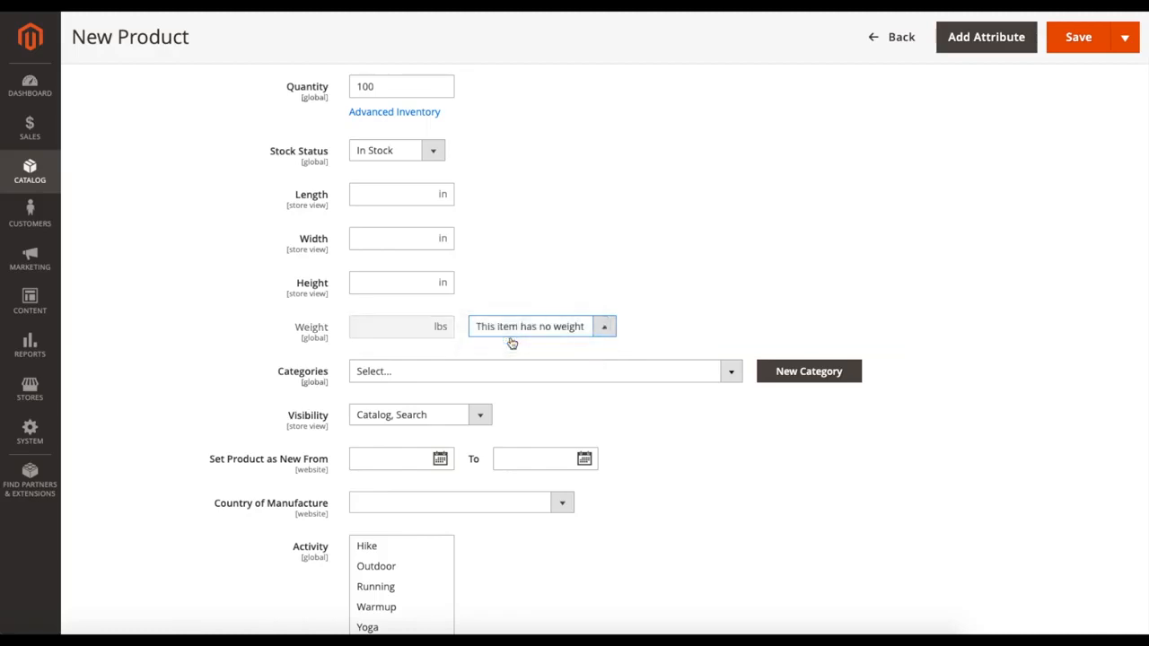
# Step: Assign the product to the Men and Gear categories
pyautogui.scroll(-1, 512, 342)
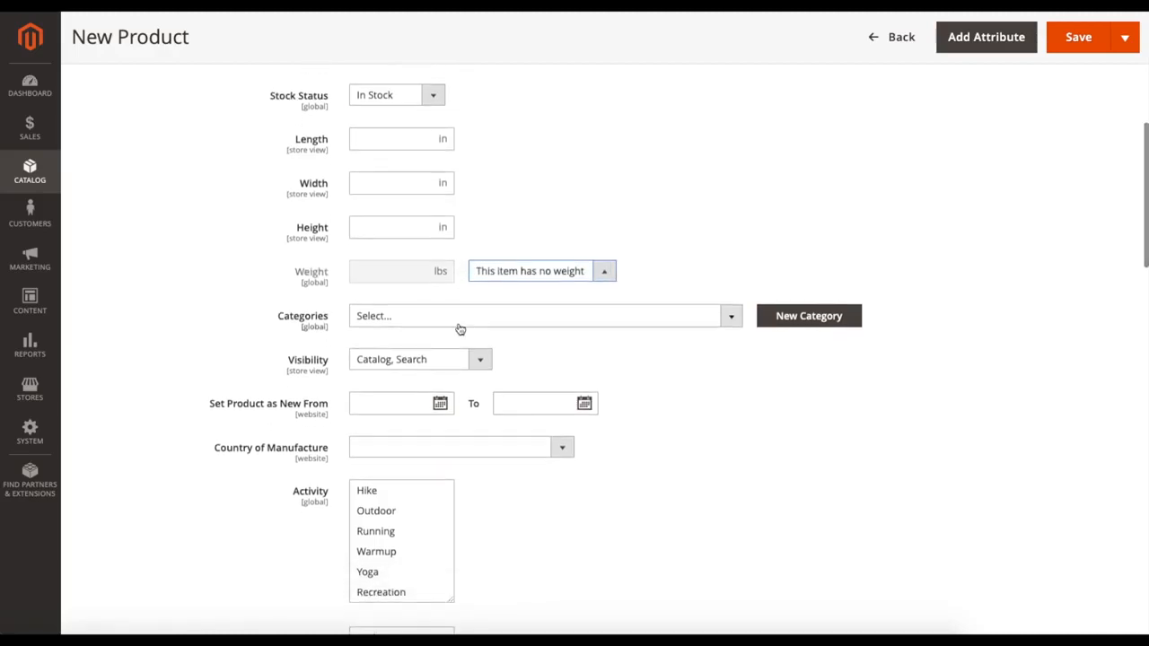
pyautogui.click(738, 321)
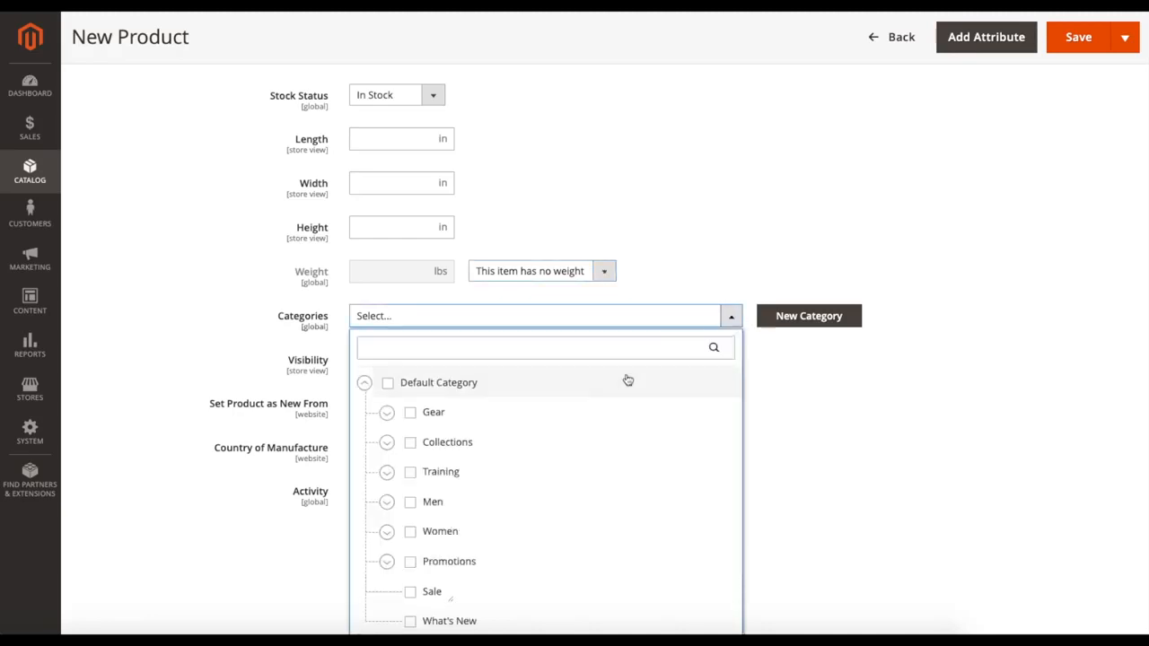
pyautogui.scroll(-2, 626, 390)
pyautogui.click(411, 408)
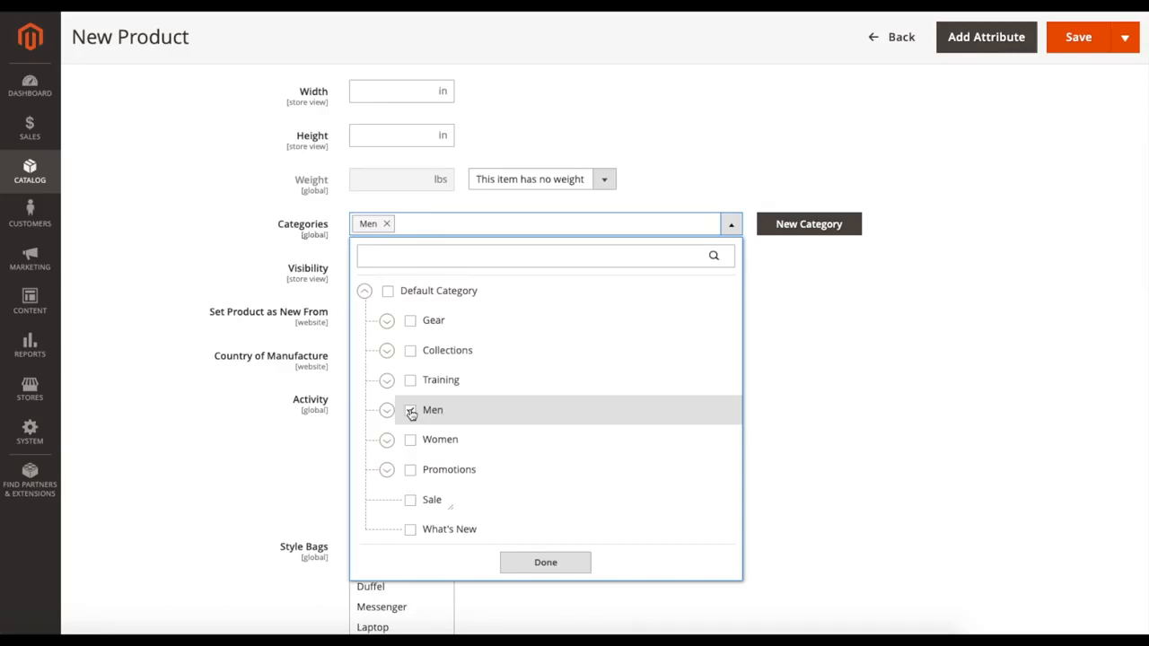
pyautogui.click(410, 321)
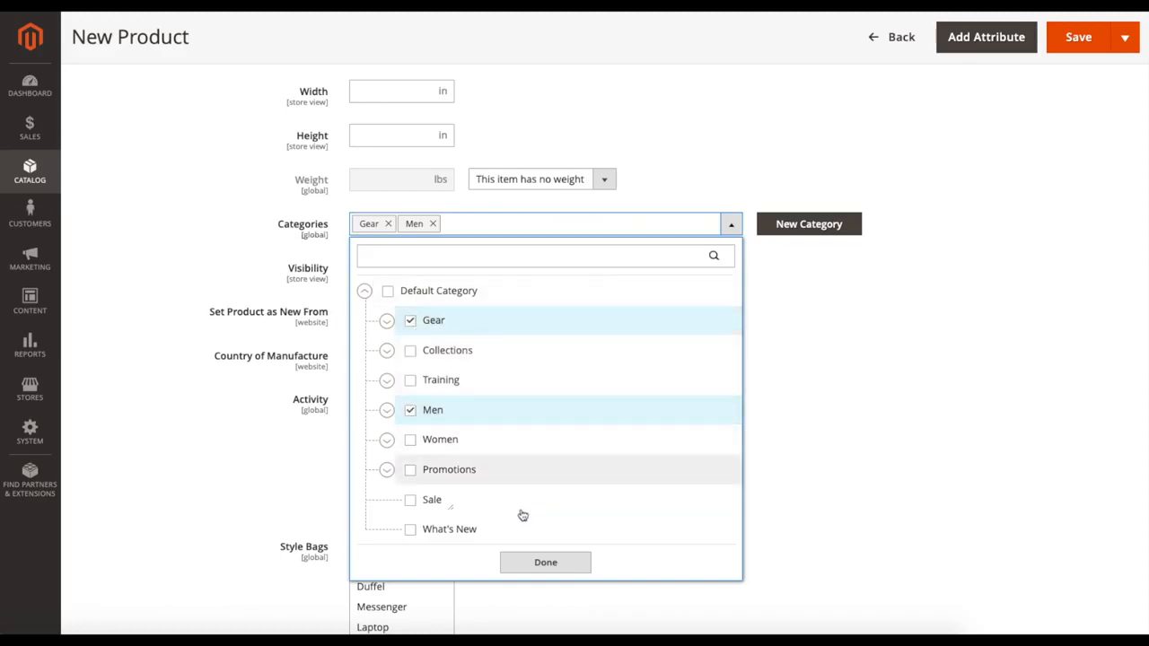
pyautogui.click(557, 562)
# Step: Keep the product's visibility set to Catalog, Search
pyautogui.scroll(-1, 665, 442)
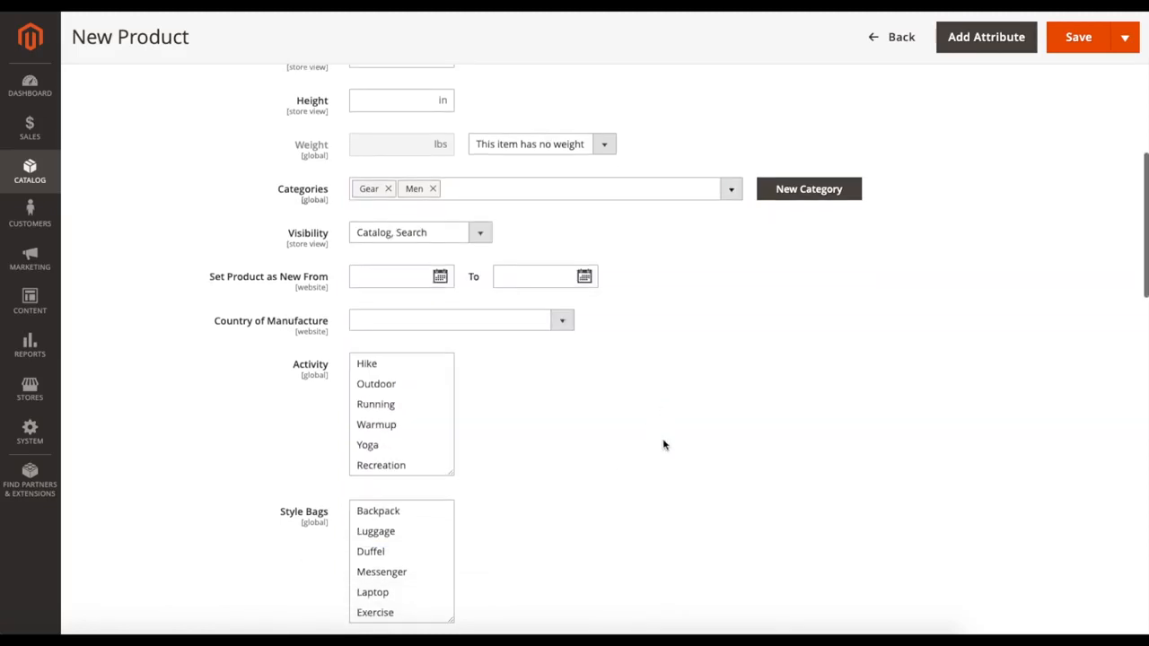
pyautogui.scroll(2, 664, 440)
pyautogui.click(486, 338)
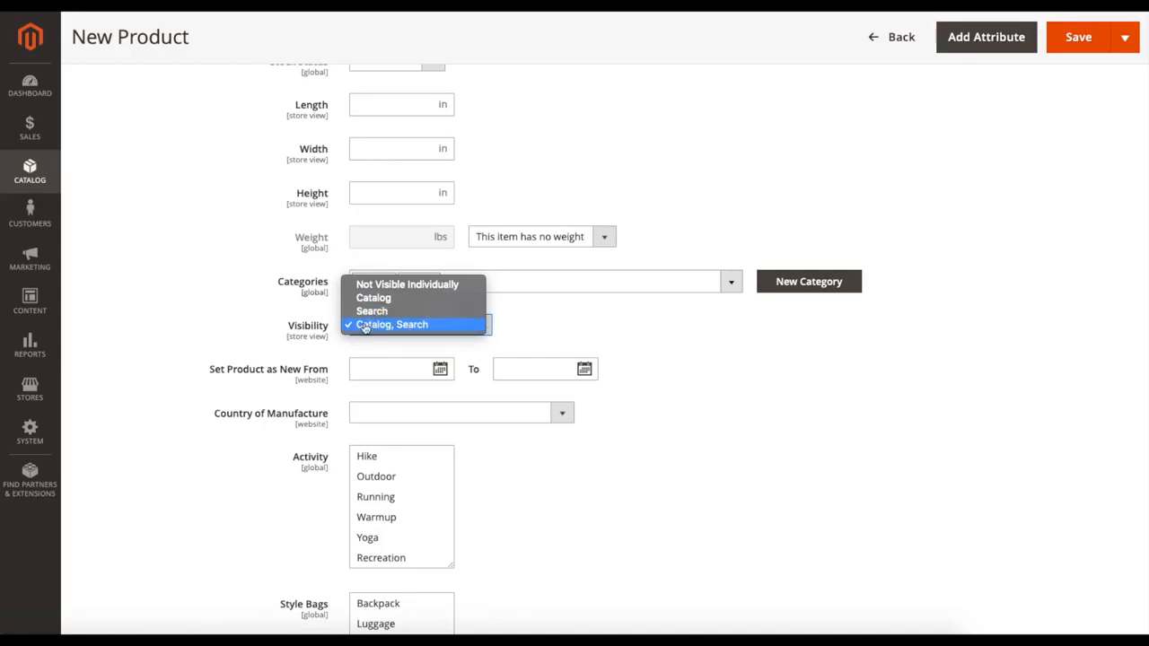
pyautogui.click(401, 325)
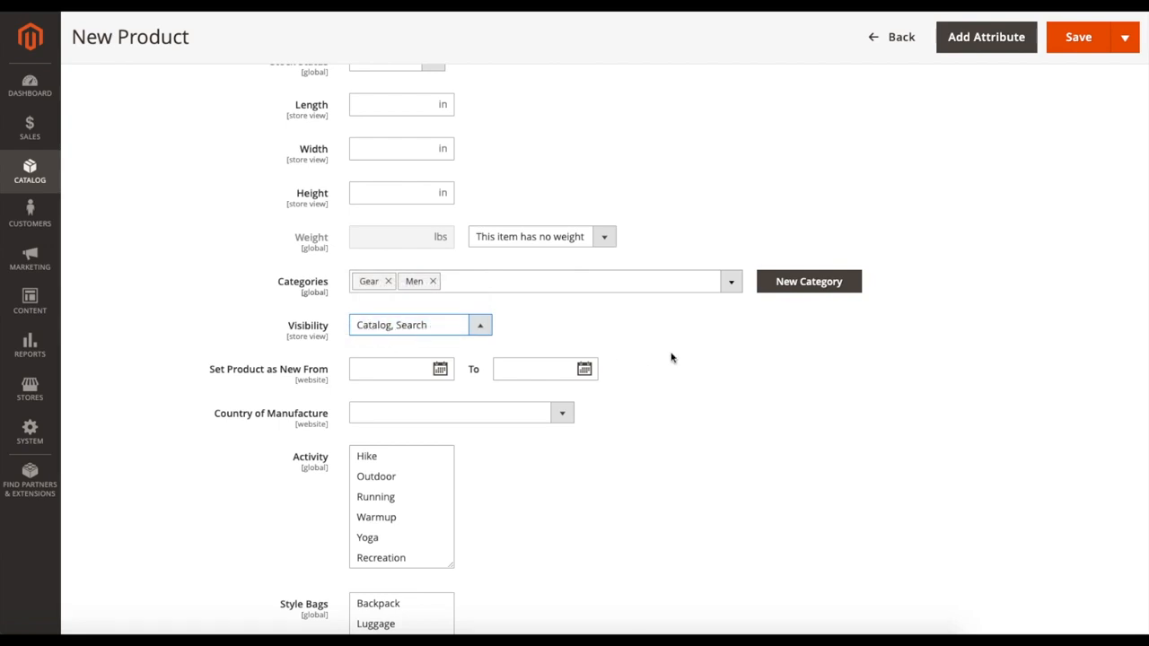
# Step: Set the product as new from July 14, 2019 to July 20, 2019
pyautogui.scroll(-1, 671, 358)
pyautogui.click(237, 293)
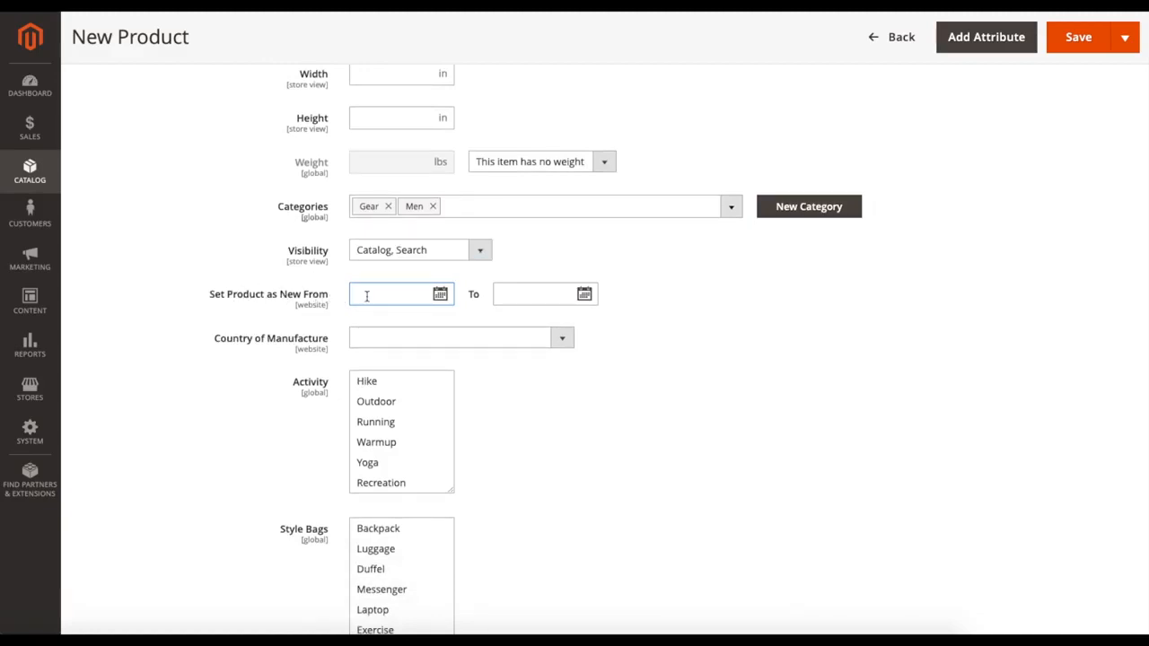
pyautogui.click(444, 304)
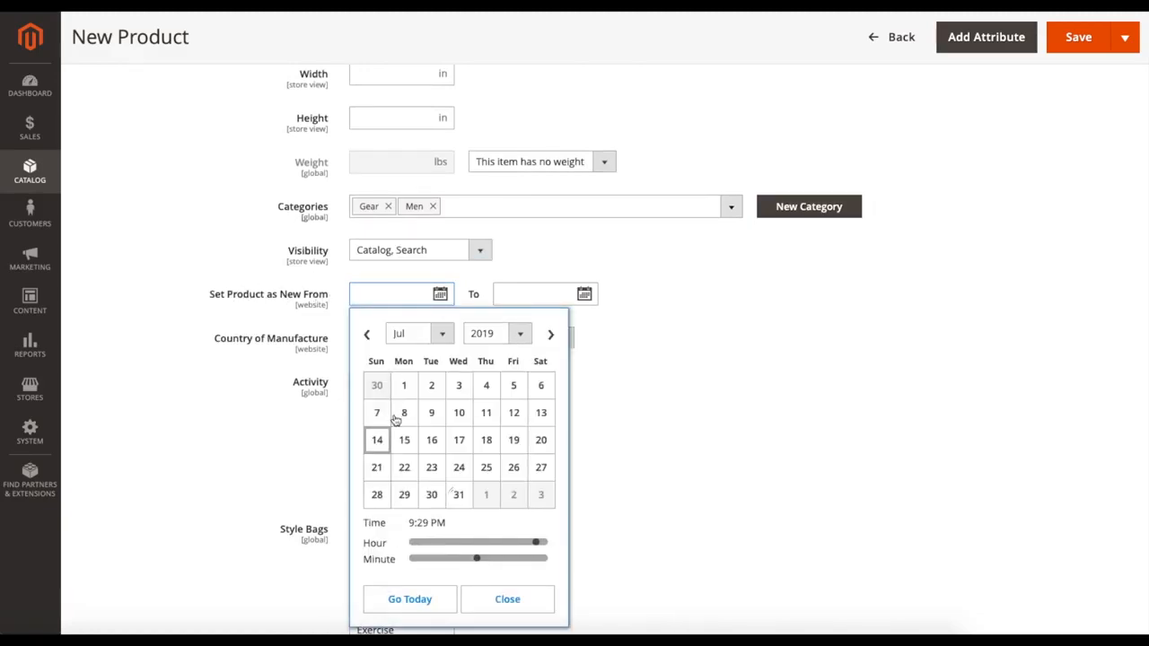
pyautogui.click(377, 439)
pyautogui.click(604, 338)
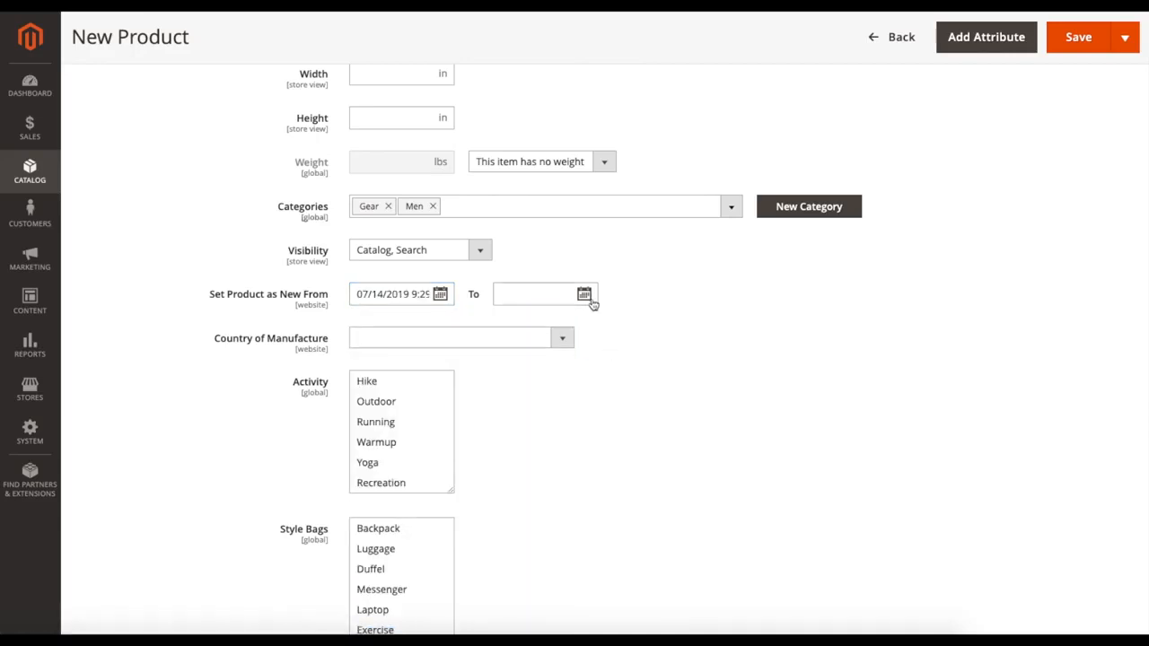
pyautogui.click(584, 295)
pyautogui.click(685, 440)
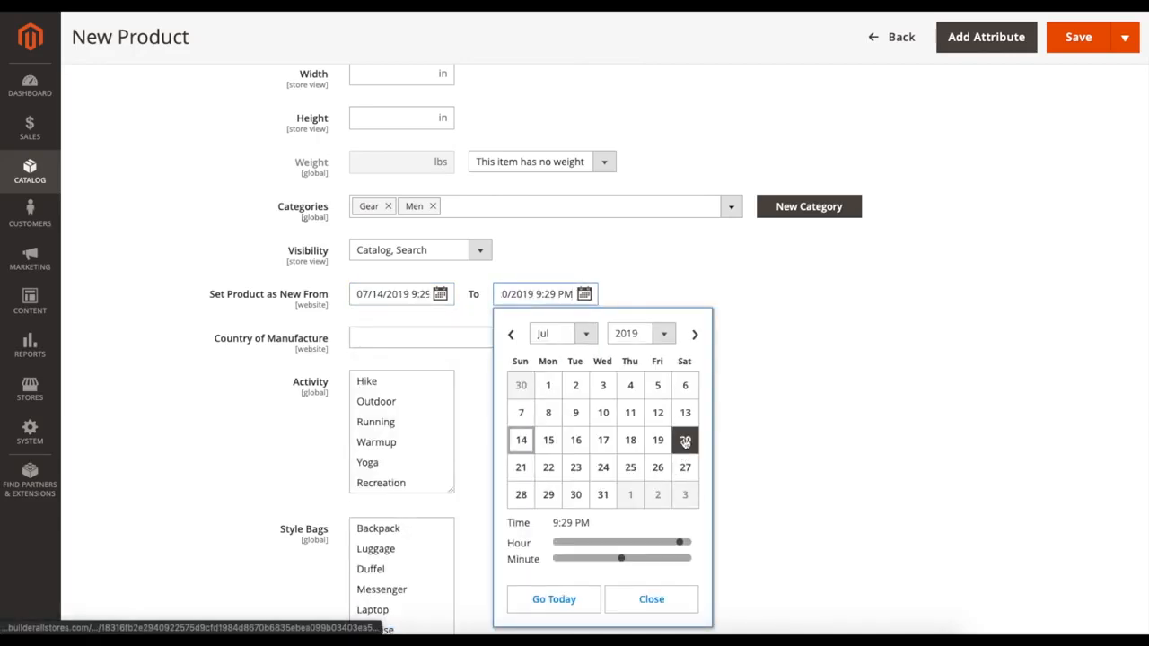
# Step: Set the product's country of manufacture to United States
pyautogui.click(750, 415)
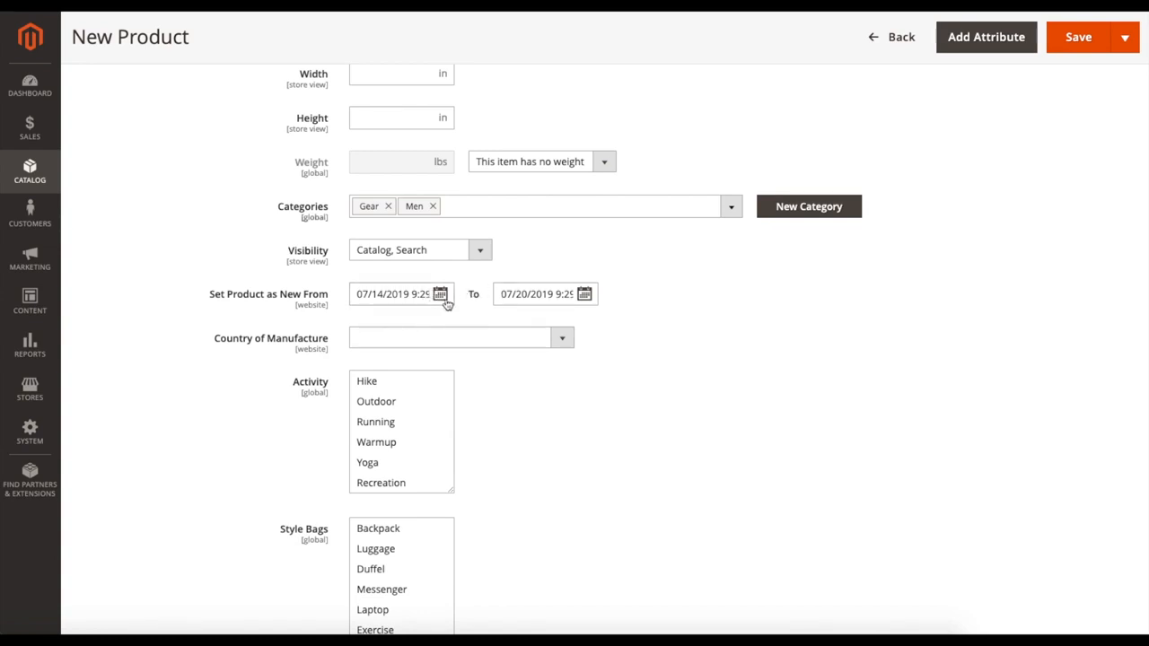
pyautogui.scroll(-2, 646, 344)
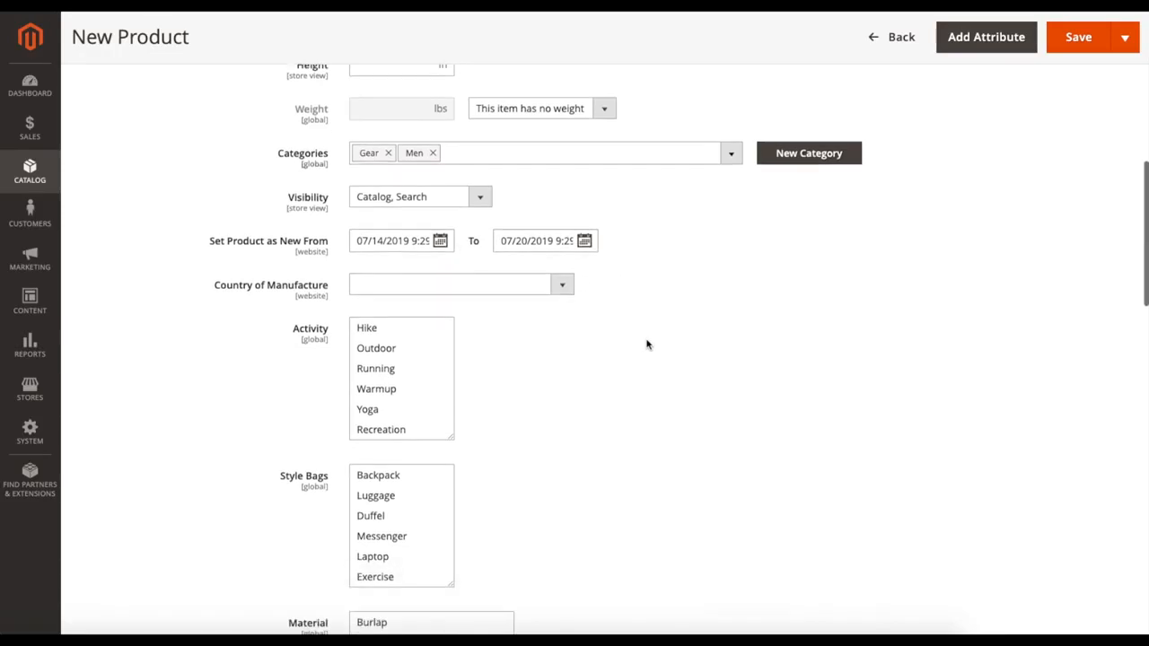
pyautogui.click(561, 284)
pyautogui.scroll(-20, 448, 382)
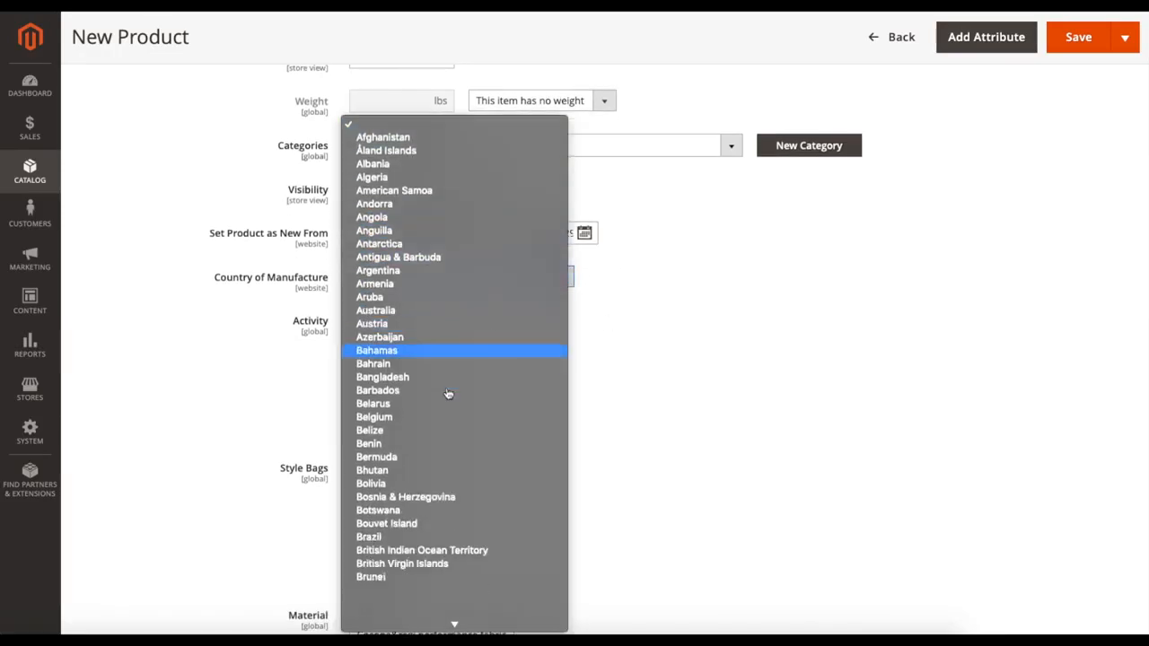
pyautogui.scroll(-10, 448, 393)
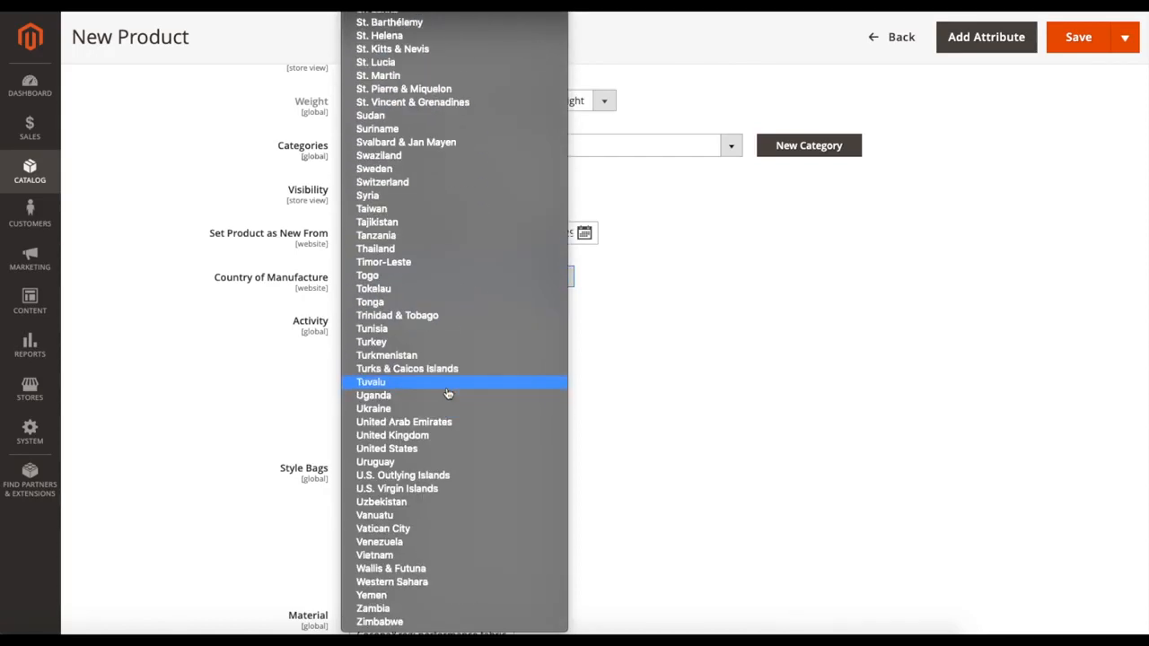
pyautogui.click(426, 449)
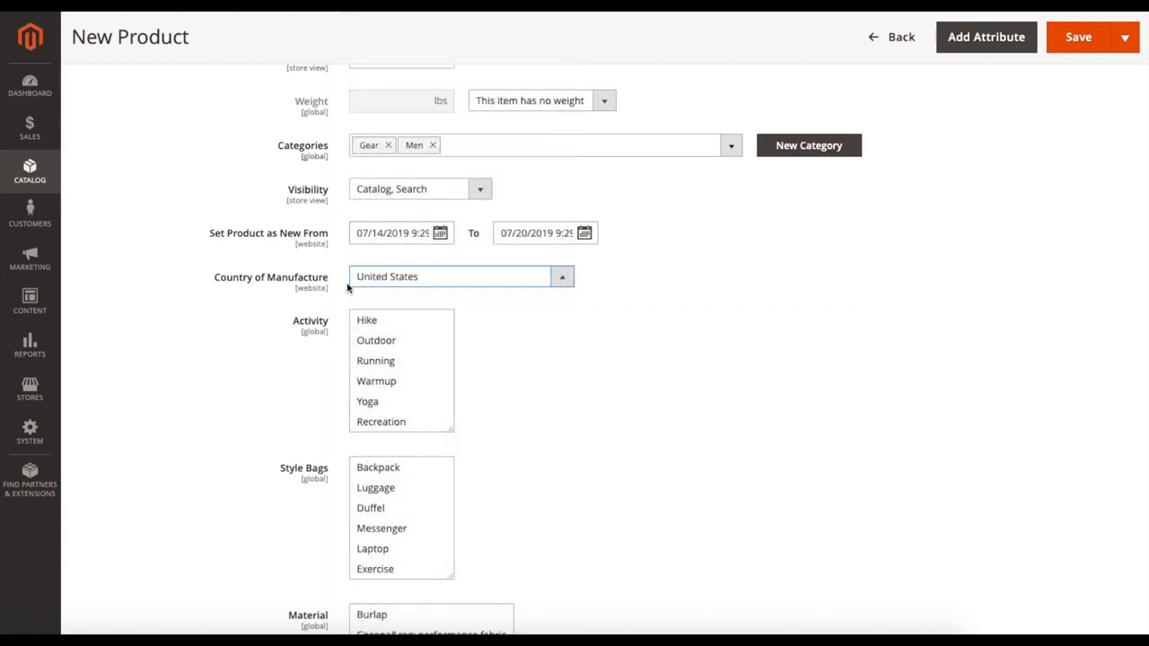
# Step: Examine the attribute fields offered by the Bag attribute set, such as Activity, Material, Style Bags and Color
pyautogui.scroll(-2, 588, 351)
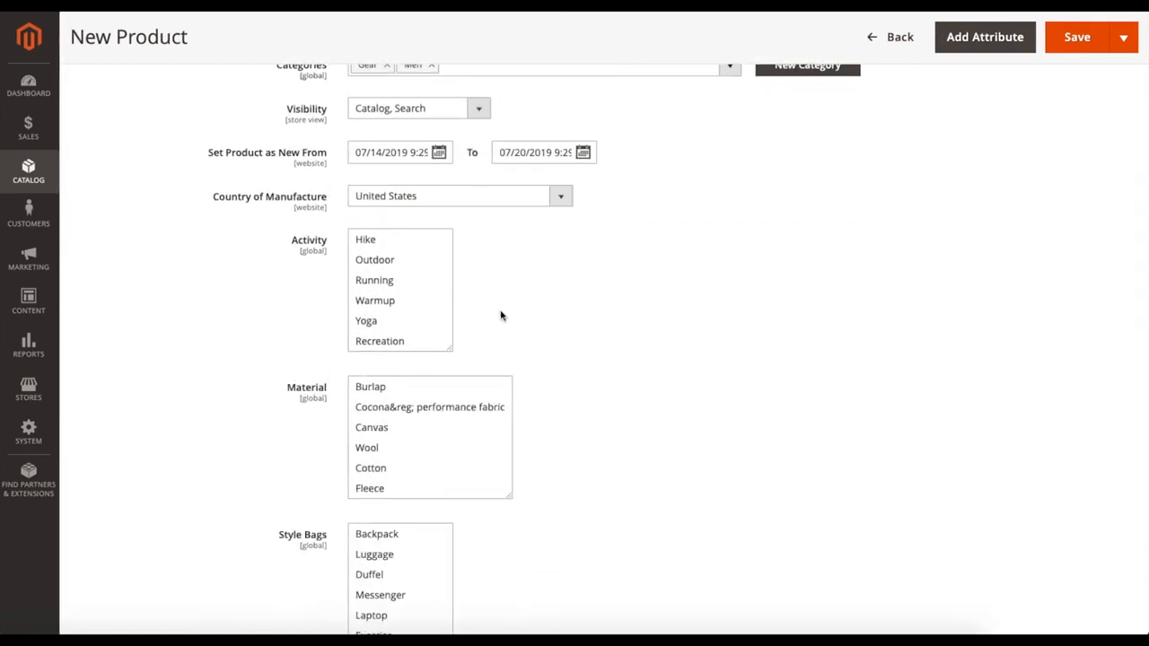
pyautogui.scroll(-5, 503, 314)
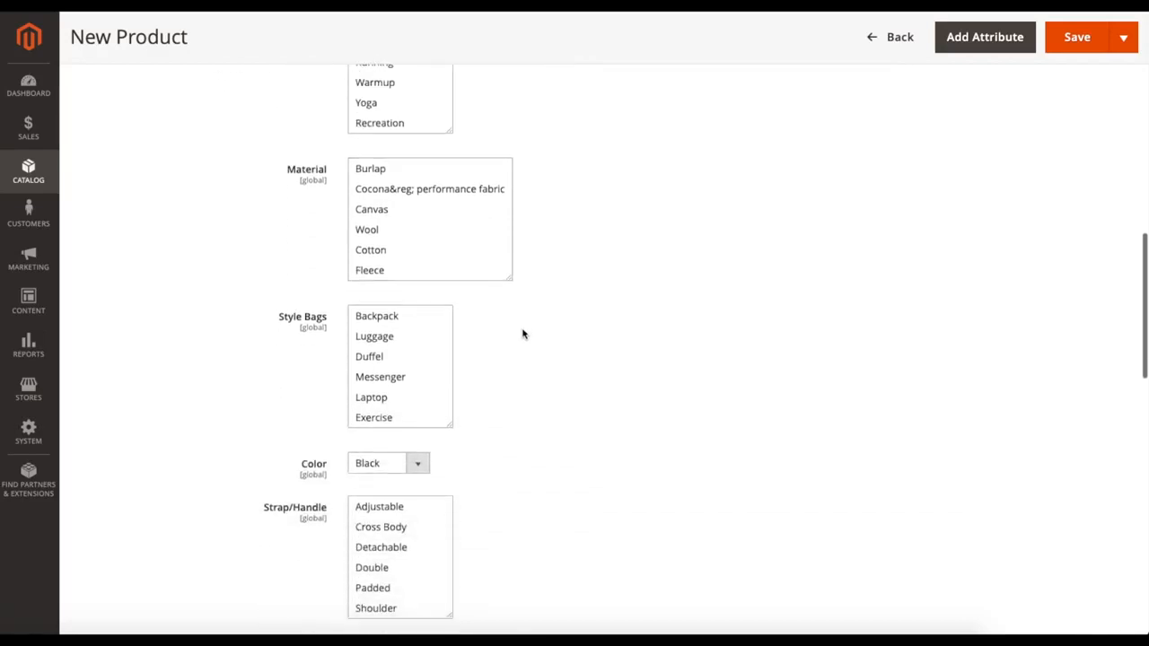
pyautogui.scroll(10, 523, 334)
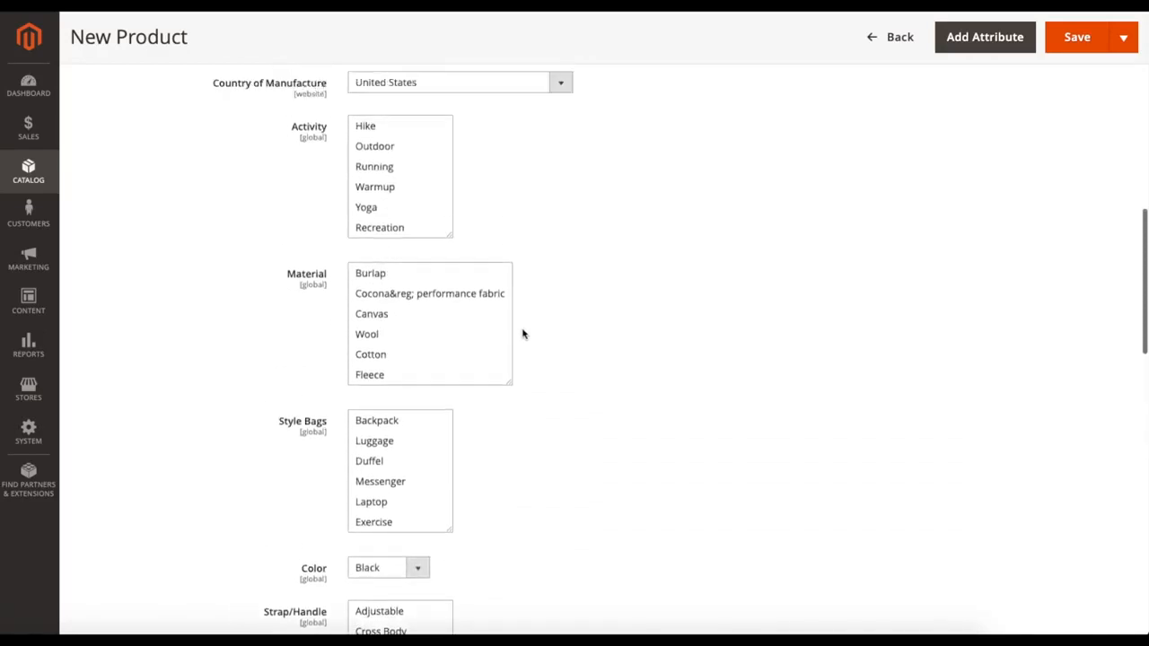
pyautogui.scroll(1, 522, 334)
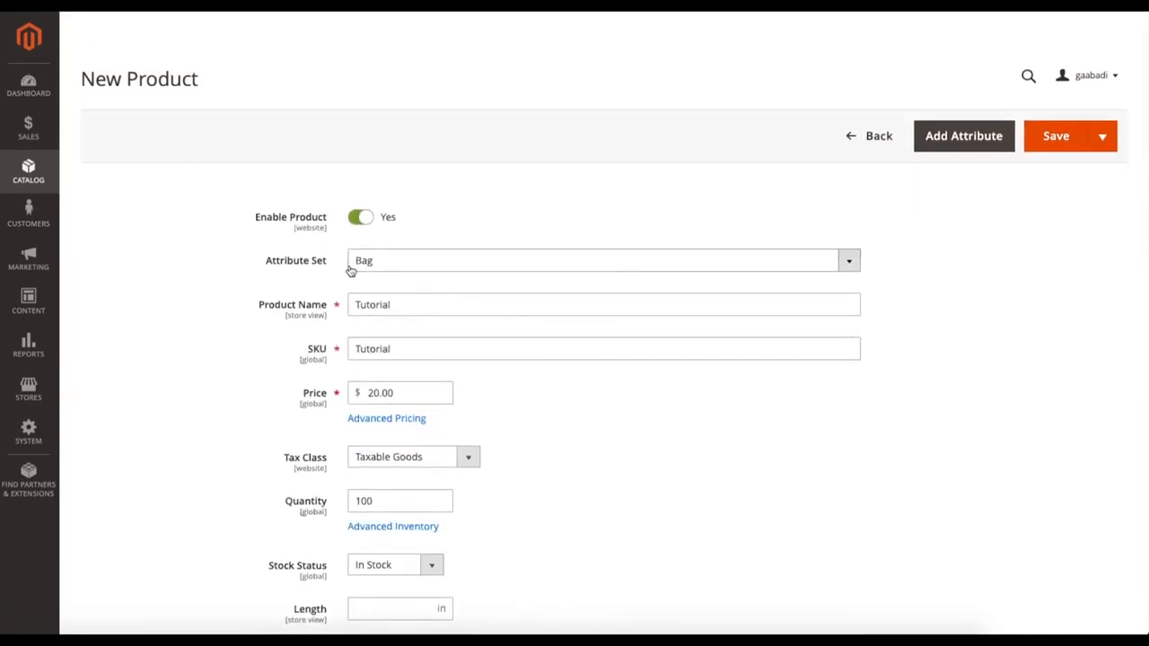
pyautogui.scroll(-1, 413, 282)
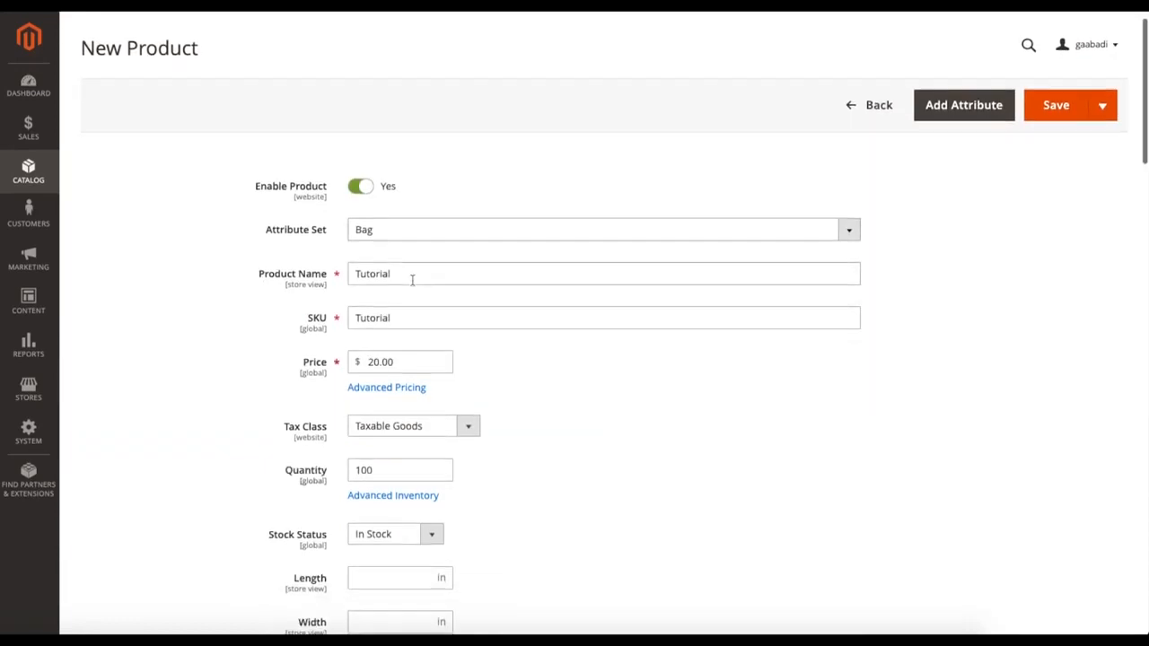
pyautogui.click(391, 240)
pyautogui.click(391, 240)
pyautogui.scroll(-8, 649, 452)
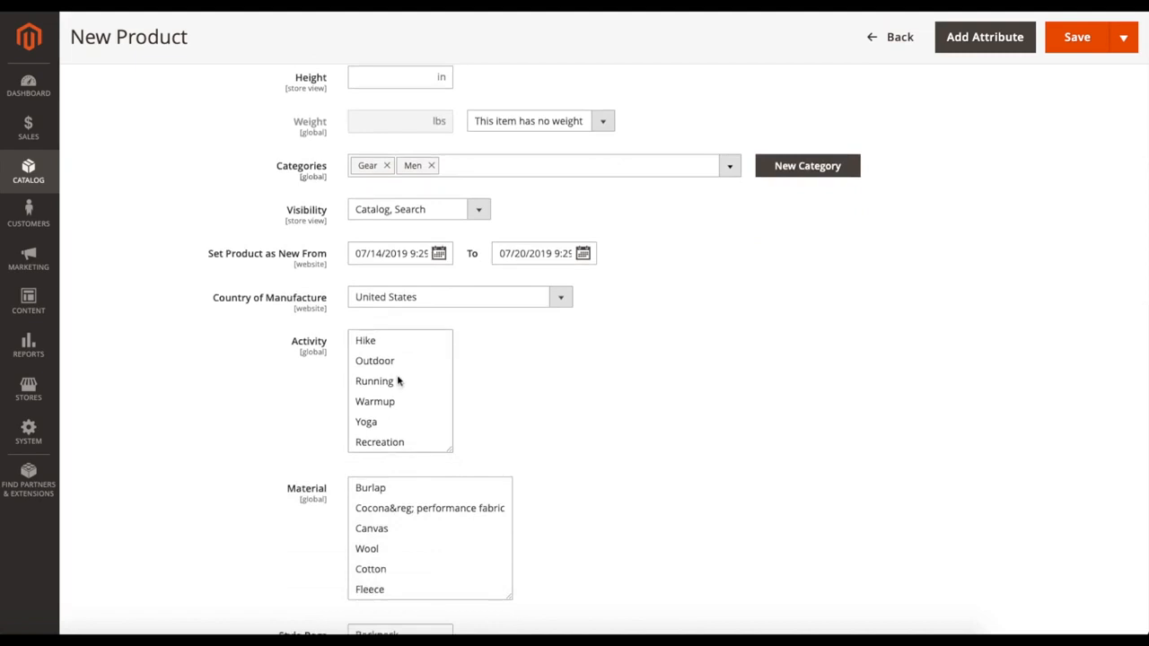
pyautogui.scroll(-3, 626, 462)
pyautogui.scroll(-3, 572, 452)
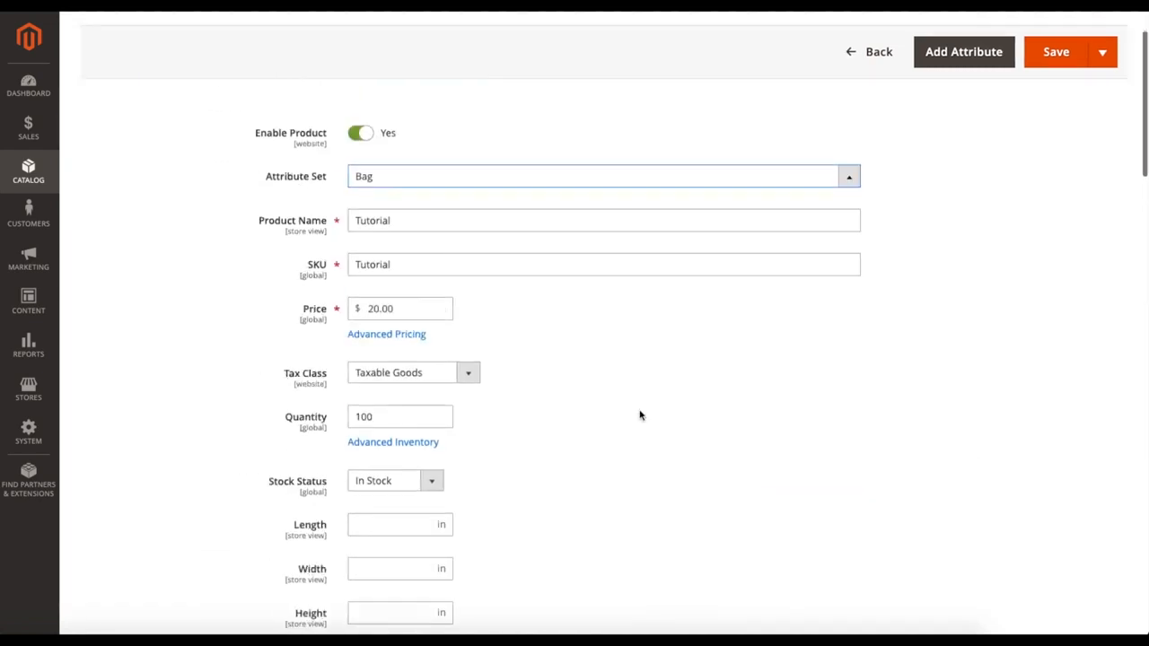
pyautogui.scroll(2, 640, 415)
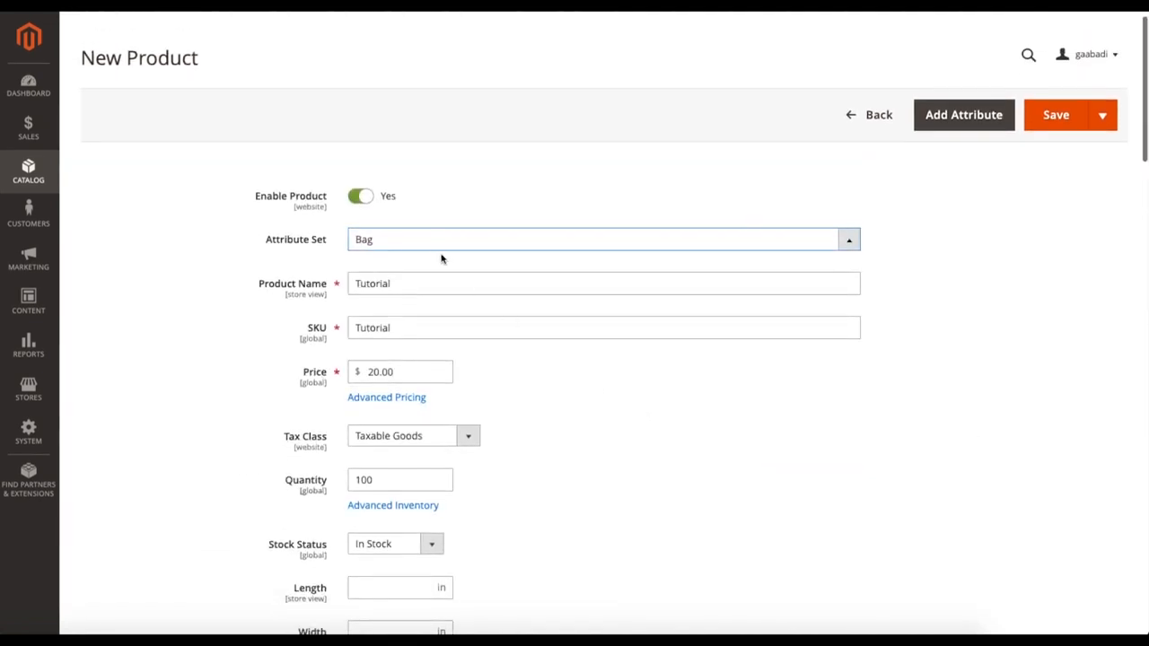
# Step: Switch the attribute set to Bottom and examine its fields, including Style Bottom, Material, Activity, Size and Pattern
pyautogui.click(399, 240)
pyautogui.click(388, 329)
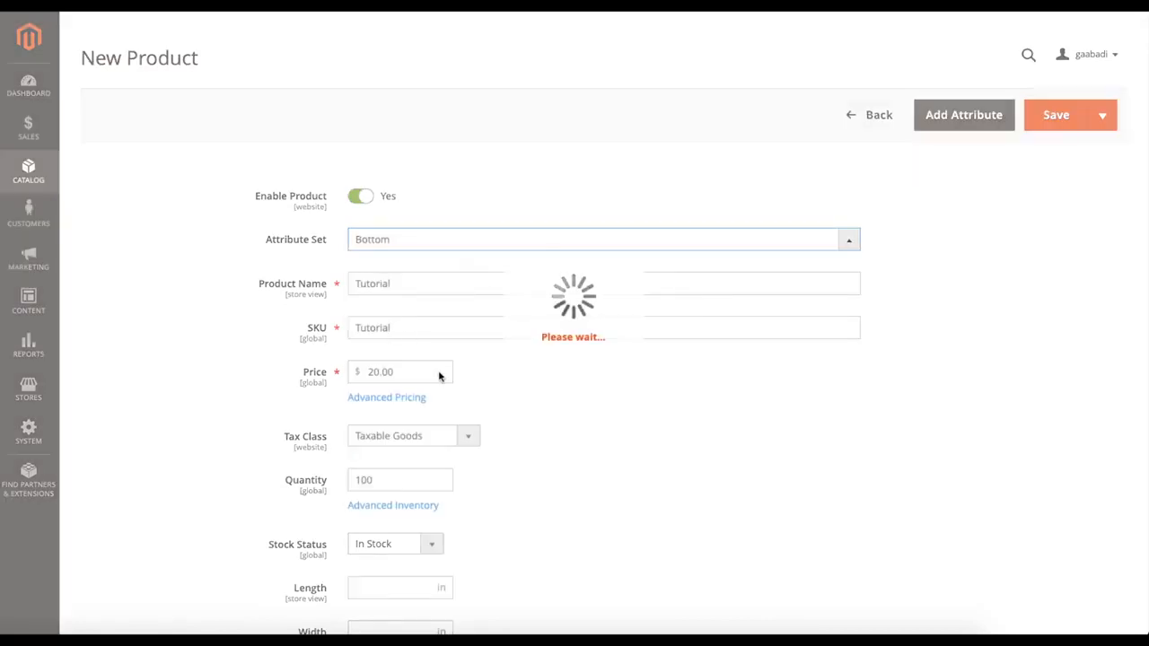
pyautogui.scroll(-4, 565, 435)
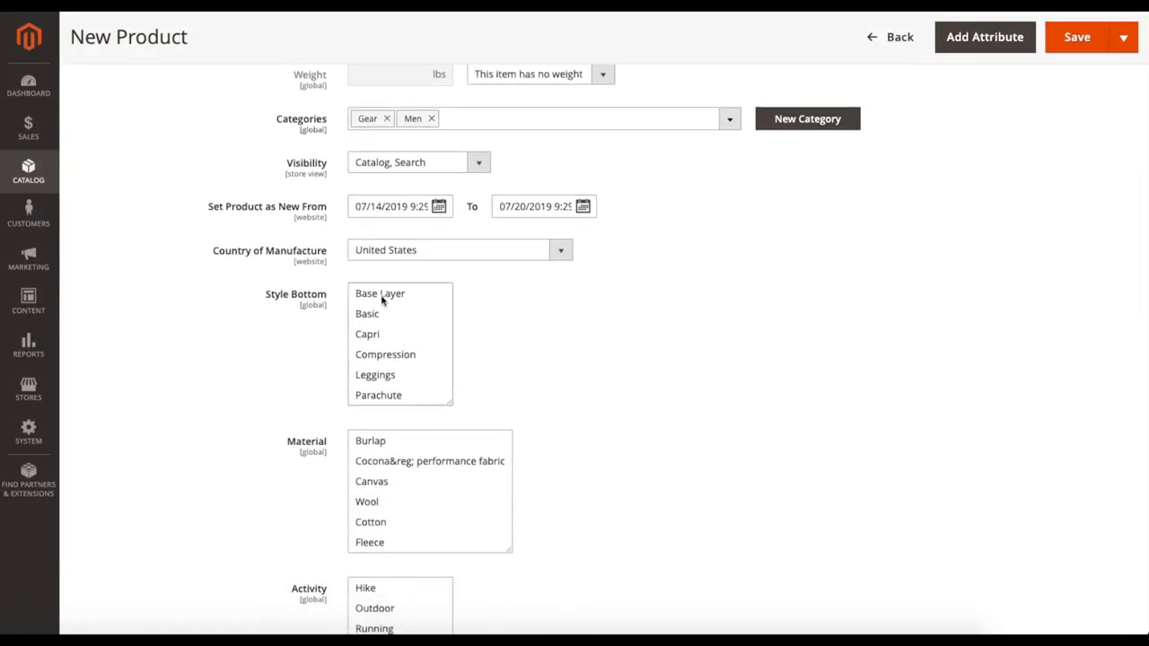
pyautogui.scroll(-2, 523, 330)
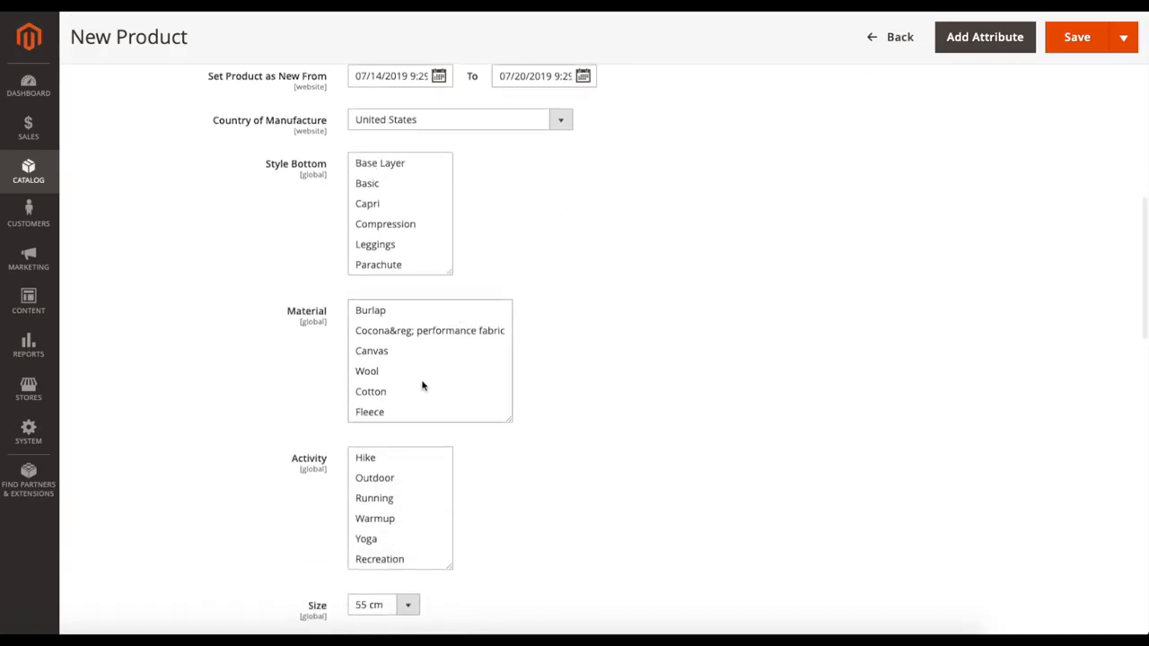
pyautogui.scroll(-3, 404, 357)
pyautogui.scroll(2, 404, 356)
pyautogui.scroll(1, 405, 357)
pyautogui.scroll(-2, 536, 342)
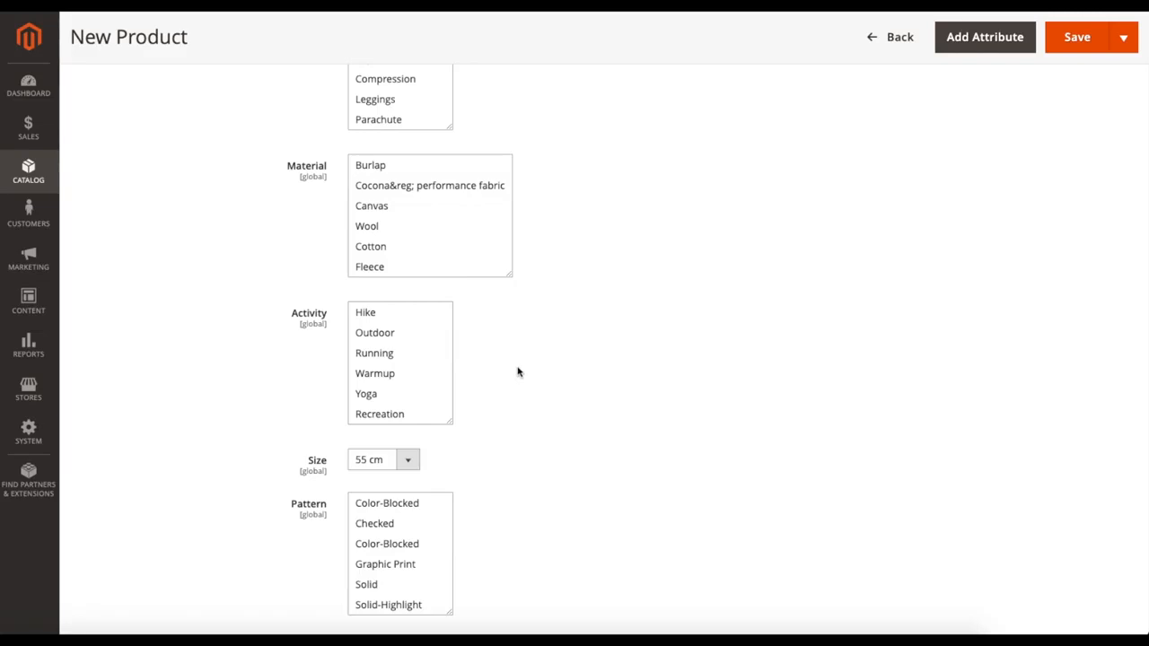
pyautogui.scroll(-2, 515, 372)
pyautogui.scroll(-1, 534, 388)
pyautogui.scroll(-4, 620, 463)
pyautogui.scroll(15, 615, 460)
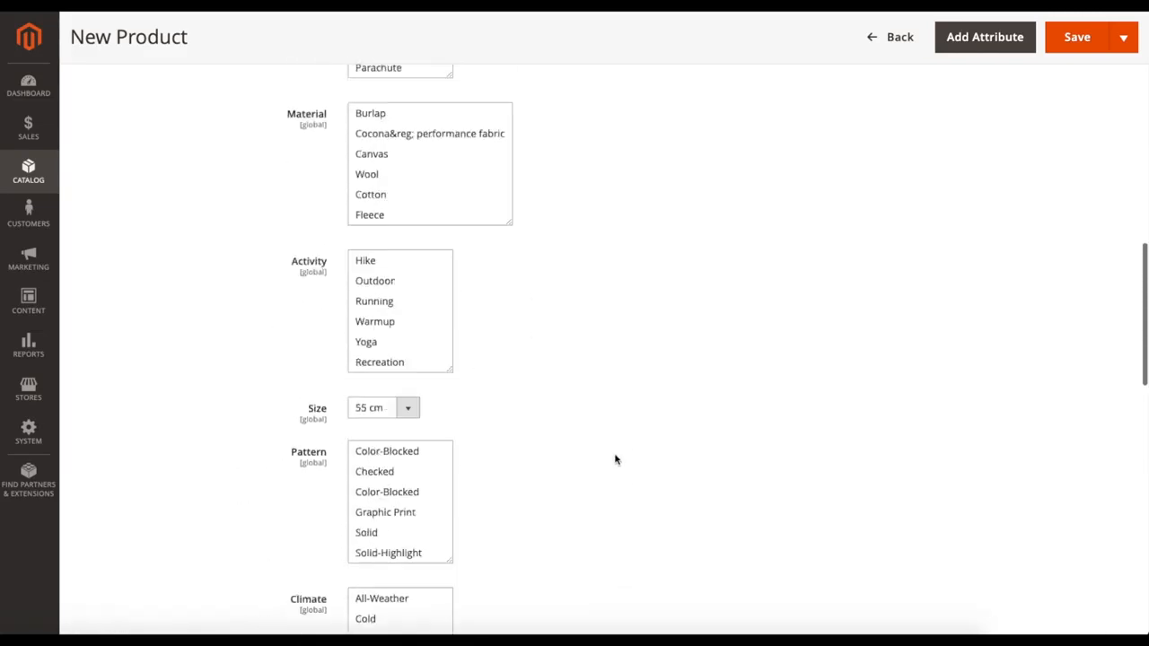
# Step: Change the product's attribute set back to Bag
pyautogui.click(410, 263)
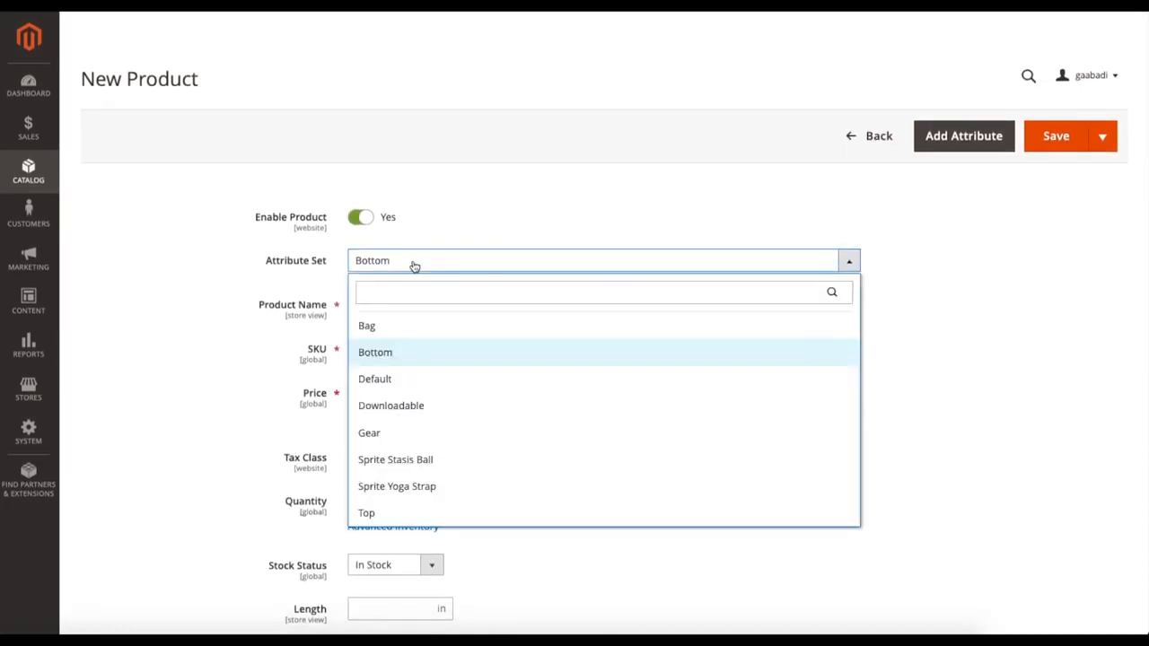
pyautogui.click(382, 326)
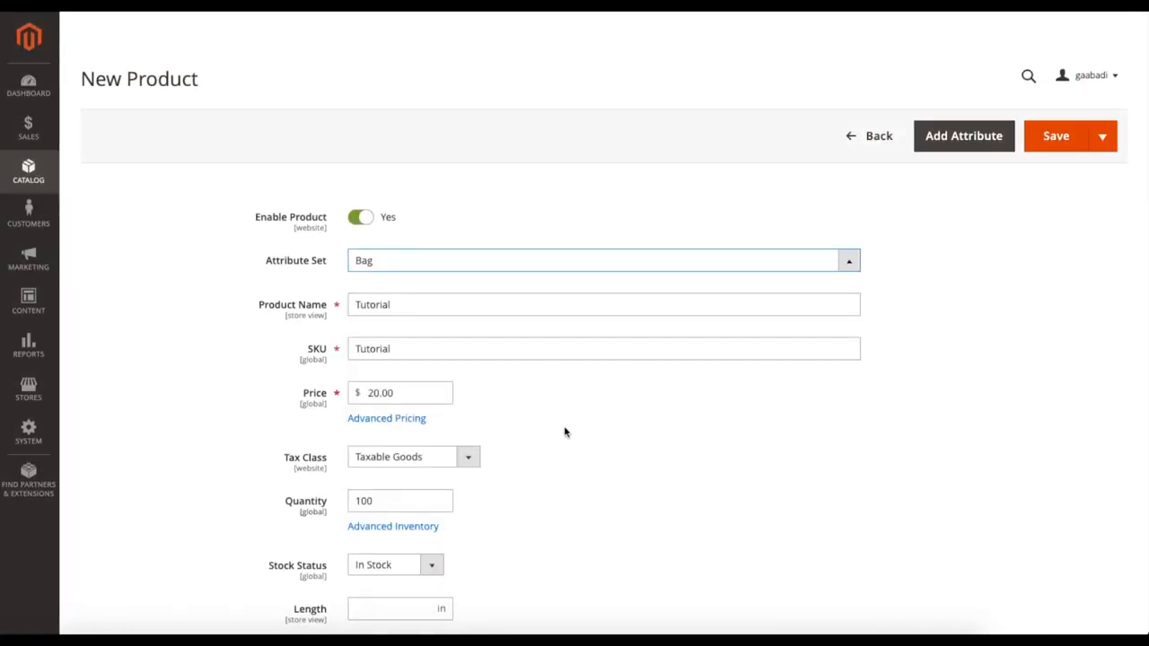
# Step: Select Hike as the product's activity and Wool as its material
pyautogui.scroll(-8, 535, 414)
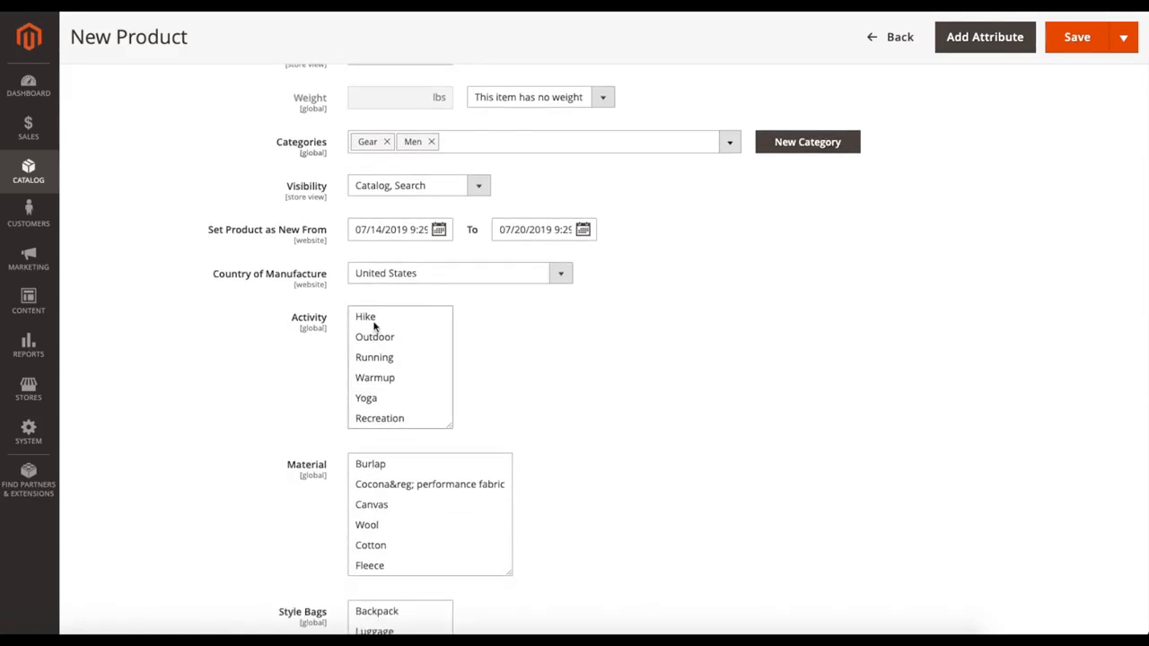
pyautogui.click(373, 325)
pyautogui.scroll(-3, 605, 372)
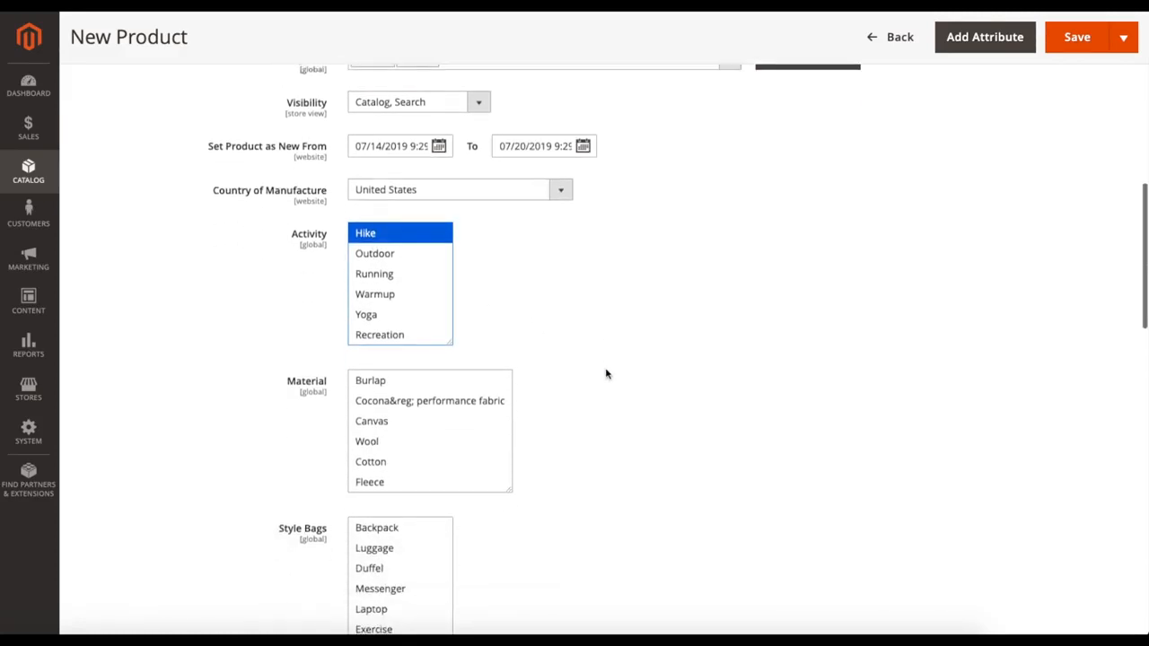
pyautogui.scroll(-2, 408, 420)
pyautogui.click(395, 389)
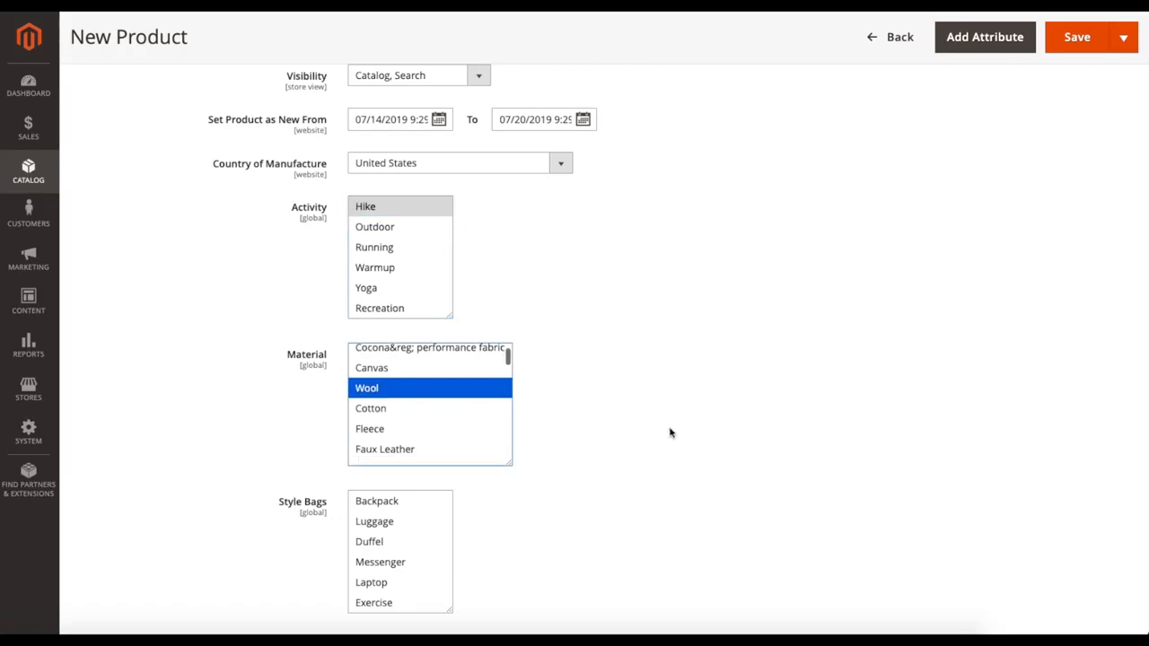
# Step: Select Duffel as the product's bag style
pyautogui.scroll(-3, 673, 431)
pyautogui.click(400, 393)
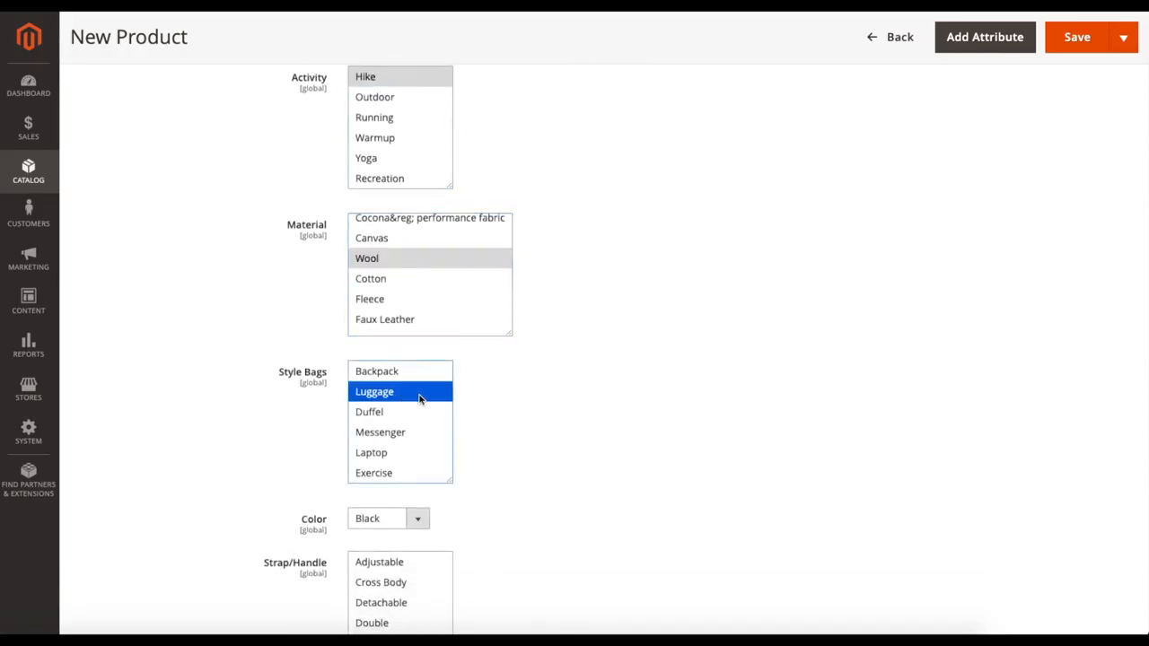
pyautogui.click(380, 406)
# Step: Select Padded as the strap/handle and Hydration Pocket as the product feature
pyautogui.scroll(-4, 652, 420)
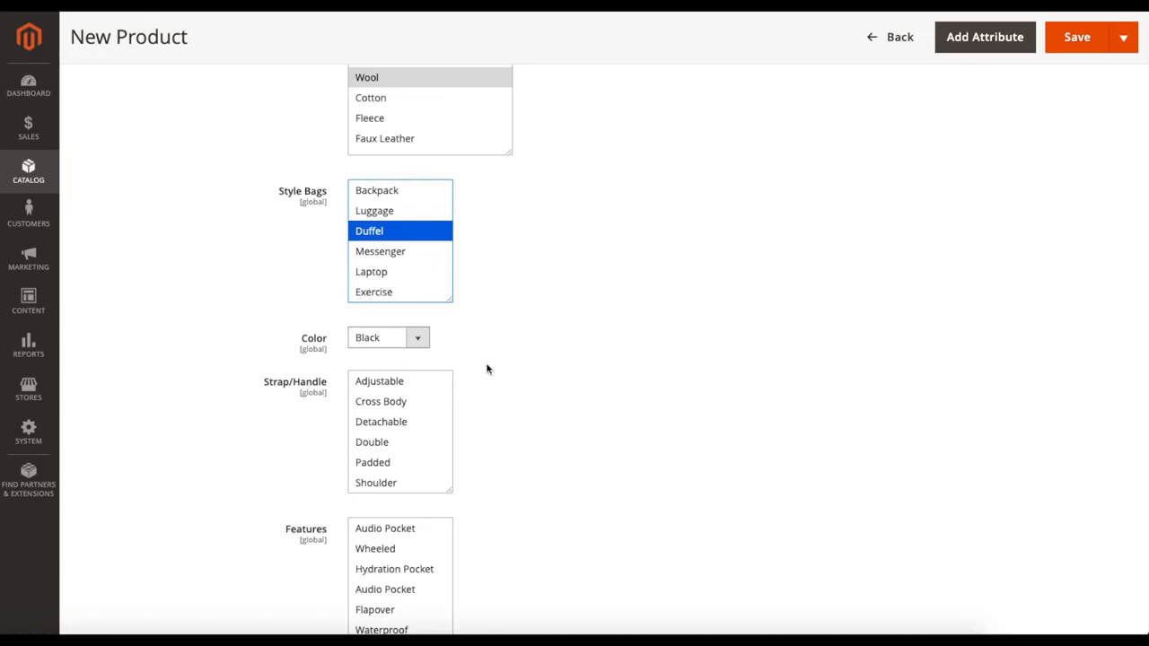
pyautogui.scroll(-2, 485, 366)
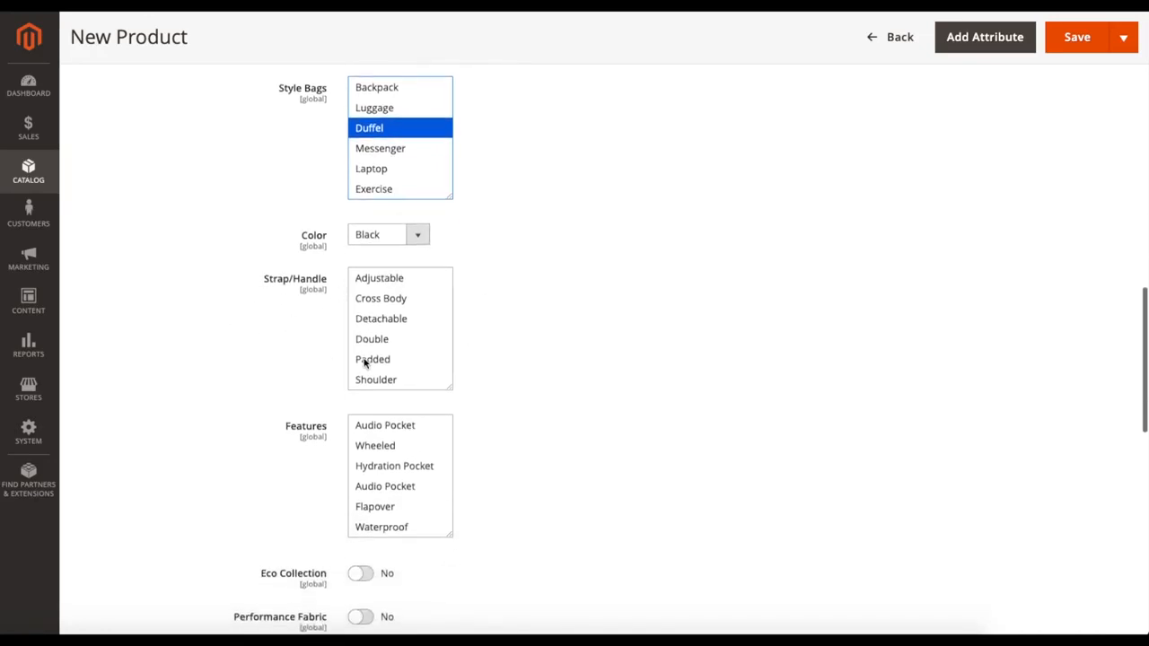
pyautogui.scroll(-2, 413, 349)
pyautogui.click(384, 321)
pyautogui.scroll(-1, 520, 399)
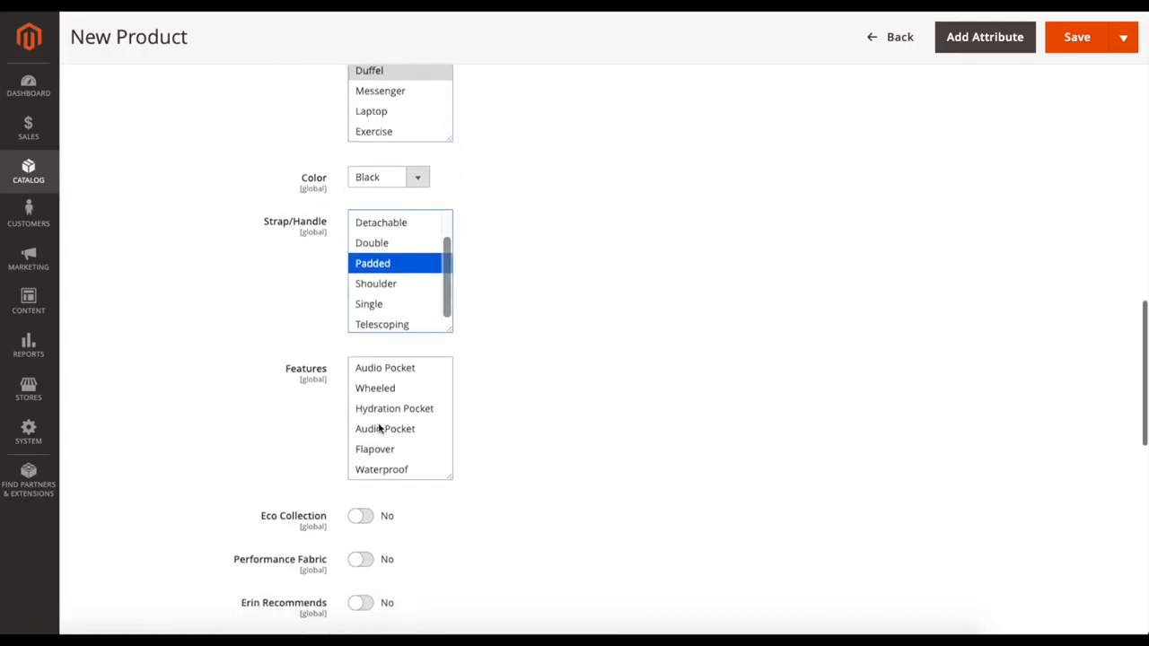
pyautogui.click(390, 410)
# Step: Set the product's New attribute to Yes
pyautogui.scroll(-4, 556, 413)
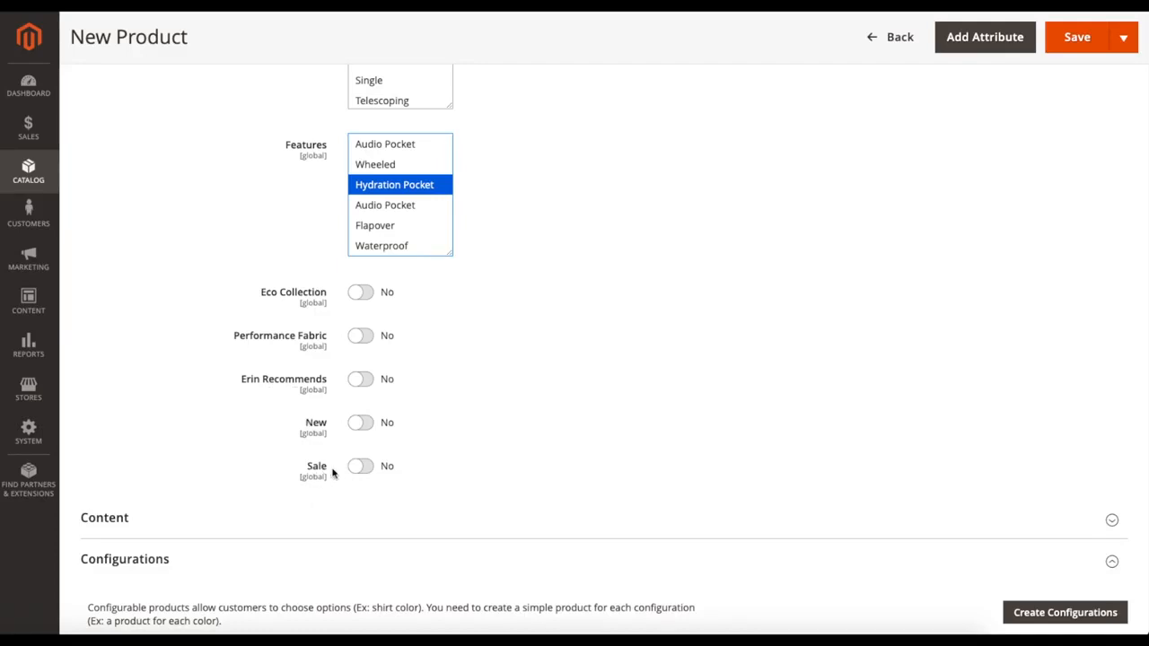
pyautogui.scroll(-1, 452, 446)
pyautogui.click(360, 392)
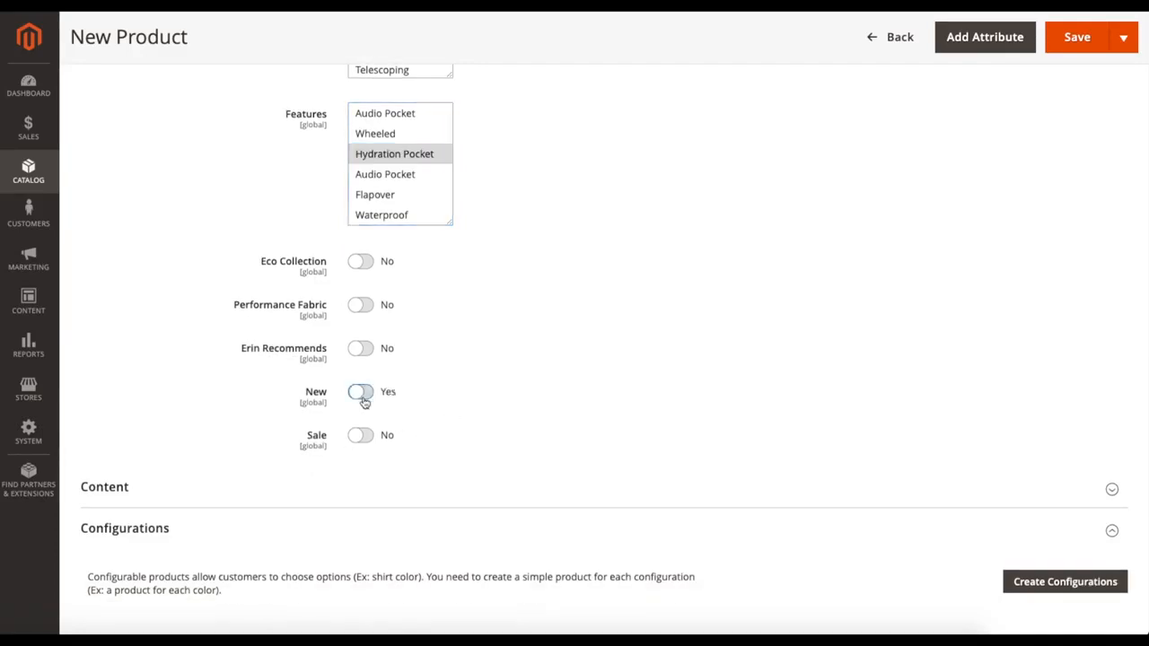
# Step: Expand the product's Content section and look over the Description and Short Description editors
pyautogui.scroll(-2, 521, 387)
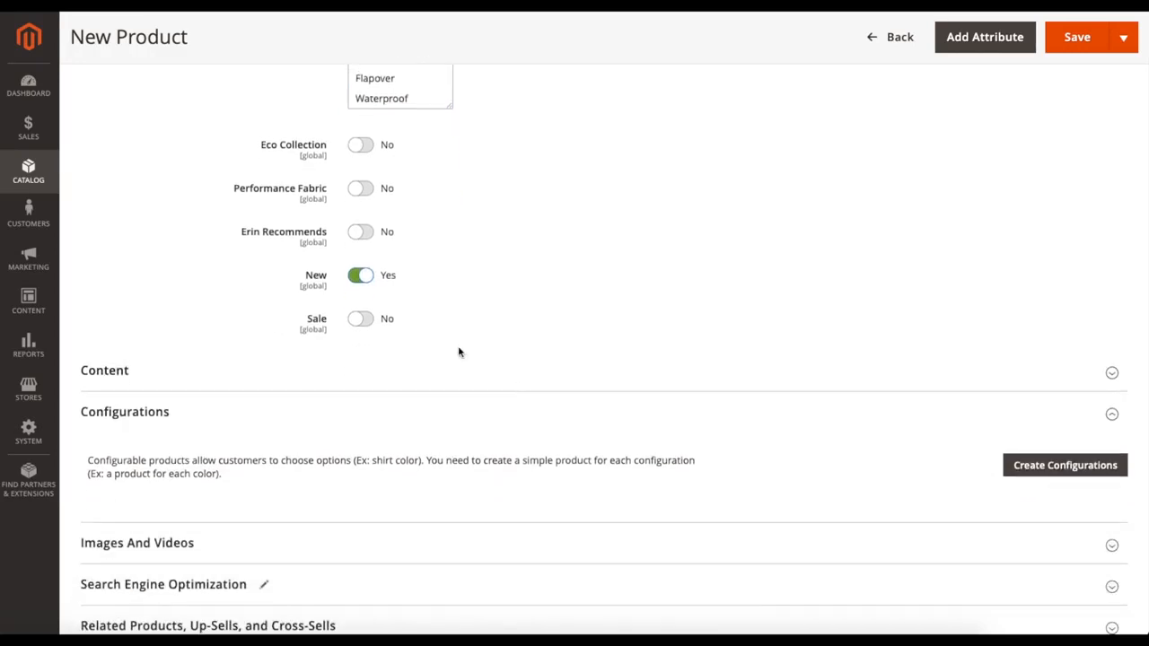
pyautogui.scroll(-1, 459, 352)
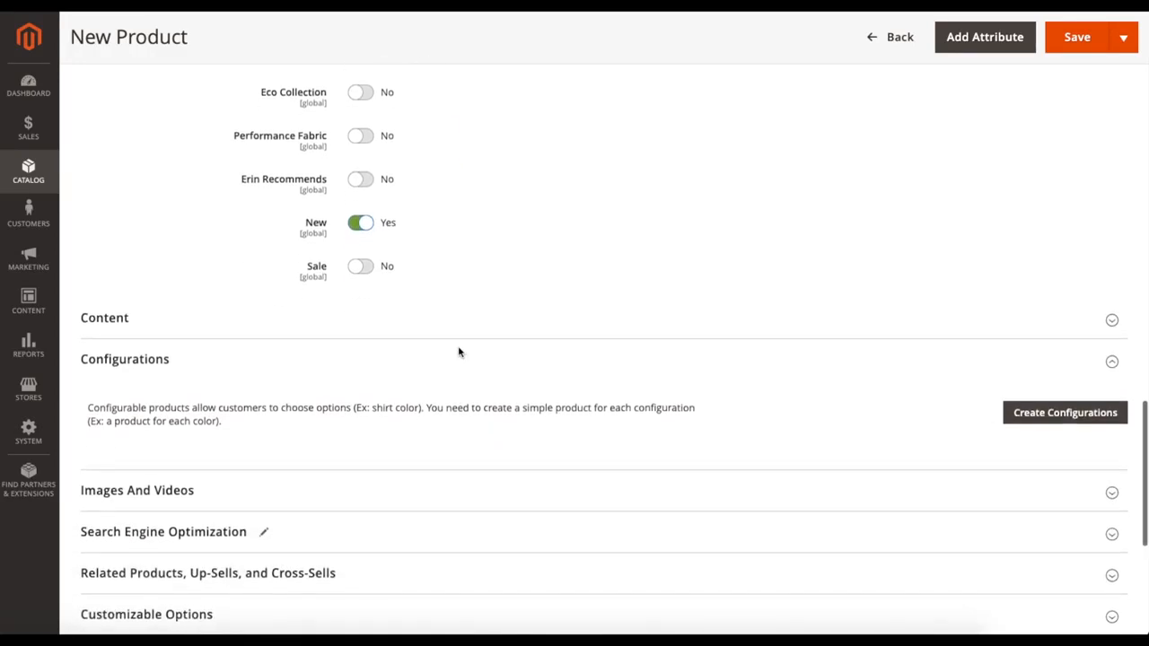
pyautogui.click(772, 332)
pyautogui.scroll(-5, 311, 377)
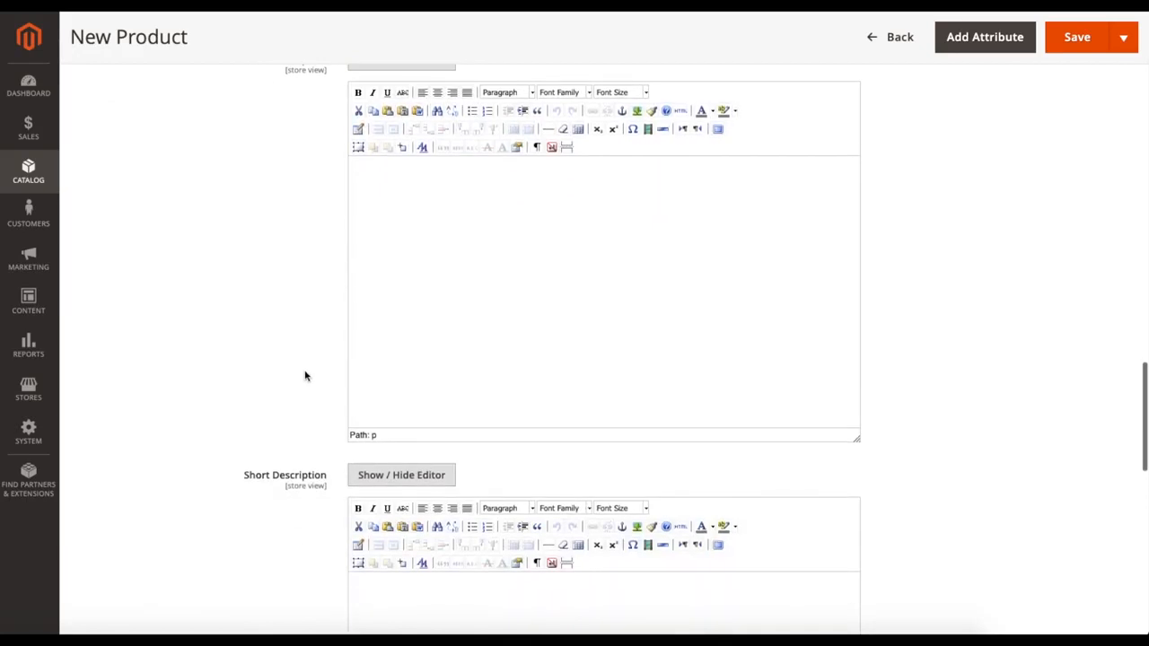
pyautogui.scroll(2, 302, 375)
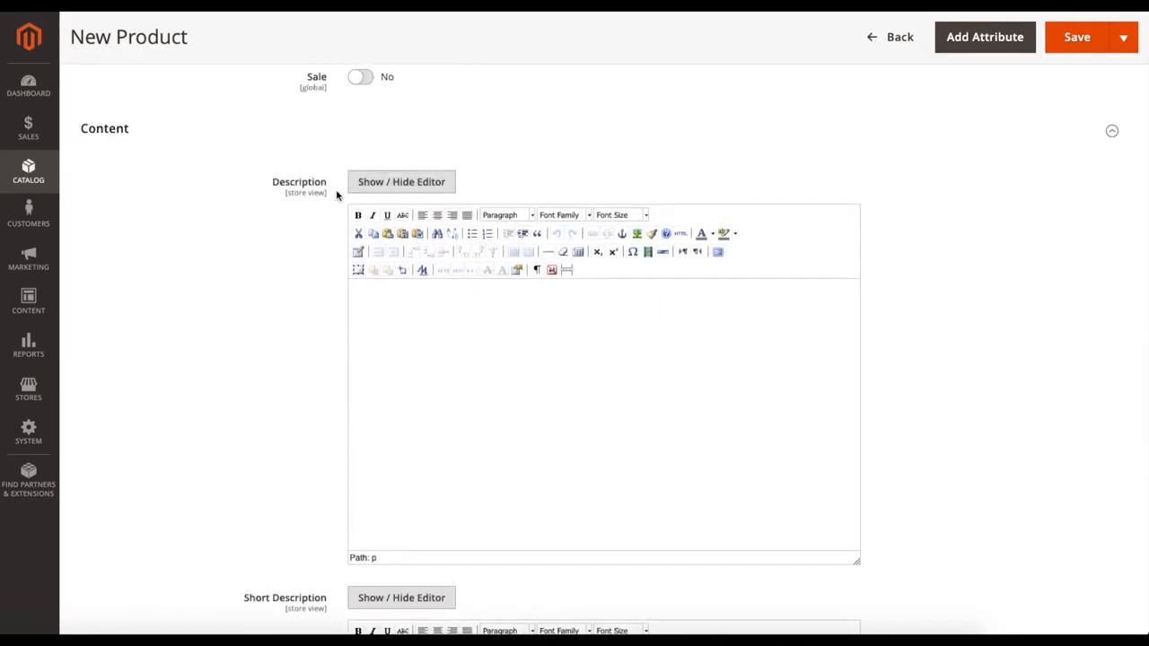
pyautogui.scroll(-5, 223, 311)
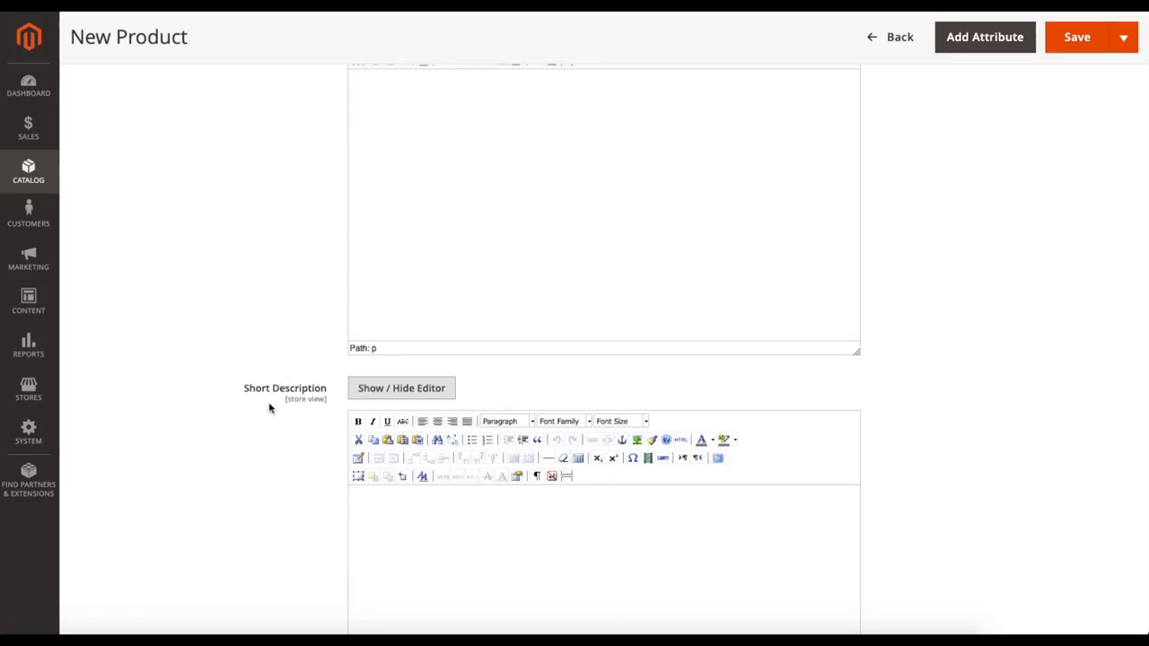
pyautogui.scroll(3, 272, 406)
pyautogui.scroll(1, 272, 406)
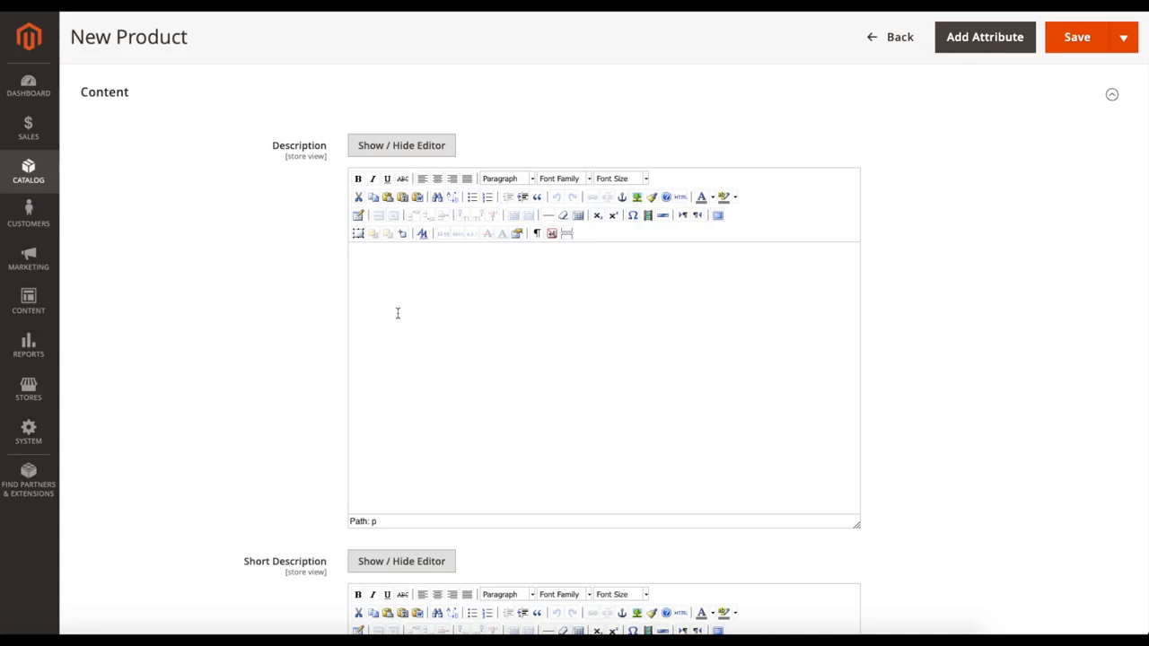
# Step: Look over the empty Short Description editor and the Configurations section, and collapse Configurations
pyautogui.scroll(-7, 293, 326)
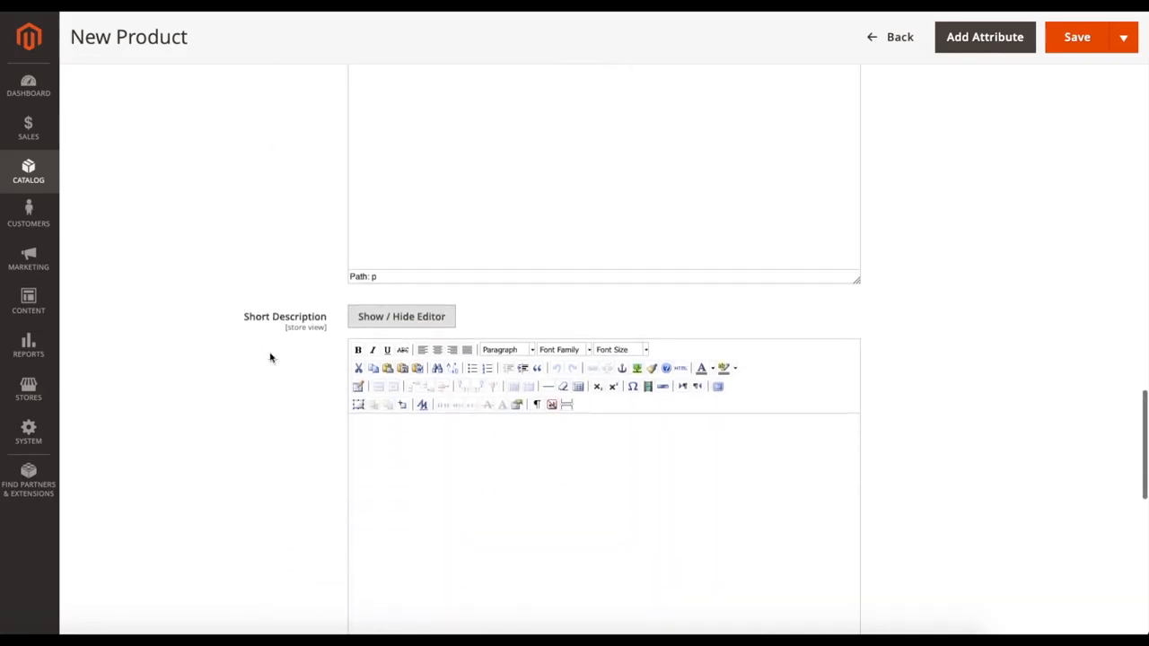
pyautogui.scroll(-3, 271, 358)
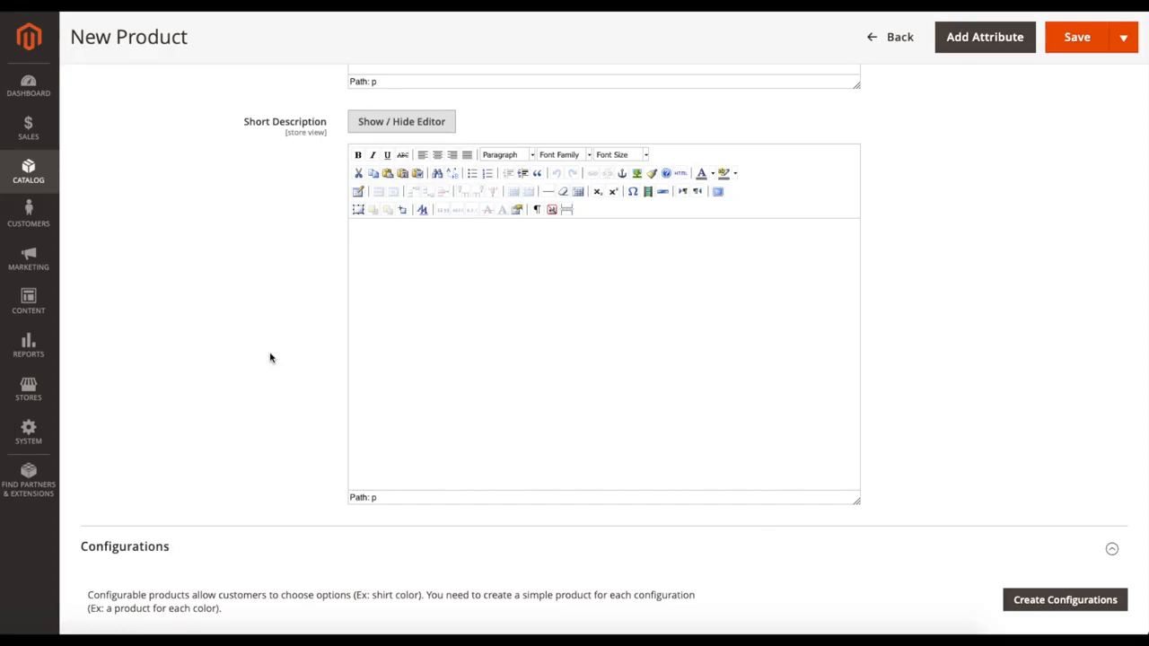
pyautogui.scroll(-4, 270, 359)
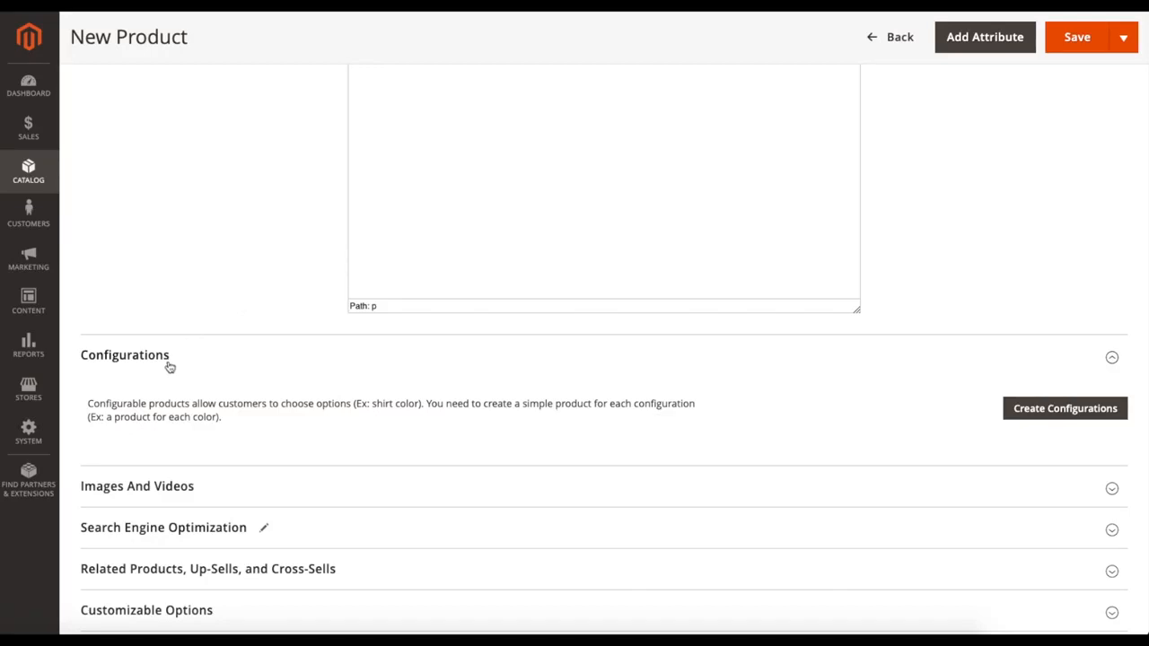
pyautogui.click(1111, 368)
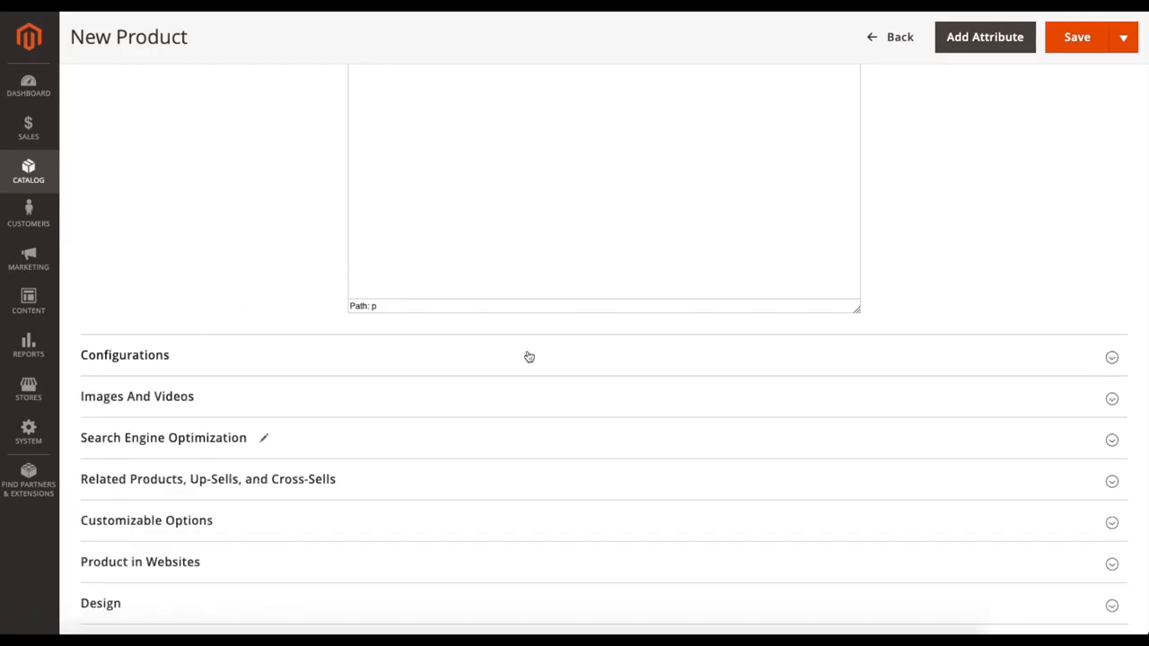
# Step: Expand the Images And Videos section, look over its image and video upload options, and collapse it
pyautogui.scroll(-1, 233, 305)
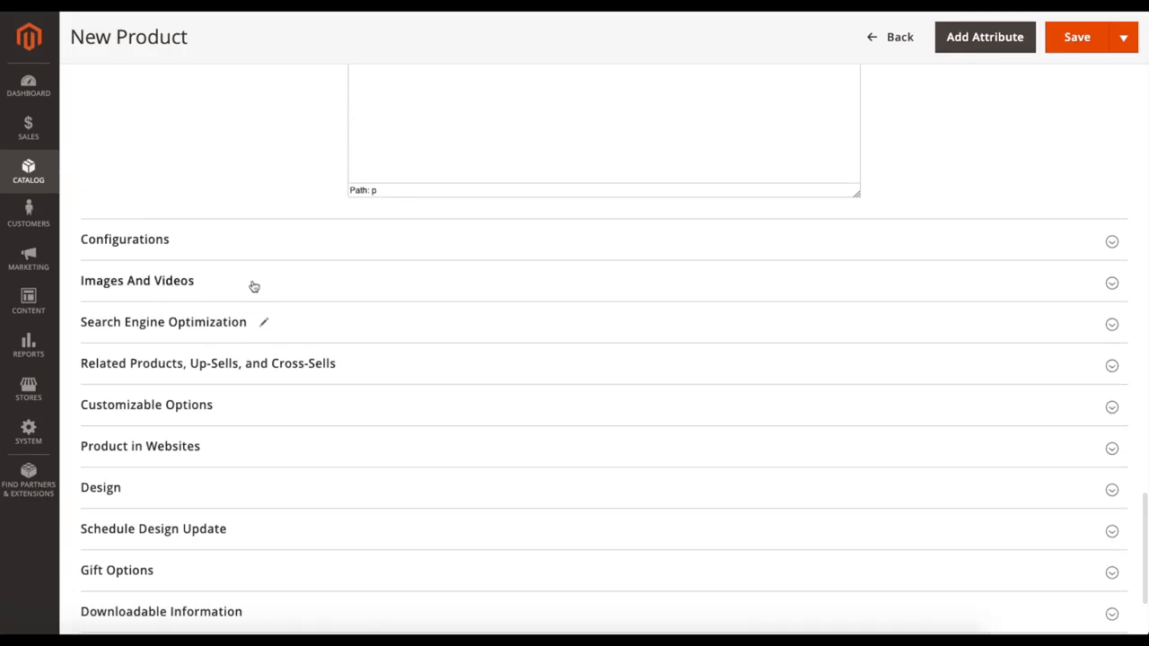
pyautogui.click(249, 282)
pyautogui.scroll(-1, 396, 345)
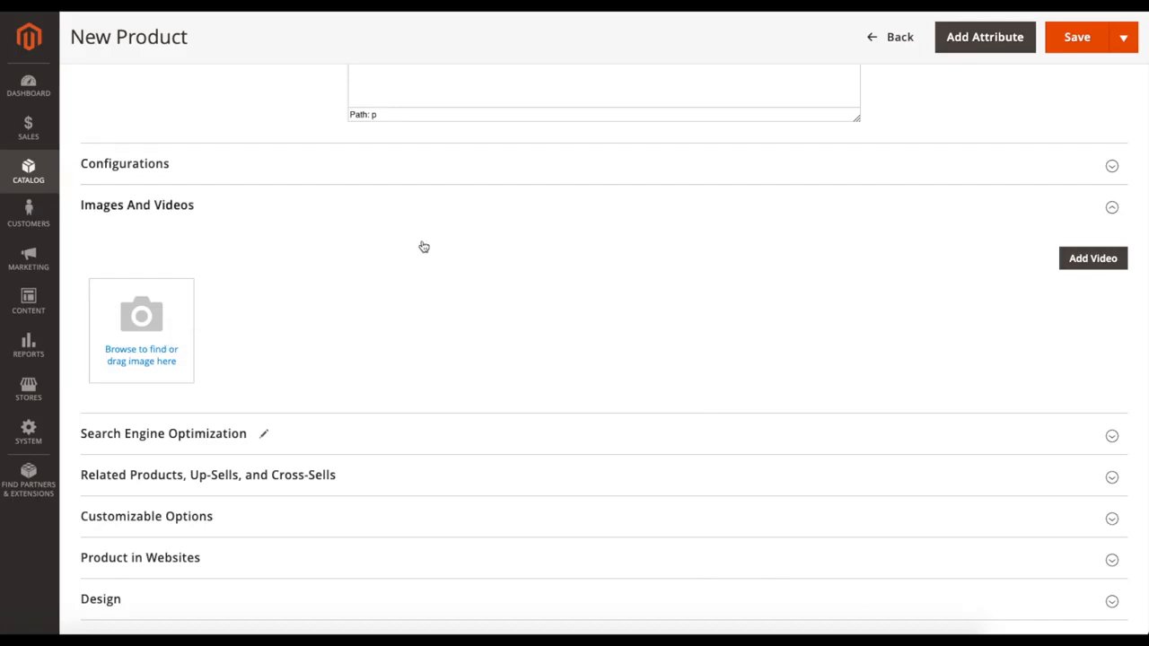
pyautogui.click(1090, 209)
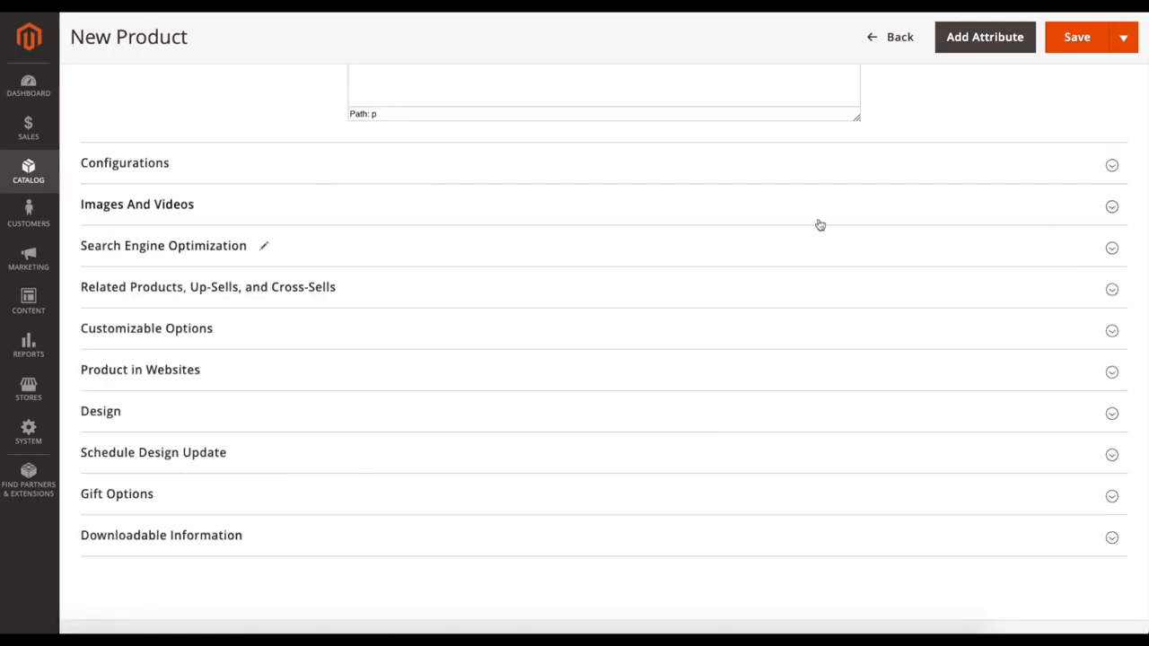
# Step: Expand the Search Engine Optimization section and compare its URL key and meta fields with the product name
pyautogui.click(390, 247)
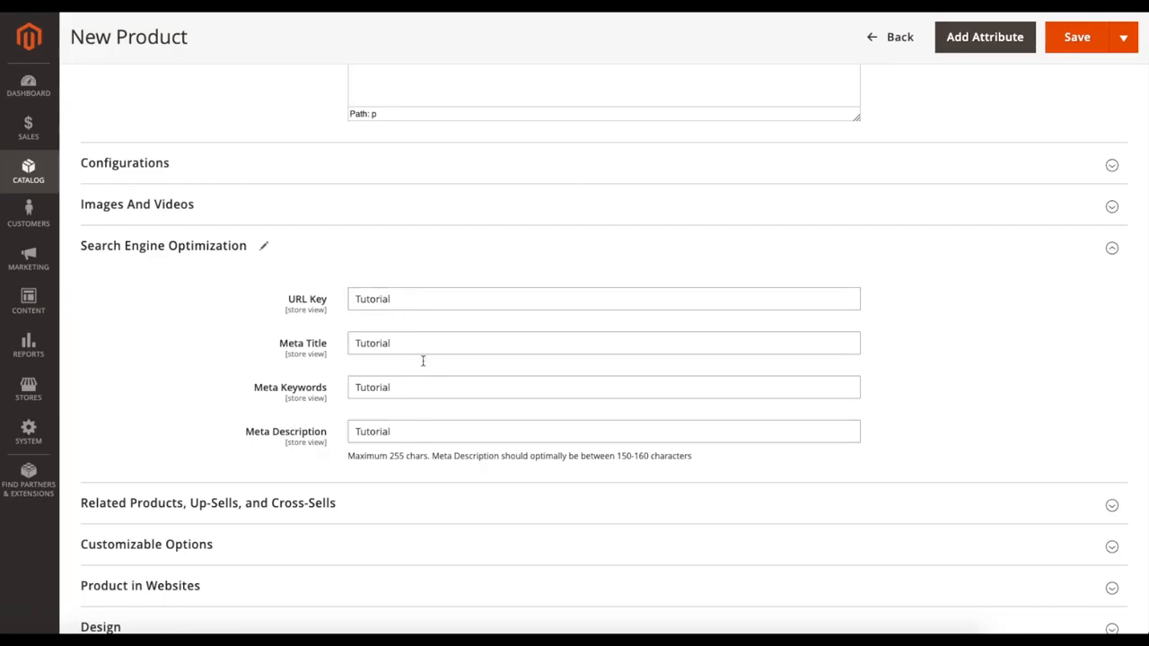
pyautogui.scroll(15, 419, 368)
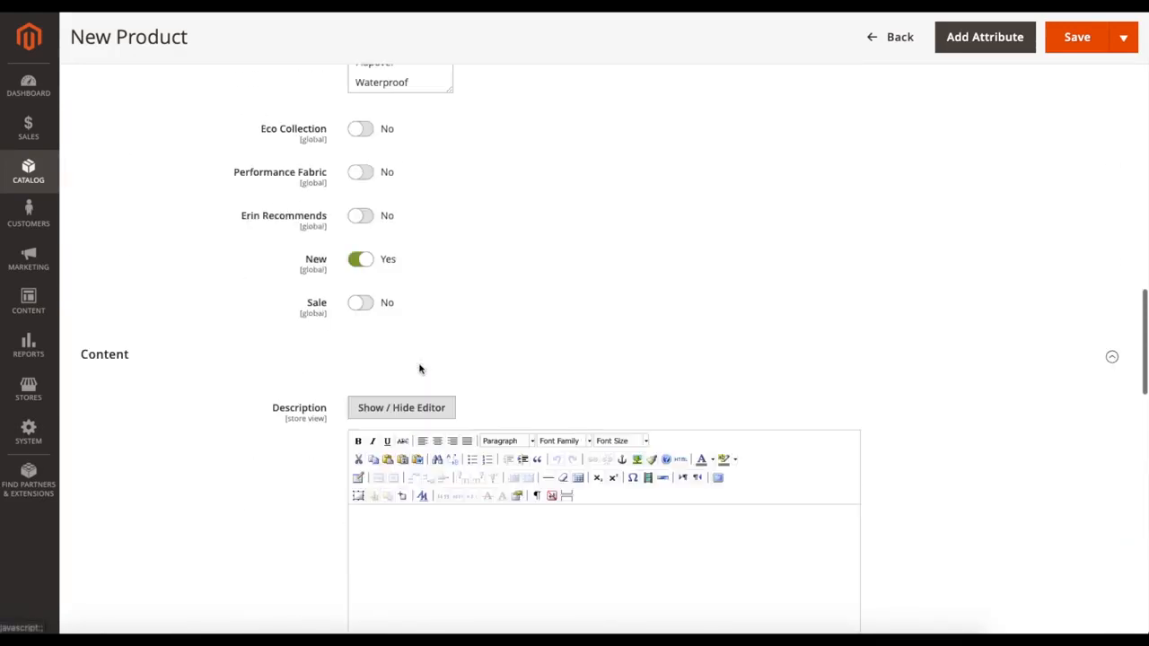
pyautogui.scroll(10, 420, 368)
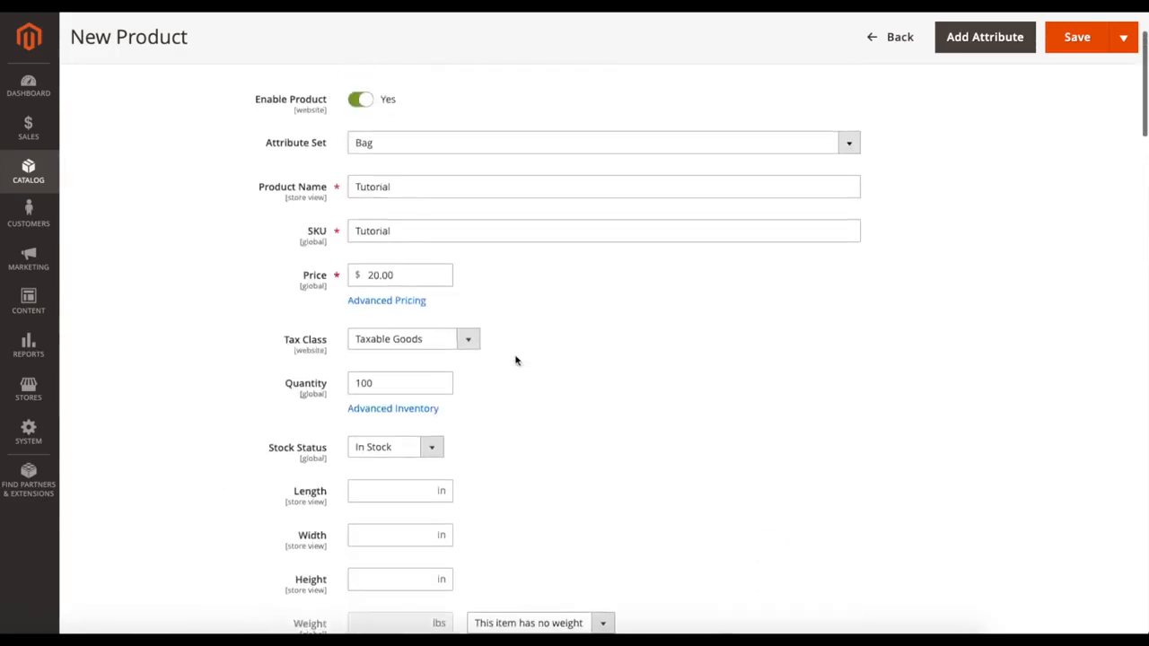
pyautogui.scroll(-20, 595, 389)
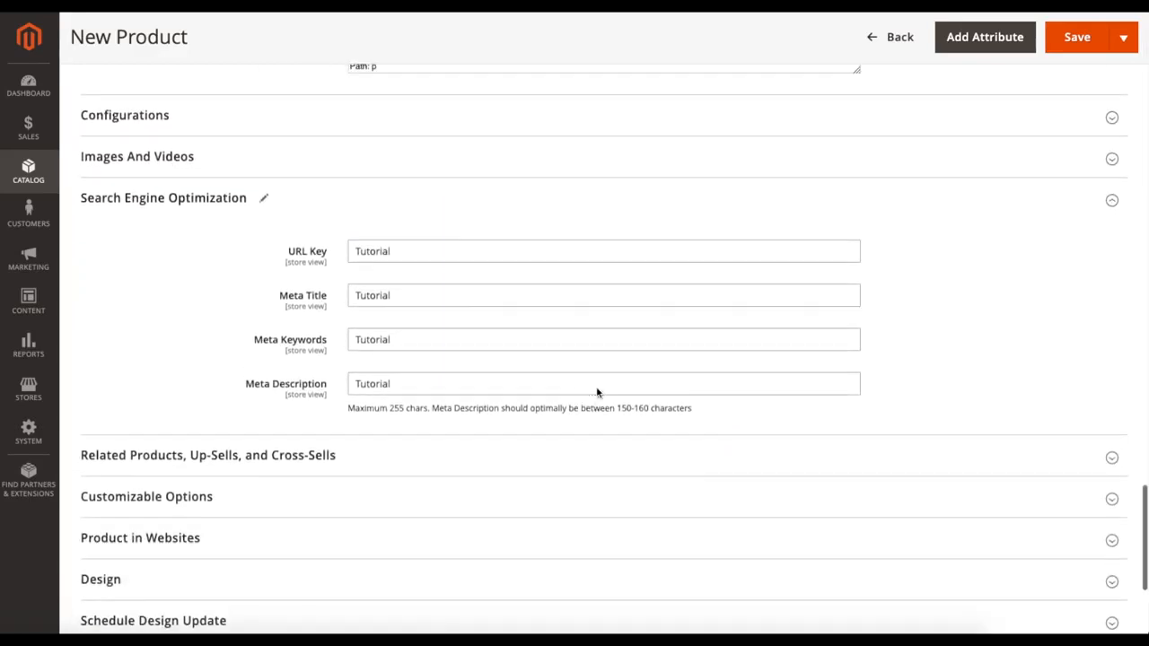
pyautogui.scroll(1, 521, 354)
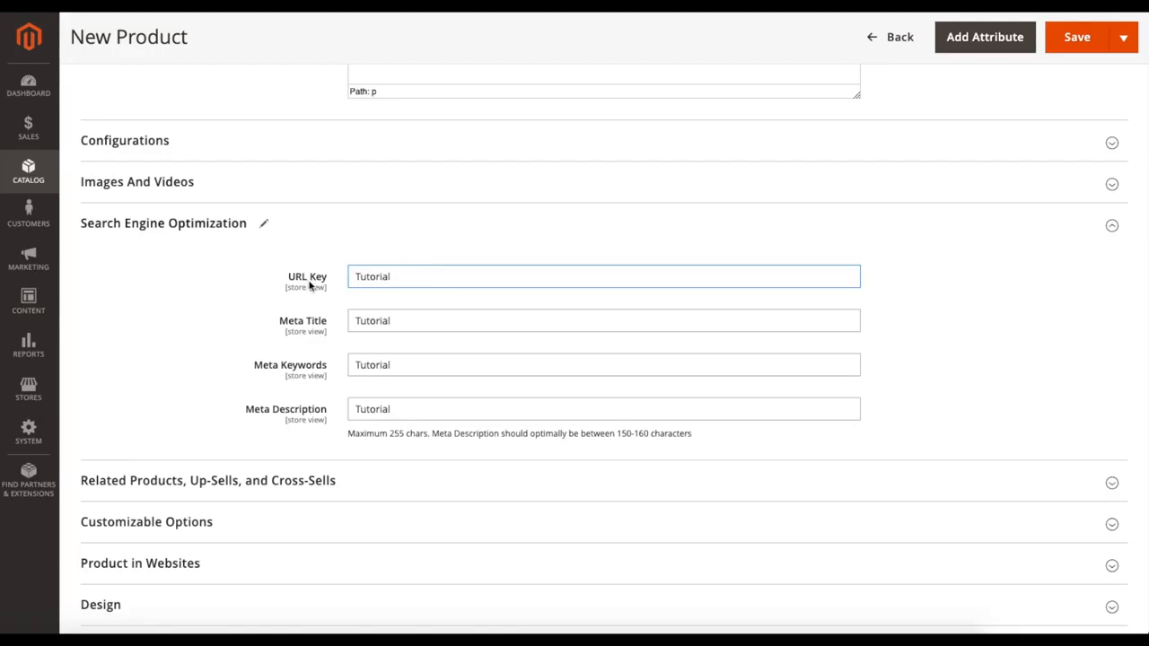
# Step: Extend the product's Meta Keywords to "Tutorial, bags," and place the cursor in the Meta Description field
pyautogui.click(403, 322)
pyautogui.click(412, 372)
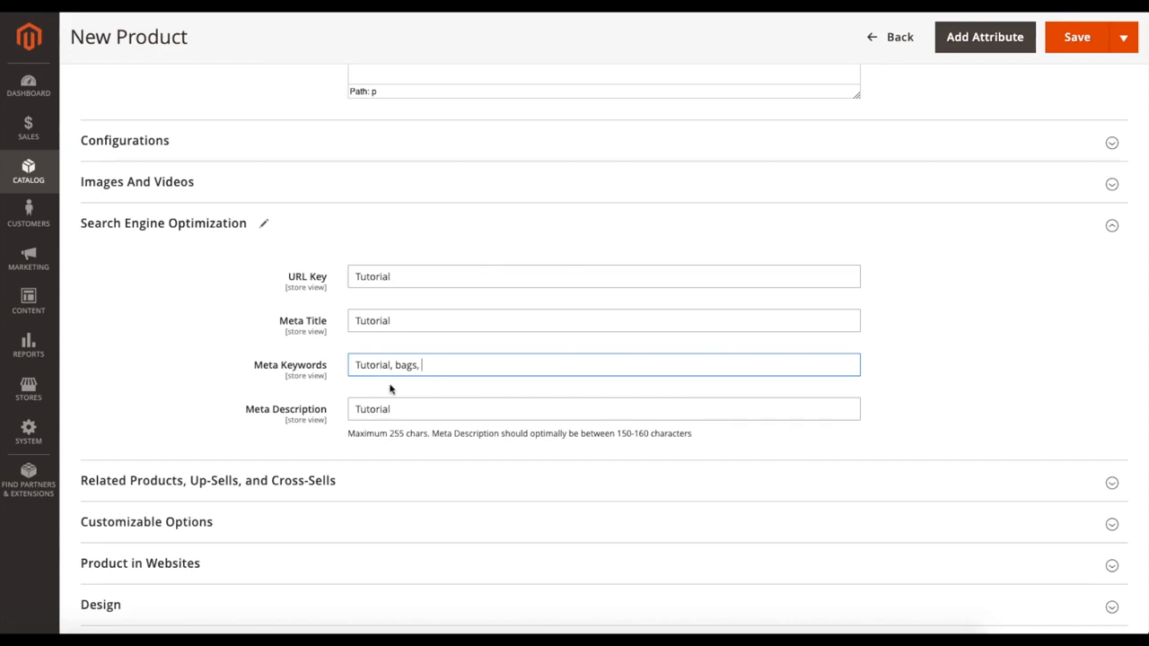
pyautogui.press('Tab')
pyautogui.click(408, 409)
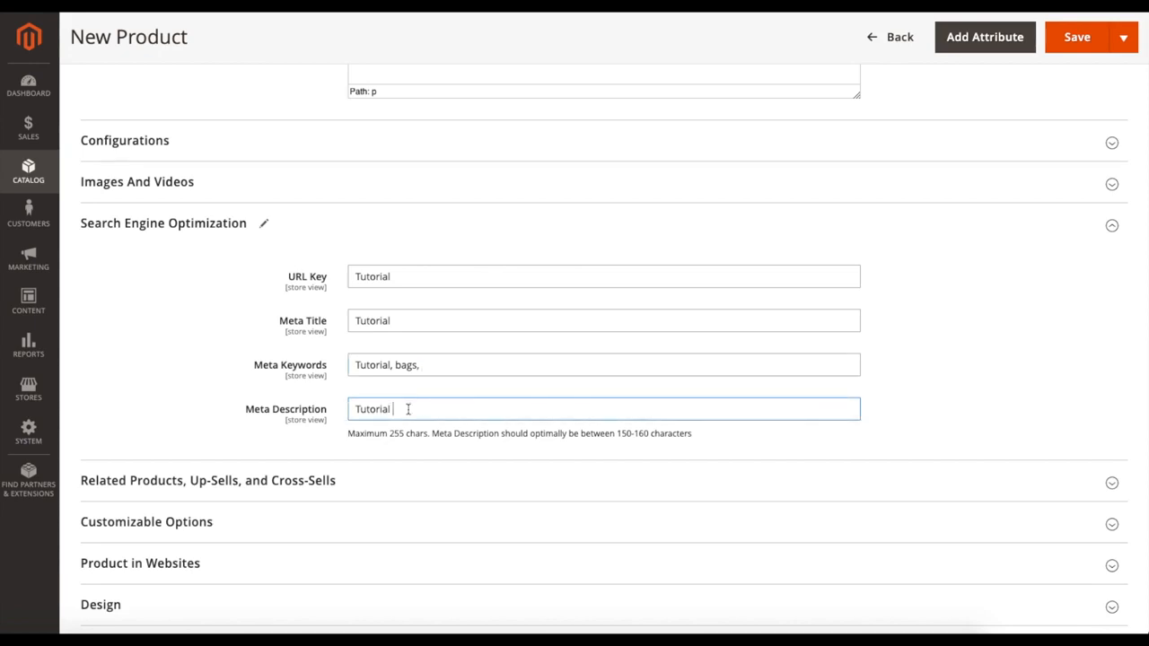
# Step: Read the length guidance for the Meta Description and collapse the Search Engine Optimization section
pyautogui.scroll(-2, 449, 410)
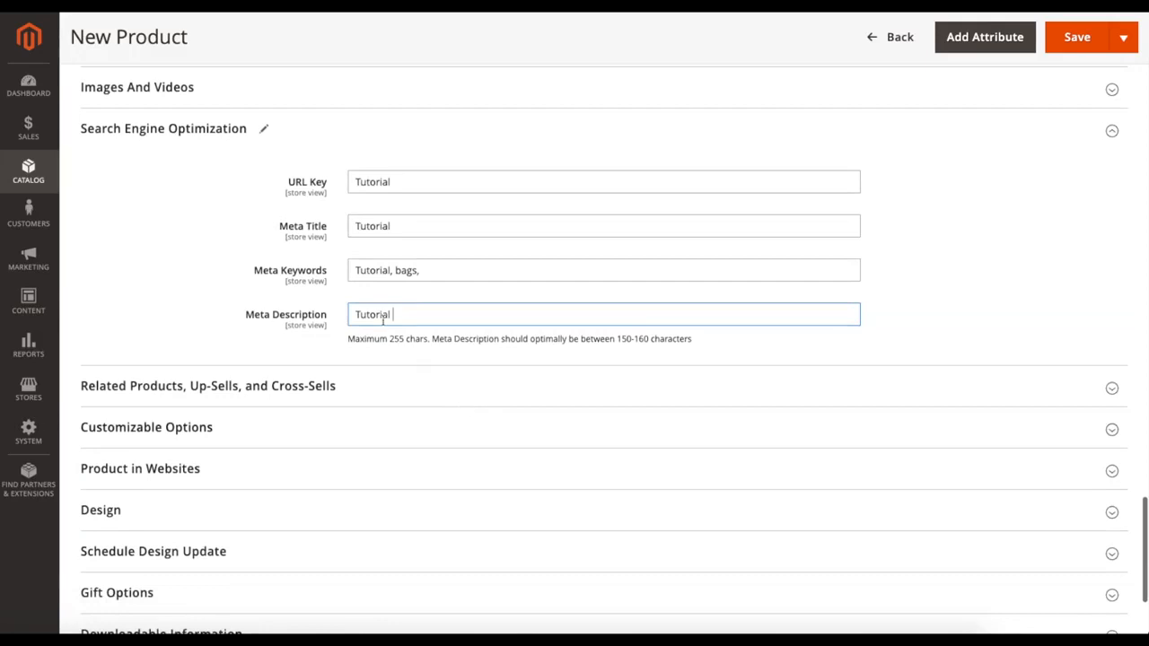
pyautogui.moveTo(434, 340); pyautogui.dragTo(718, 344)
pyautogui.click(718, 345)
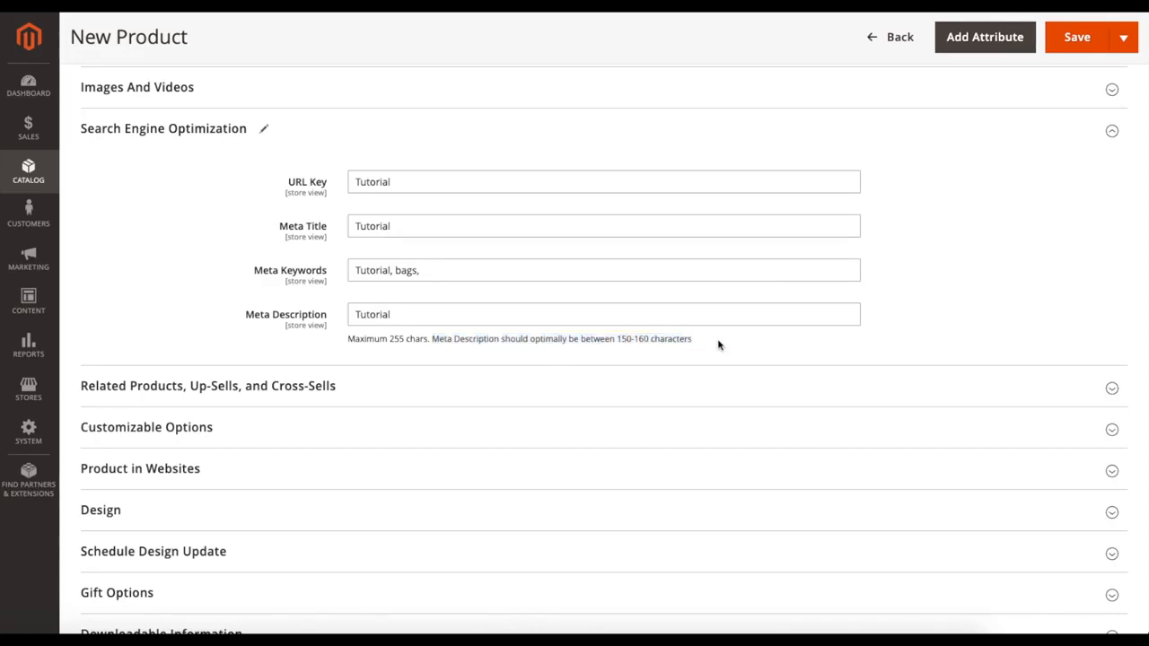
pyautogui.click(403, 128)
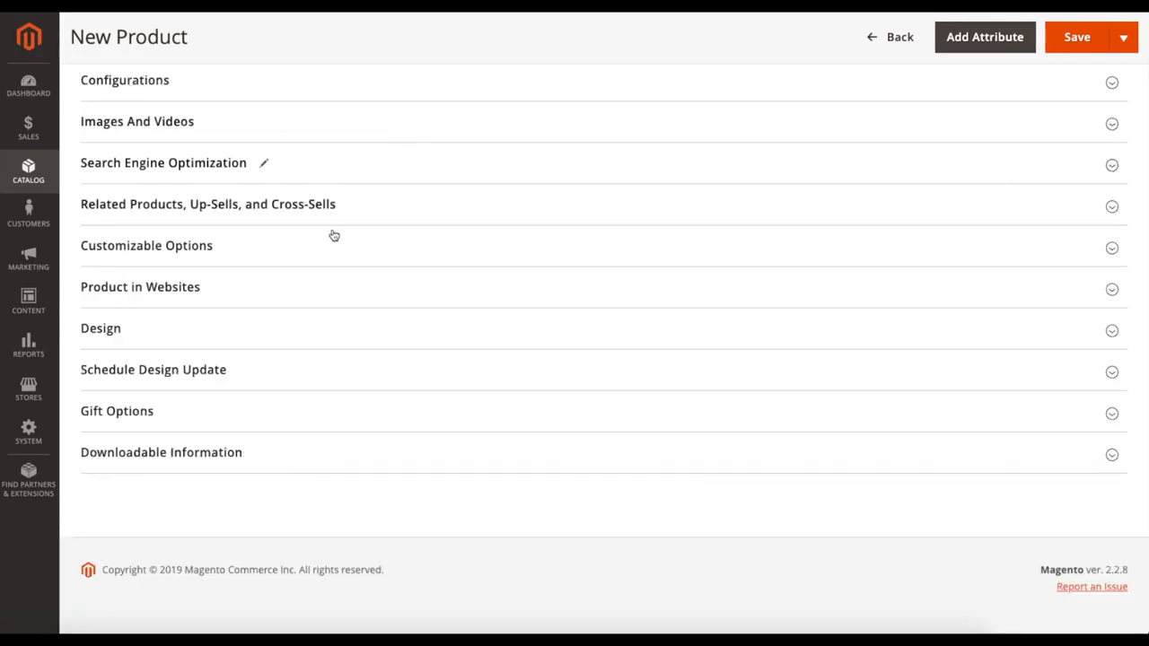
# Step: Expand the Related Products, Up-Sells, and Cross-Sells section, read the explanation of each product type, and collapse it
pyautogui.click(363, 216)
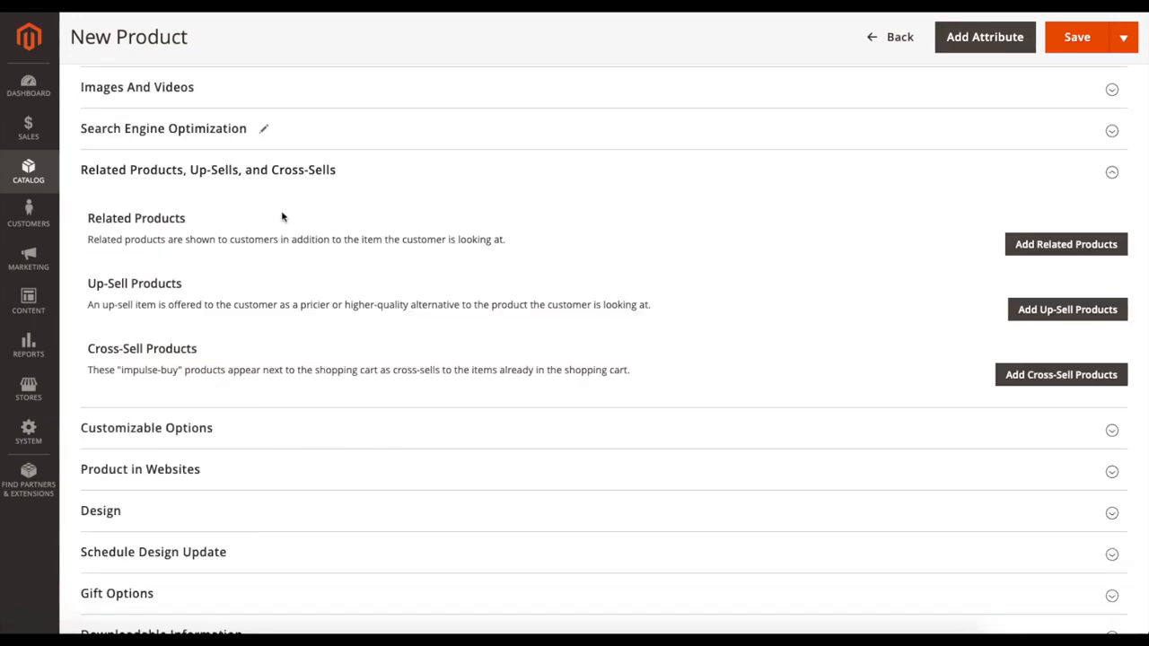
pyautogui.scroll(1, 391, 287)
pyautogui.moveTo(91, 278); pyautogui.dragTo(199, 280)
pyautogui.click(220, 293)
pyautogui.scroll(1, 222, 294)
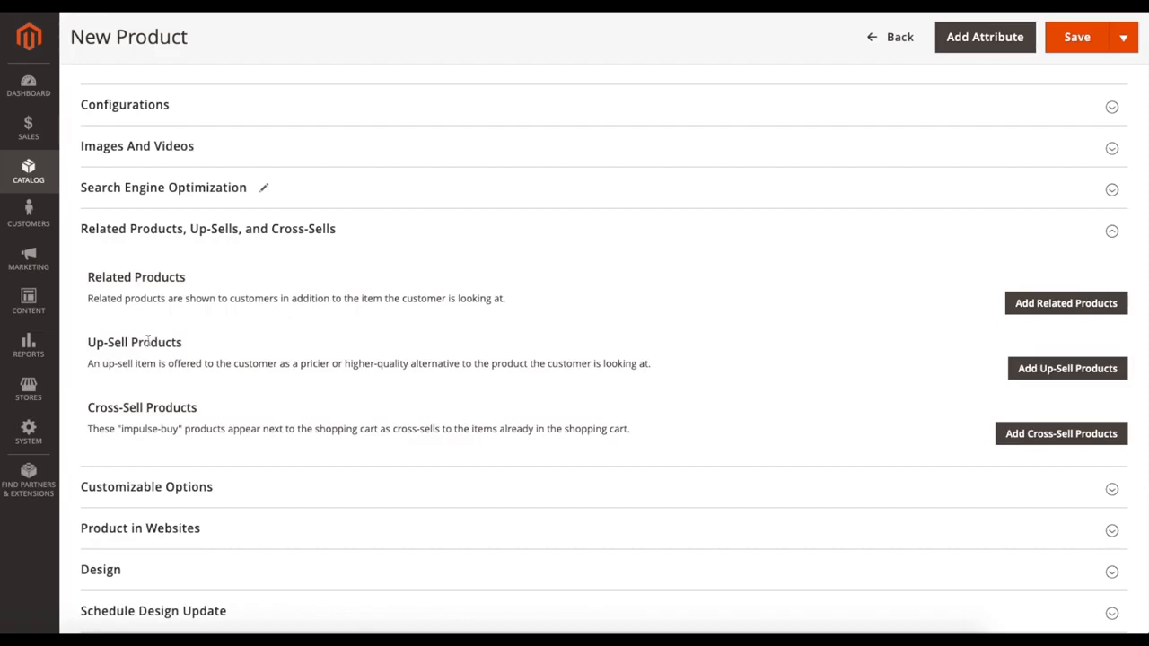
pyautogui.scroll(1, 98, 395)
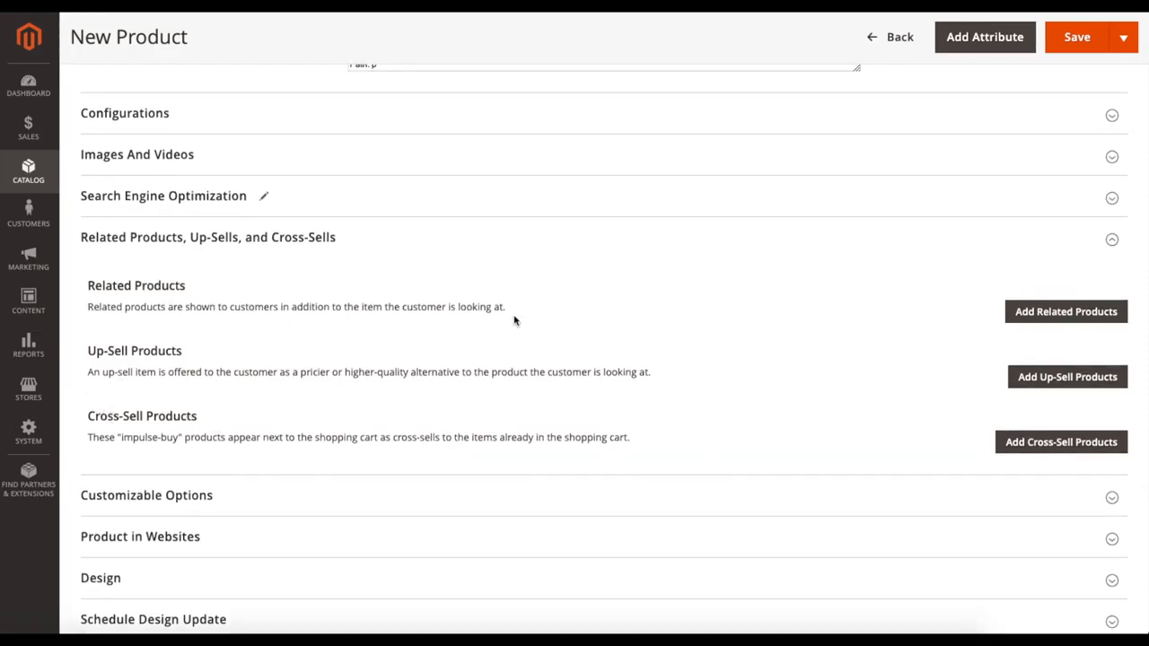
pyautogui.scroll(1, 378, 259)
pyautogui.click(377, 259)
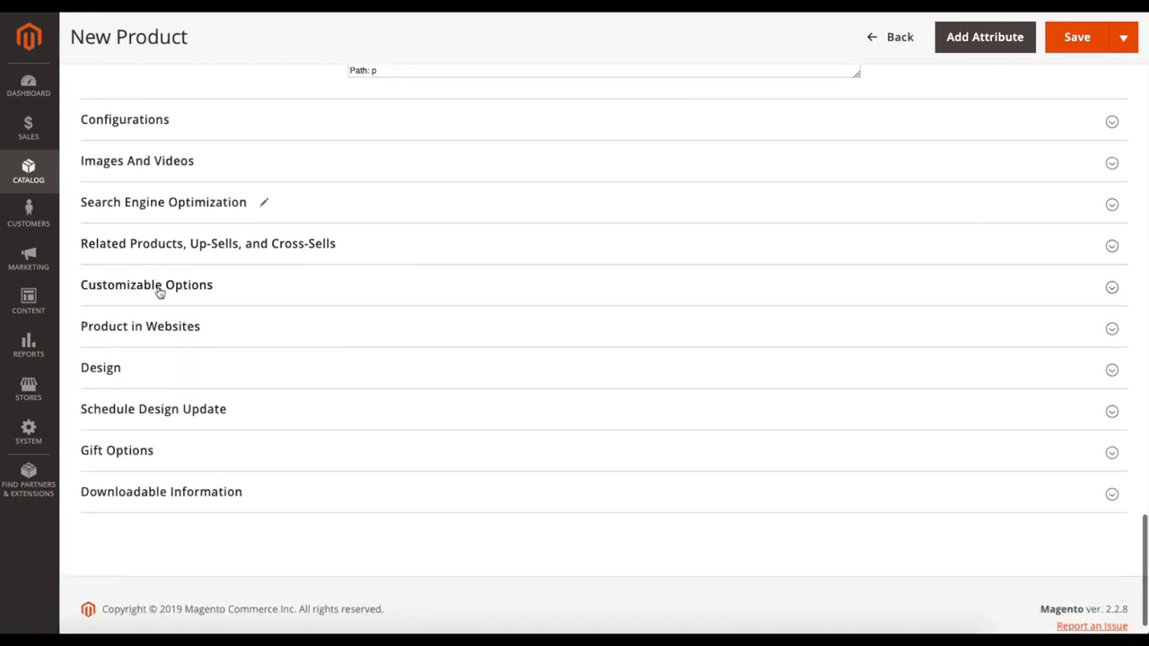
# Step: Look over the Customizable Options and Product in Websites sections, leaving Main Website selected, and collapse both
pyautogui.click(227, 293)
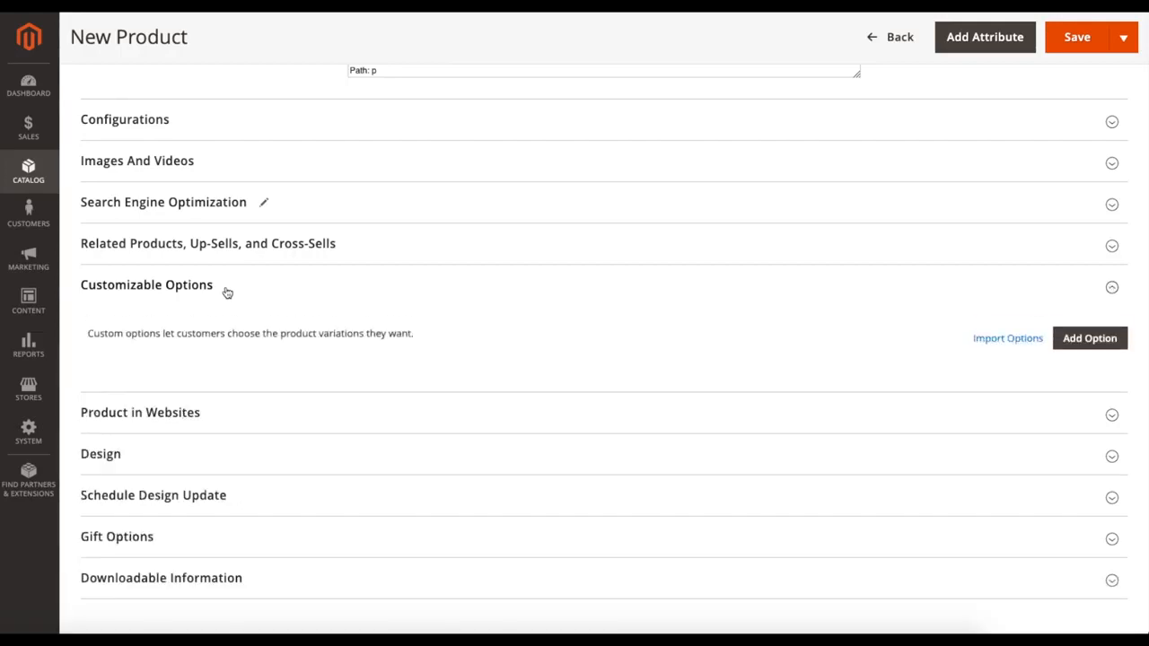
pyautogui.click(240, 293)
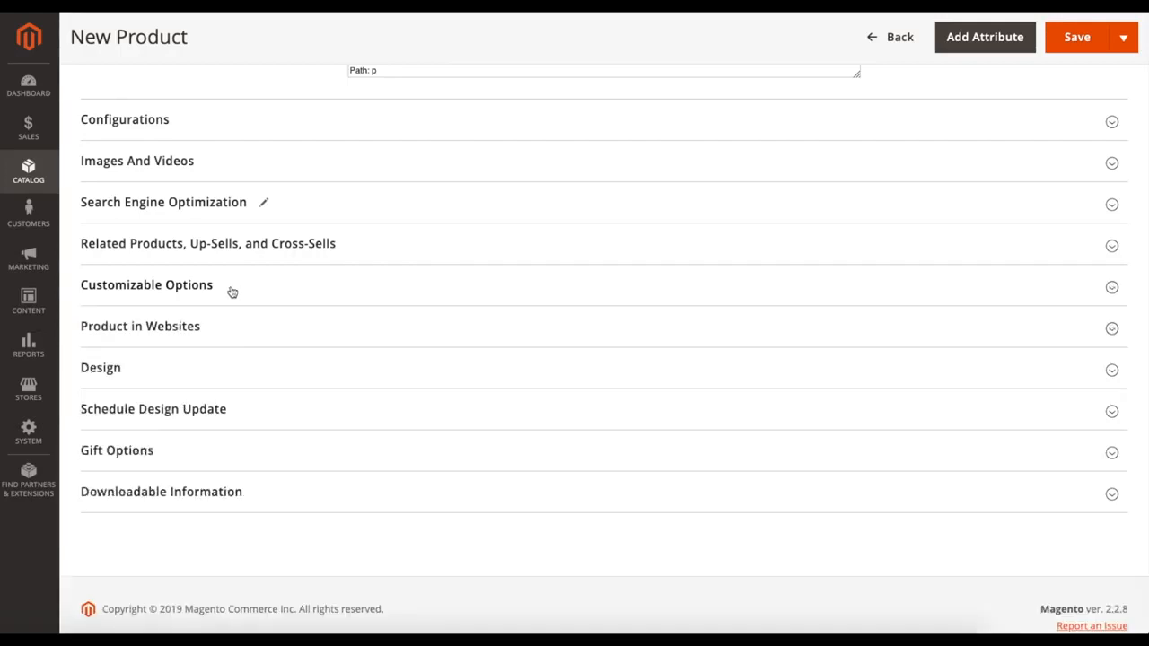
pyautogui.click(241, 343)
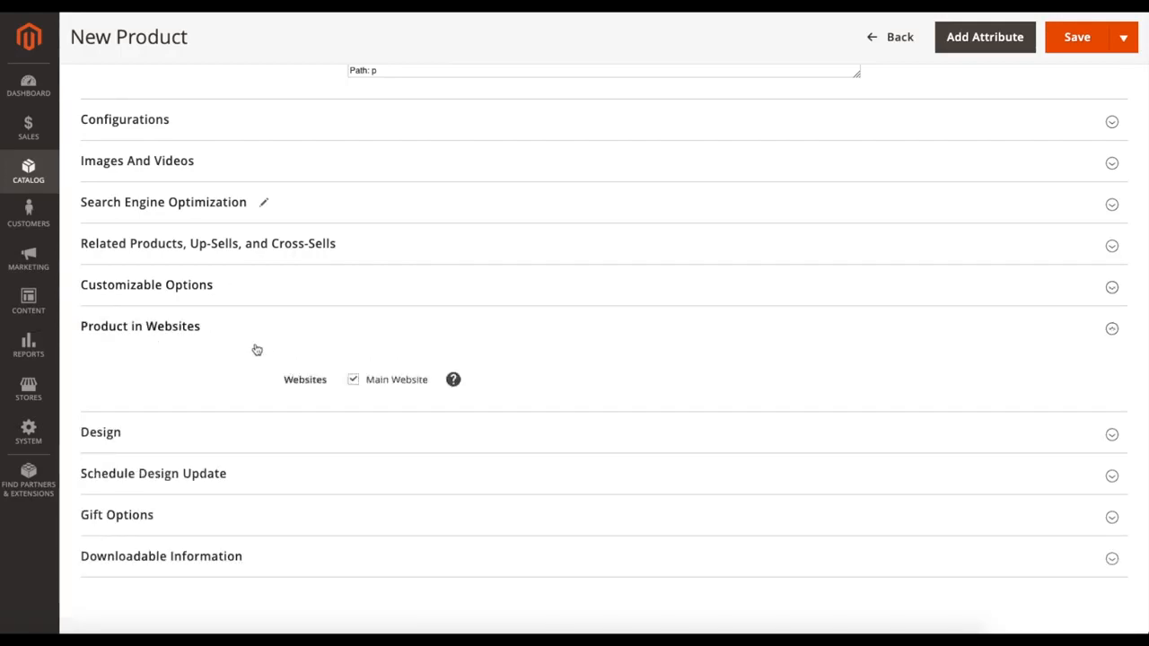
pyautogui.doubleClick(356, 383)
pyautogui.click(267, 327)
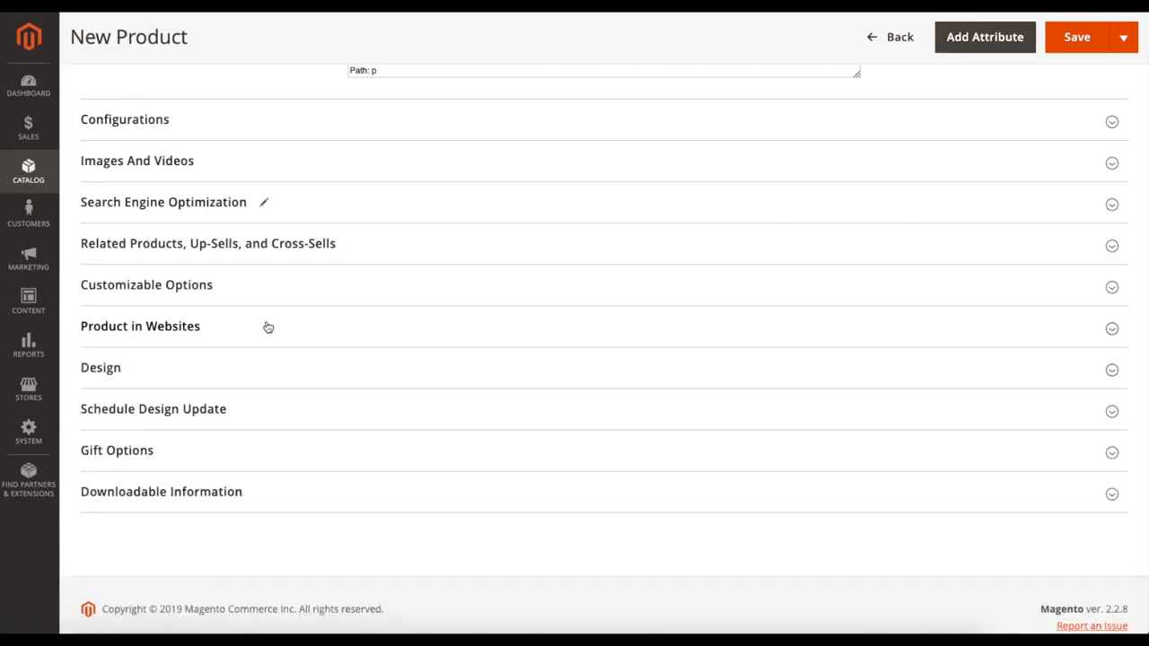
# Step: Expand the Design section, examine the layout choices, product options display and layout update XML field, and collapse it
pyautogui.click(231, 369)
pyautogui.scroll(-1, 239, 371)
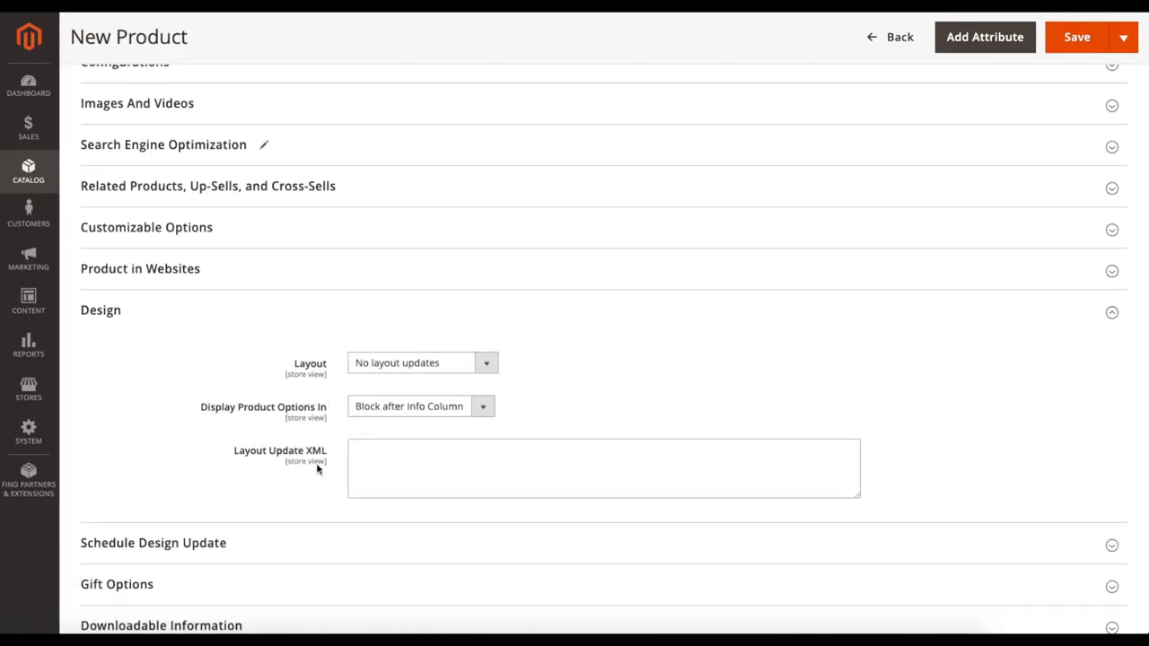
pyautogui.scroll(-1, 217, 333)
pyautogui.scroll(1, 216, 333)
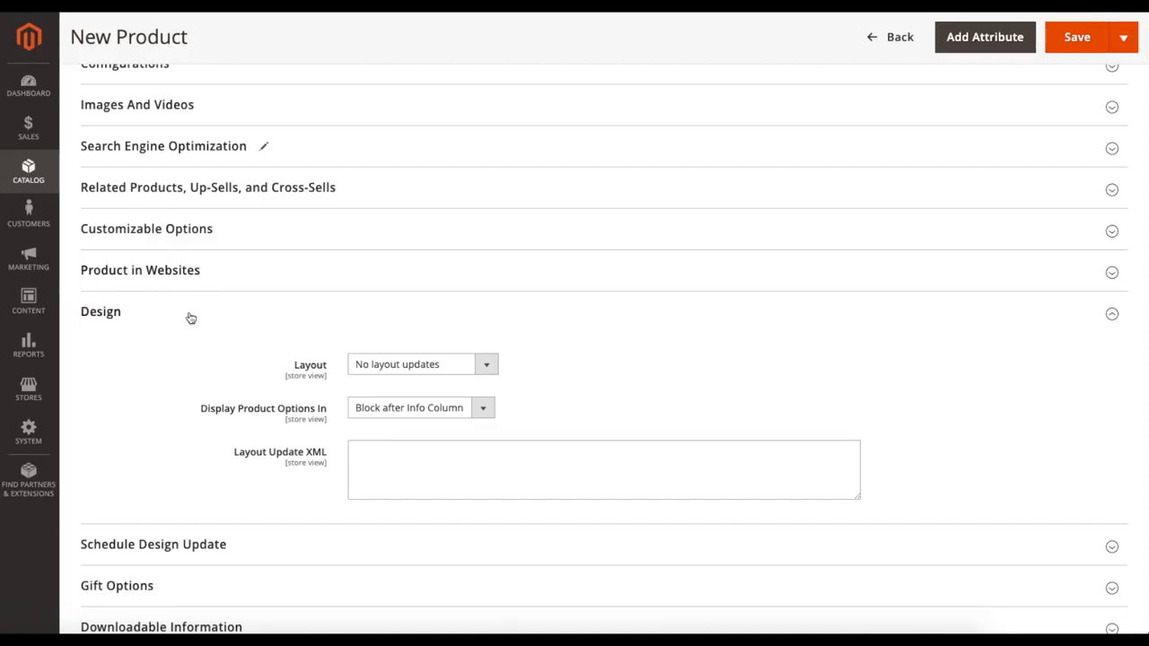
pyautogui.click(395, 368)
pyautogui.click(396, 368)
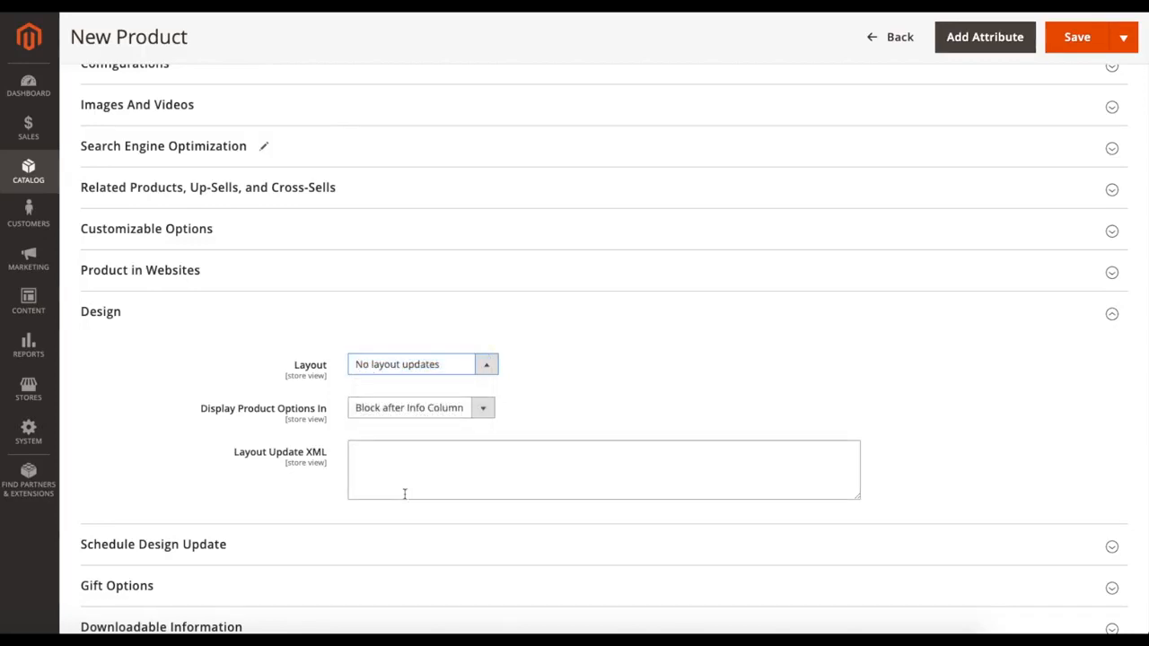
pyautogui.click(205, 319)
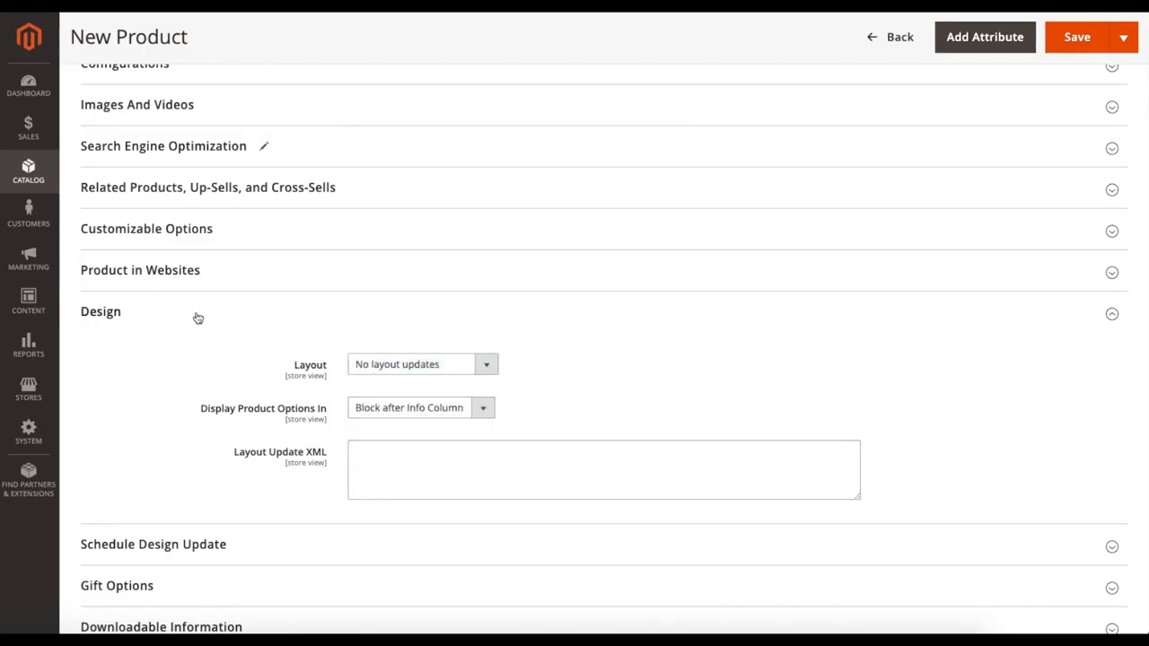
pyautogui.click(197, 318)
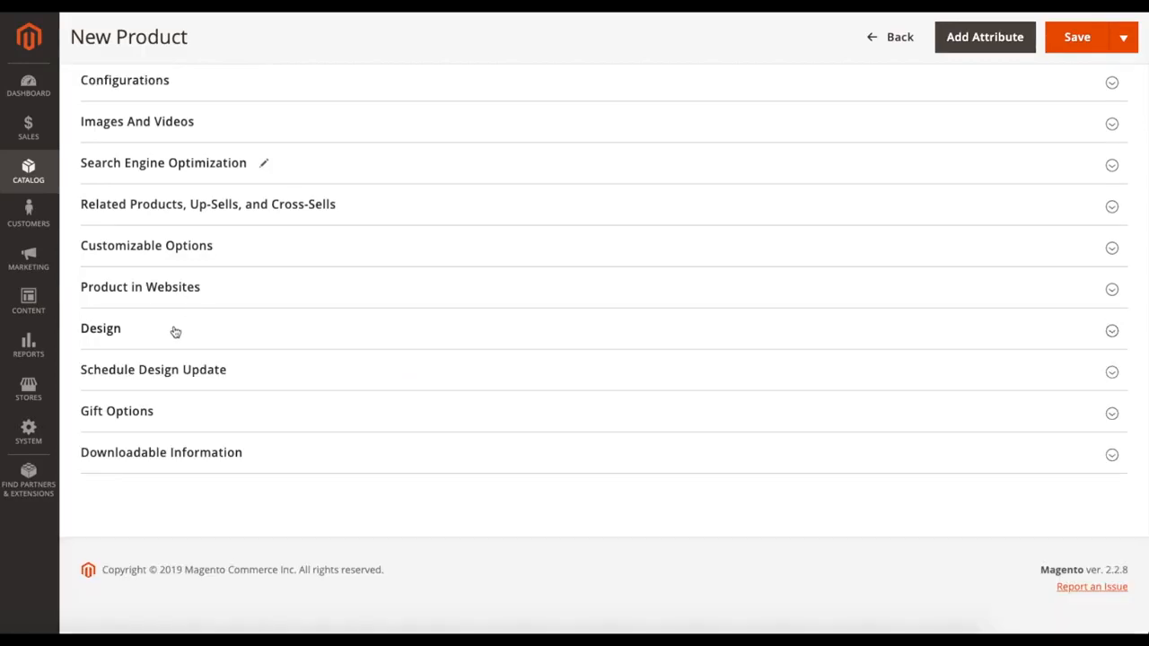
# Step: Expand the Schedule Design Update section, look over its date range, theme and layout fields, and collapse it
pyautogui.click(235, 370)
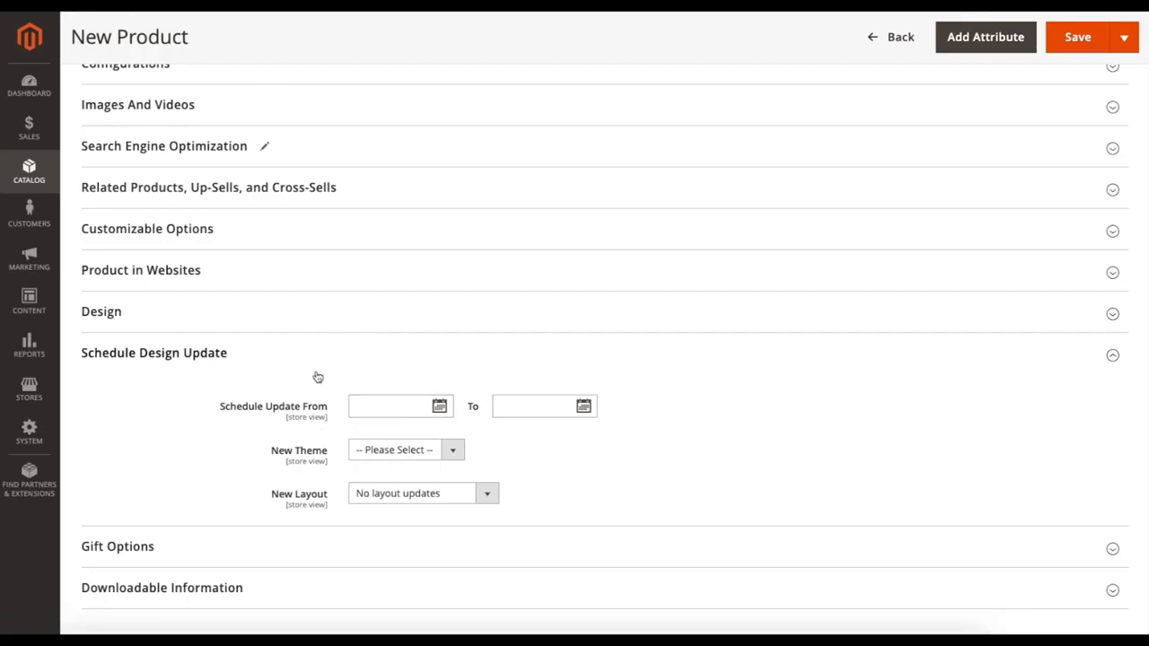
pyautogui.scroll(-1, 289, 382)
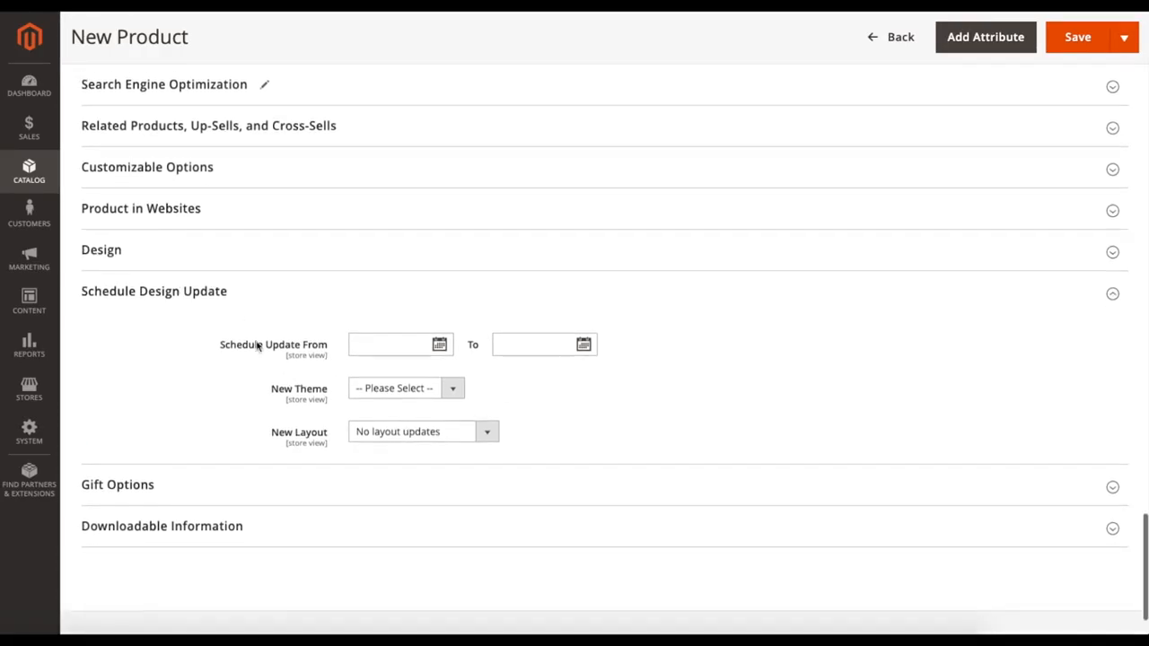
pyautogui.click(240, 305)
# Step: In Gift Options, turn off Use Config Settings and set Allow Gift Message to Yes
pyautogui.click(258, 410)
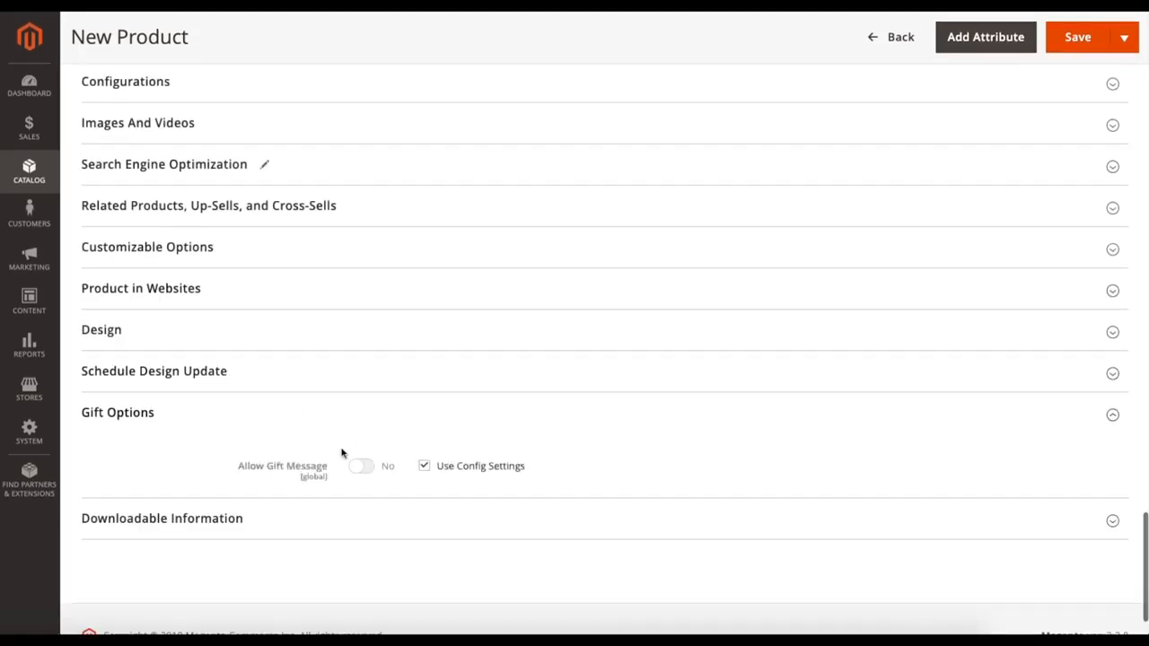
pyautogui.scroll(-1, 332, 454)
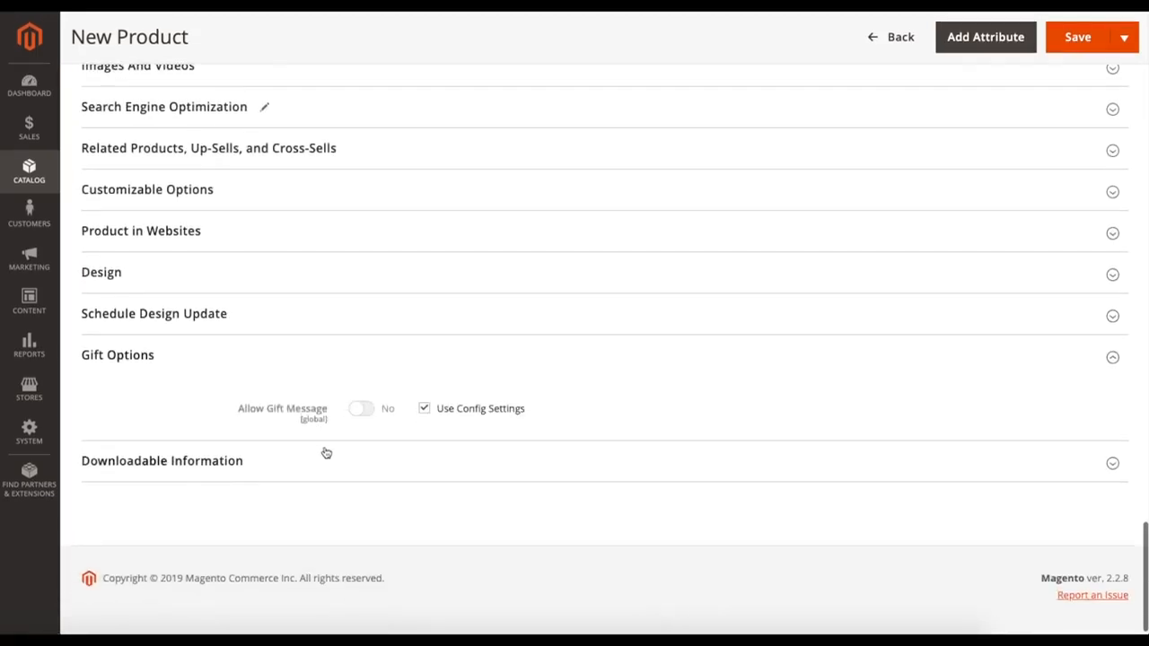
pyautogui.click(425, 409)
pyautogui.click(365, 409)
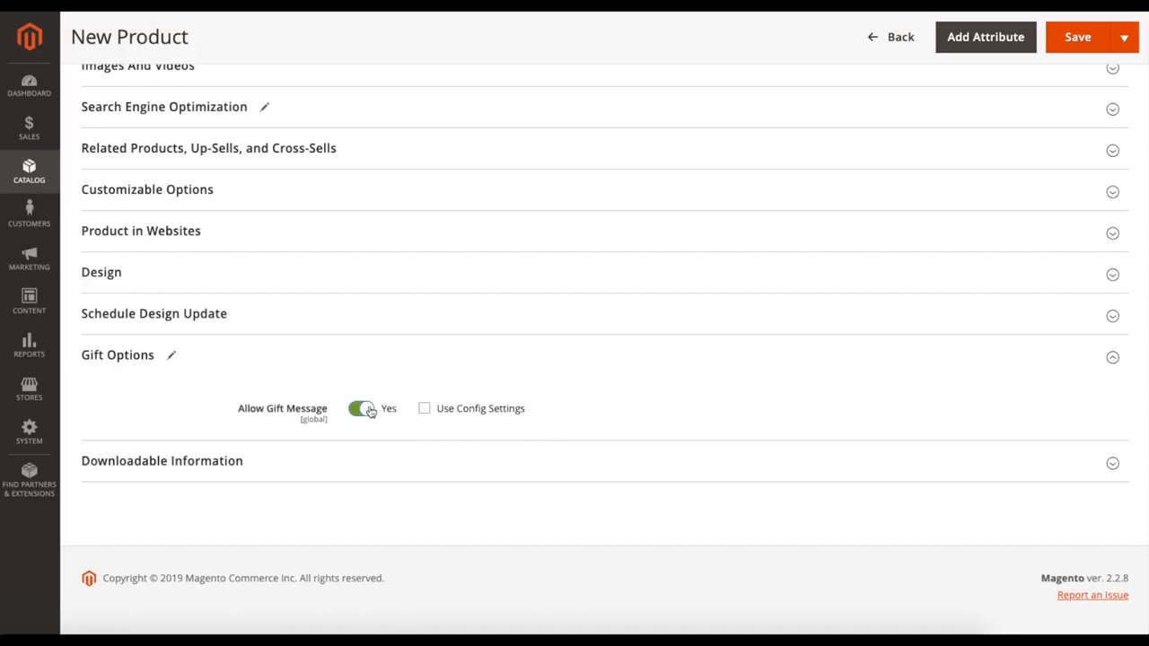
# Step: Return the gift message setting to its configuration default, collapse Gift Options, and check and collapse Downloadable Information
pyautogui.click(363, 411)
pyautogui.click(425, 410)
pyautogui.click(296, 362)
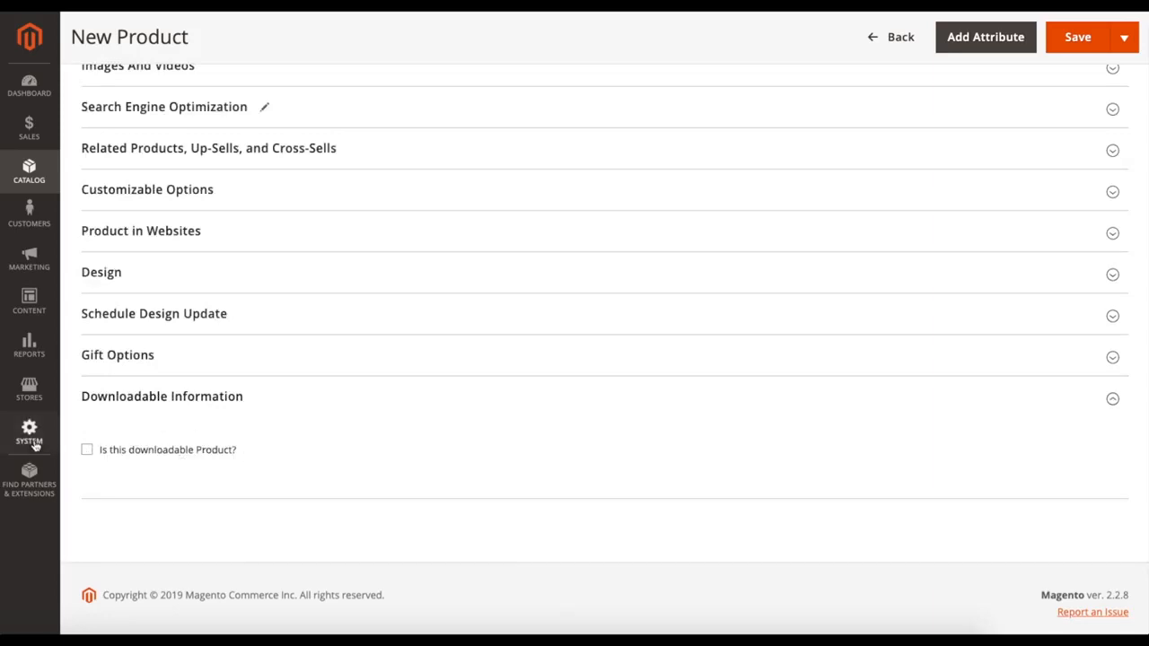
pyautogui.click(264, 410)
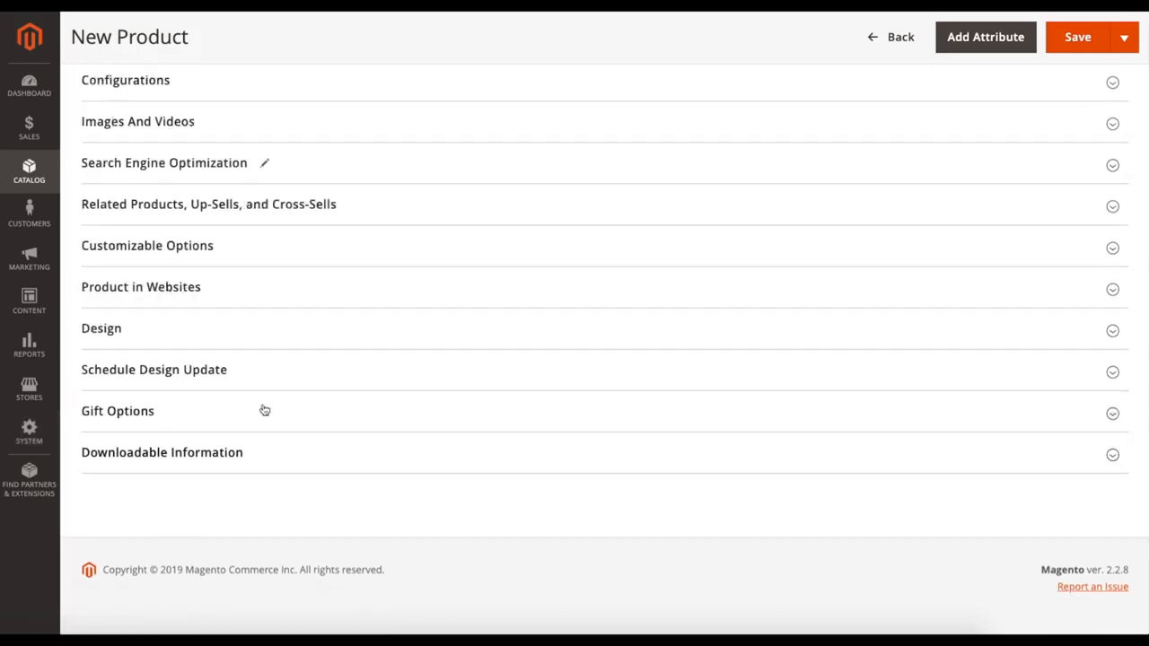
# Step: Save the new Tutorial product
pyautogui.scroll(1, 356, 409)
pyautogui.scroll(10, 357, 408)
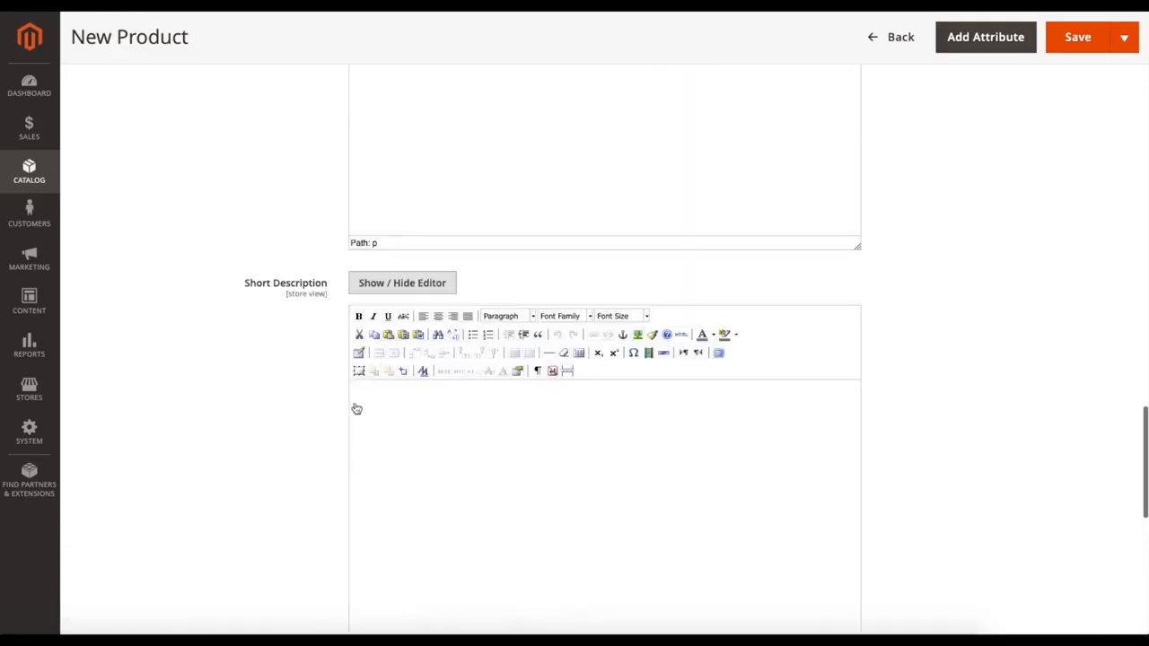
pyautogui.scroll(15, 264, 397)
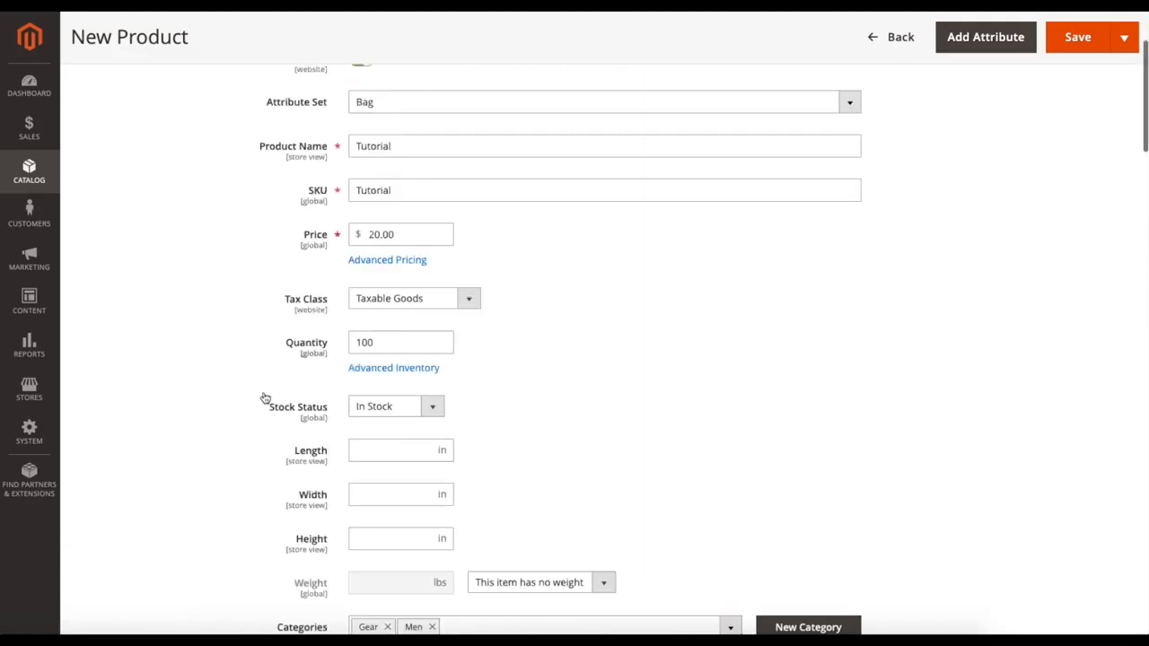
pyautogui.click(1041, 137)
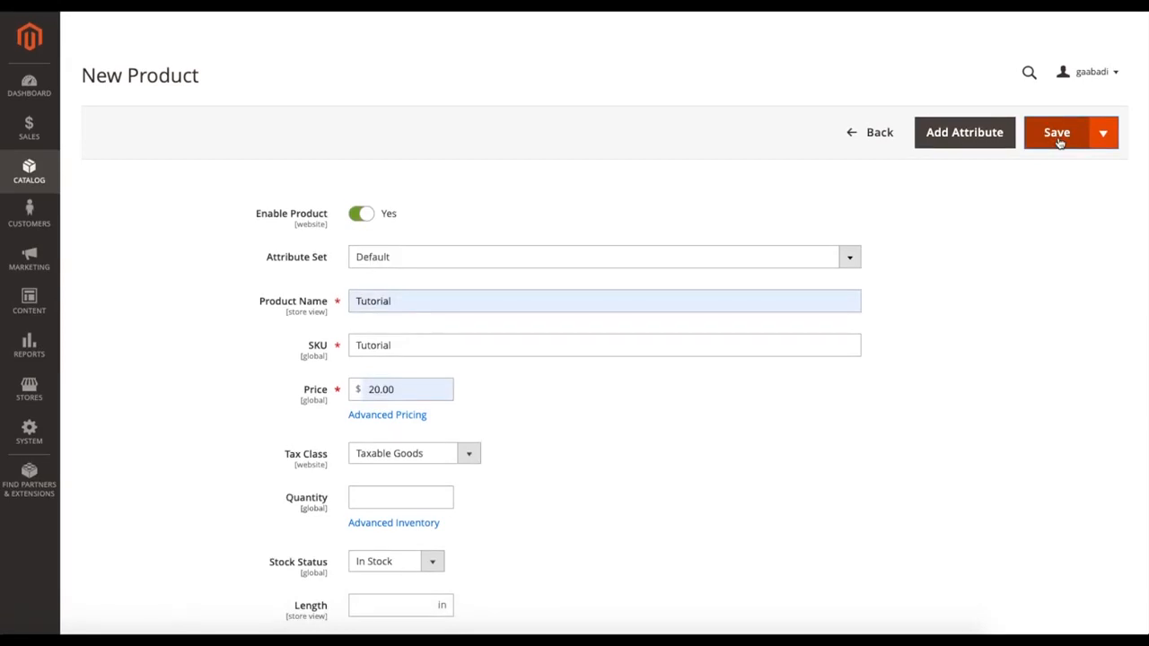
pyautogui.click(1059, 139)
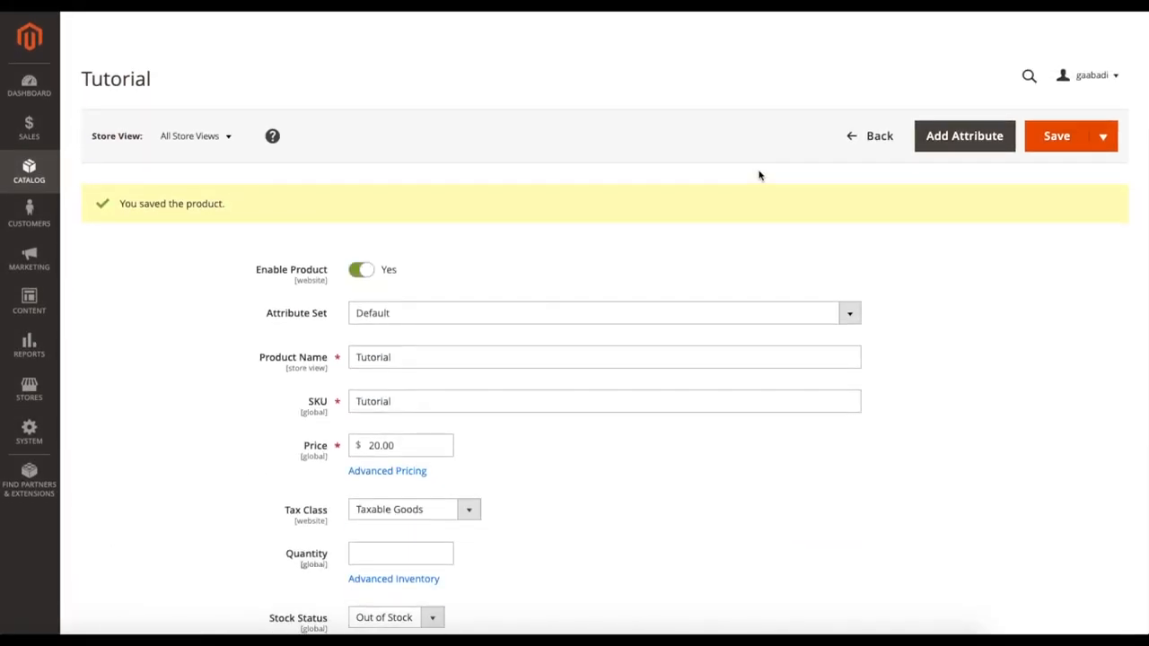
# Step: Return to the product list and search it for the keyword "tutorial"
pyautogui.click(859, 147)
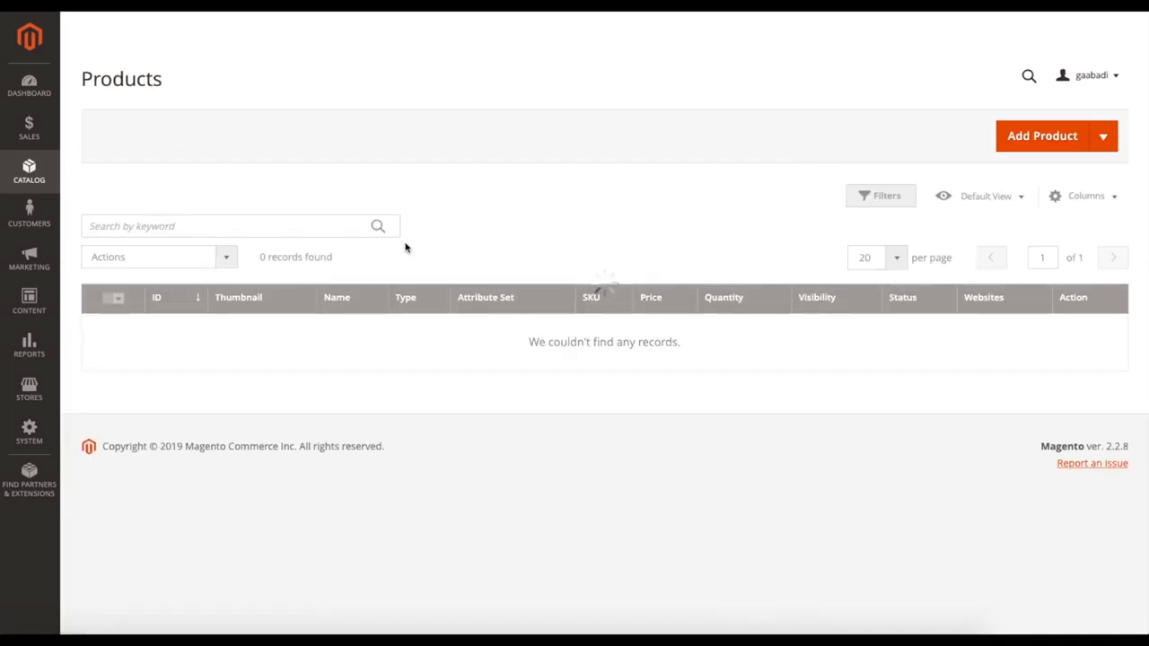
pyautogui.scroll(-10, 377, 367)
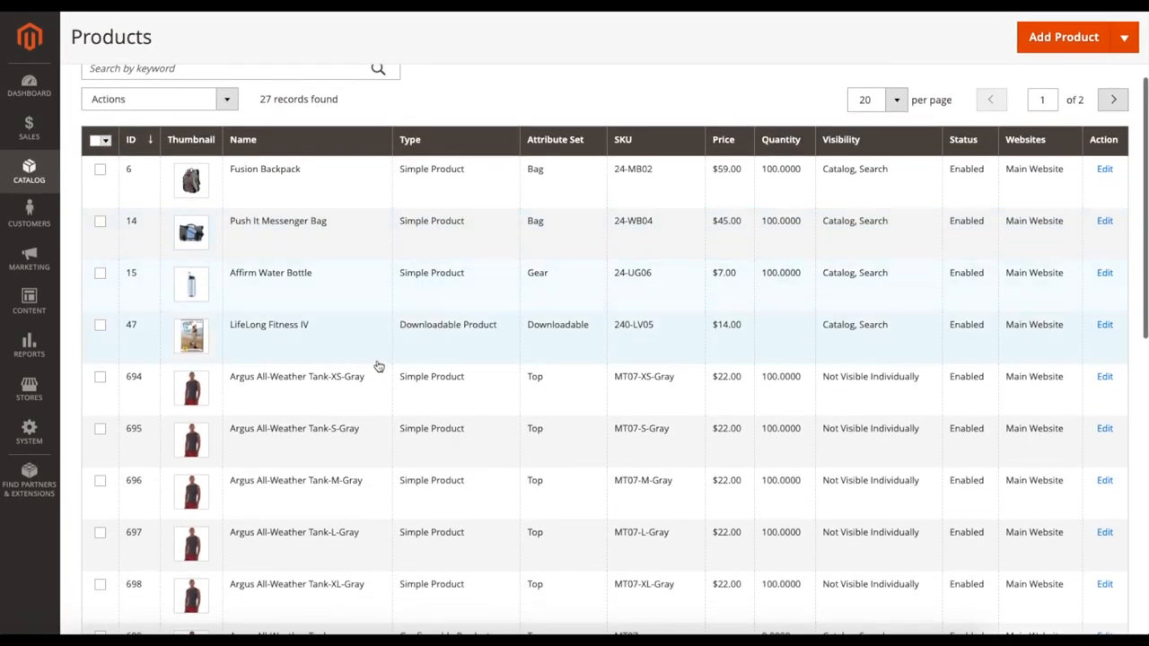
pyautogui.scroll(10, 379, 366)
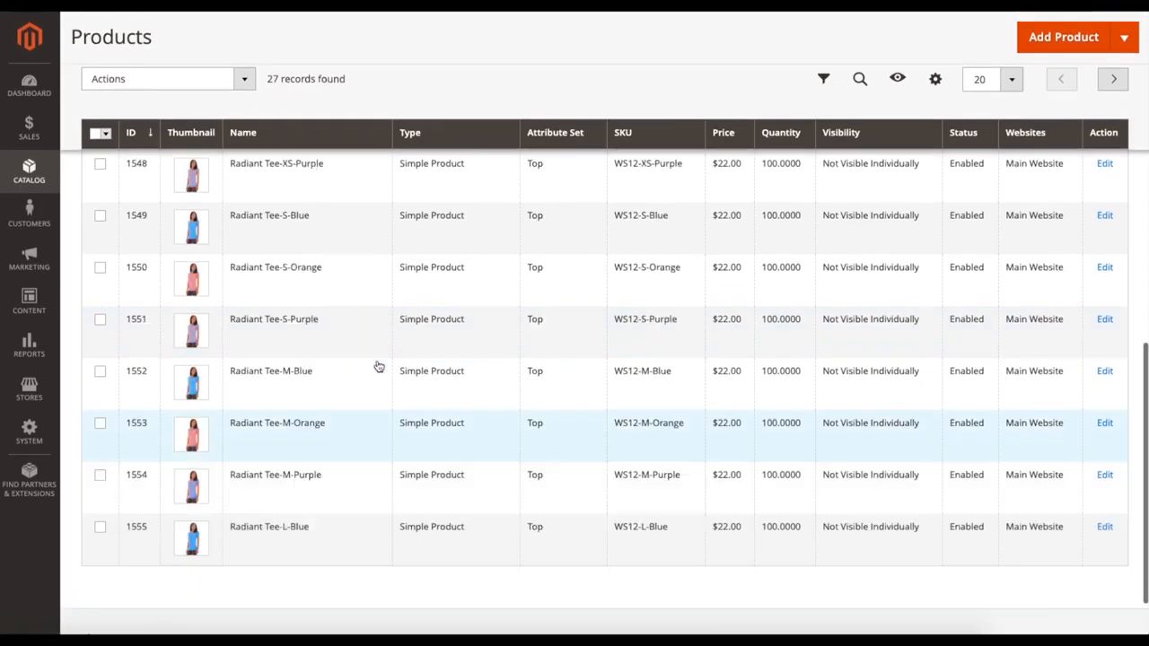
pyautogui.click(147, 219)
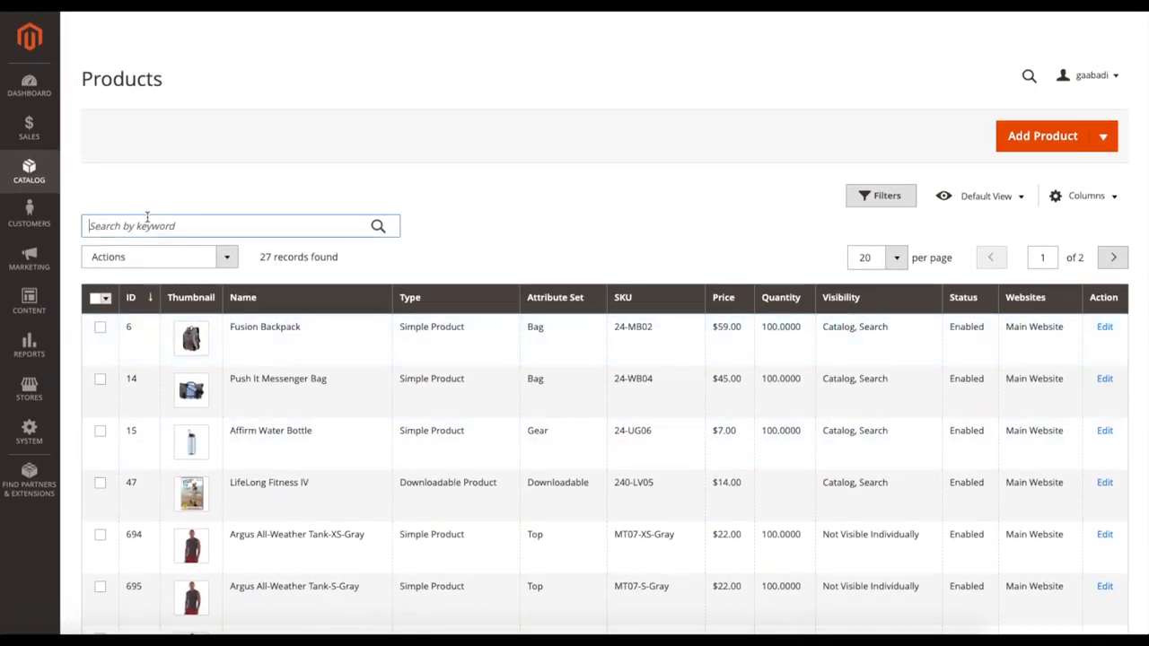
pyautogui.write('tutorial')
pyautogui.press('Return')
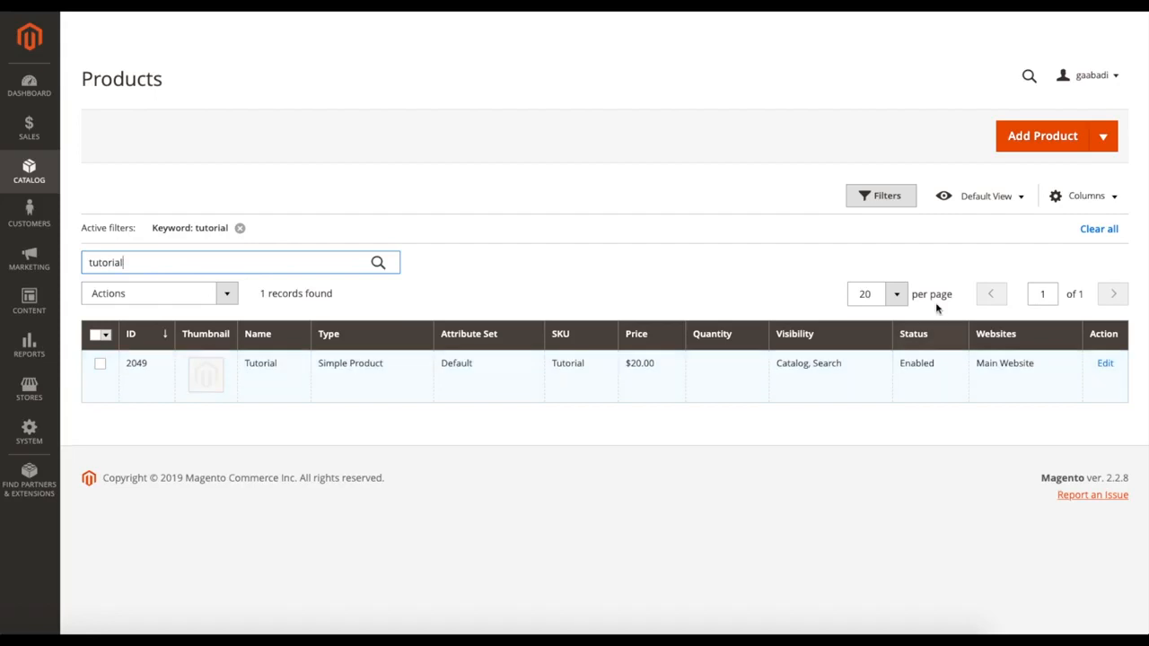
# Step: Start a new configurable product and look over its form down to the Configurations section
pyautogui.click(1107, 149)
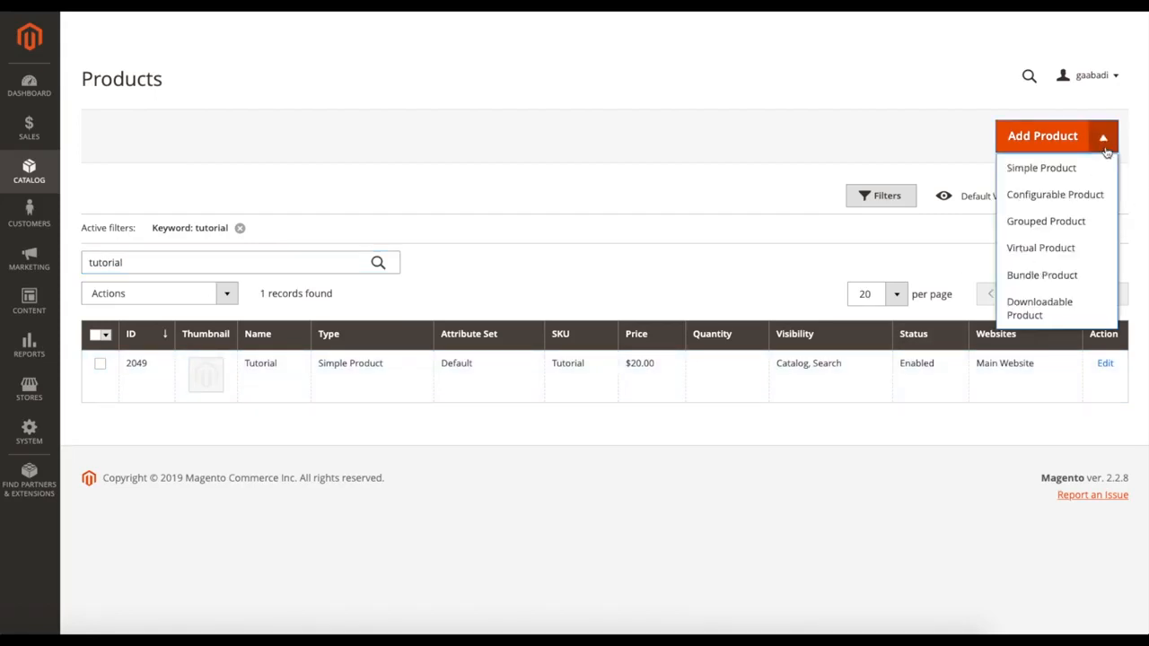
pyautogui.click(1056, 195)
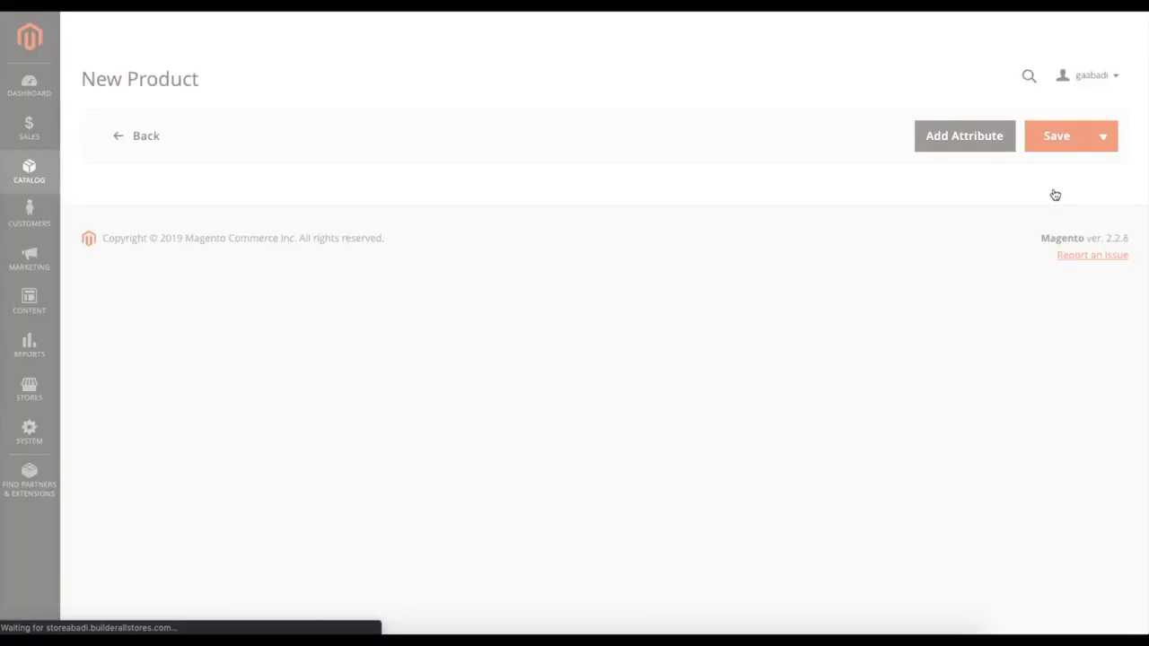
pyautogui.scroll(-5, 562, 184)
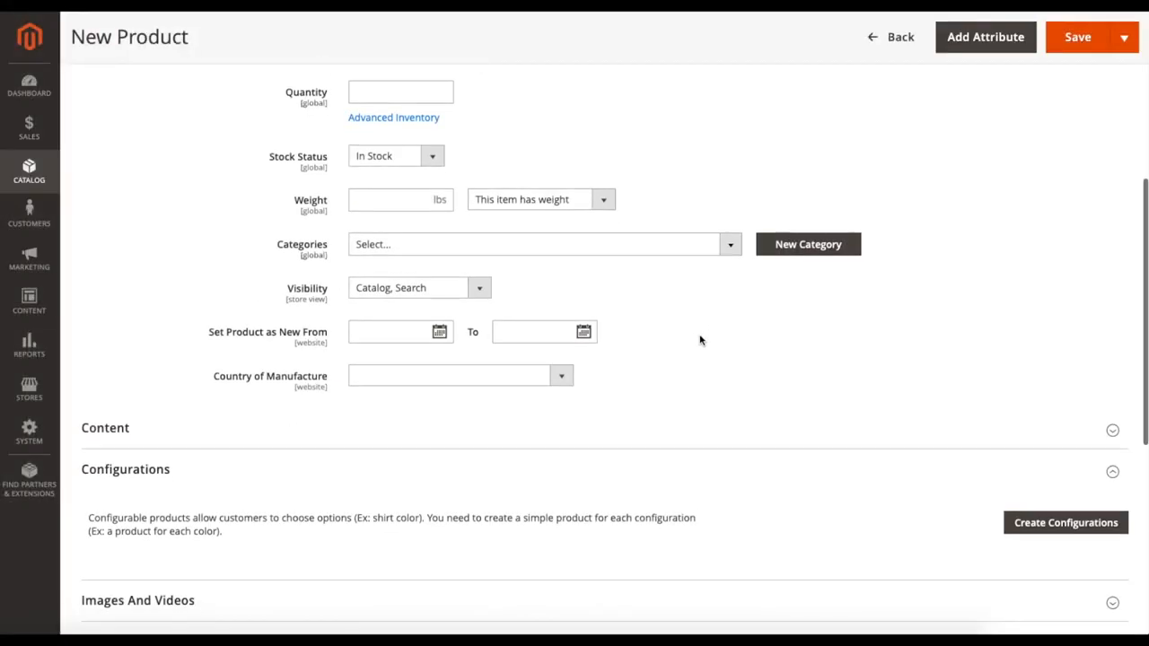
pyautogui.scroll(-3, 700, 339)
pyautogui.scroll(3, 700, 340)
pyautogui.scroll(-2, 700, 339)
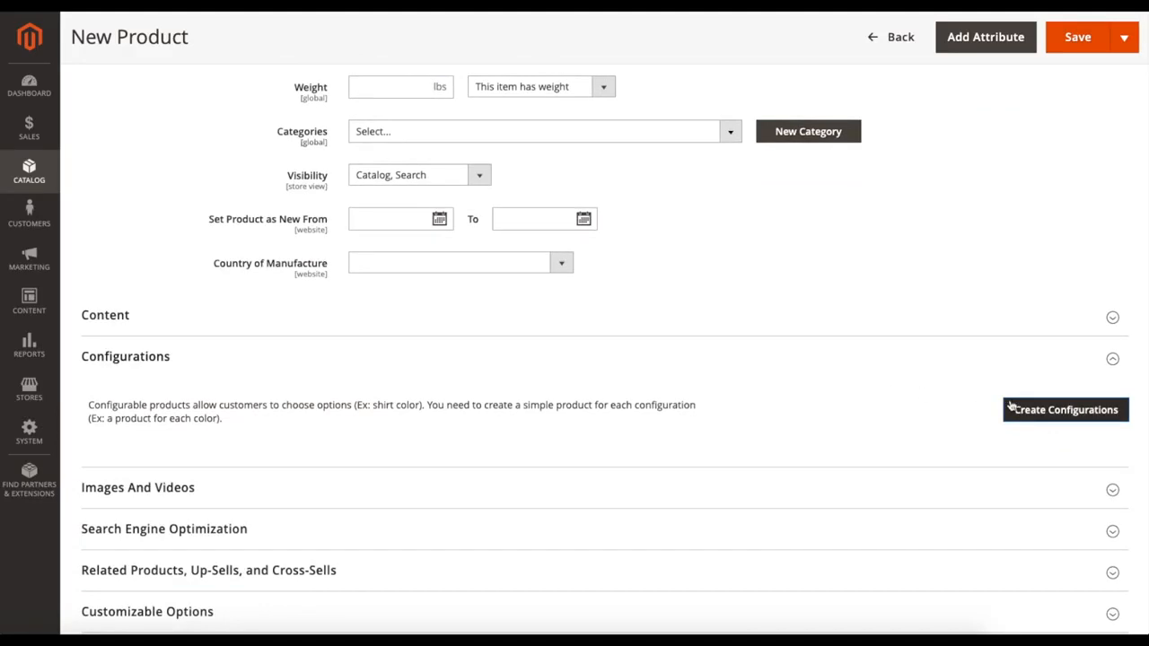
pyautogui.scroll(6, 814, 341)
# Step: Enter Tutorial2 as the product name, Tutorial22 as the SKU, and fill in the required price
pyautogui.click(393, 285)
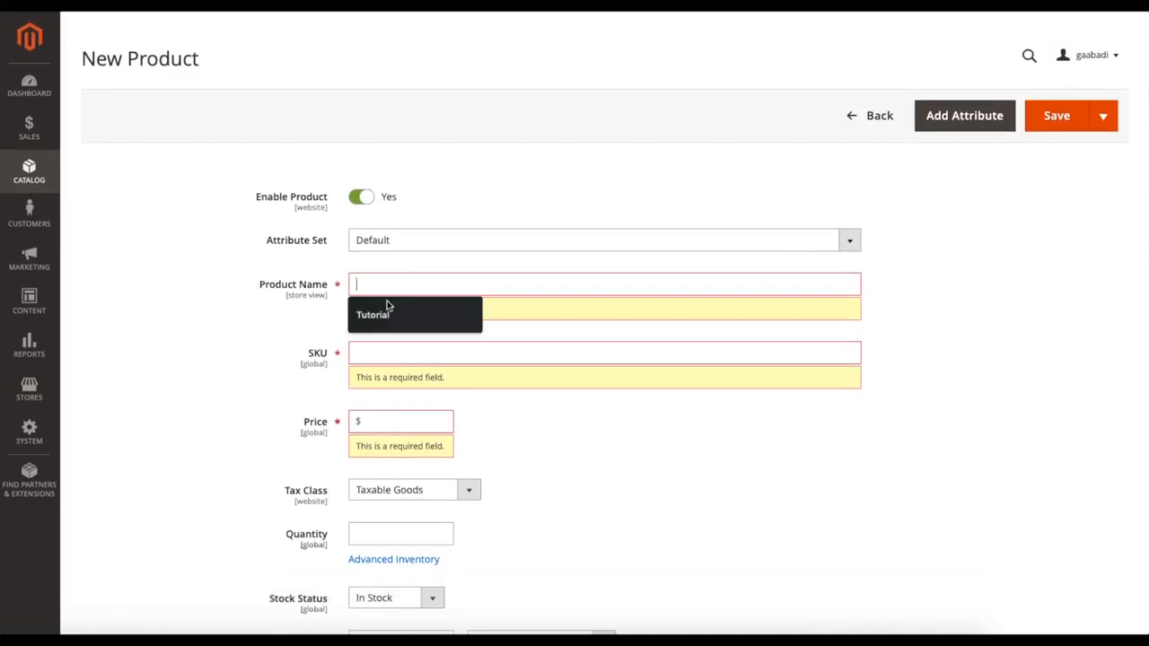
pyautogui.click(388, 312)
pyautogui.write('2')
pyautogui.click(413, 325)
pyautogui.write('2')
pyautogui.scroll(-1, 567, 402)
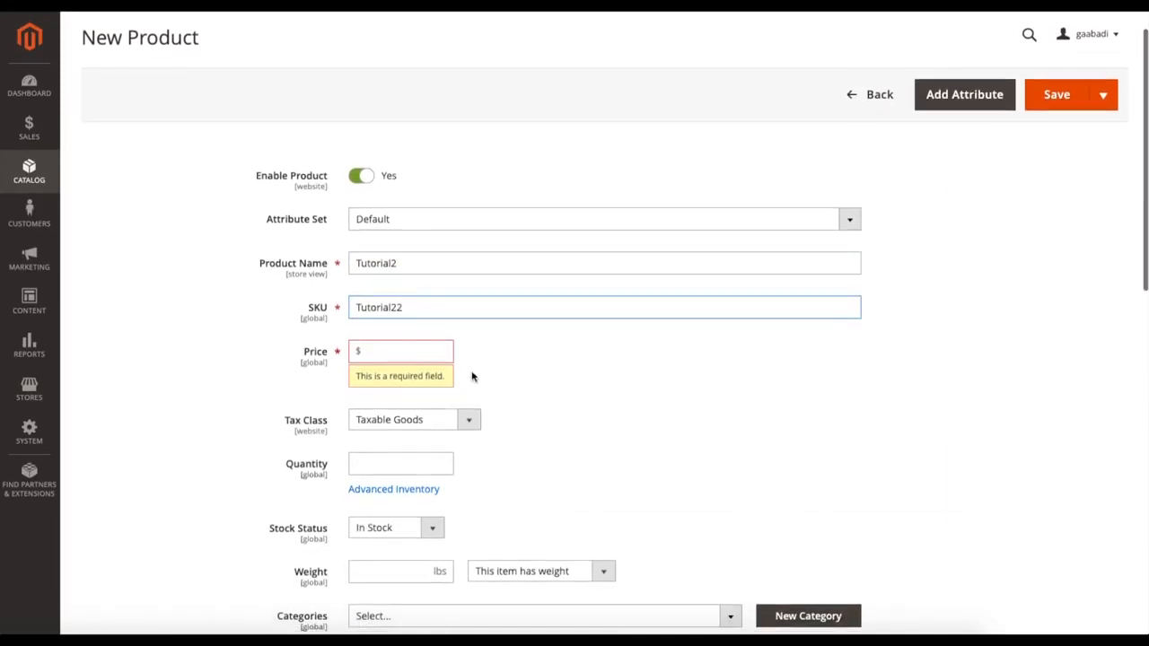
pyautogui.click(400, 351)
pyautogui.click(404, 384)
# Step: Start creating product configurations and select color as the attribute for the variations
pyautogui.scroll(-5, 859, 385)
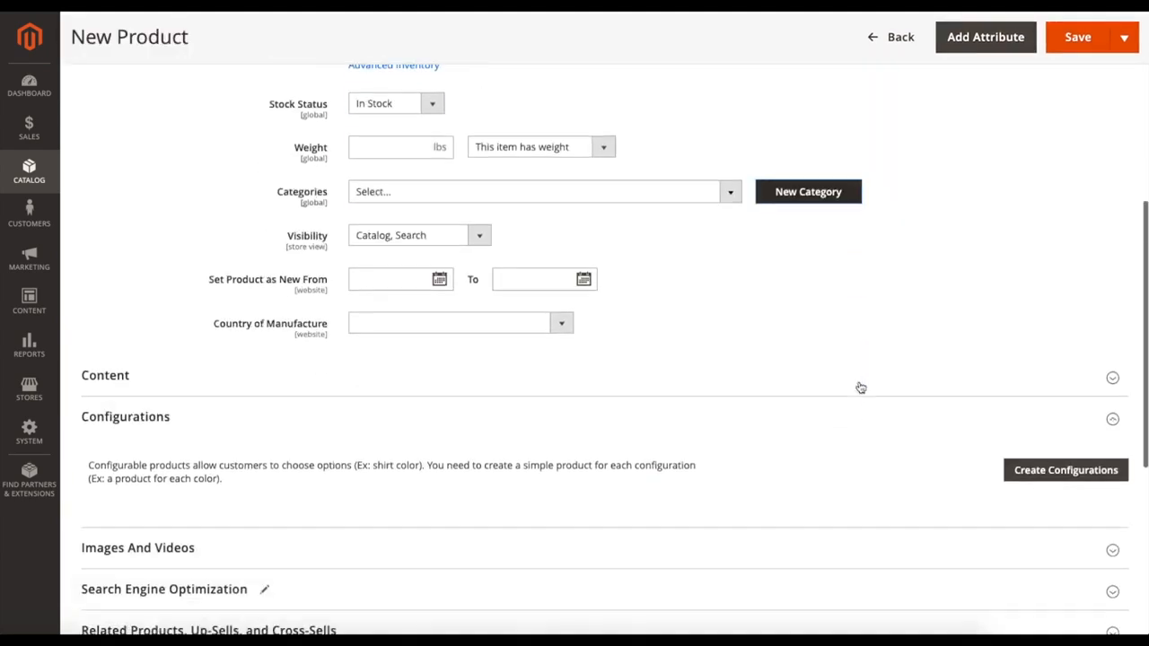
pyautogui.click(1062, 398)
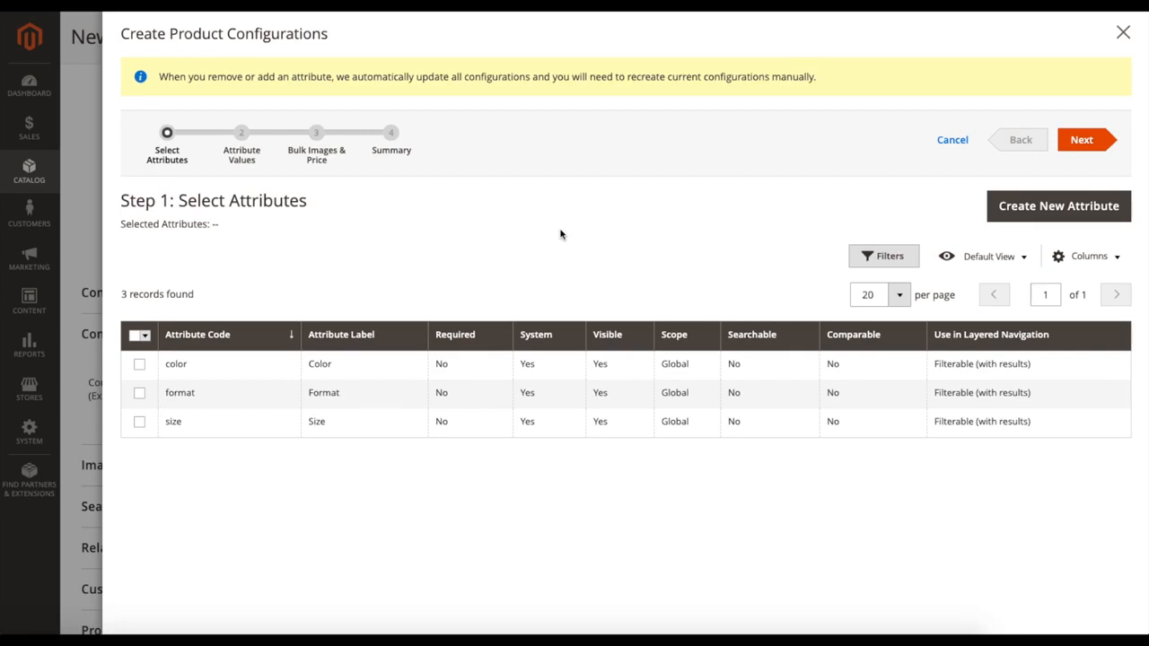
pyautogui.click(139, 363)
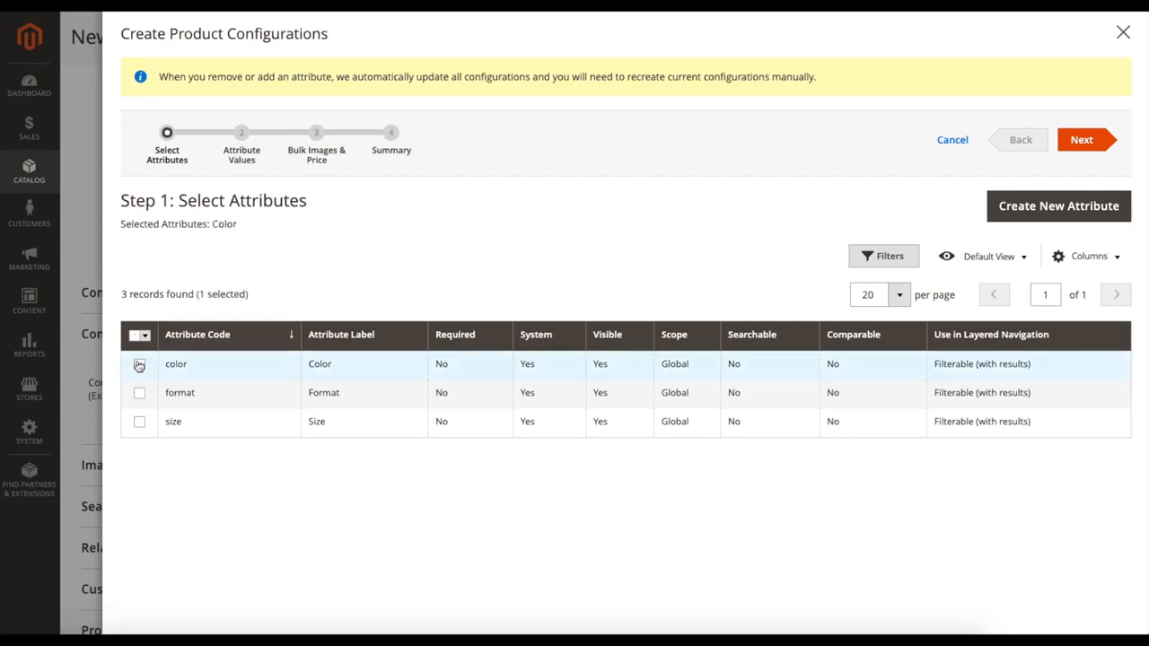
pyautogui.click(1073, 144)
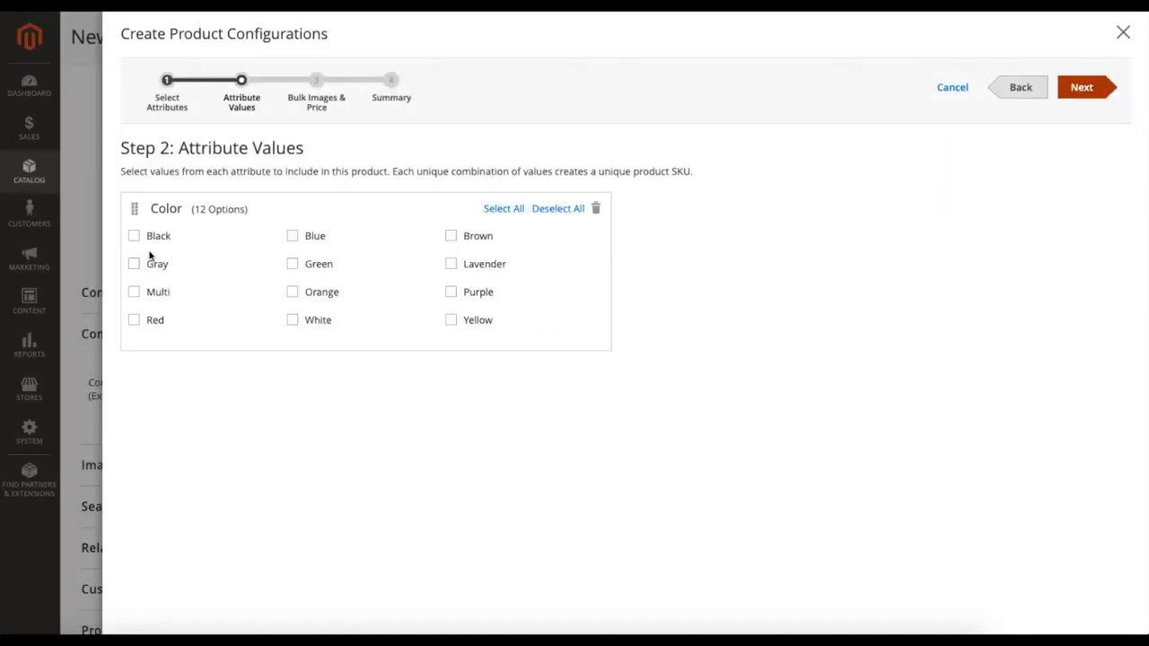
# Step: Include the Black, Blue and Brown color values and proceed to bulk images, price and quantity
pyautogui.click(134, 238)
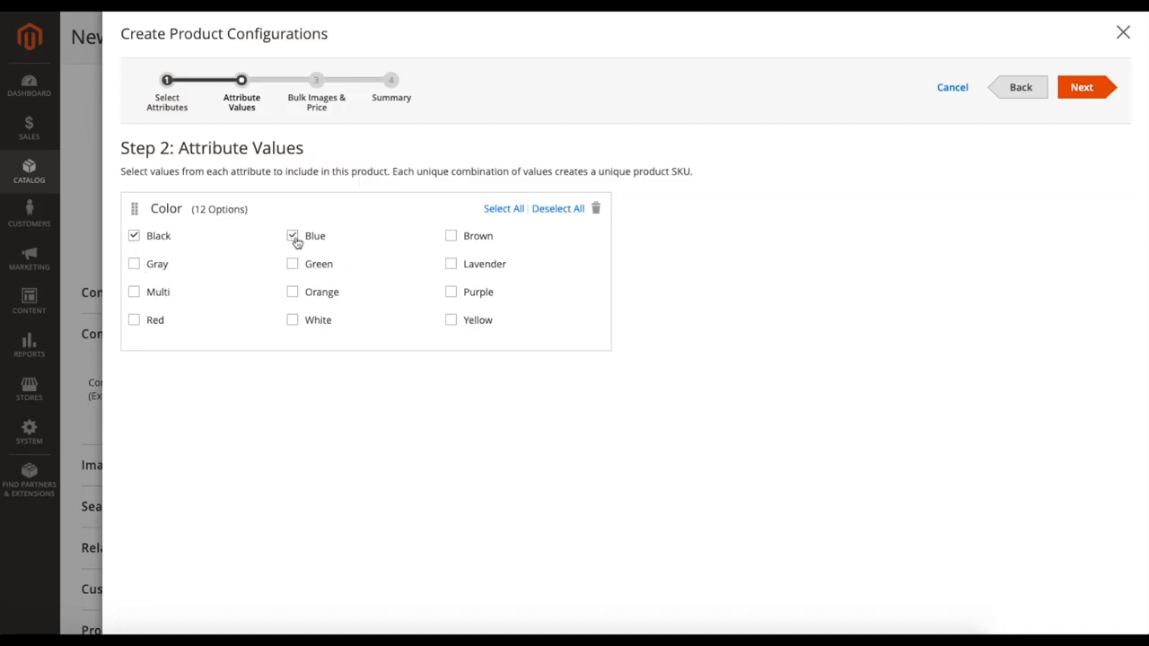
pyautogui.click(452, 239)
pyautogui.click(1083, 88)
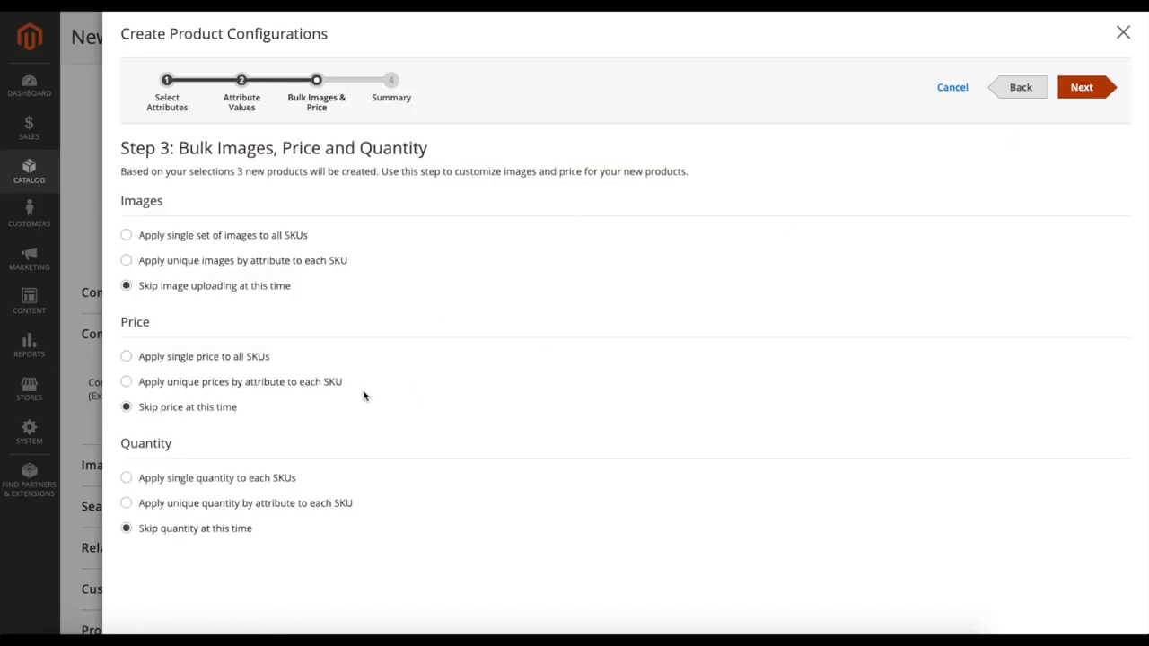
# Step: Apply unique images by attribute to each SKU, using Color as the attribute
pyautogui.click(128, 236)
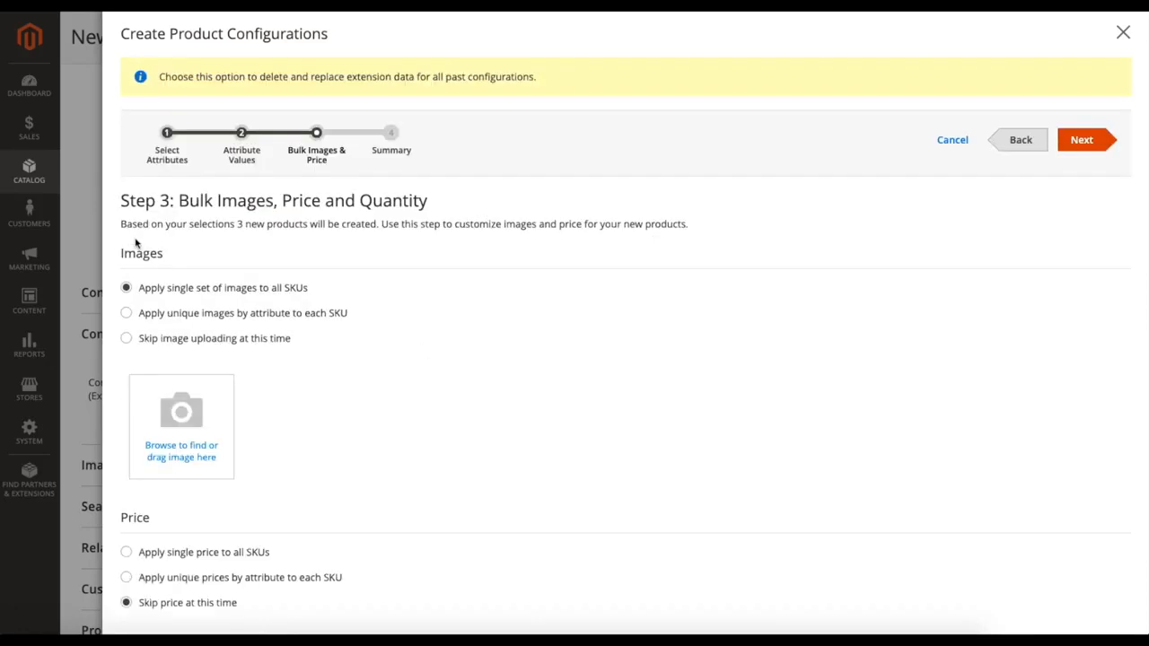
pyautogui.click(131, 314)
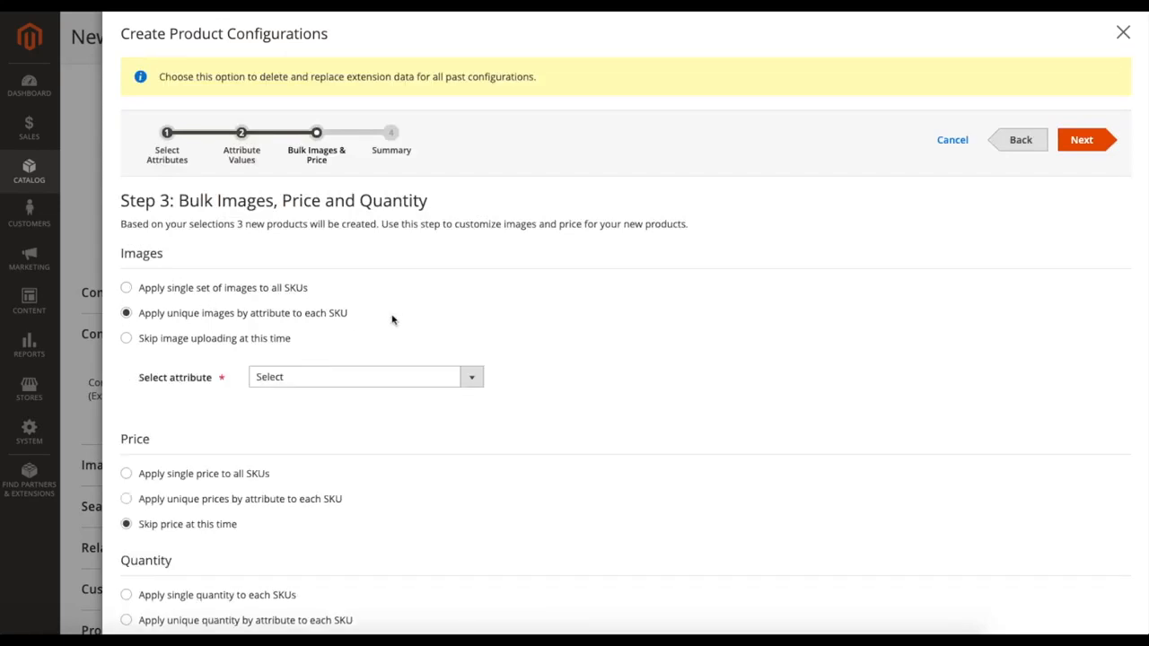
pyautogui.click(345, 381)
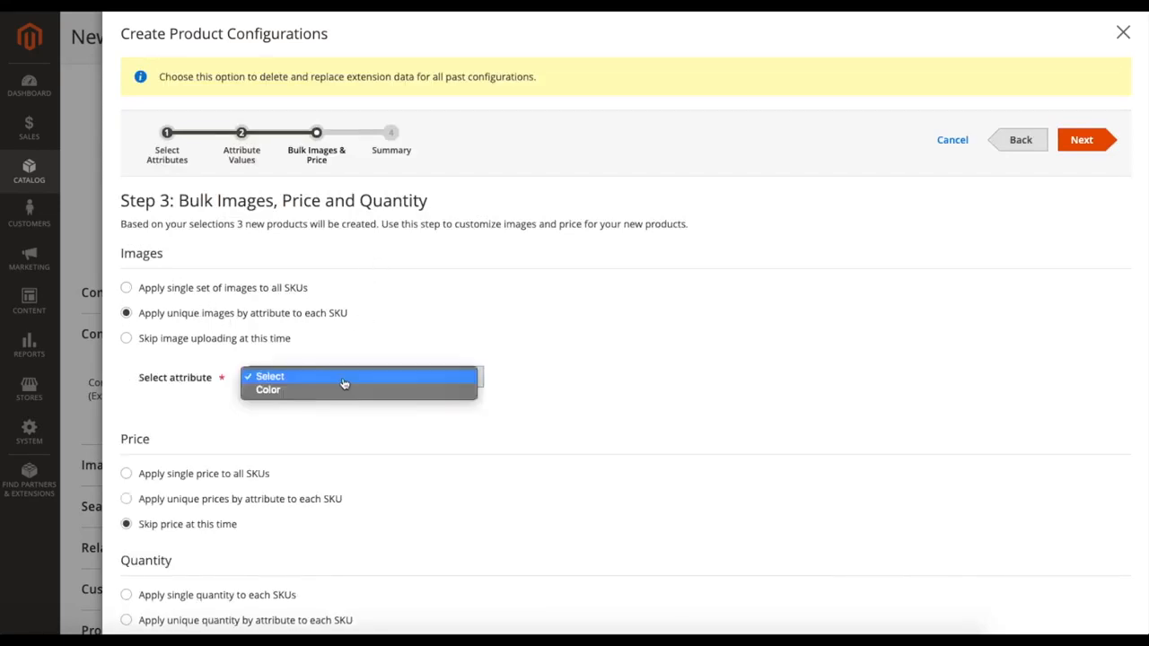
pyautogui.click(325, 393)
pyautogui.scroll(-4, 337, 411)
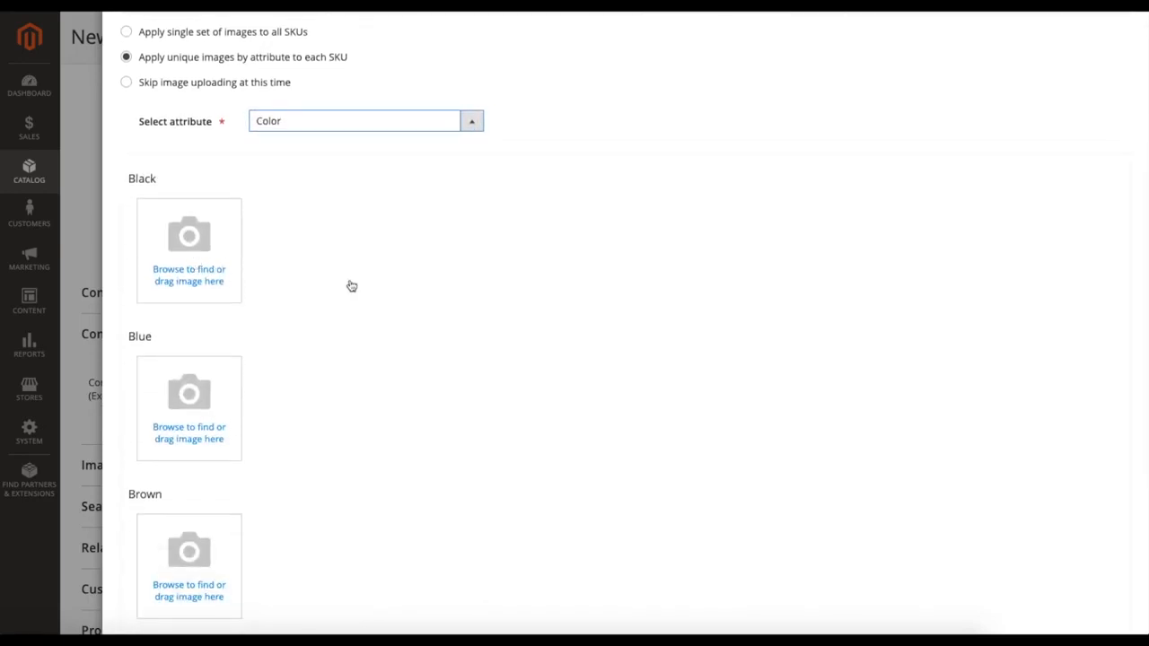
pyautogui.scroll(-2, 362, 292)
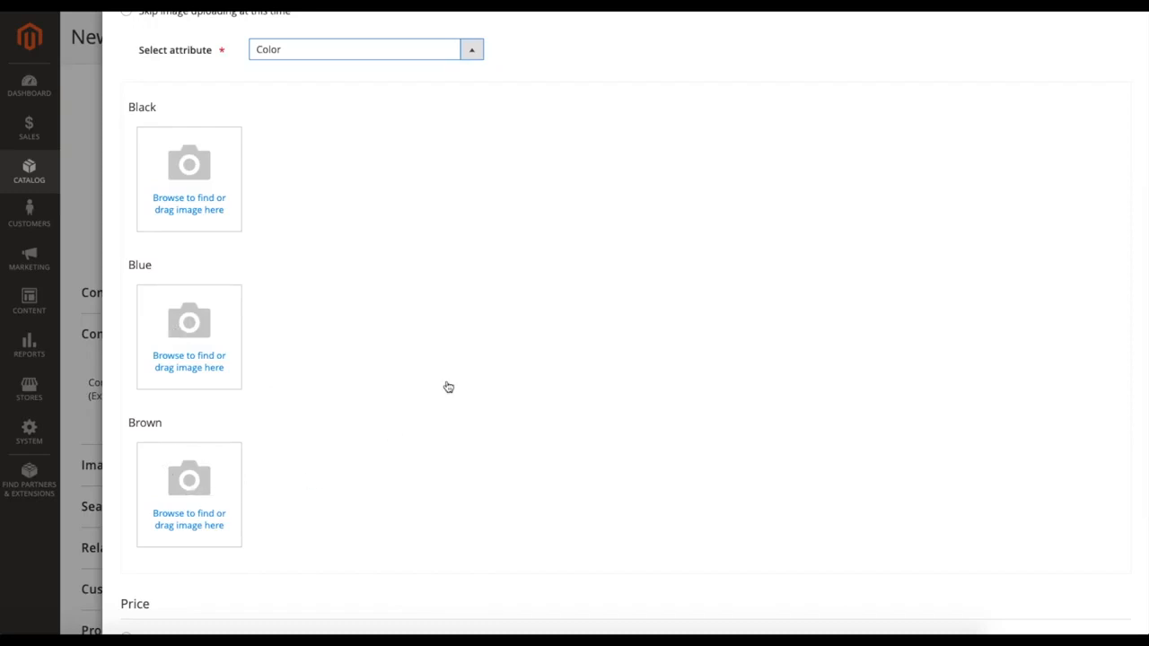
pyautogui.scroll(-2, 460, 364)
pyautogui.scroll(-1, 459, 364)
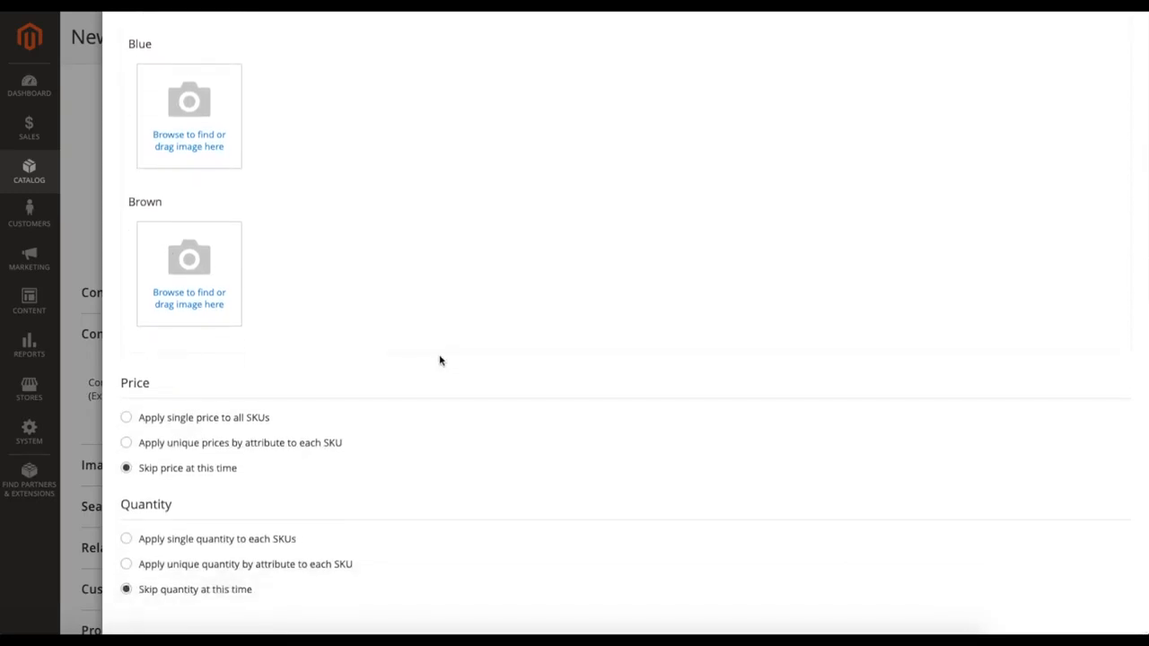
# Step: Apply a single price of $20.00 to all SKUs
pyautogui.click(175, 414)
pyautogui.scroll(-1, 527, 411)
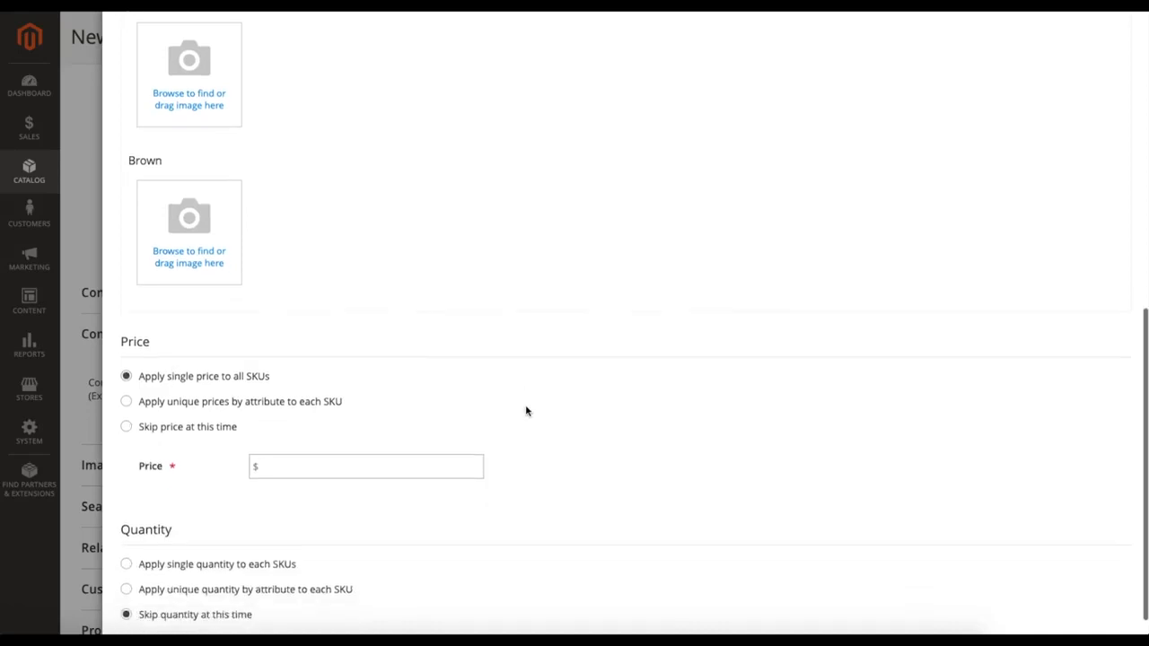
pyautogui.click(310, 446)
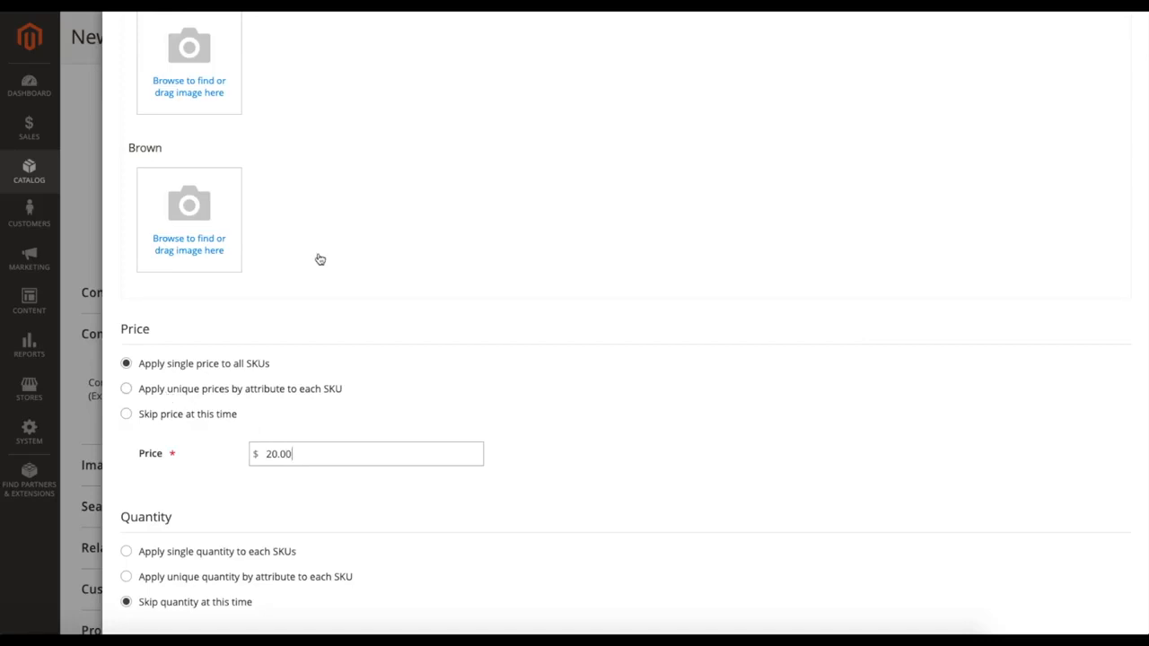
pyautogui.scroll(2, 341, 256)
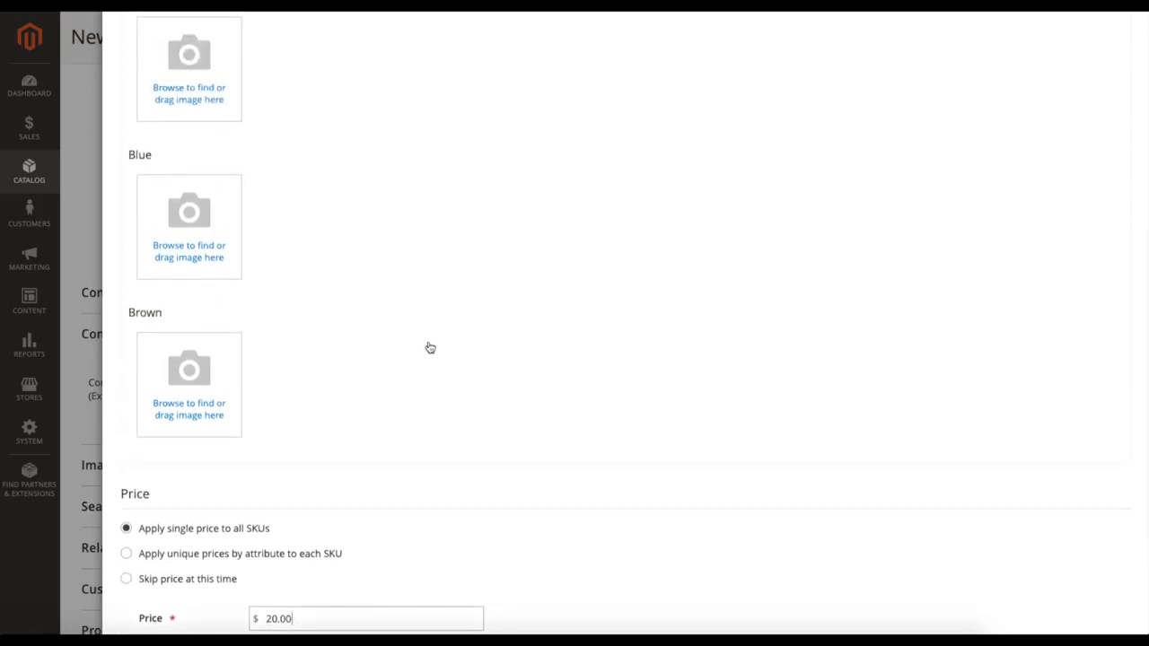
pyautogui.scroll(-2, 431, 347)
# Step: Apply unique prices by attribute to each SKU, choosing Color as the price attribute
pyautogui.click(193, 396)
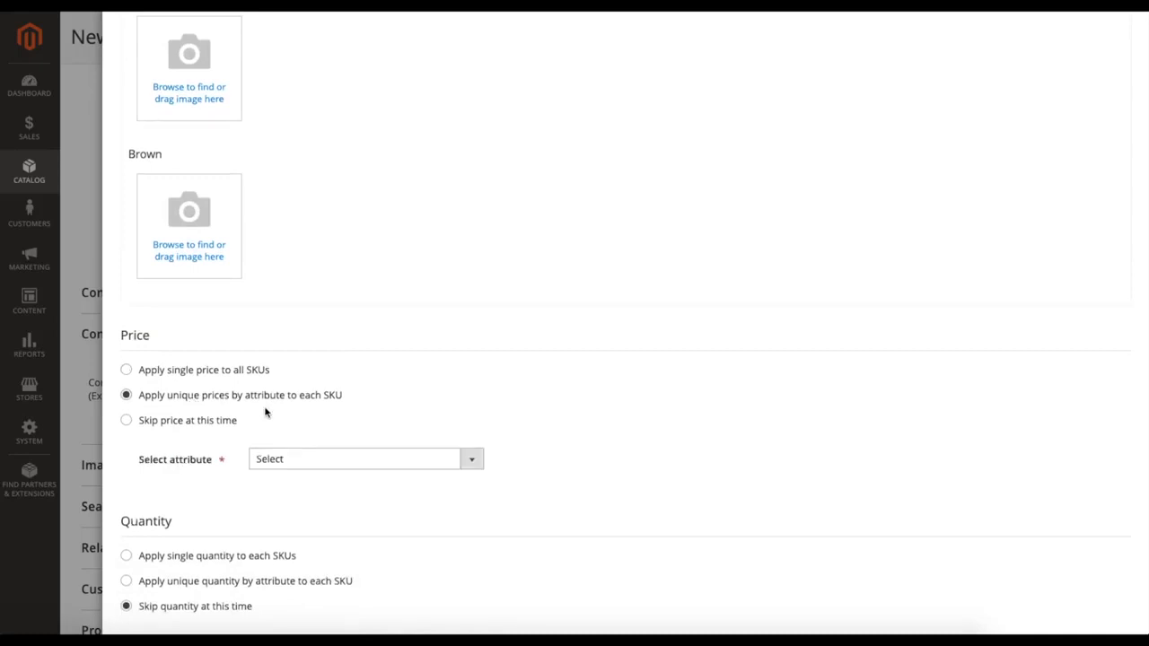
pyautogui.scroll(-1, 372, 429)
pyautogui.click(359, 442)
pyautogui.click(324, 454)
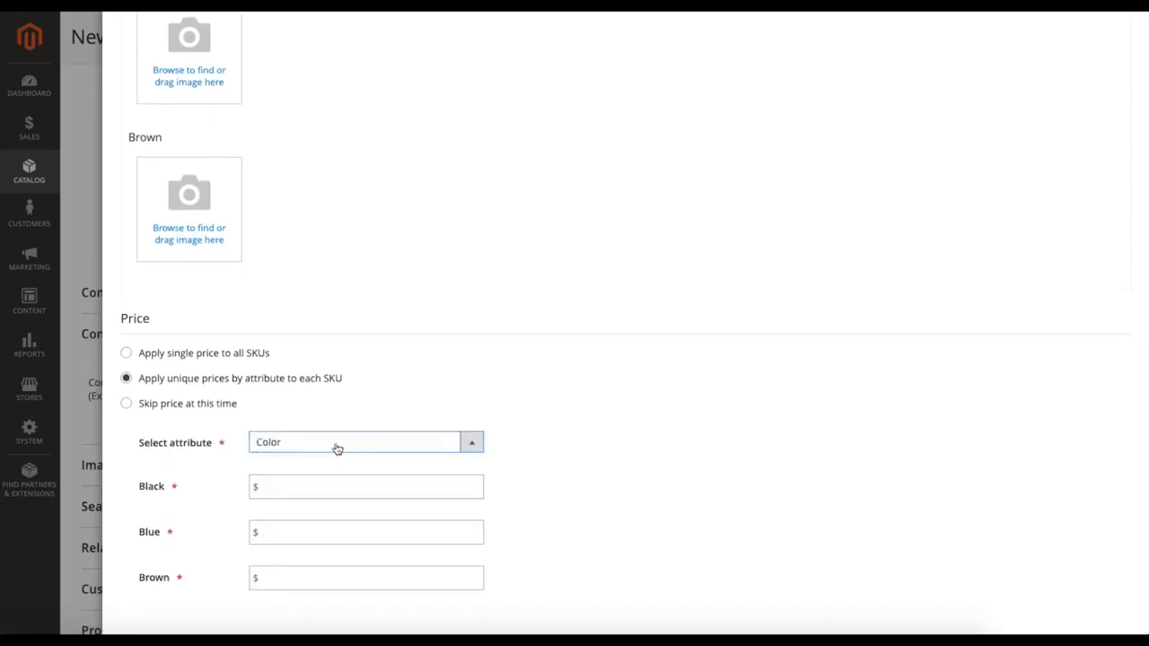
pyautogui.scroll(-1, 351, 431)
pyautogui.click(296, 449)
pyautogui.click(621, 464)
pyautogui.click(333, 452)
pyautogui.click(654, 433)
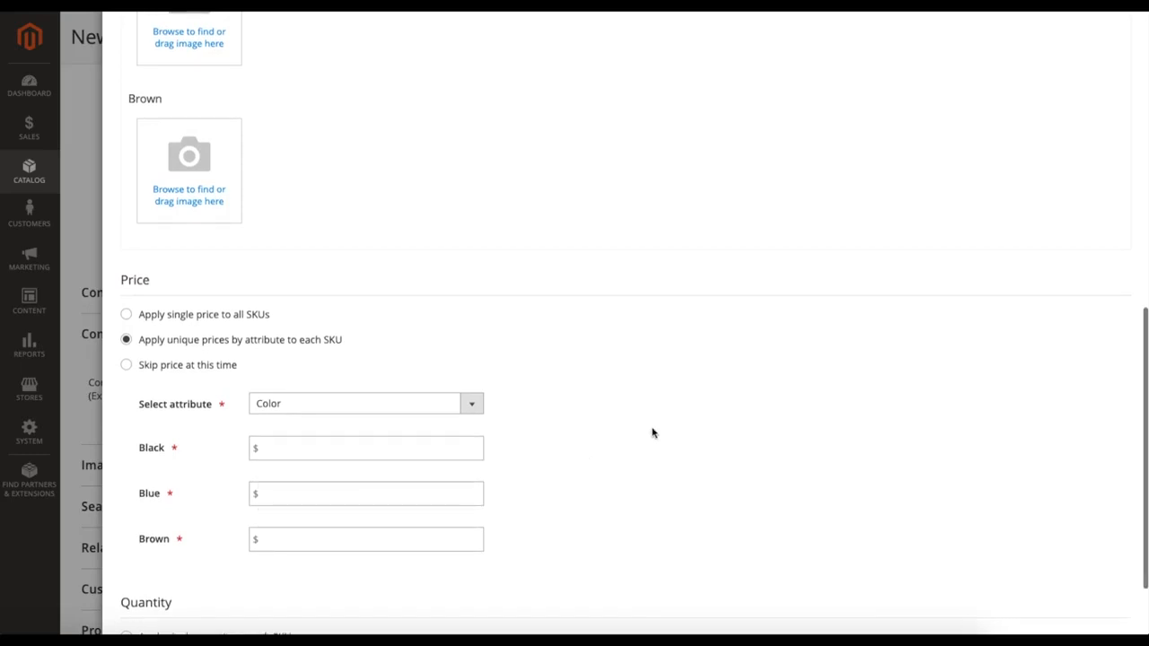
# Step: Choose to apply a single quantity to each SKU in the Quantity section
pyautogui.scroll(-2, 653, 434)
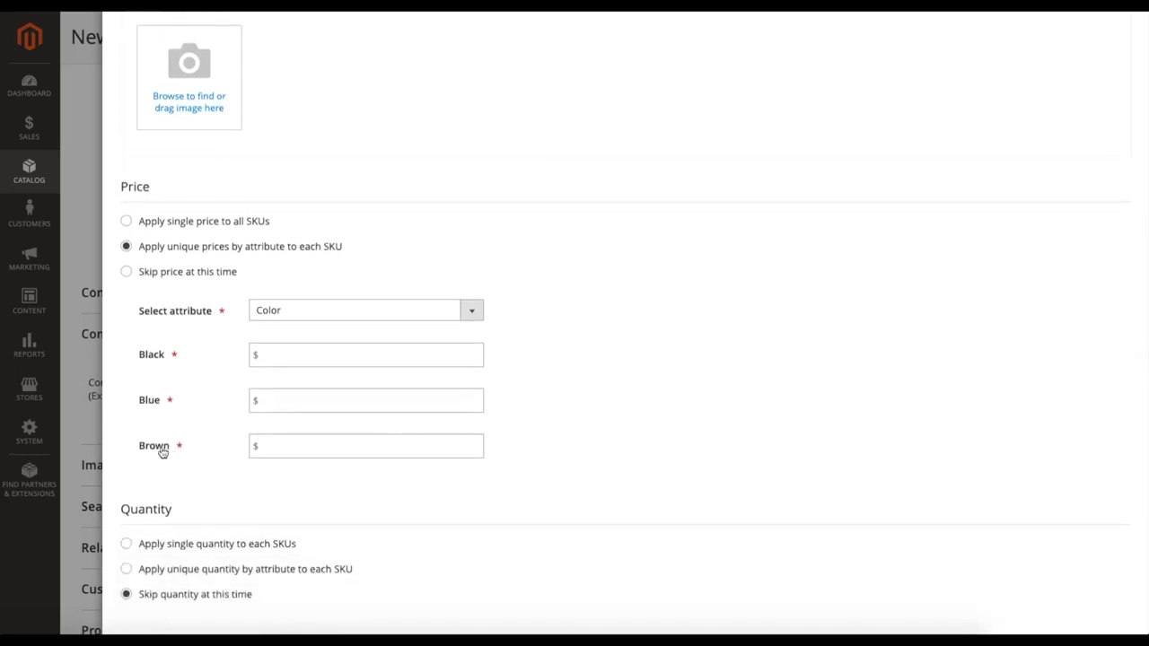
pyautogui.scroll(-1, 598, 376)
pyautogui.scroll(1, 566, 374)
pyautogui.scroll(-1, 563, 376)
pyautogui.click(211, 541)
pyautogui.scroll(-1, 582, 462)
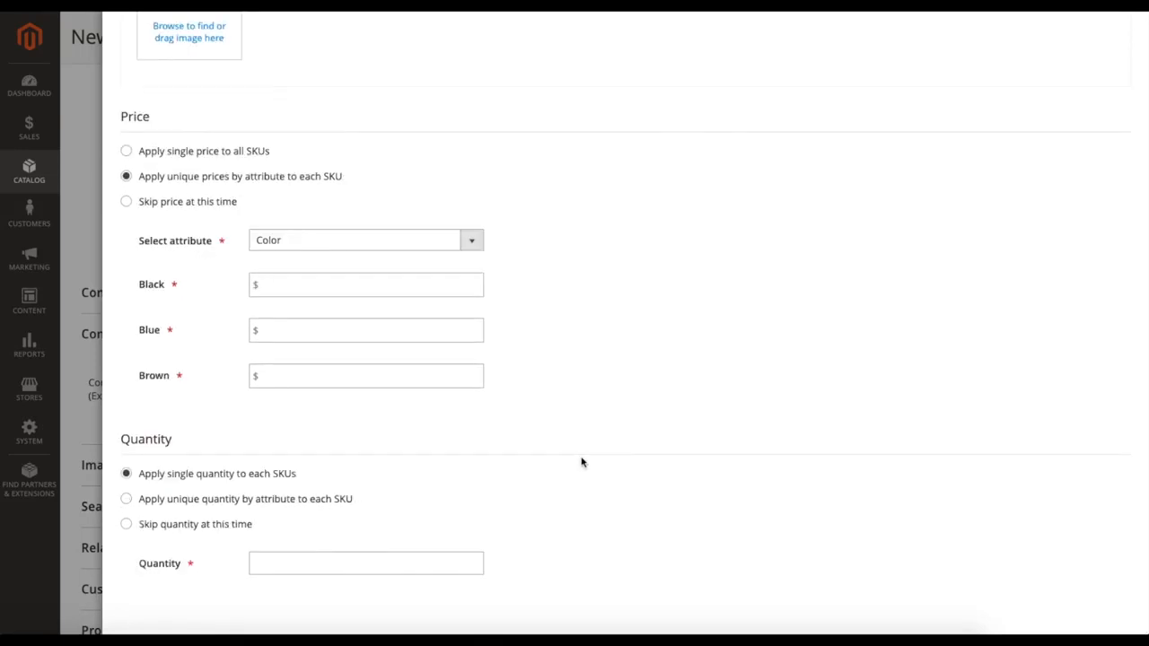
# Step: Apply unique quantities by attribute to each SKU, choosing Color as the quantity attribute
pyautogui.click(247, 506)
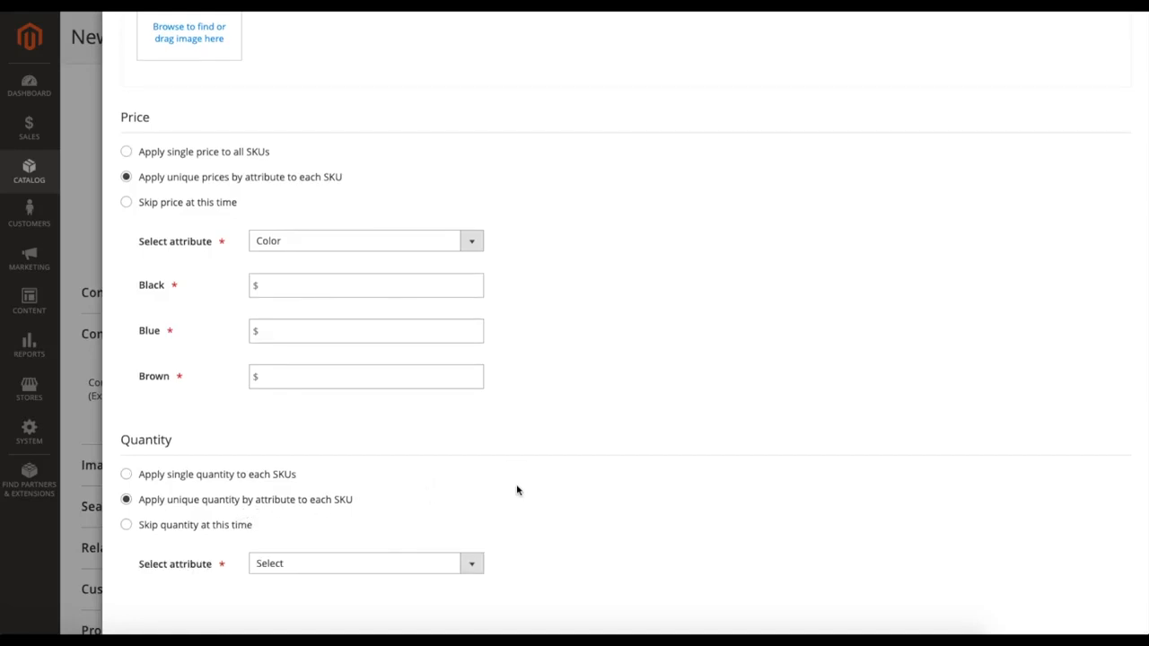
pyautogui.click(325, 566)
pyautogui.click(315, 575)
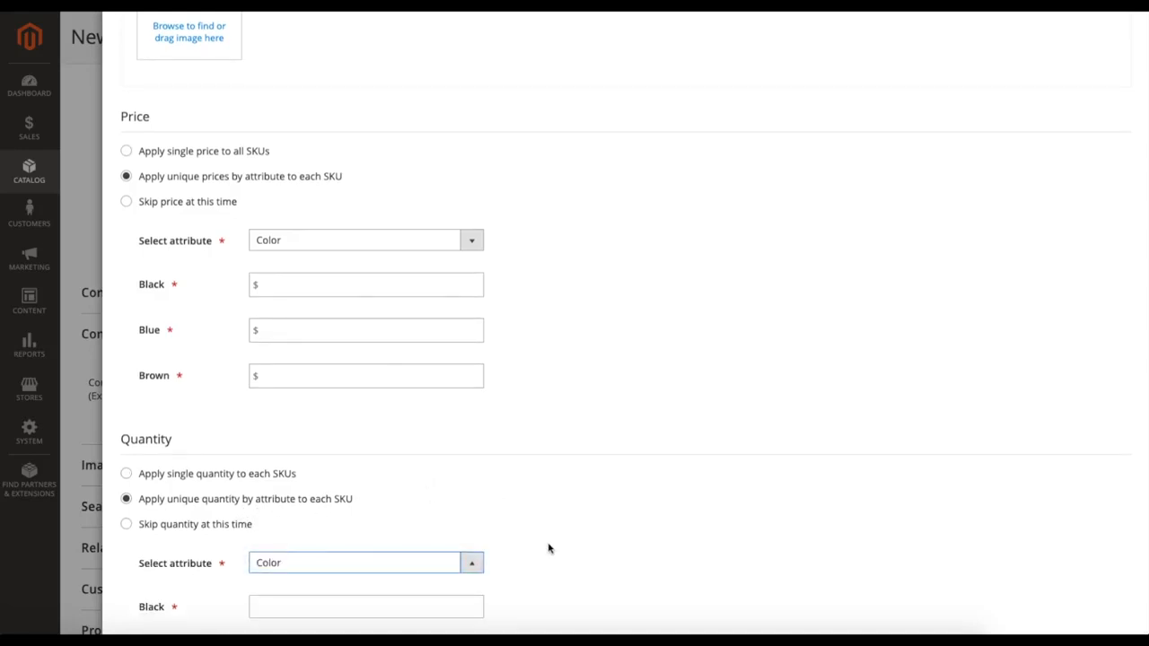
# Step: Set the quantities per color to 100 for Black, 120 for Blue and 140 for Brown
pyautogui.scroll(-2, 550, 549)
pyautogui.click(385, 473)
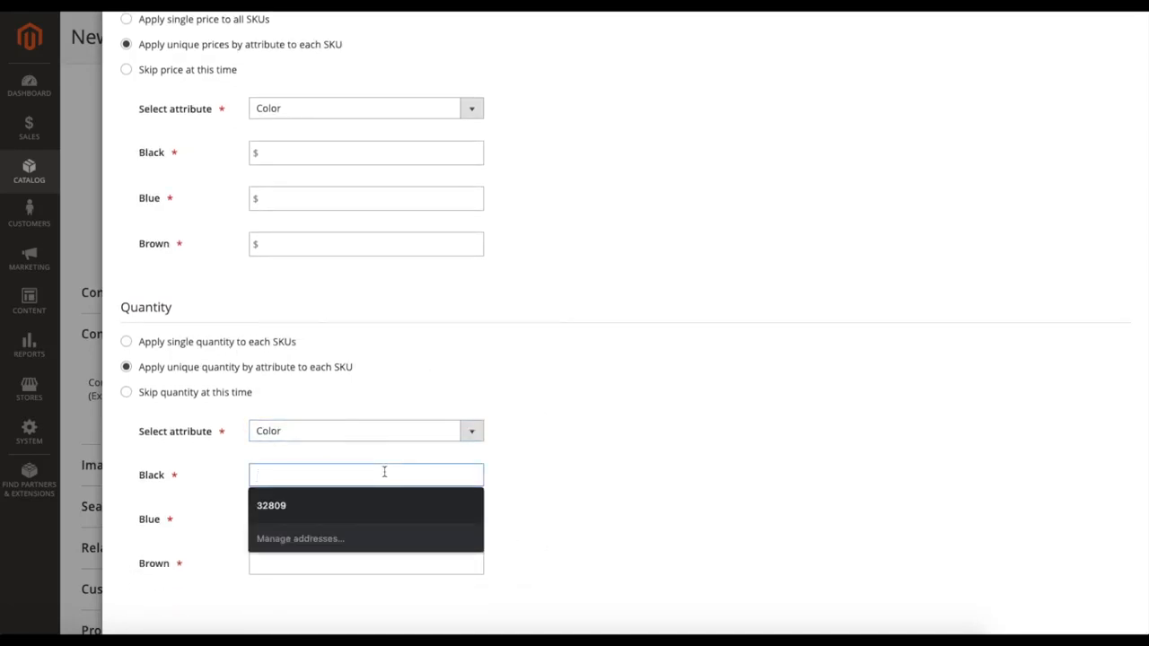
pyautogui.write('100')
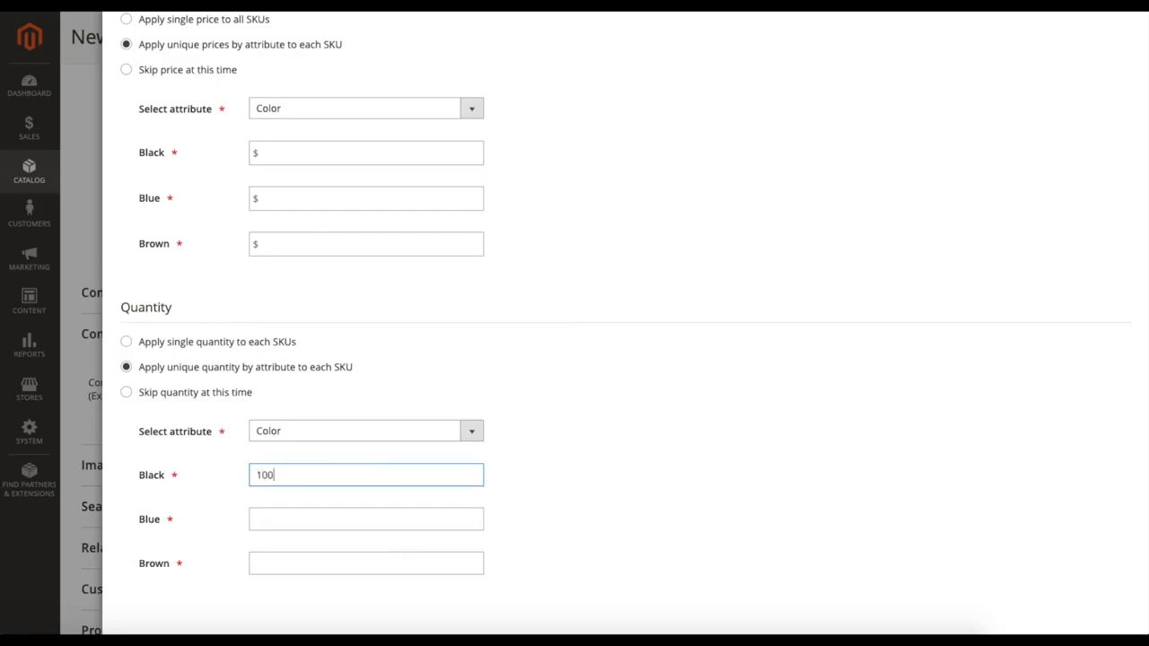
pyautogui.click(354, 518)
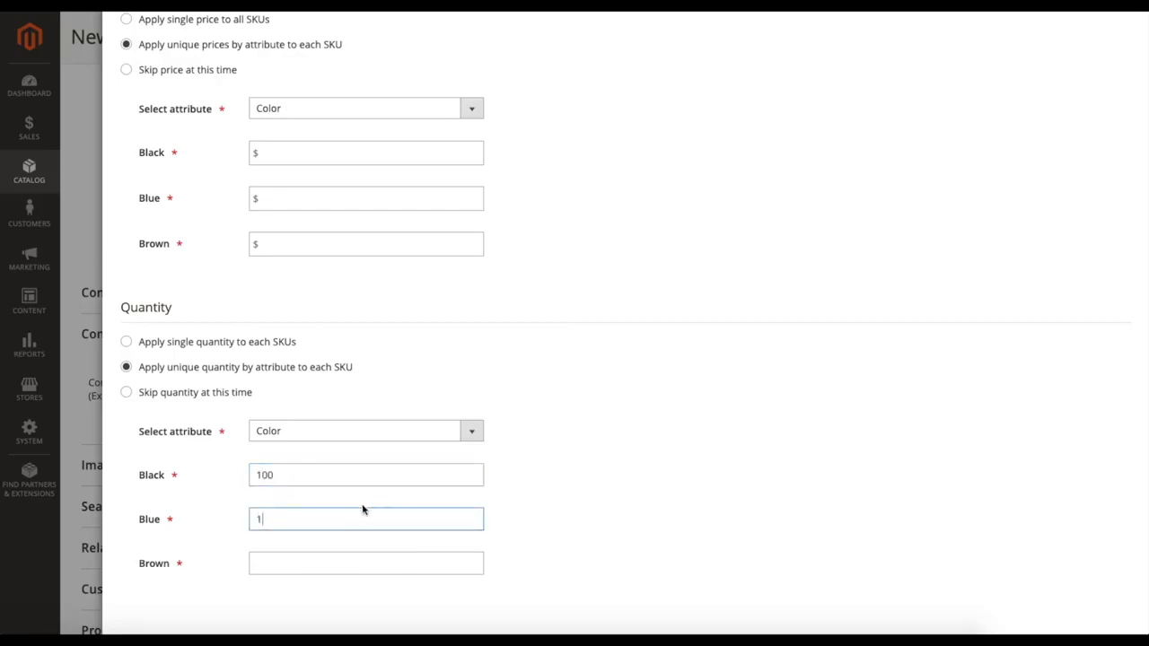
pyautogui.click(313, 554)
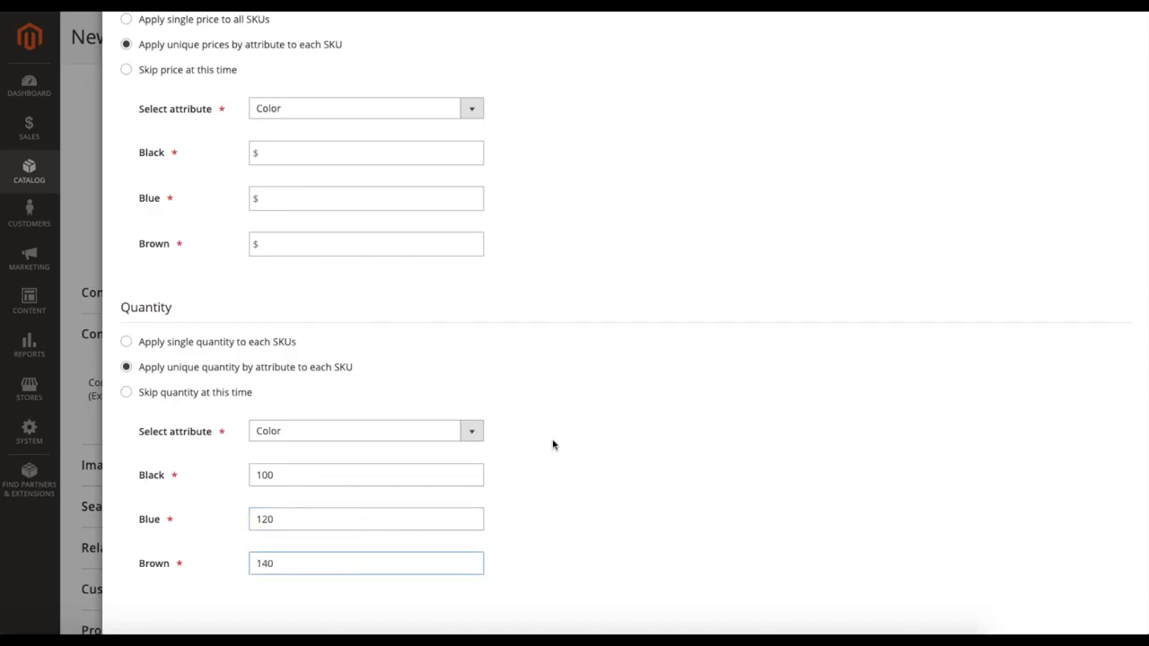
# Step: Set the prices per color to $10 for Black, $15 for Blue and $20 for Brown, and try to proceed to the summary
pyautogui.scroll(1, 563, 446)
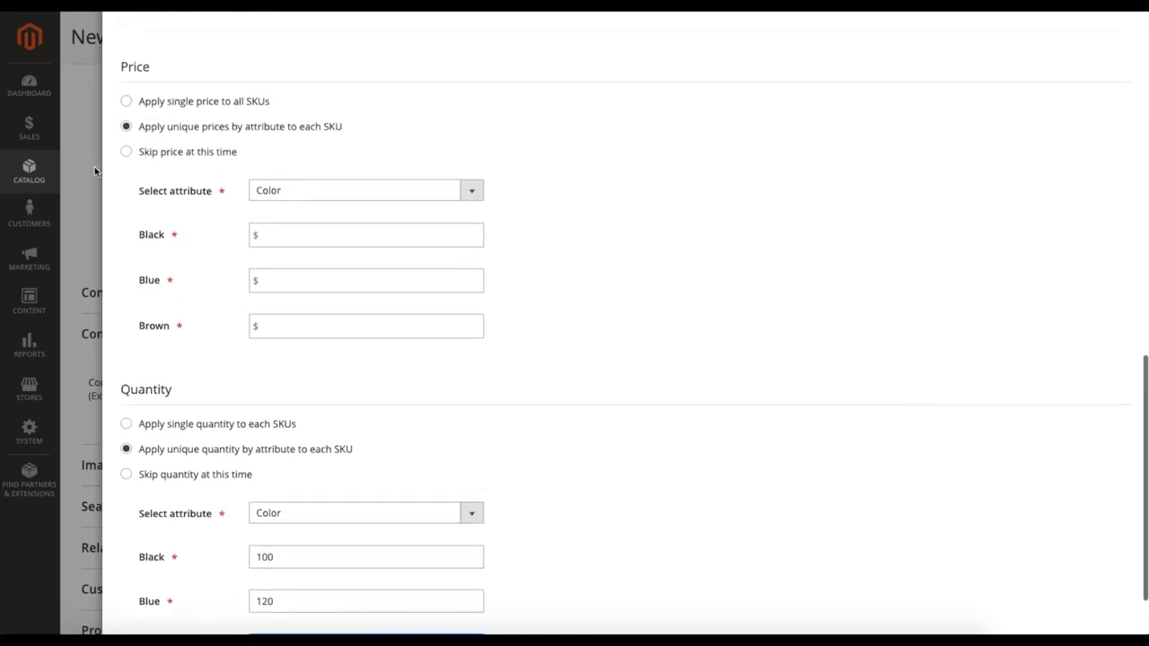
pyautogui.click(287, 235)
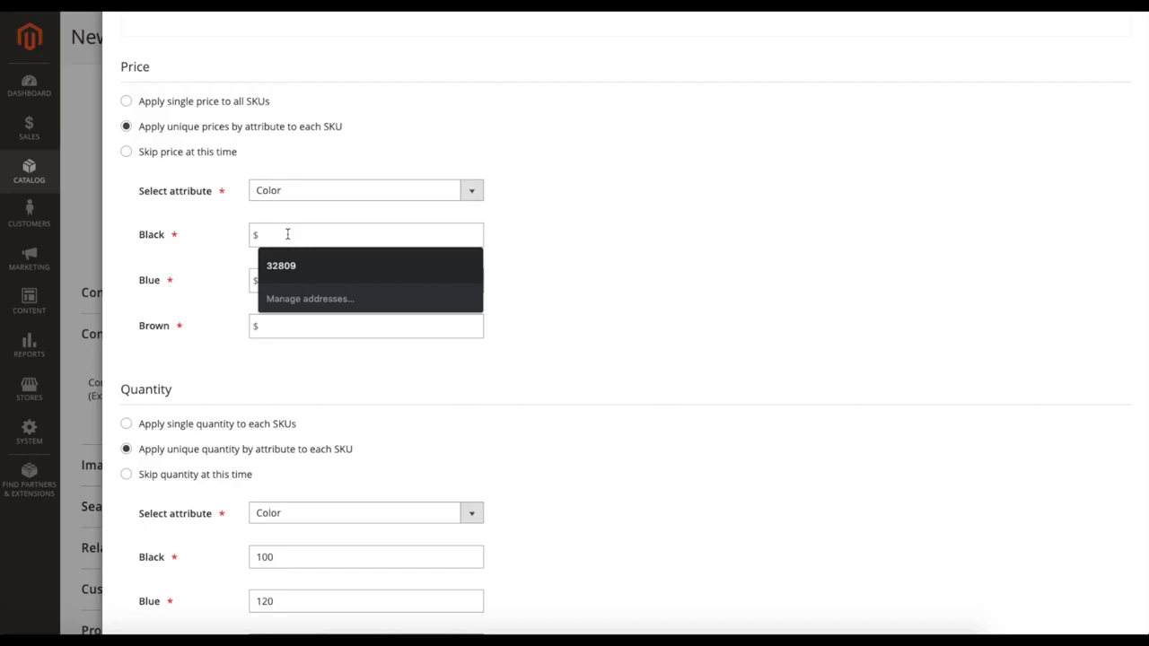
pyautogui.write('10')
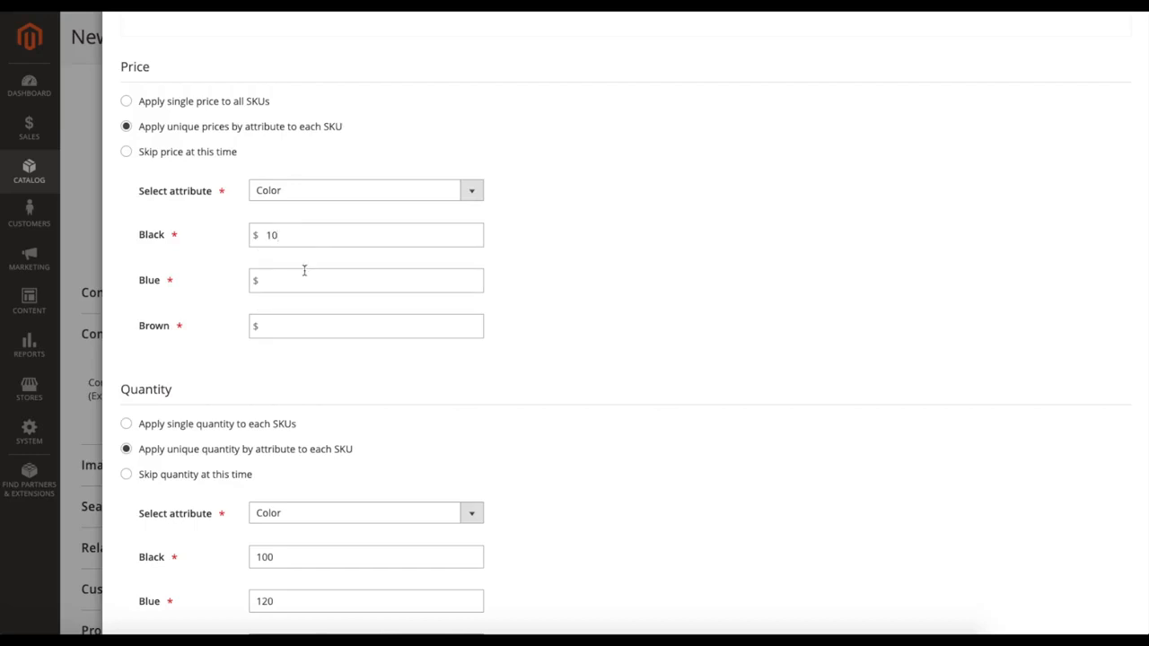
pyautogui.click(313, 326)
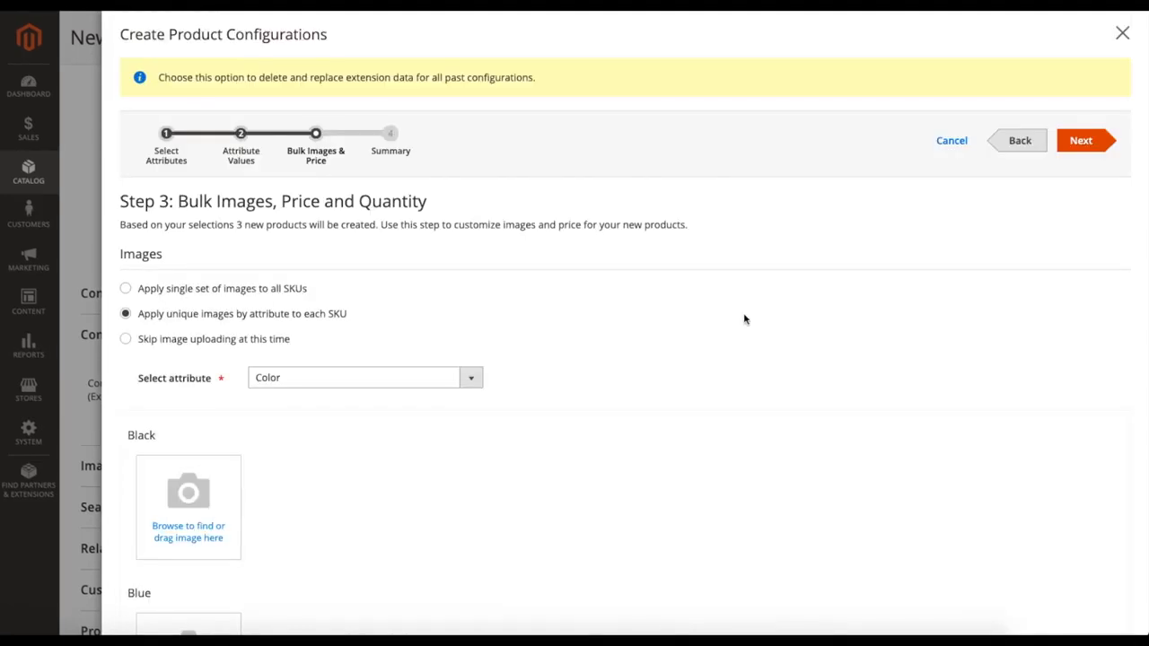
pyautogui.click(1081, 140)
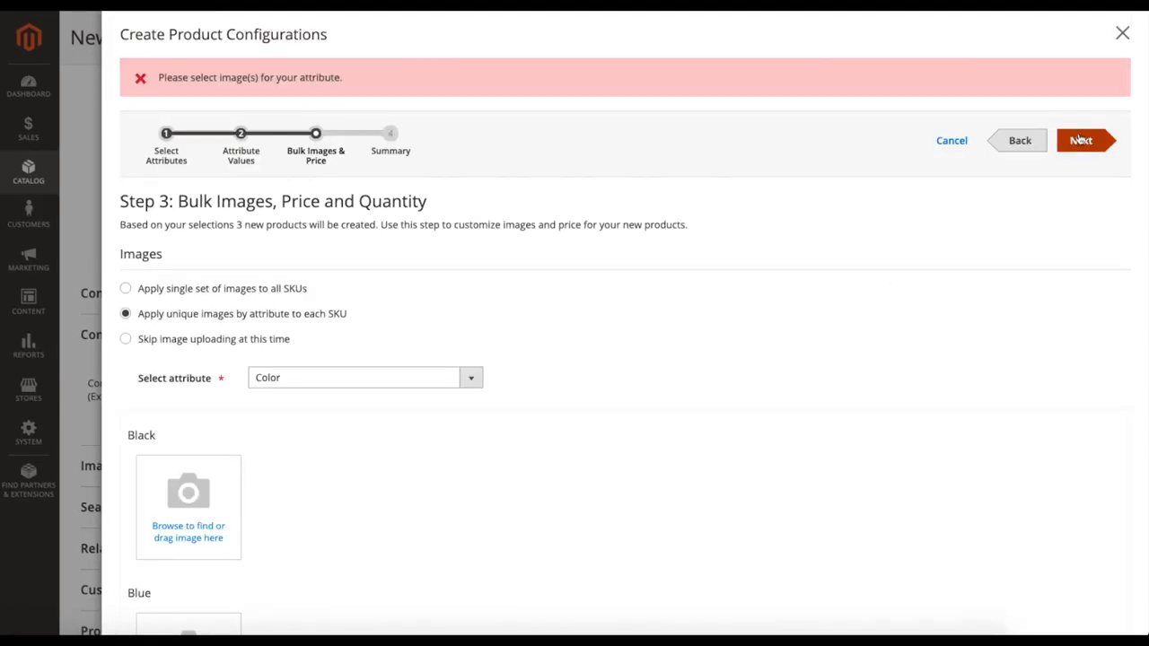
pyautogui.scroll(-4, 673, 344)
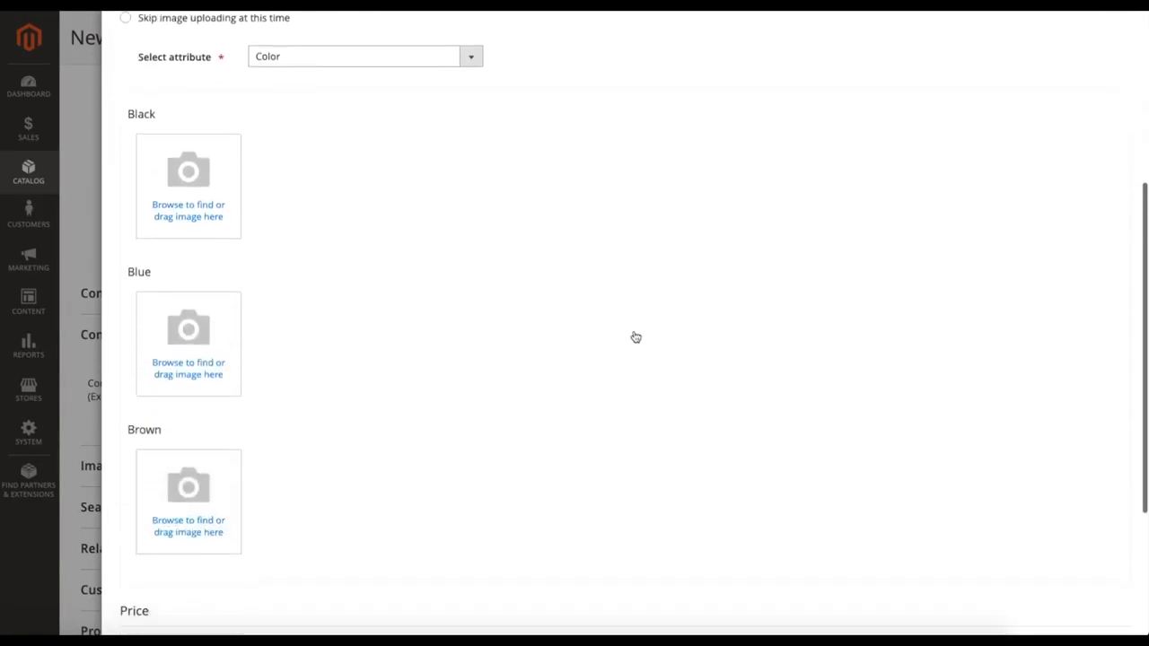
pyautogui.scroll(-1, 280, 260)
pyautogui.scroll(4, 288, 262)
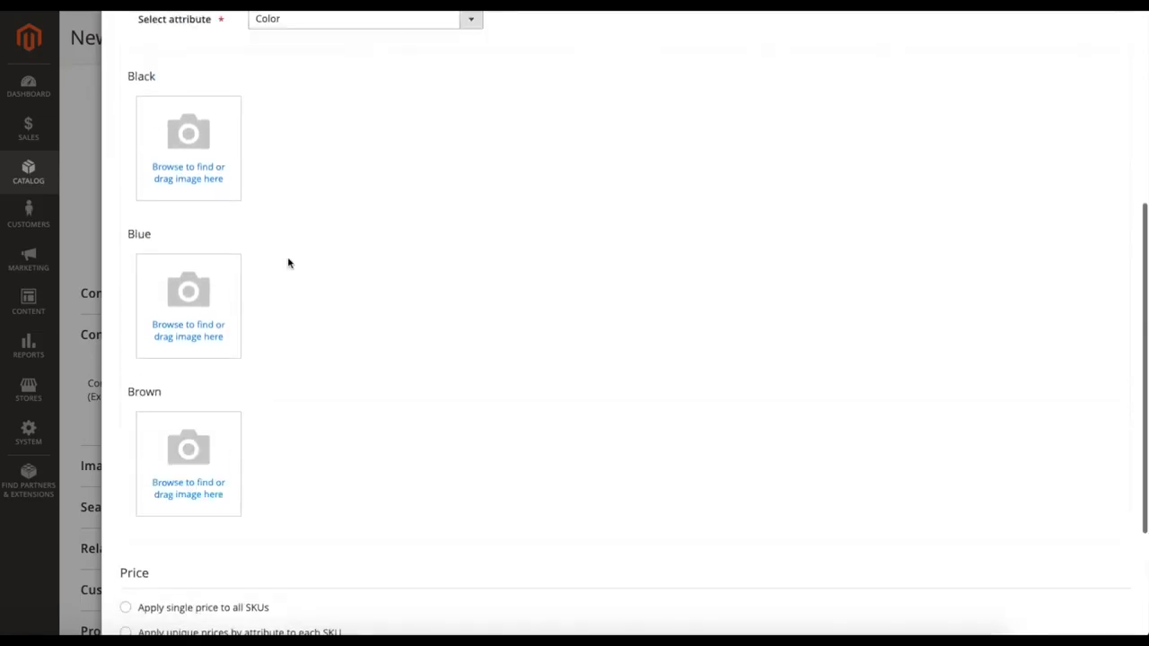
pyautogui.scroll(-4, 288, 262)
pyautogui.click(126, 560)
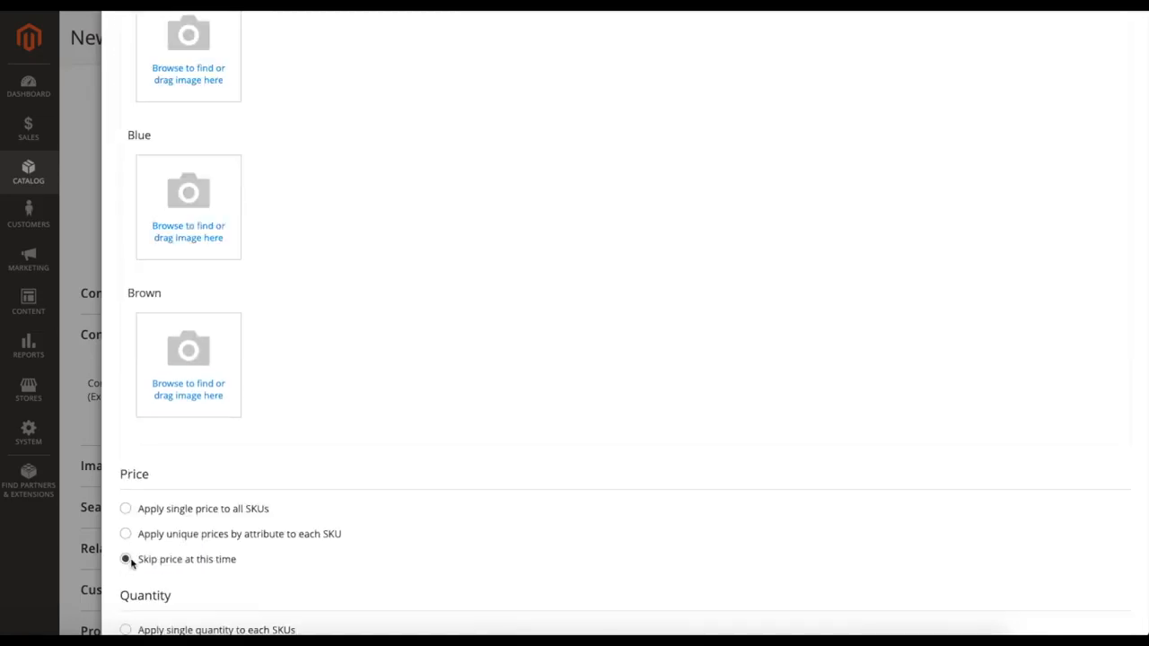
pyautogui.click(126, 534)
# Step: Skip image uploading for the configurations and proceed to the summary
pyautogui.scroll(4, 351, 342)
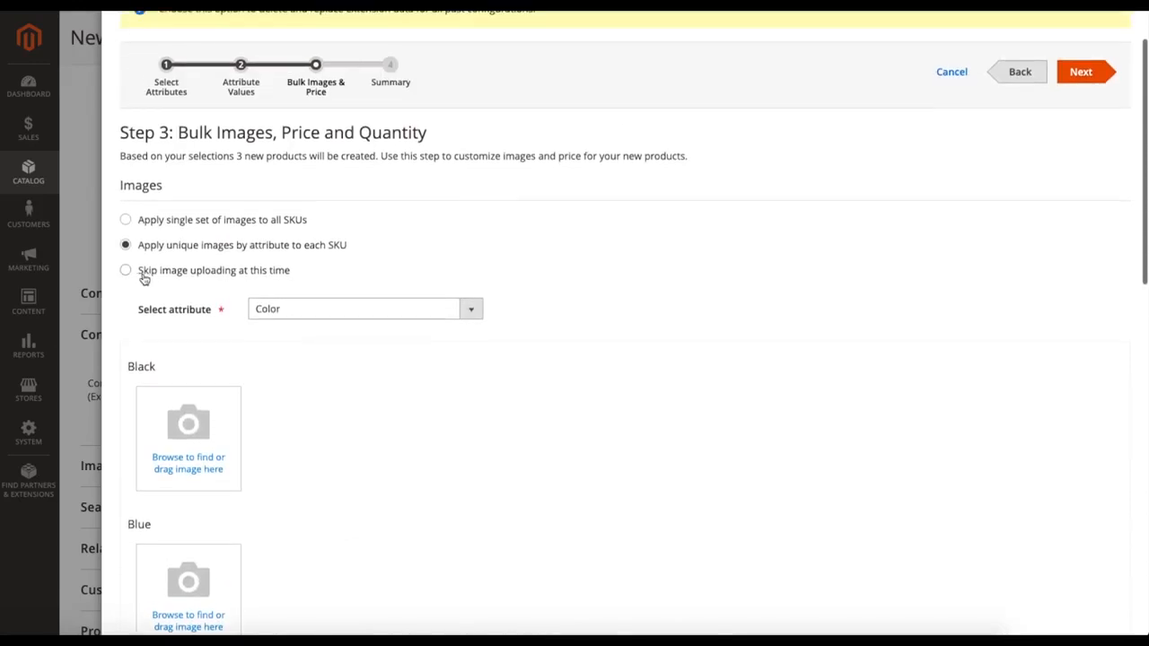
pyautogui.click(127, 271)
pyautogui.scroll(2, 566, 331)
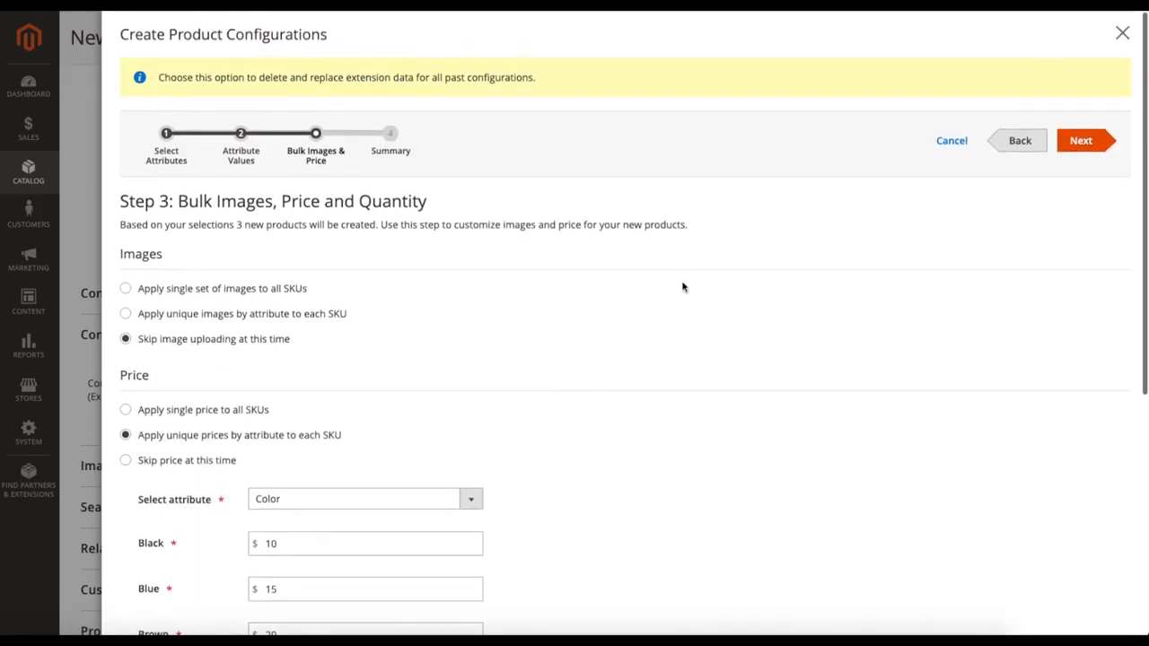
pyautogui.click(1069, 145)
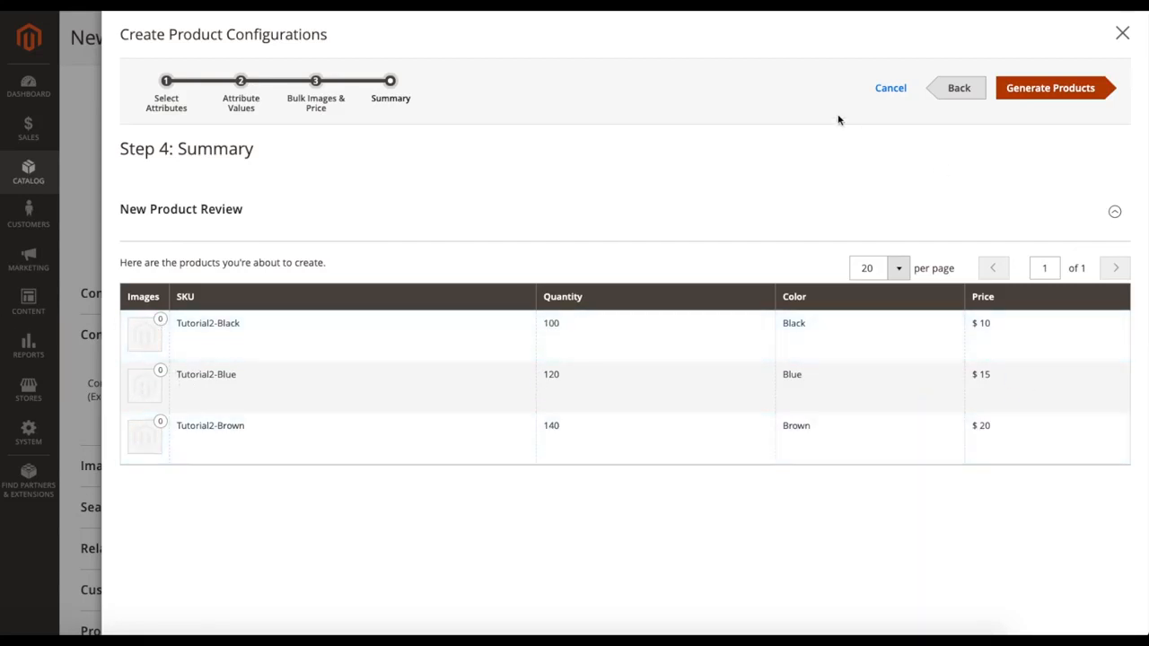
# Step: Generate the Black, Blue and Brown variations of Tutorial2 and review them in the Configurations section
pyautogui.click(1030, 98)
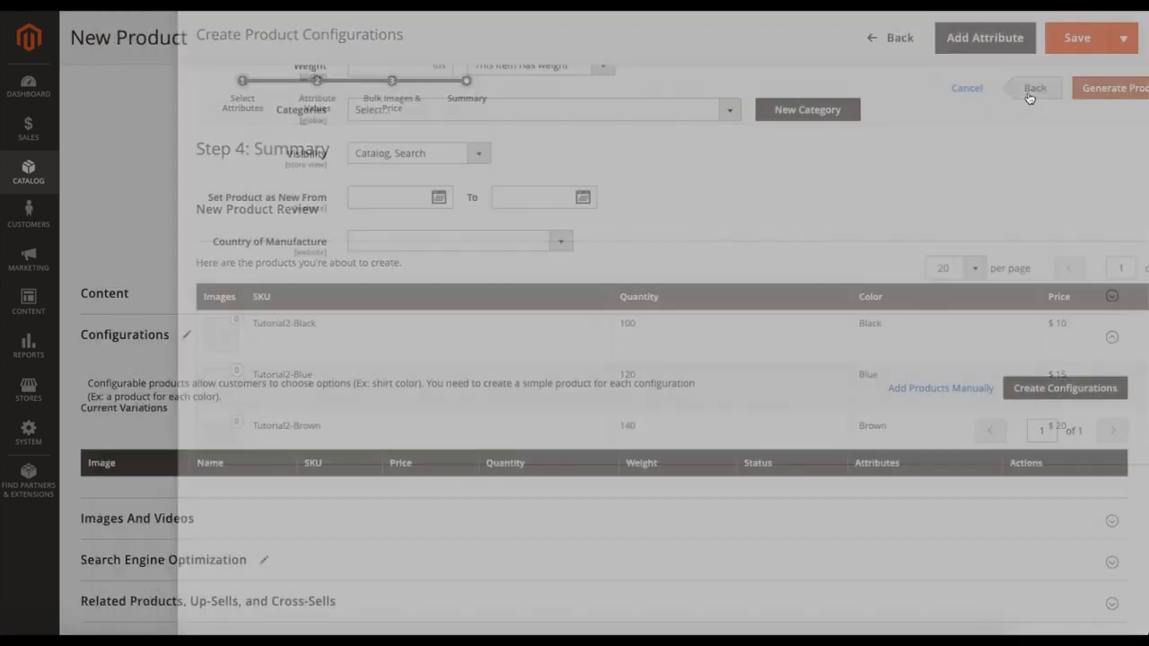
pyautogui.scroll(-3, 767, 317)
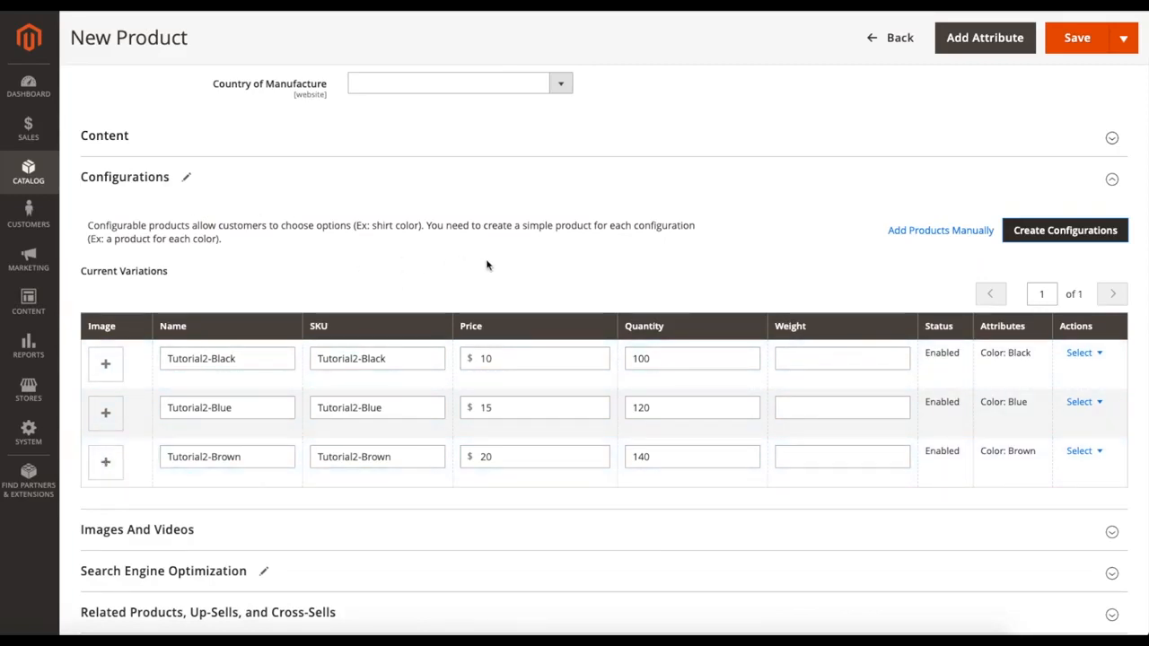
pyautogui.scroll(1, 207, 331)
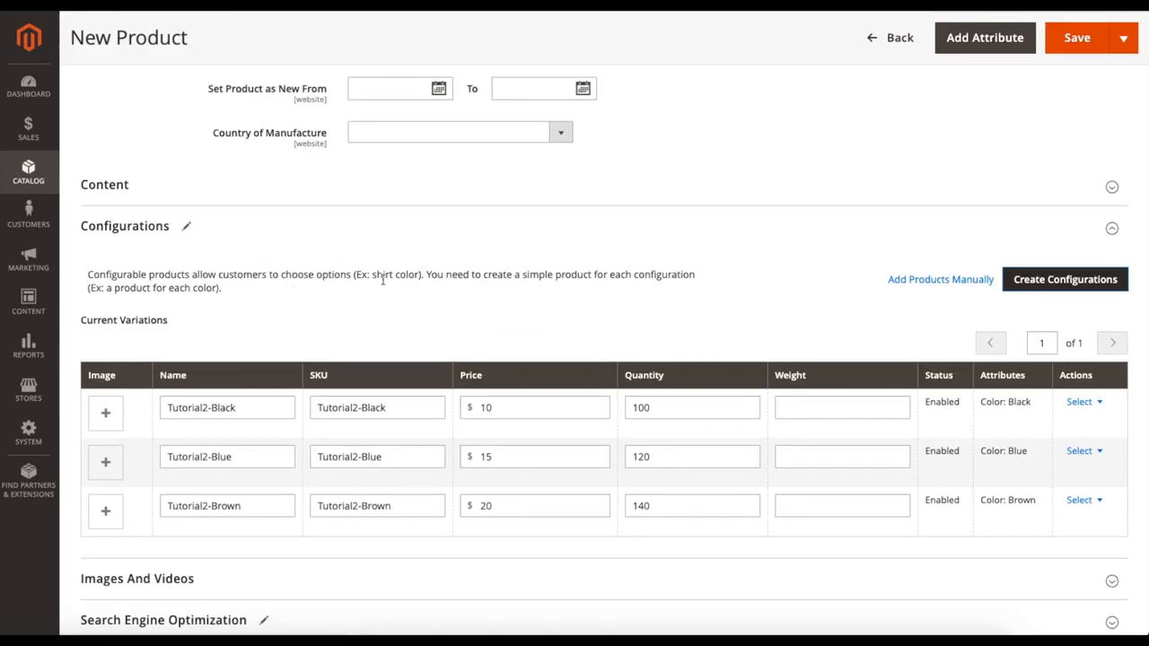
pyautogui.scroll(-5, 383, 280)
pyautogui.scroll(4, 742, 290)
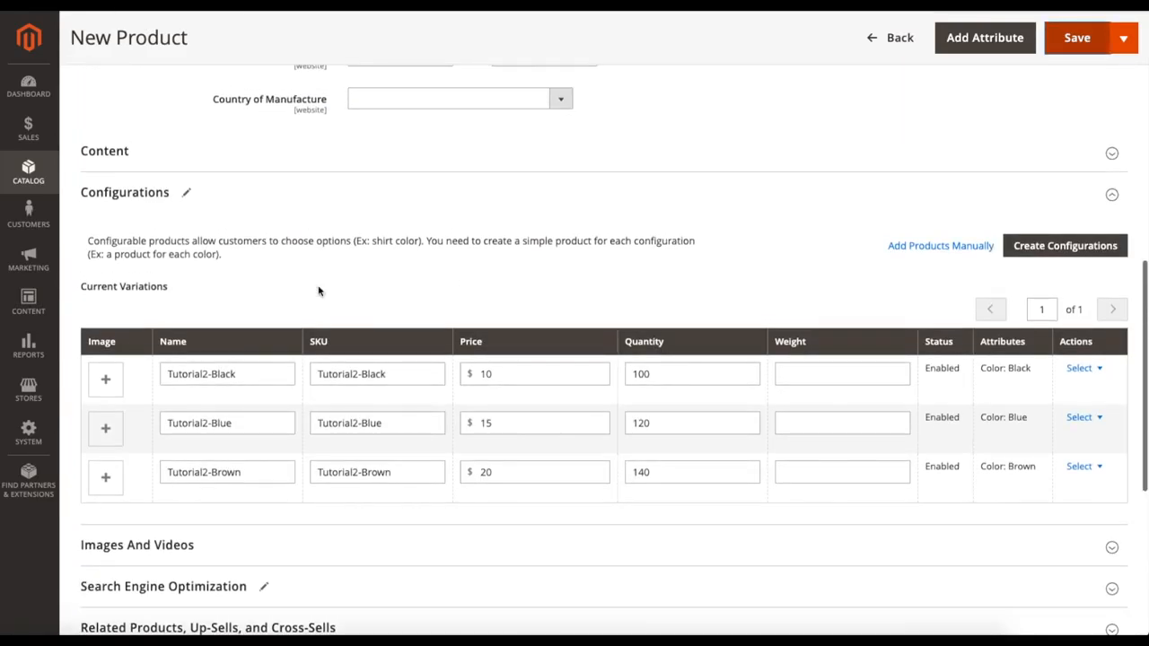
pyautogui.scroll(10, 696, 282)
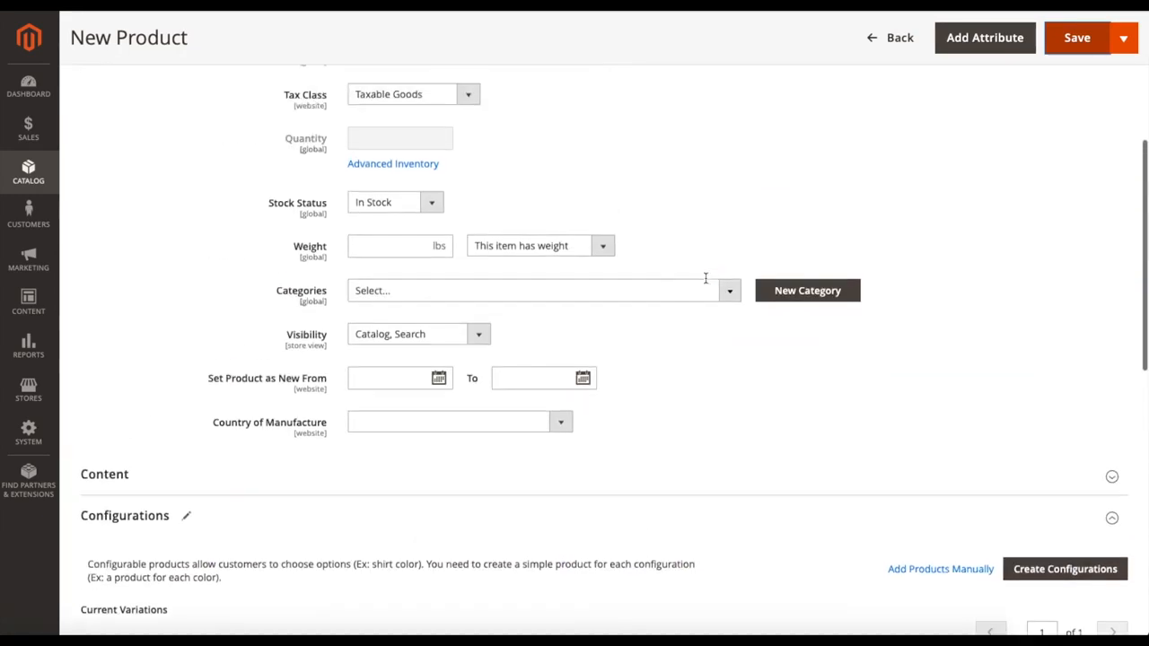
pyautogui.scroll(-15, 949, 329)
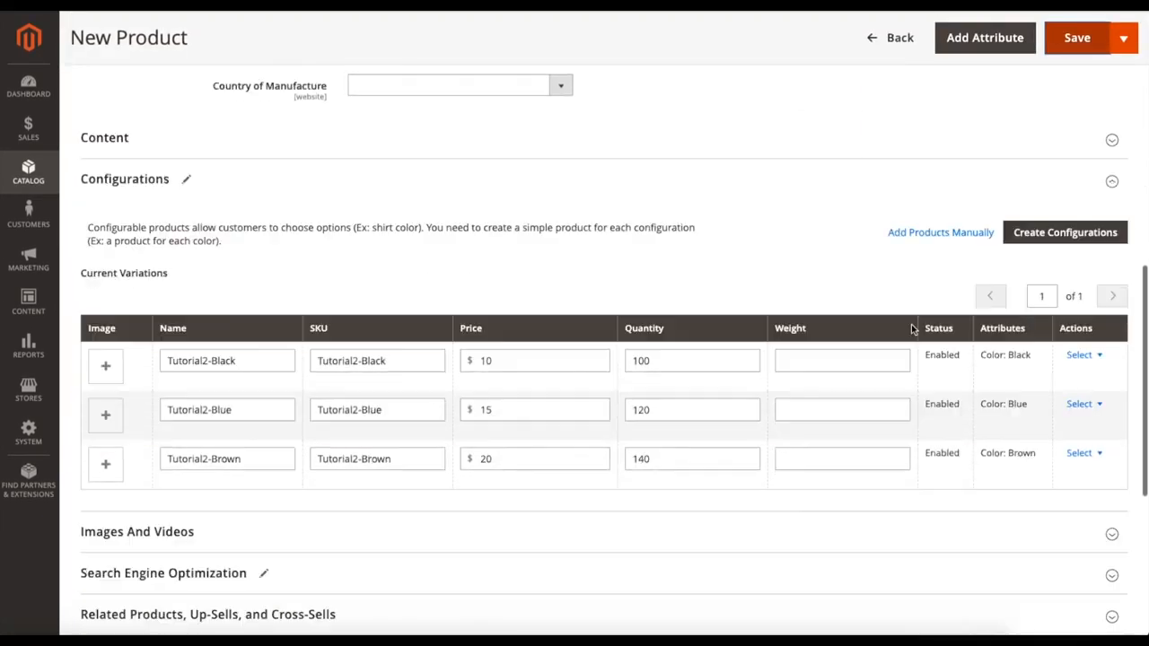
# Step: Save the Tutorial2 product, adding the configurable attributes to the current attribute set
pyautogui.scroll(15, 778, 330)
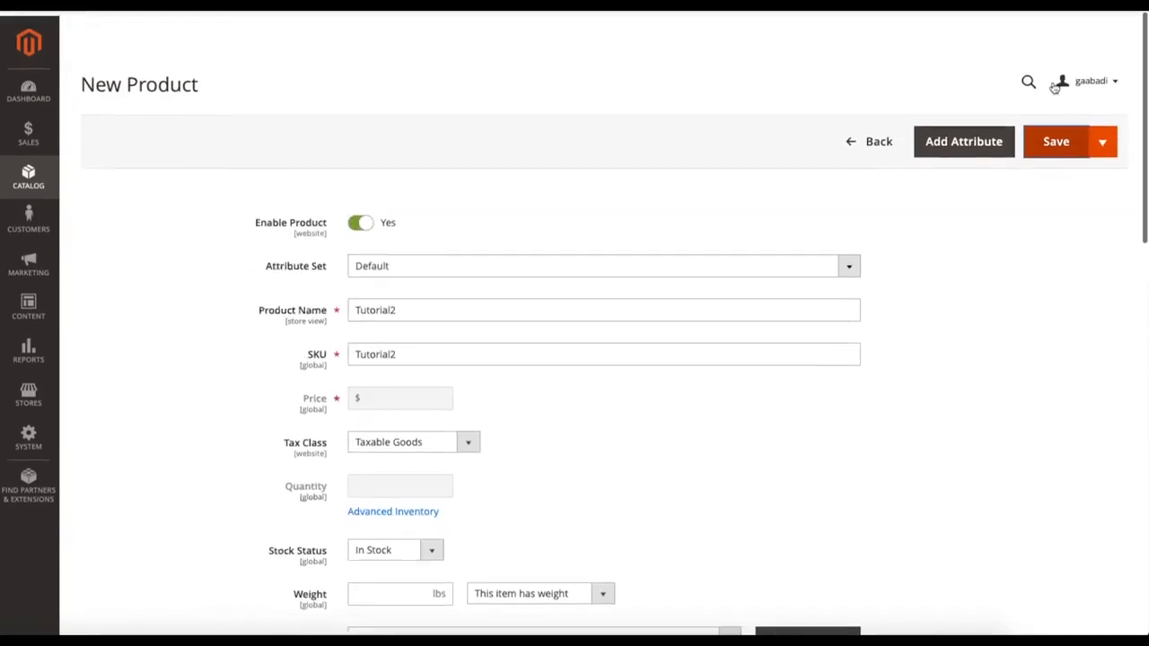
pyautogui.click(1052, 139)
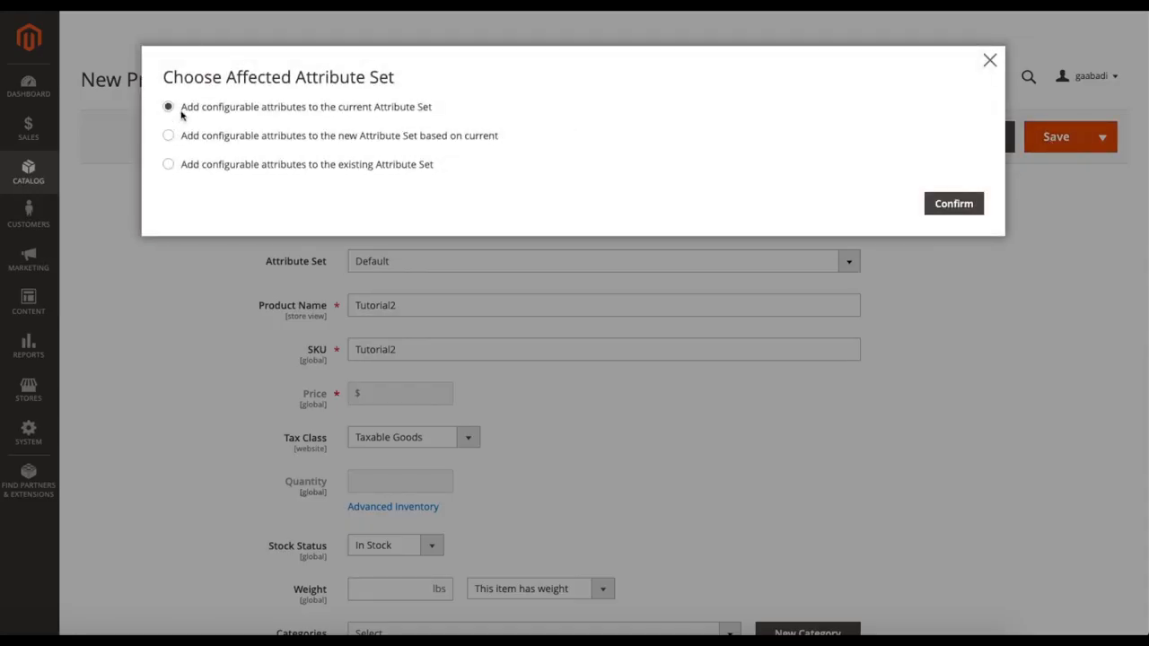
pyautogui.click(949, 203)
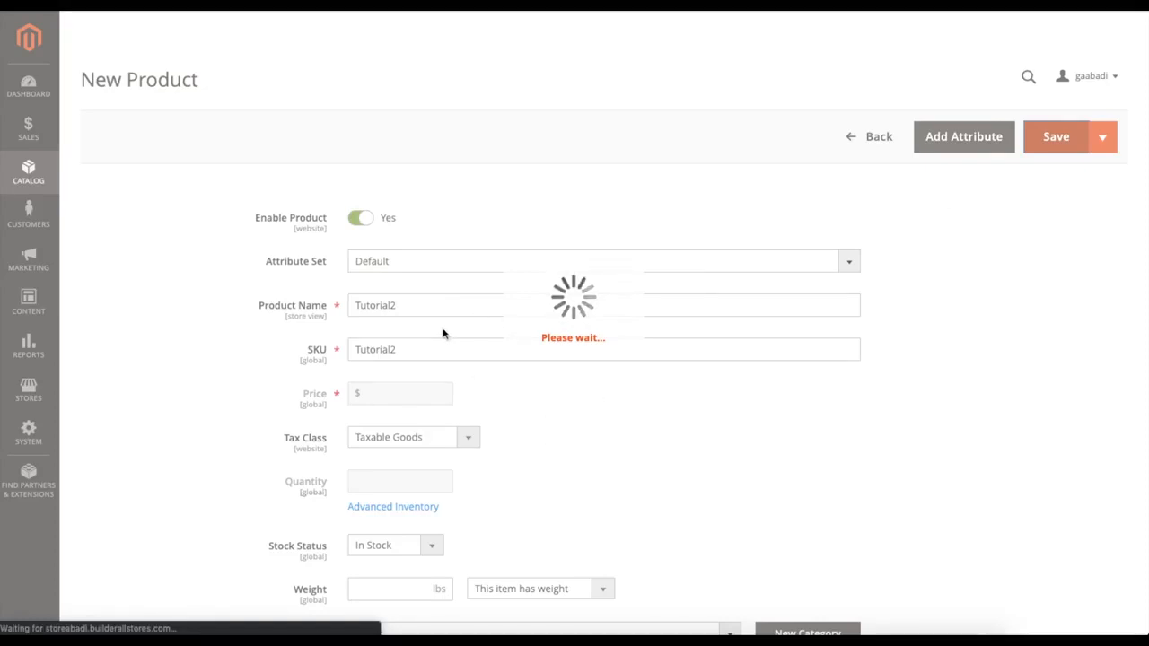
pyautogui.scroll(-5, 539, 310)
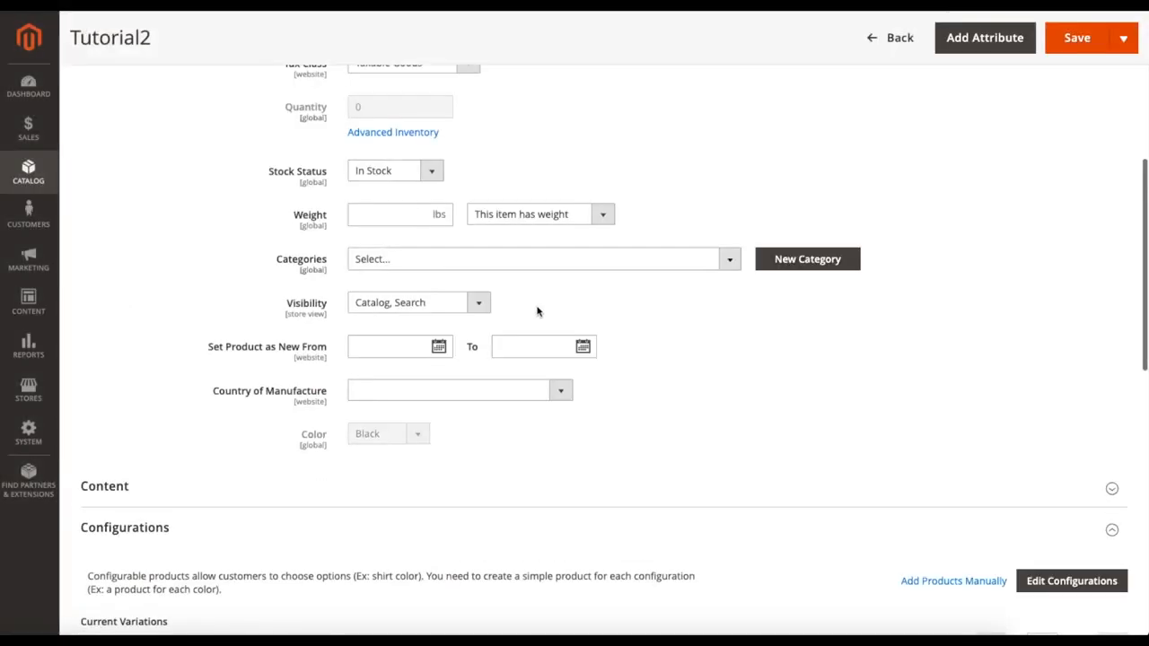
pyautogui.scroll(4, 668, 332)
pyautogui.scroll(1, 667, 332)
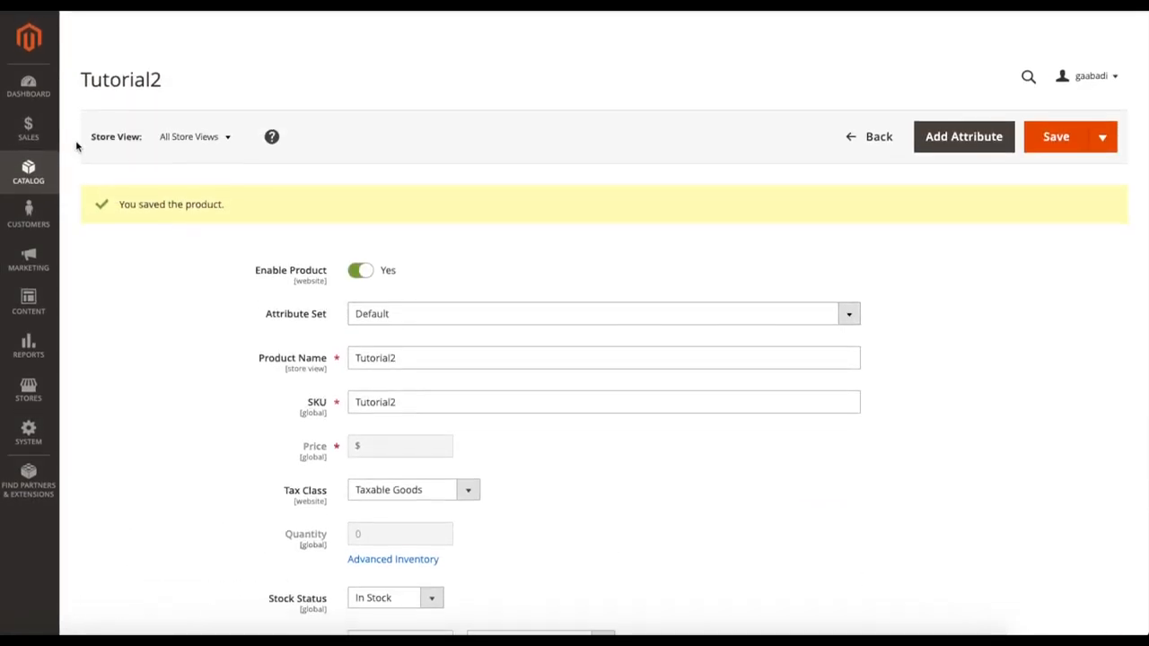
# Step: Return to the product list, review the tutorial products and start a new downloadable product
pyautogui.click(875, 137)
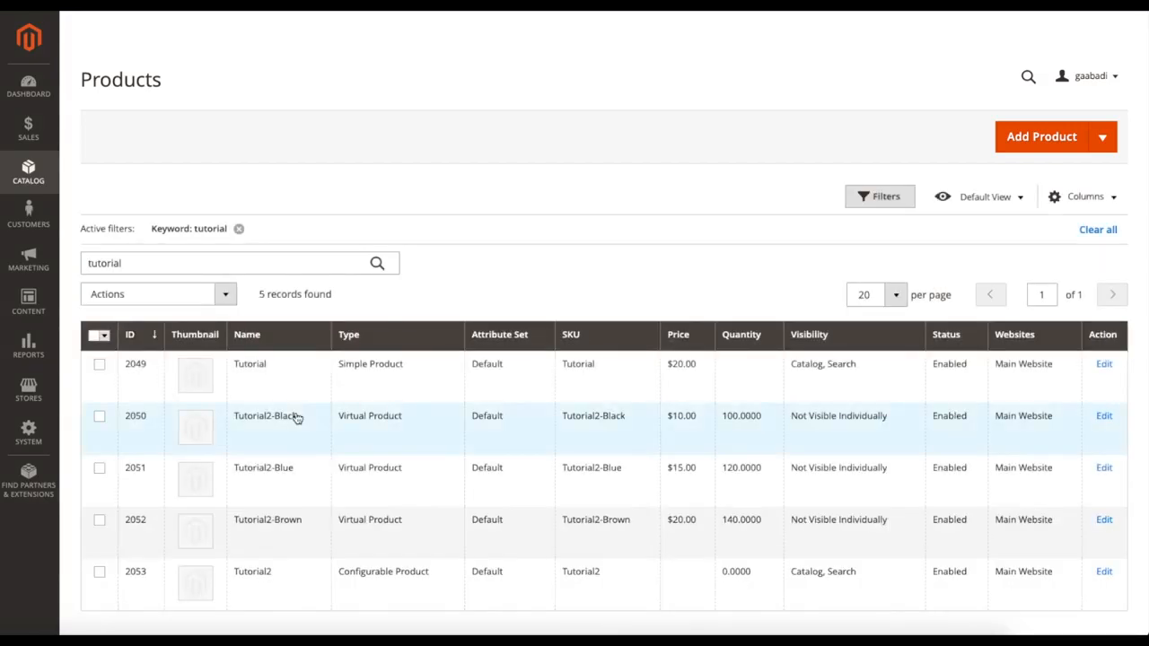
pyautogui.scroll(-2, 305, 418)
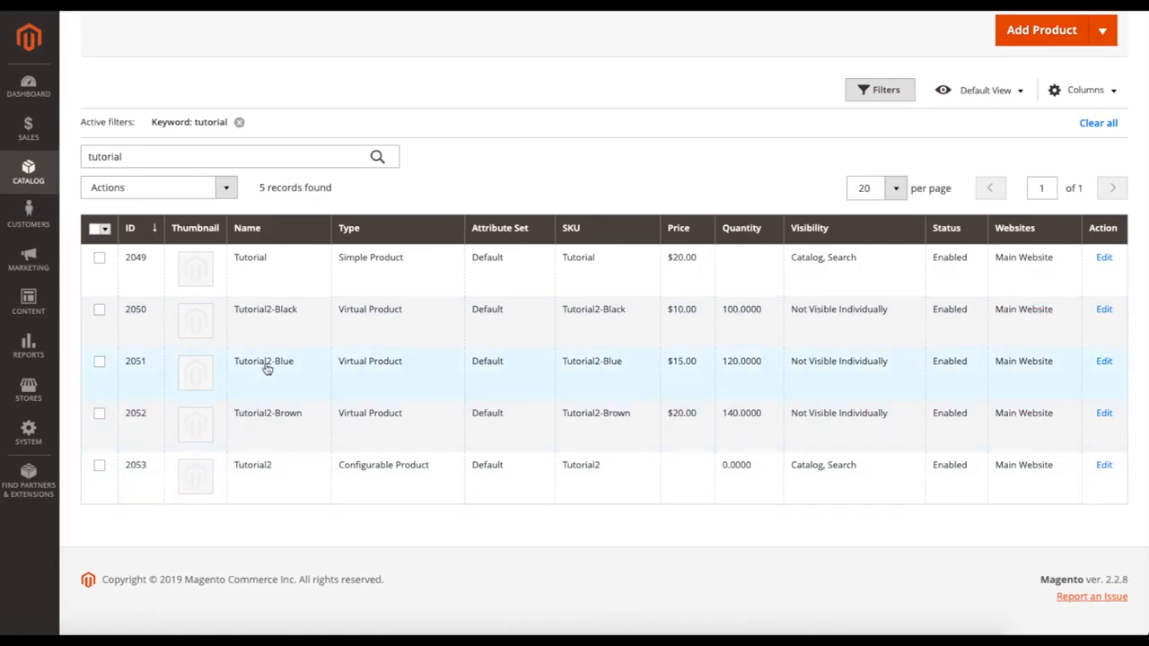
pyautogui.scroll(2, 829, 309)
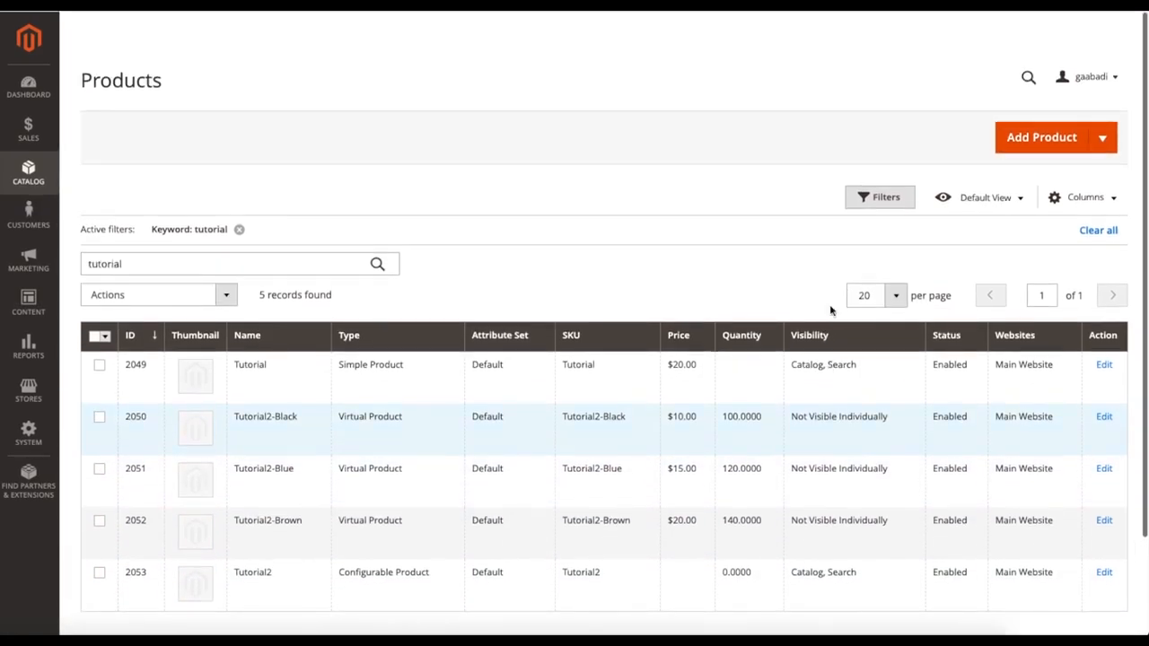
pyautogui.click(1102, 136)
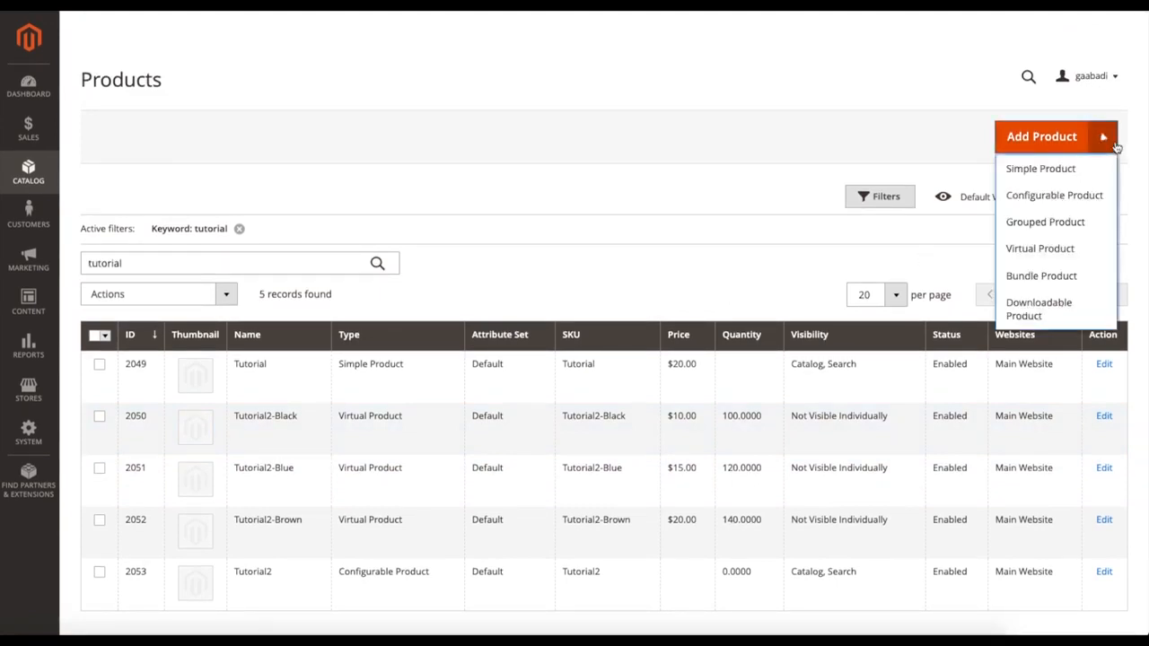
pyautogui.click(1026, 307)
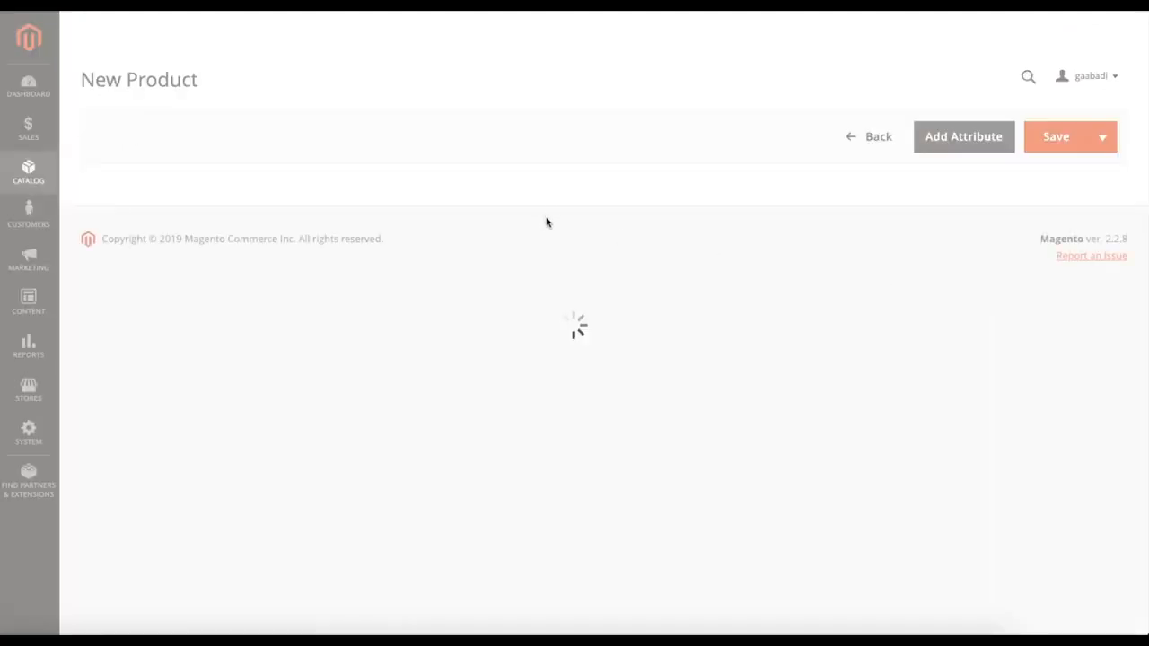
# Step: Try clearing the title of the Links group in the new product's Downloadable Information section
pyautogui.scroll(-10, 590, 323)
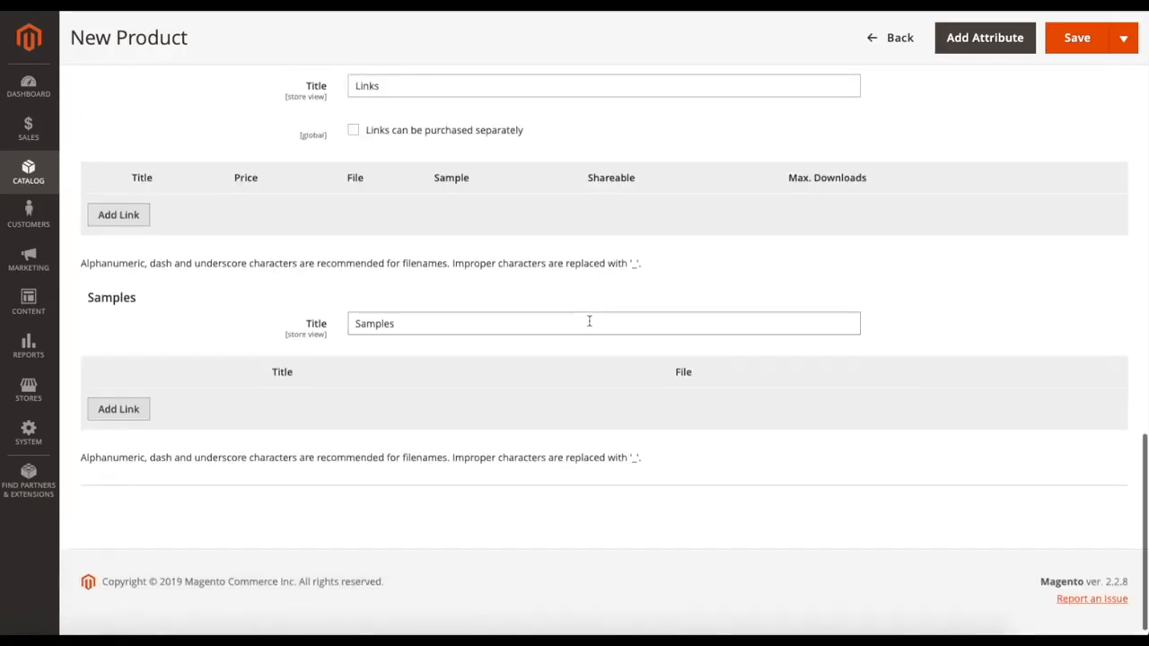
pyautogui.scroll(3, 590, 321)
pyautogui.scroll(8, 515, 295)
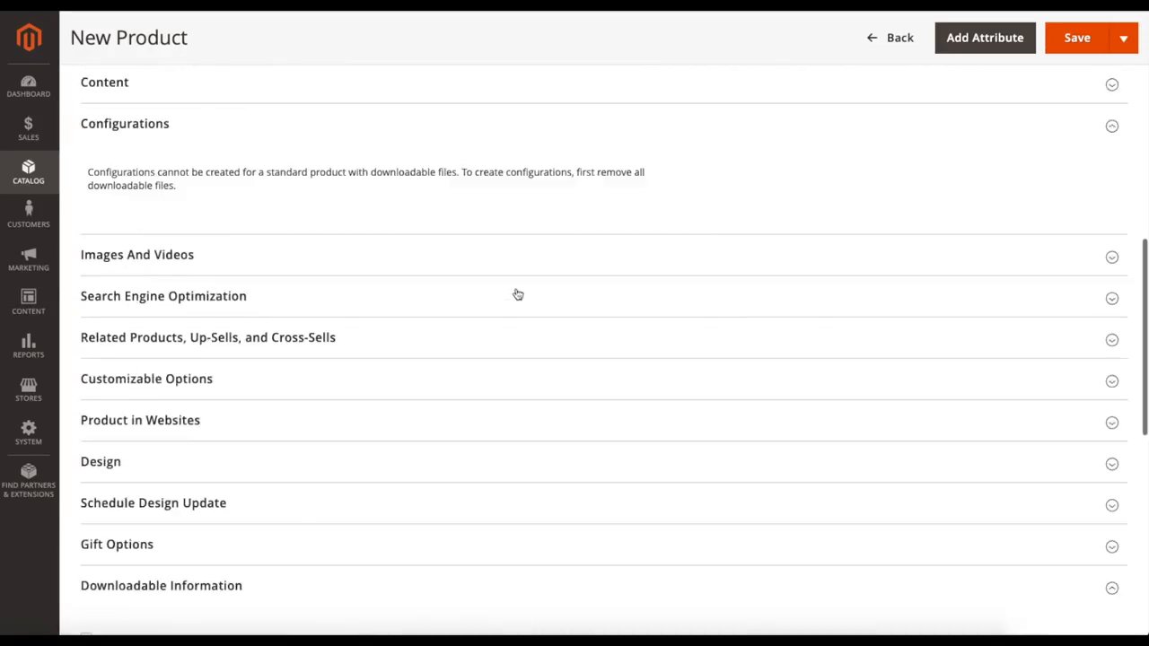
pyautogui.scroll(-8, 260, 254)
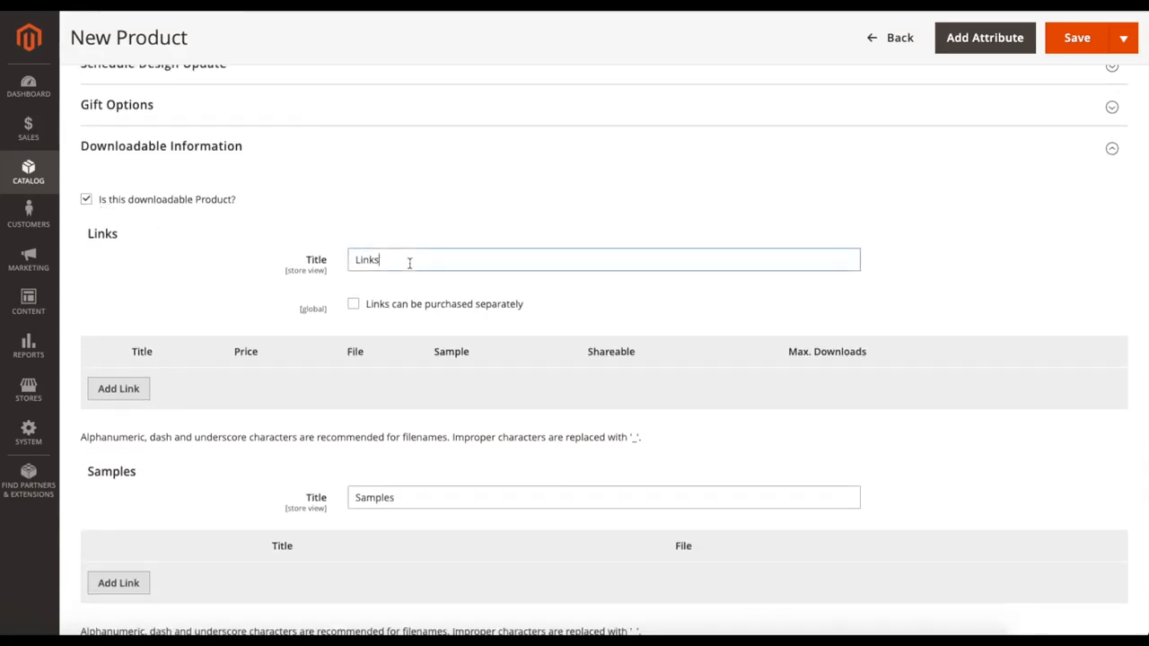
pyautogui.moveTo(410, 263); pyautogui.dragTo(326, 262)
pyautogui.press('BackSpace')
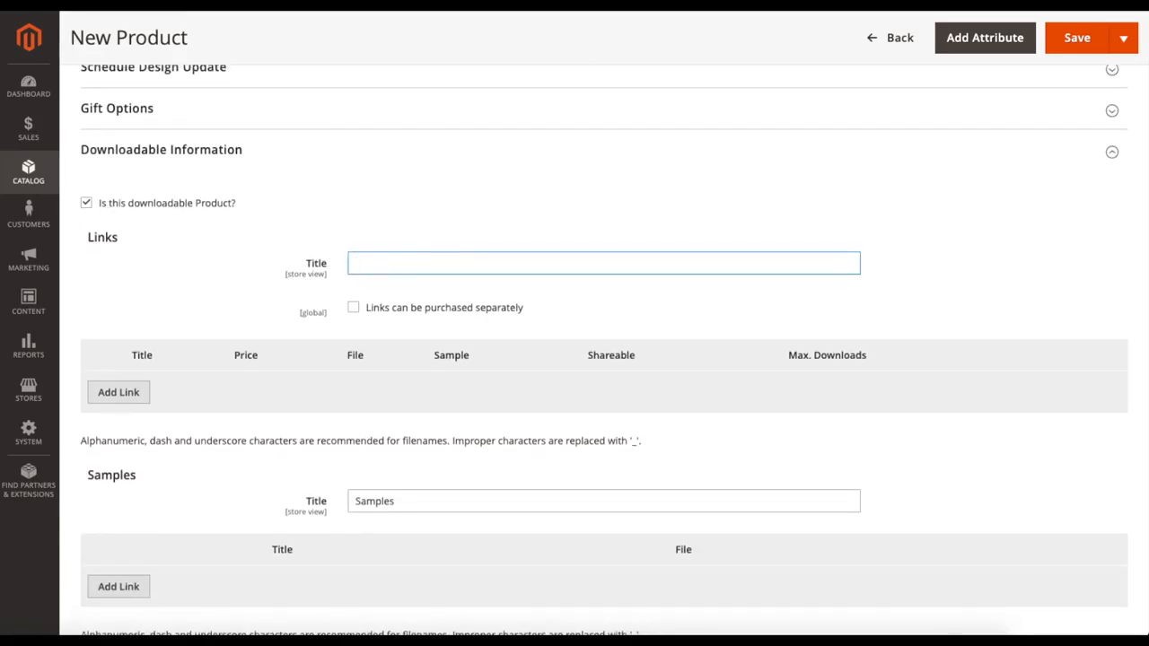
pyautogui.click(400, 230)
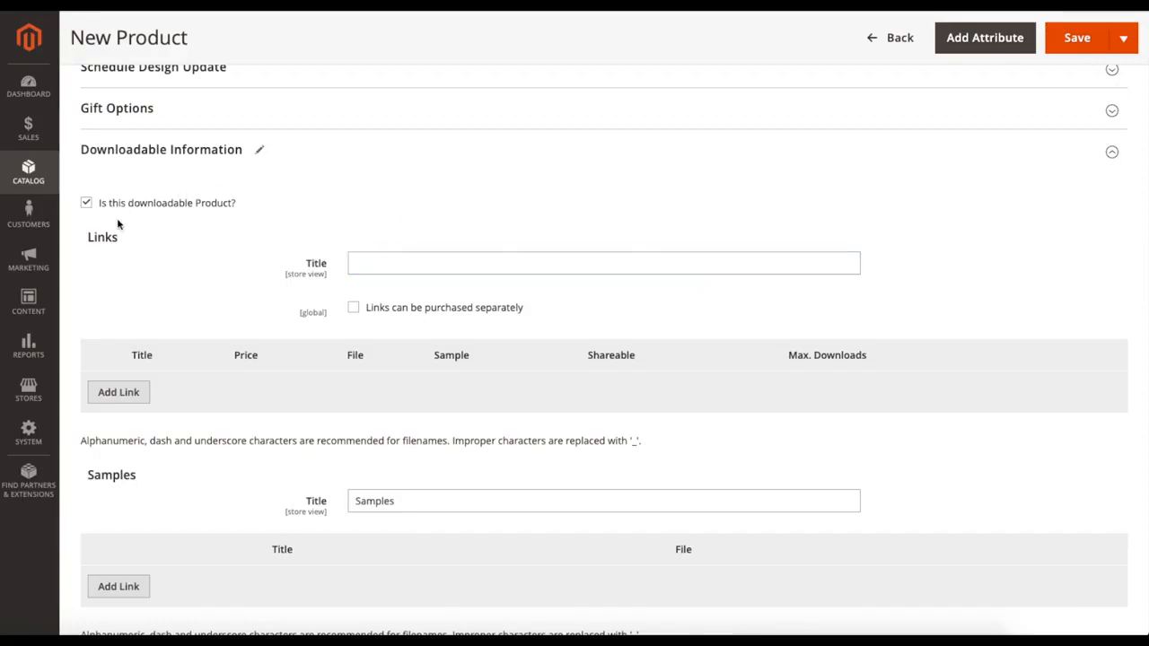
pyautogui.click(378, 264)
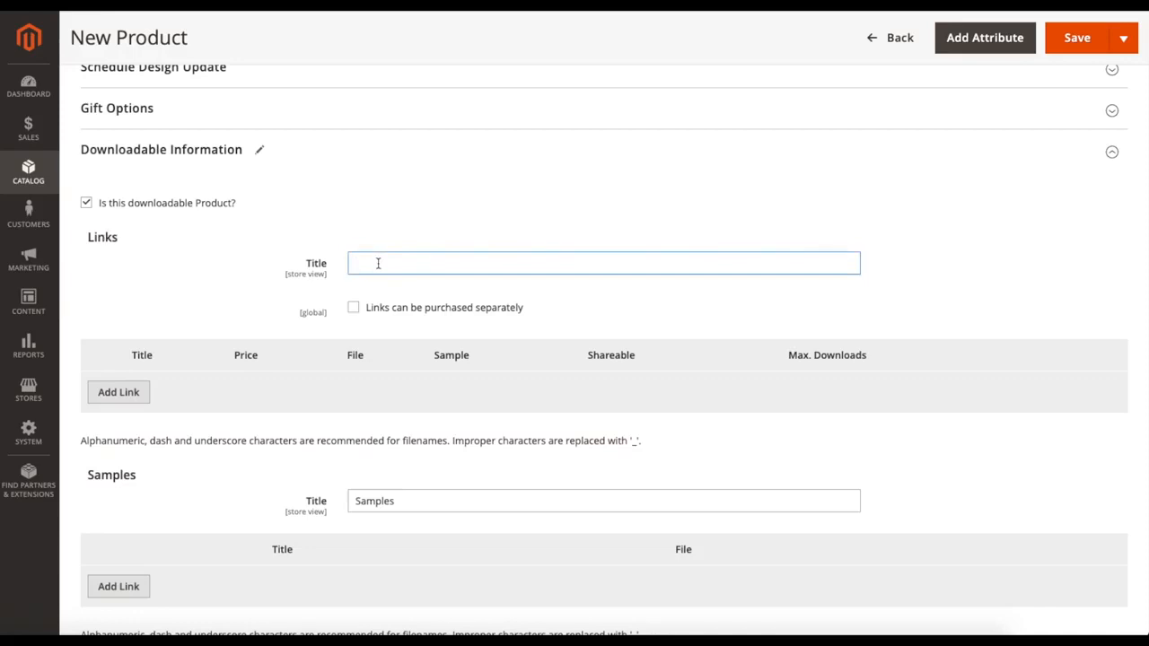
pyautogui.click(370, 227)
pyautogui.click(370, 225)
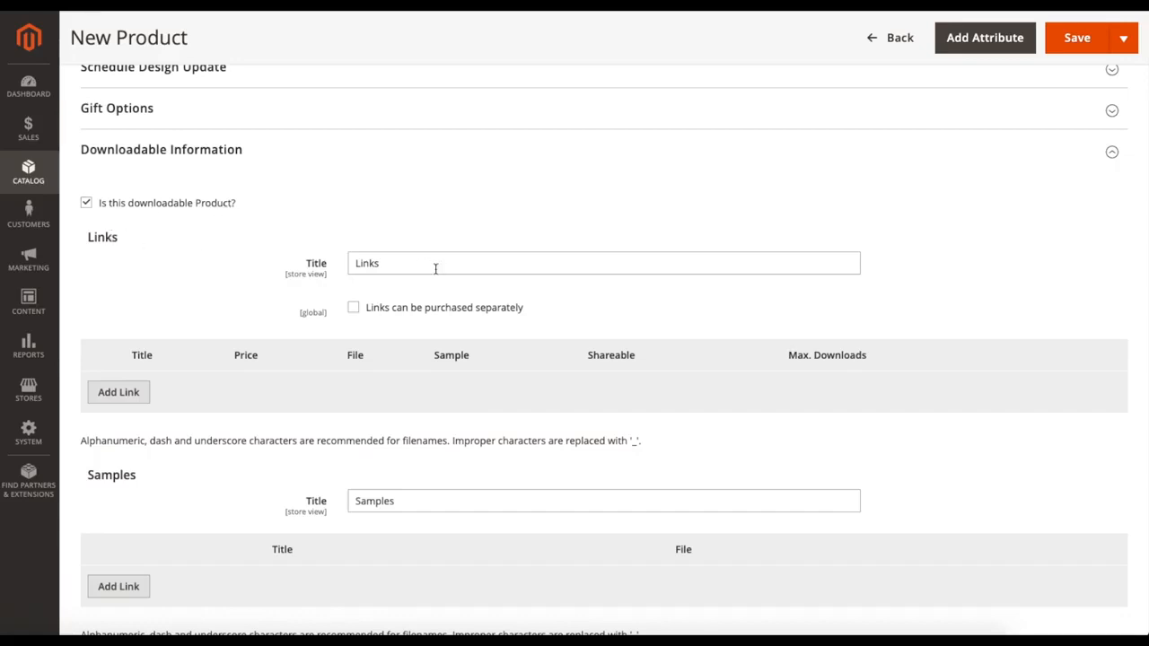
# Step: Set the Links title to Tutorial and allow the links to be purchased separately
pyautogui.doubleClick(390, 265)
pyautogui.press('BackSpace')
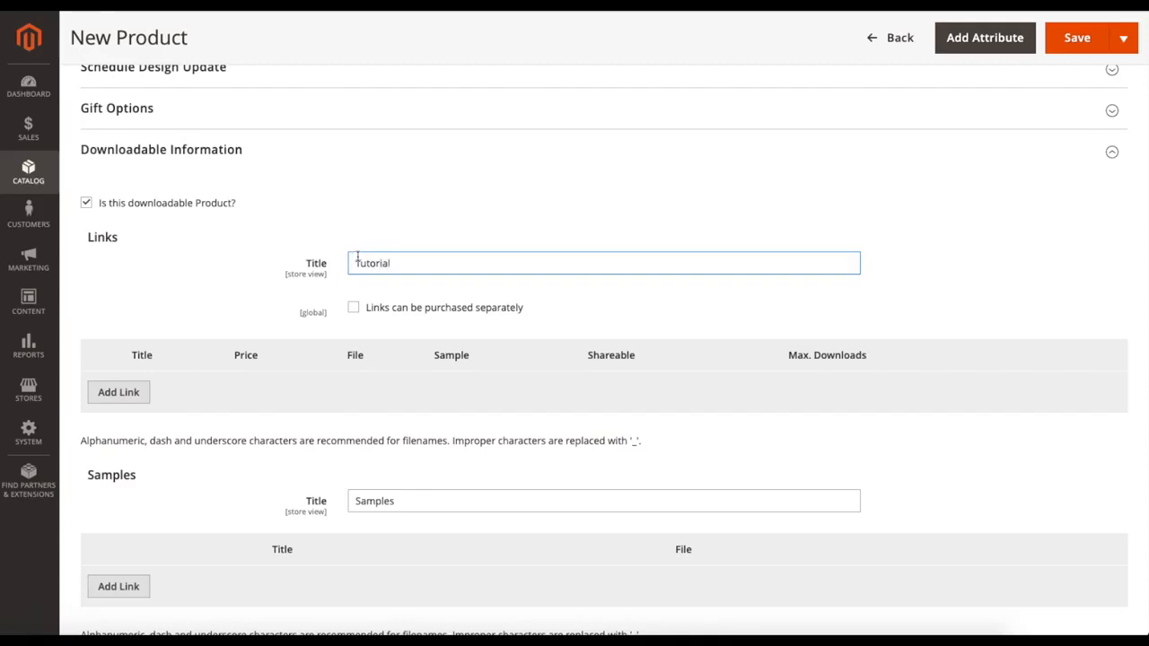
pyautogui.click(355, 311)
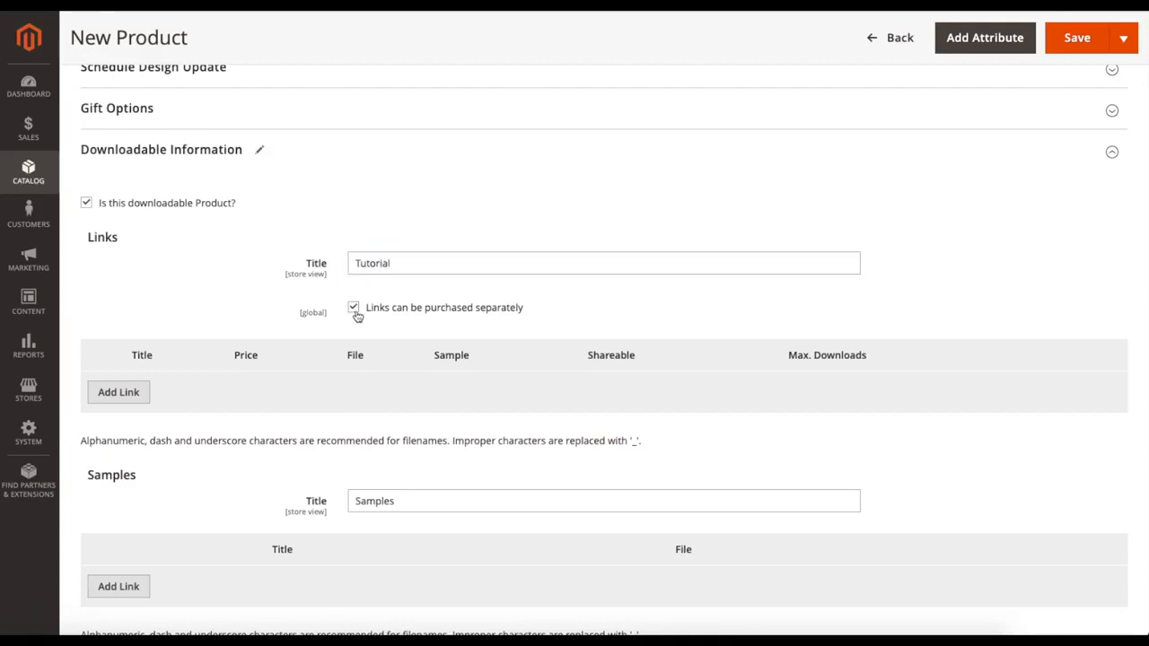
# Step: Add a download link with the title Title and a price of $10.00
pyautogui.click(119, 392)
pyautogui.scroll(-1, 242, 440)
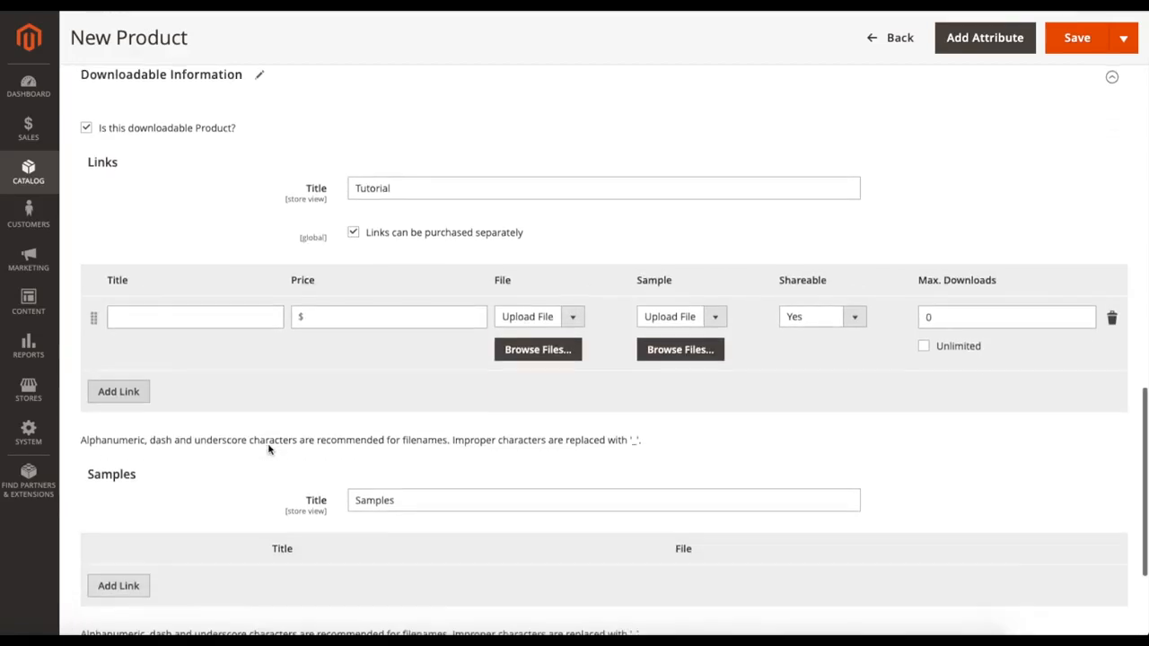
pyautogui.click(182, 319)
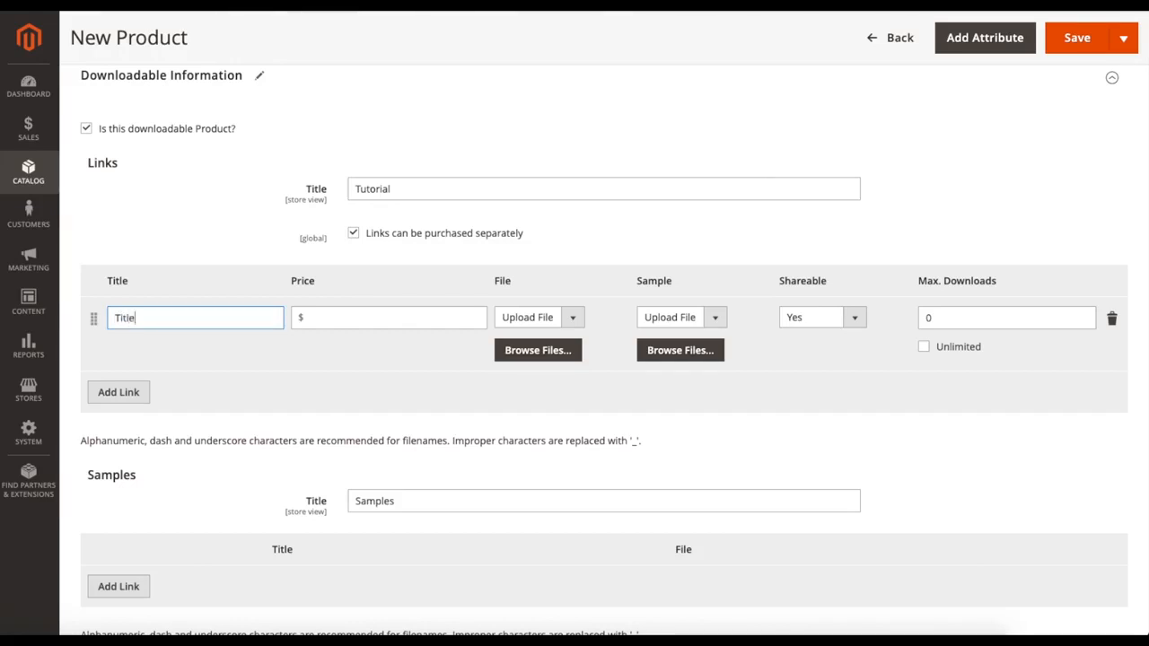
pyautogui.click(339, 310)
pyautogui.write('10.00')
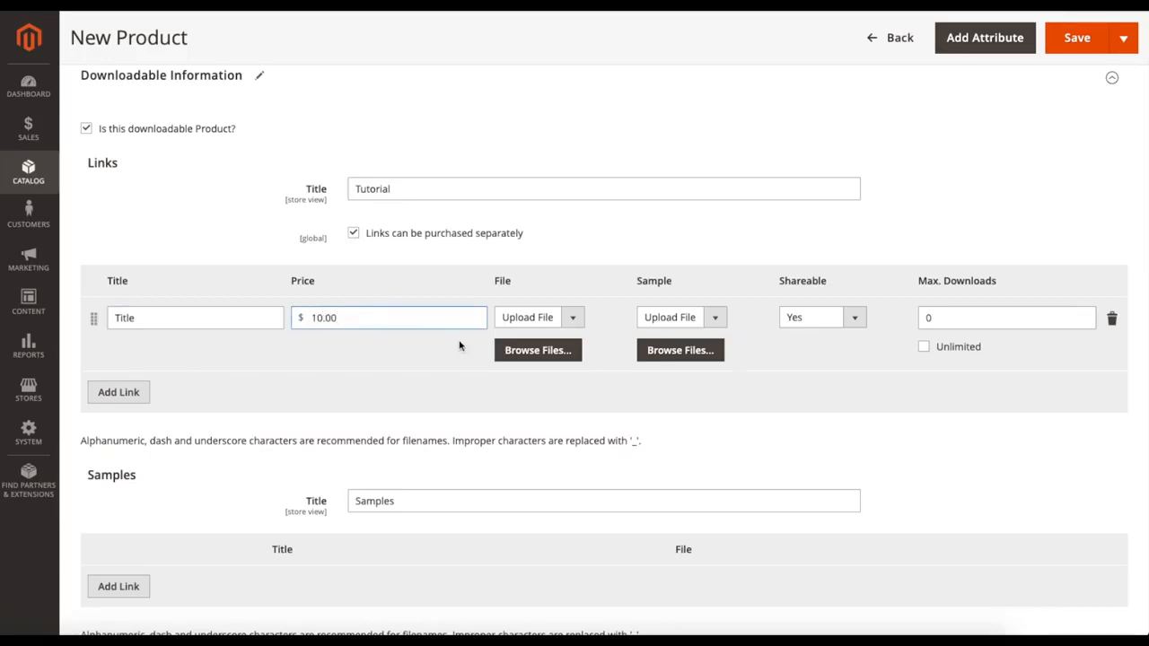
# Step: Set both the file source and the sample source of the download link to URL
pyautogui.click(539, 317)
pyautogui.click(511, 330)
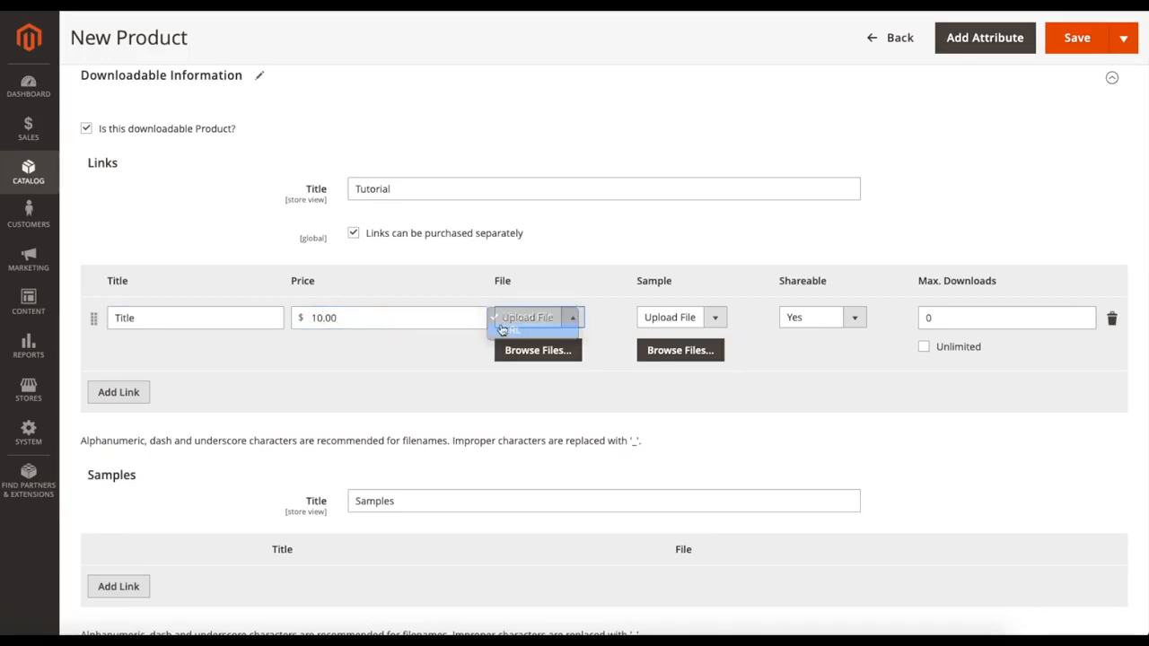
pyautogui.click(706, 319)
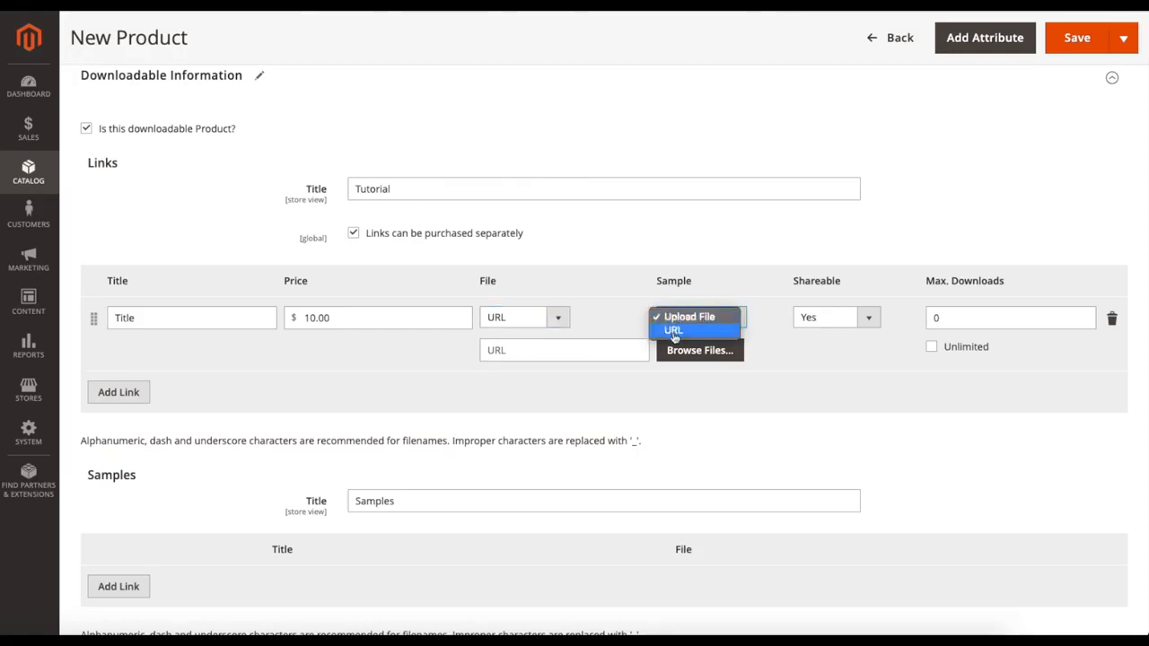
pyautogui.click(674, 332)
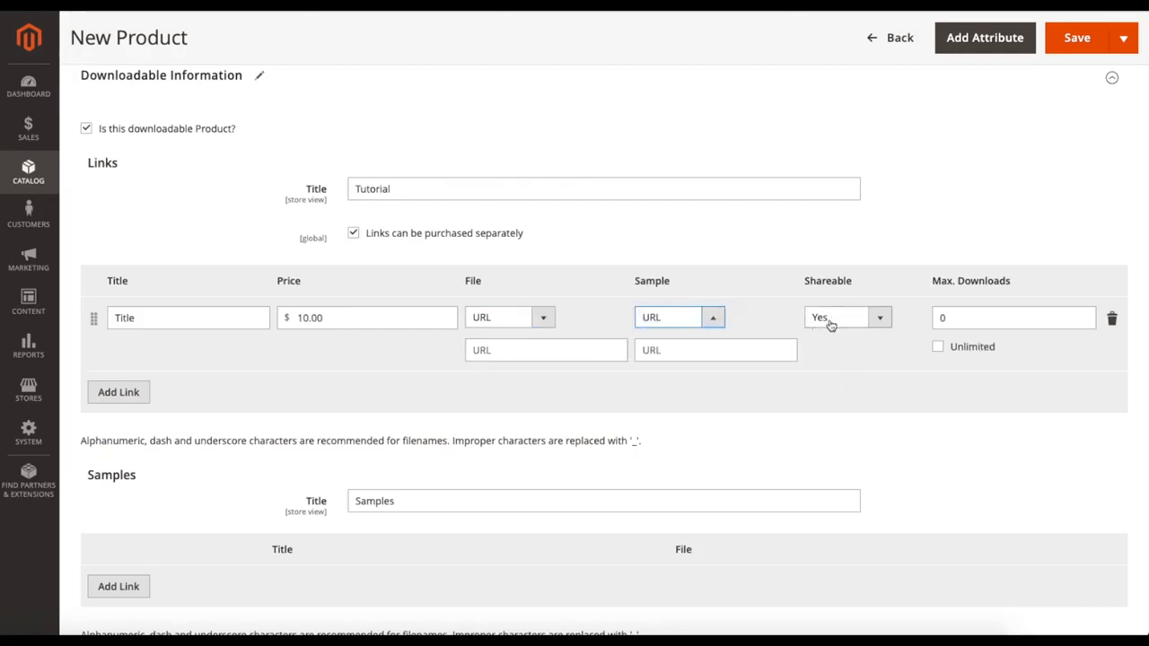
# Step: Make the download link non-shareable and limit its maximum downloads to 1
pyautogui.click(831, 321)
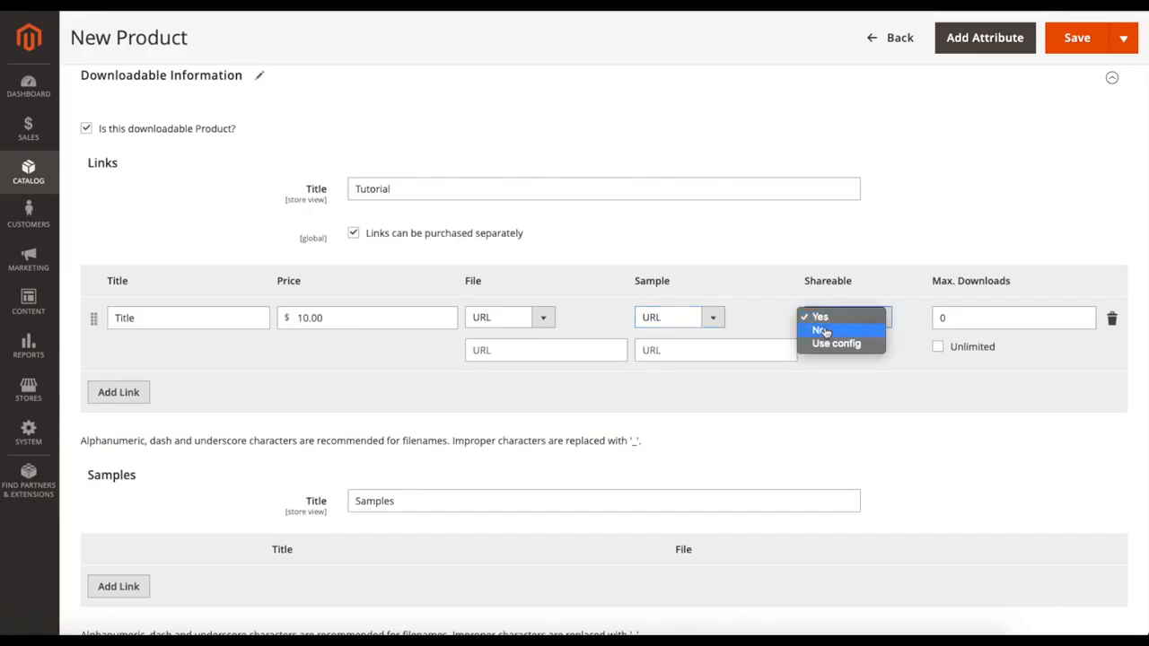
pyautogui.click(826, 330)
pyautogui.click(947, 318)
pyautogui.press('BackSpace')
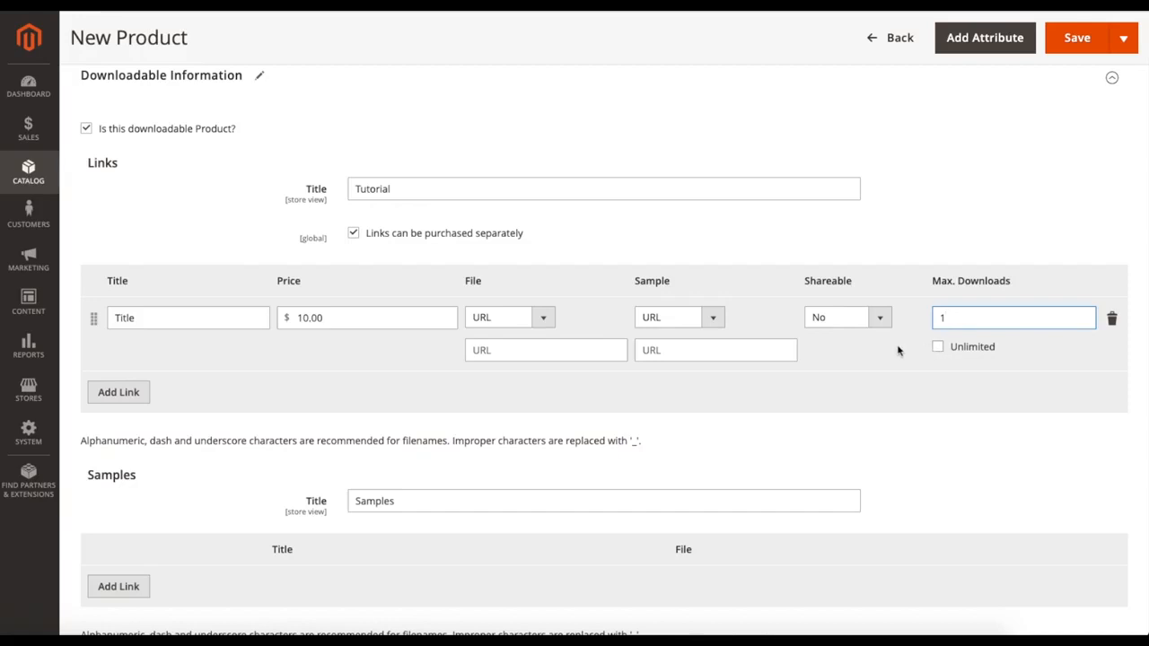
# Step: Add an entry under Samples with URL as its file source
pyautogui.scroll(-2, 813, 377)
pyautogui.scroll(-1, 813, 377)
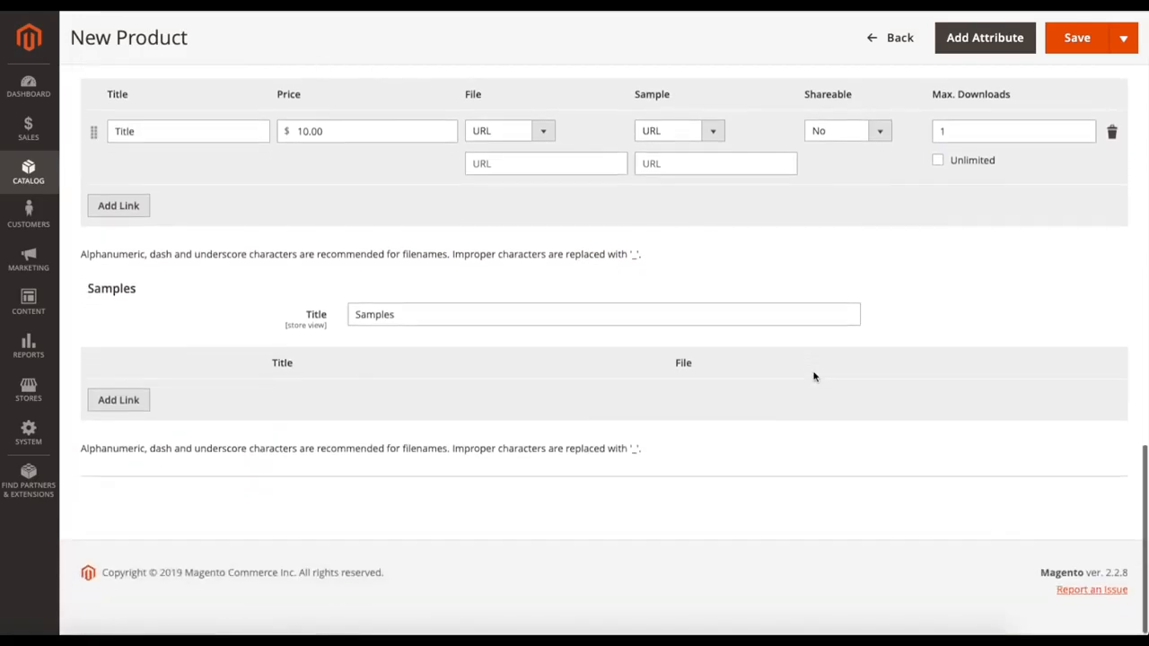
pyautogui.moveTo(87, 291); pyautogui.dragTo(124, 290)
pyautogui.click(174, 339)
pyautogui.click(139, 400)
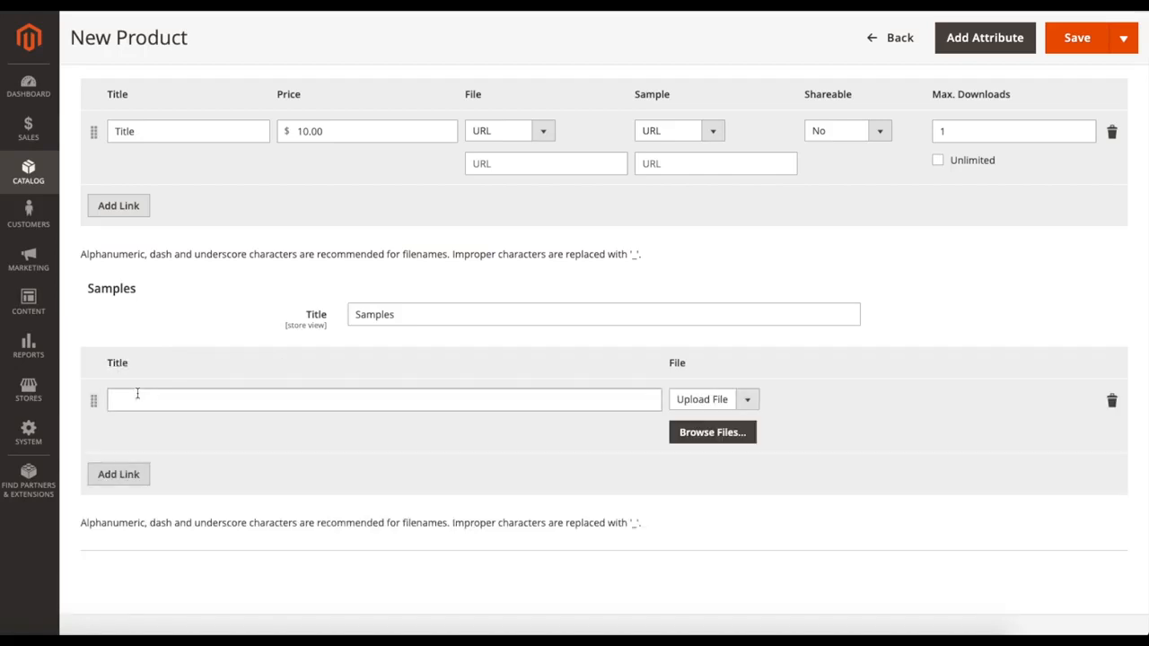
pyautogui.click(718, 398)
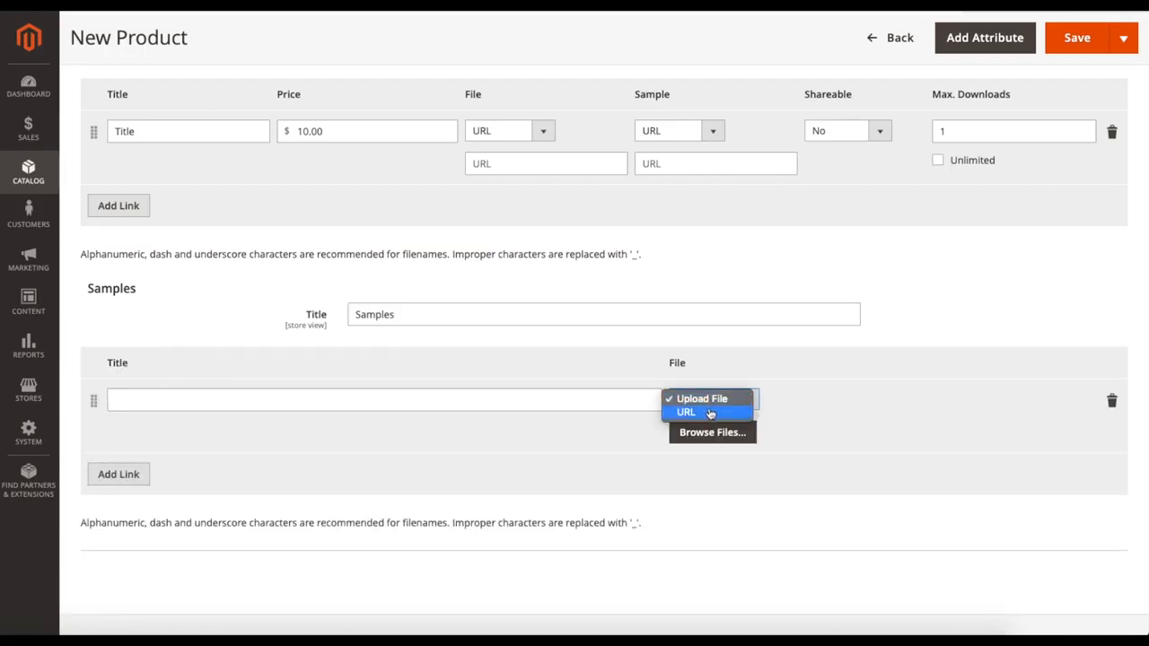
pyautogui.click(707, 414)
# Step: Look over the downloadable product form and return to the product list without saving the product
pyautogui.scroll(-1, 477, 464)
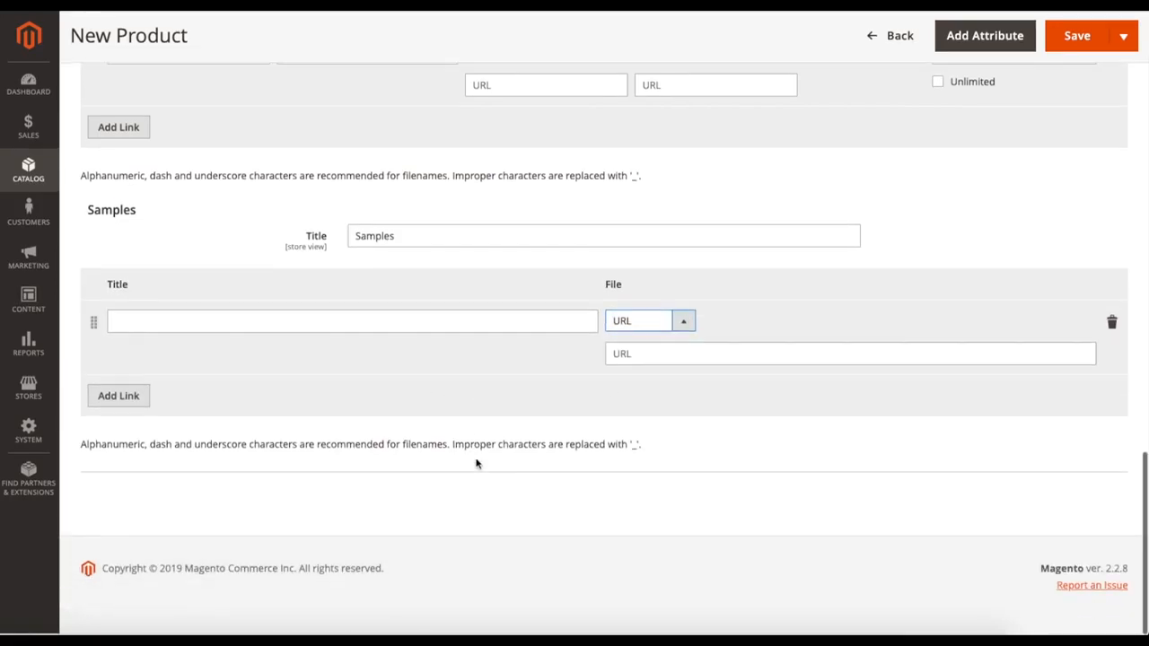
pyautogui.scroll(1, 191, 206)
pyautogui.scroll(1, 191, 207)
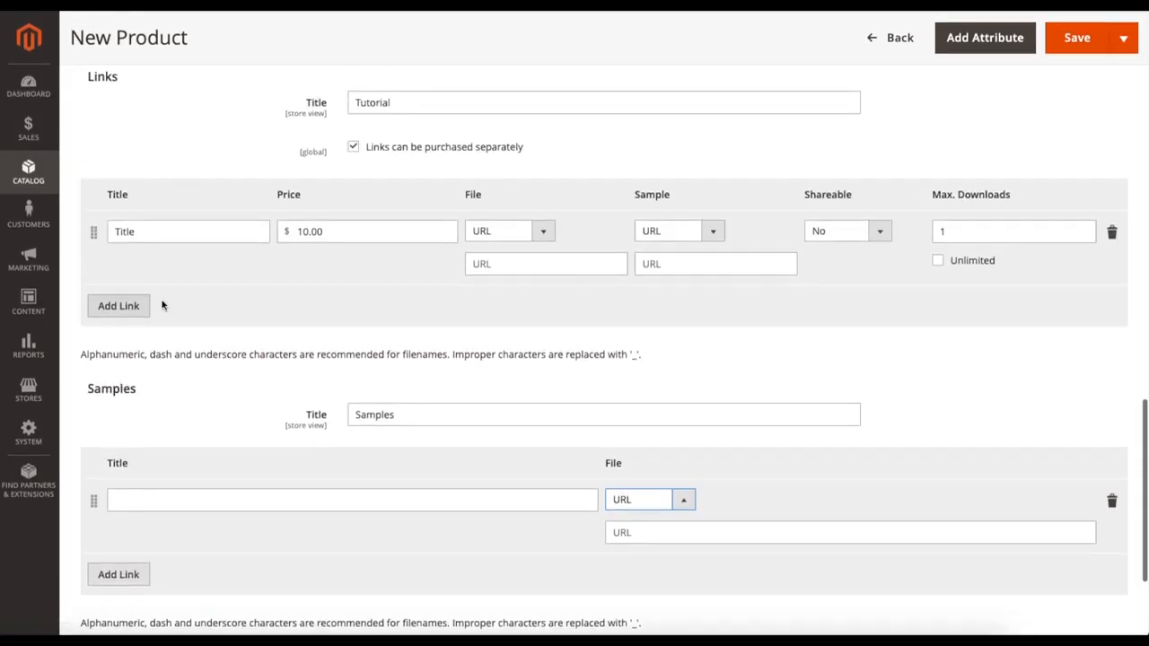
pyautogui.scroll(1, 195, 267)
pyautogui.scroll(-2, 196, 258)
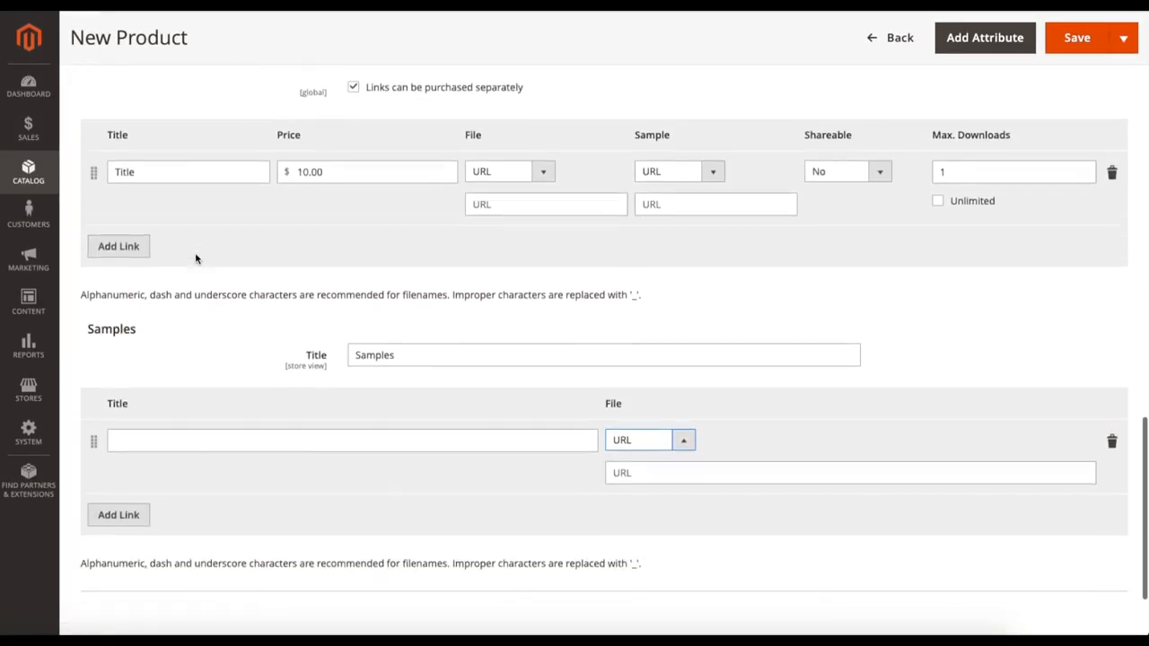
pyautogui.click(1097, 44)
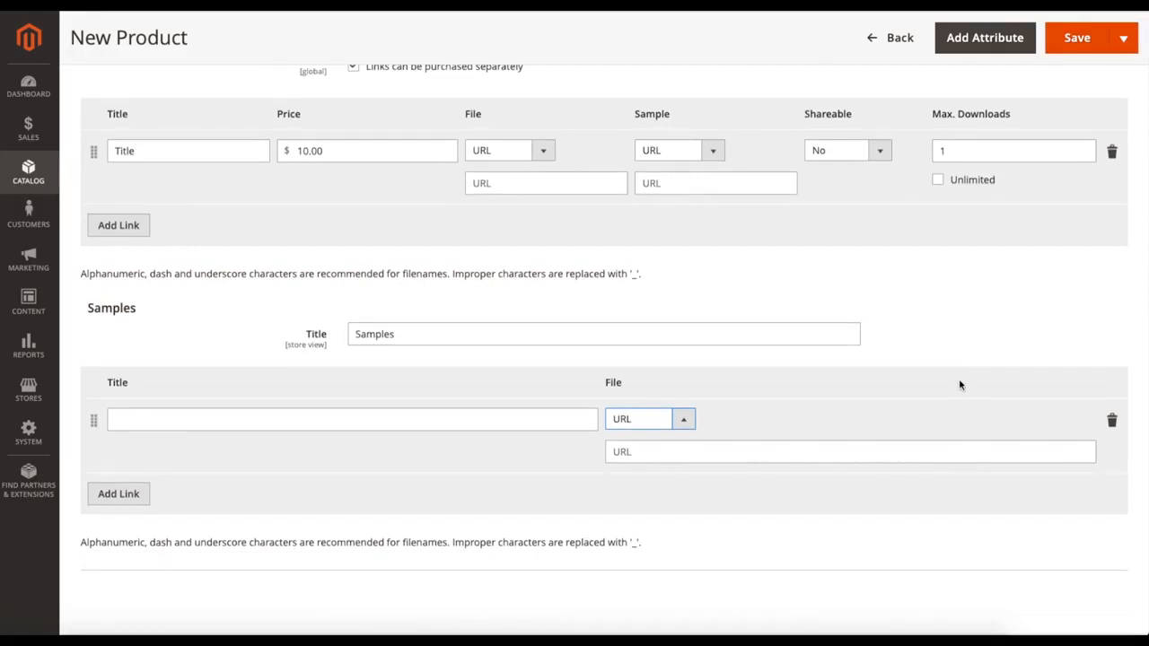
pyautogui.scroll(1, 920, 402)
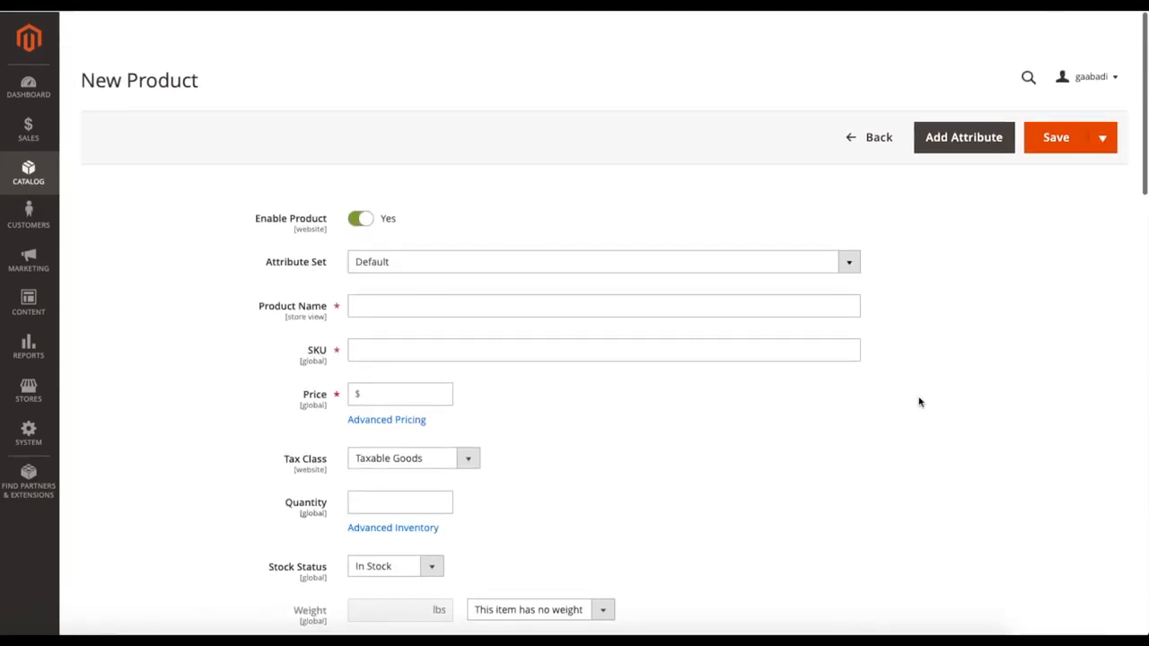
pyautogui.scroll(-1, 861, 382)
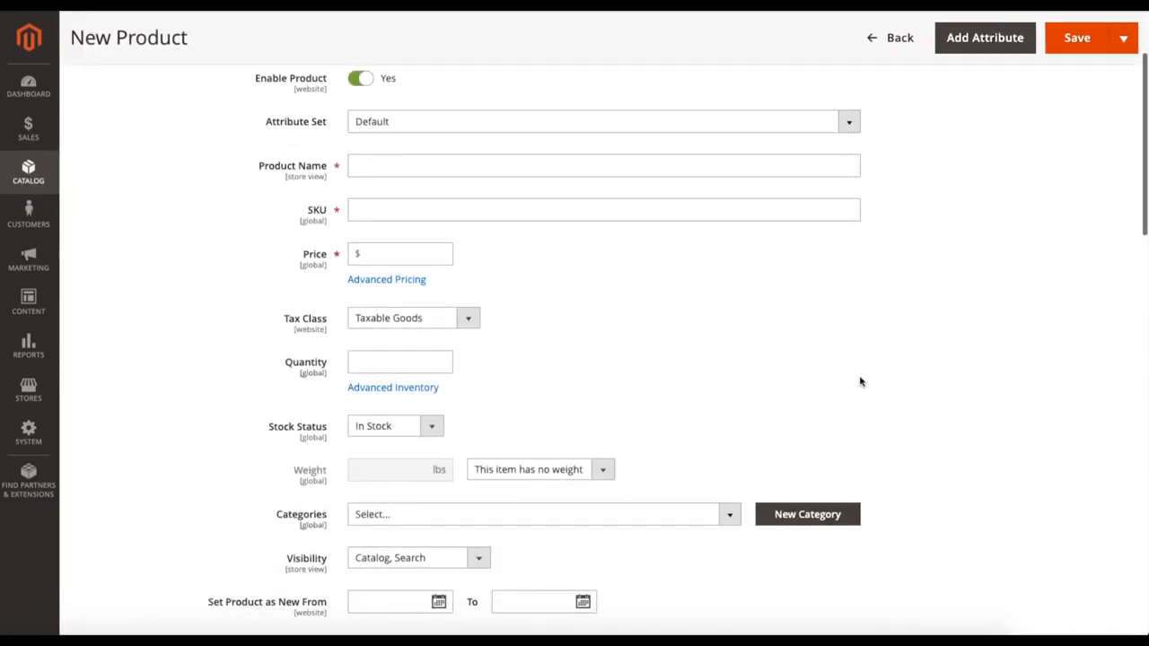
pyautogui.scroll(2, 636, 287)
pyautogui.click(870, 151)
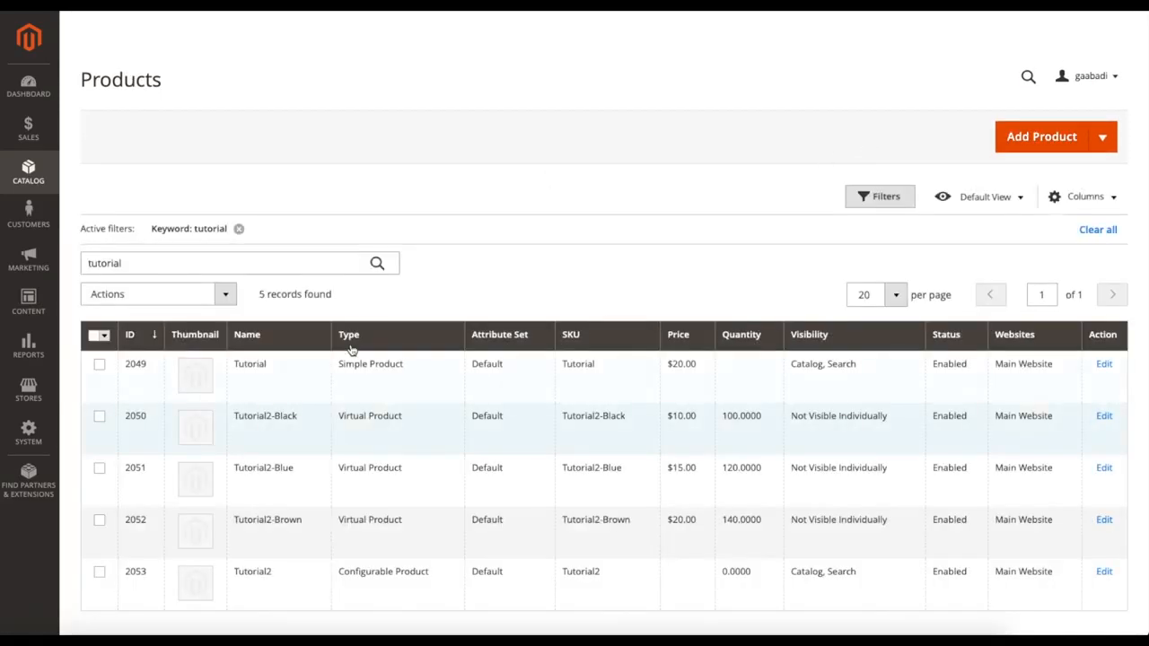
# Step: Leave the product list and open Cache Management from the System tools
pyautogui.scroll(-1, 331, 454)
pyautogui.click(44, 435)
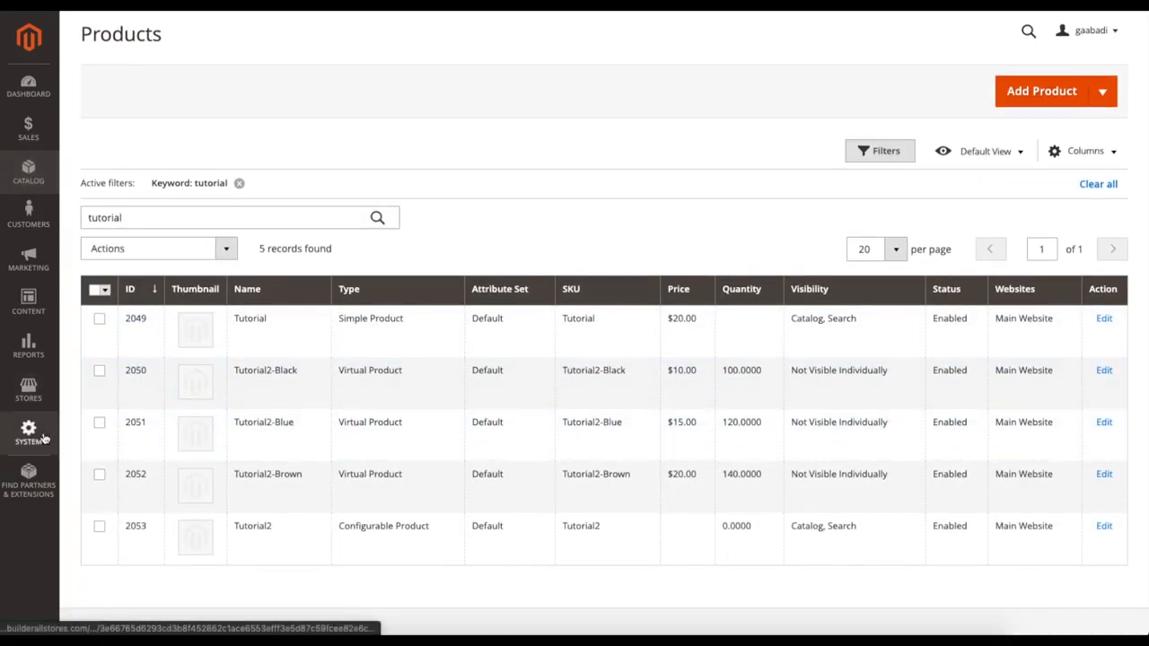
pyautogui.click(111, 422)
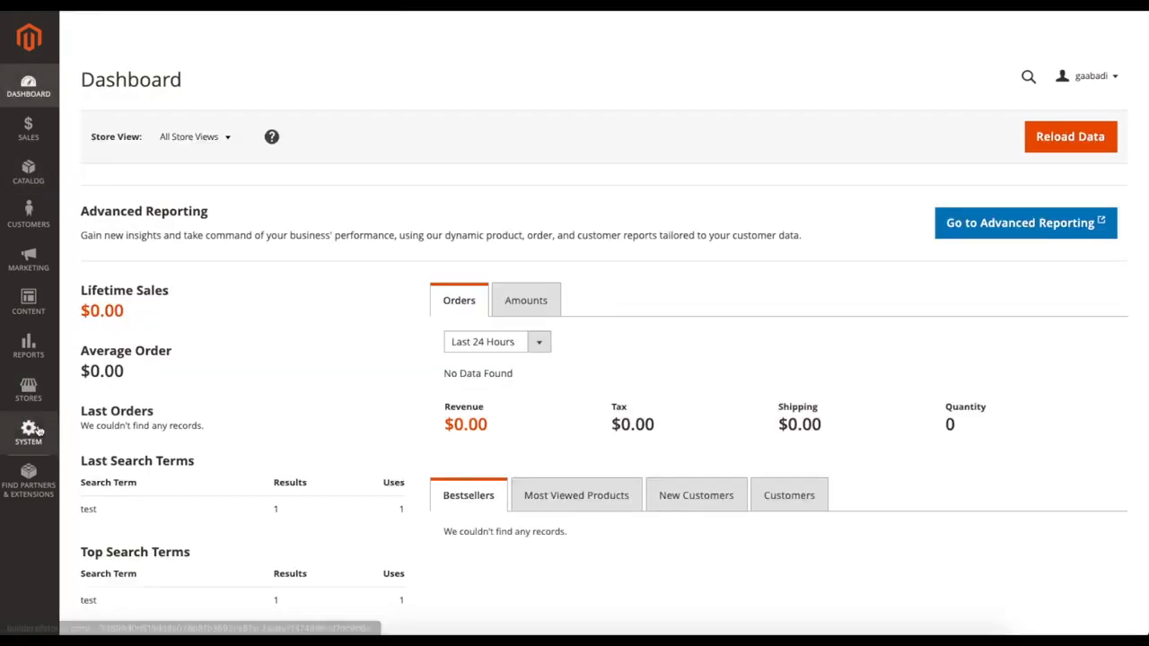
pyautogui.click(29, 432)
pyautogui.click(112, 430)
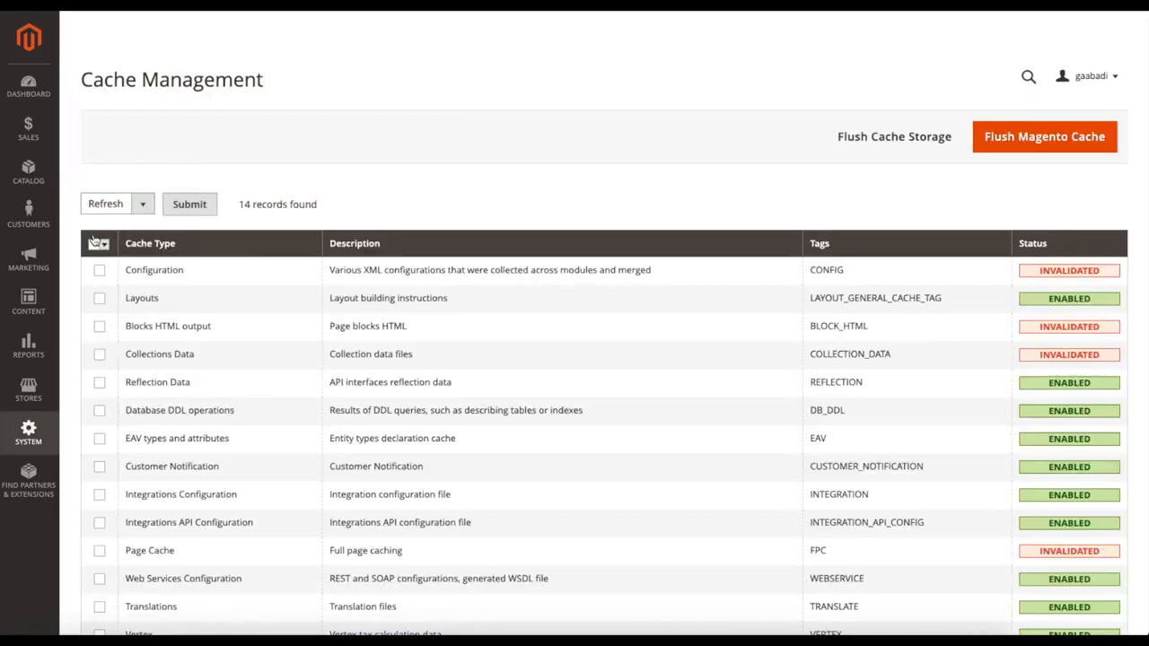
# Step: Refresh all cache types and check their statuses
pyautogui.click(97, 244)
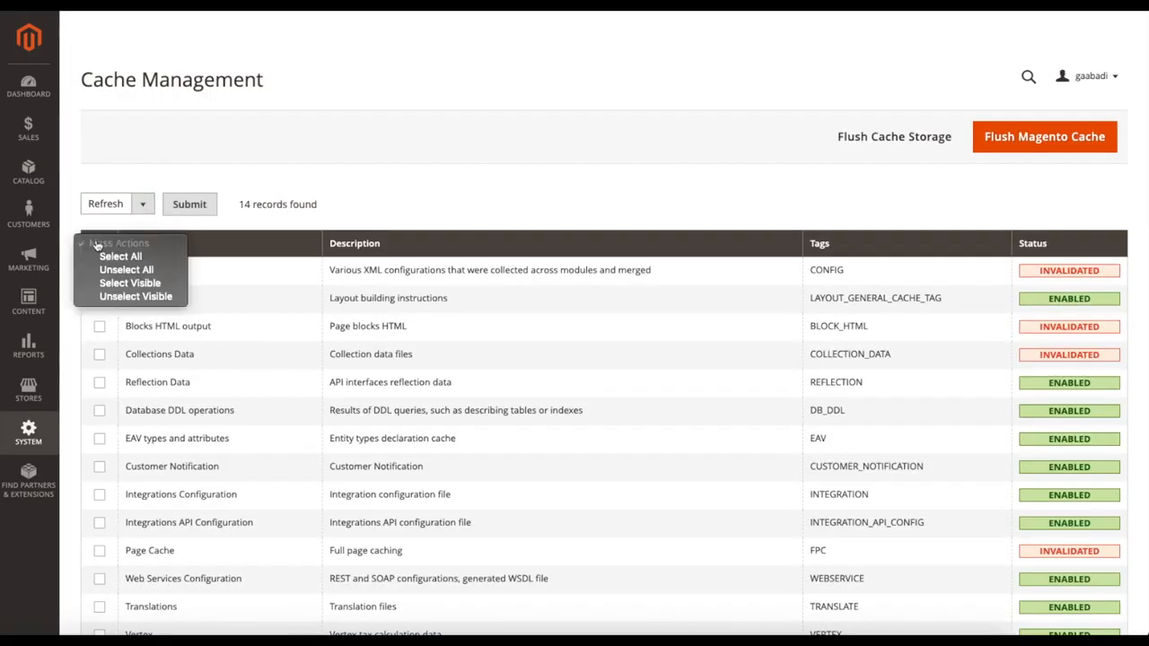
pyautogui.click(121, 257)
pyautogui.click(187, 210)
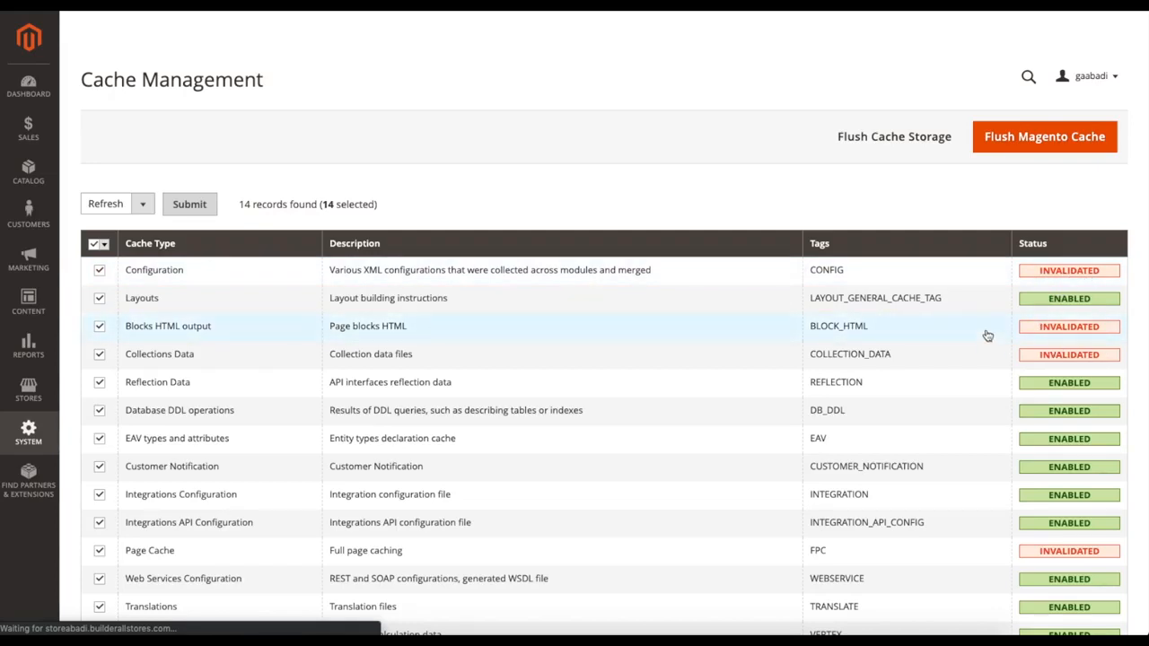
pyautogui.scroll(-1, 992, 350)
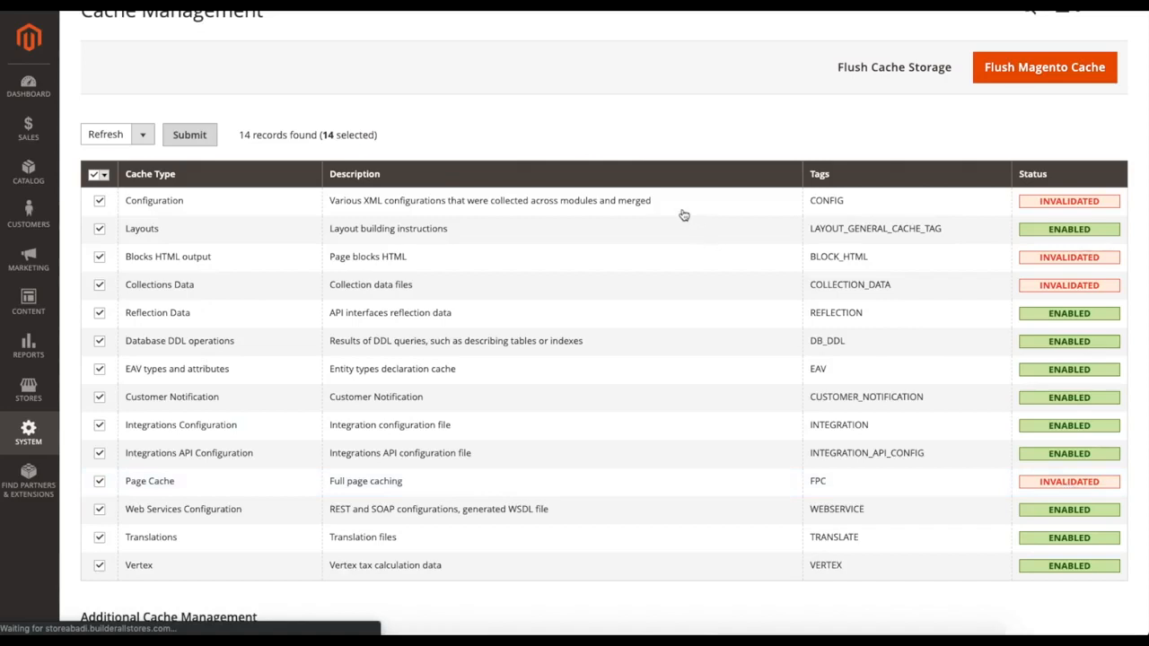
pyautogui.scroll(1, 588, 180)
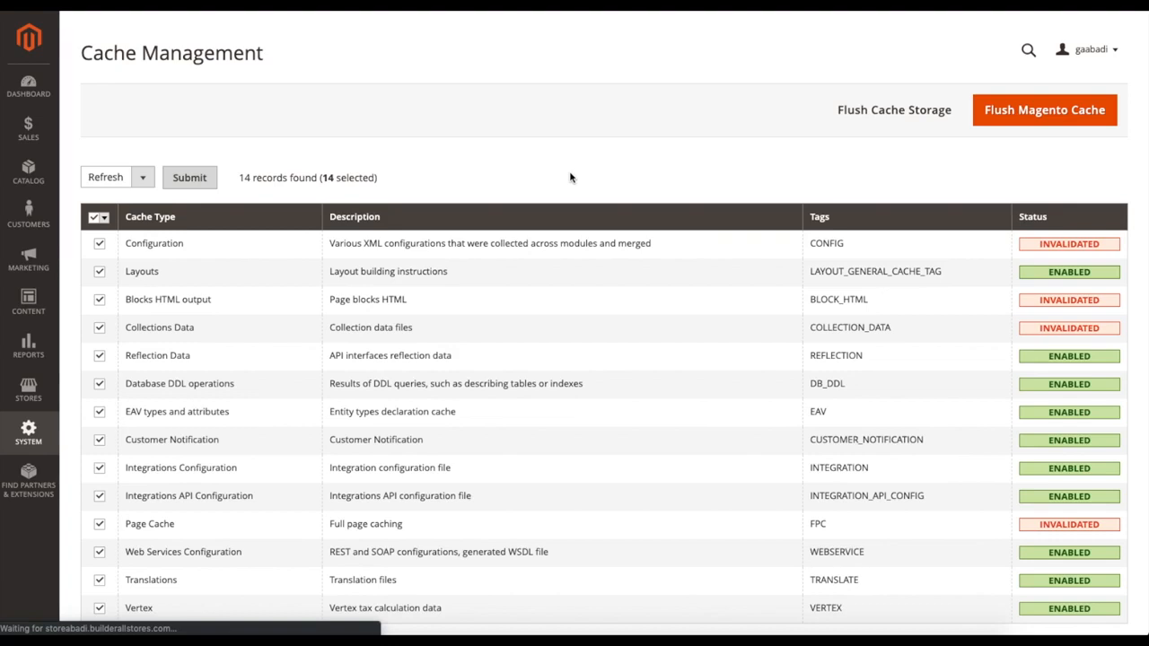
pyautogui.scroll(-1, 574, 231)
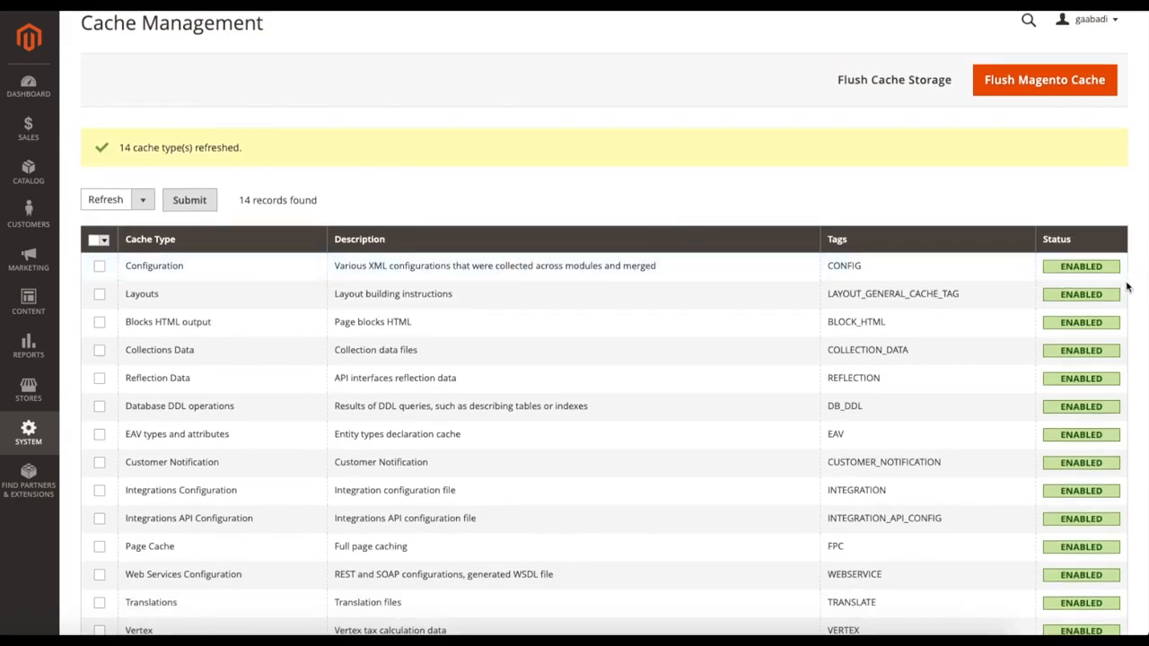
# Step: Leave Cache Management and open the Categories page of the catalog
pyautogui.scroll(-3, 733, 285)
pyautogui.scroll(4, 649, 273)
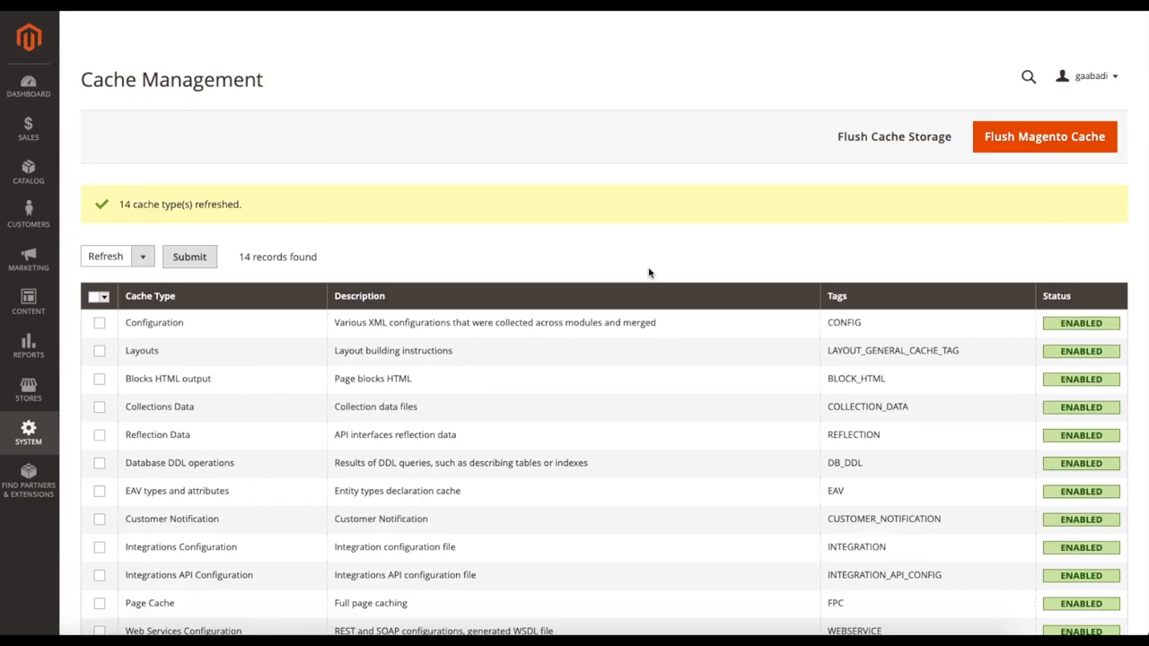
pyautogui.click(38, 181)
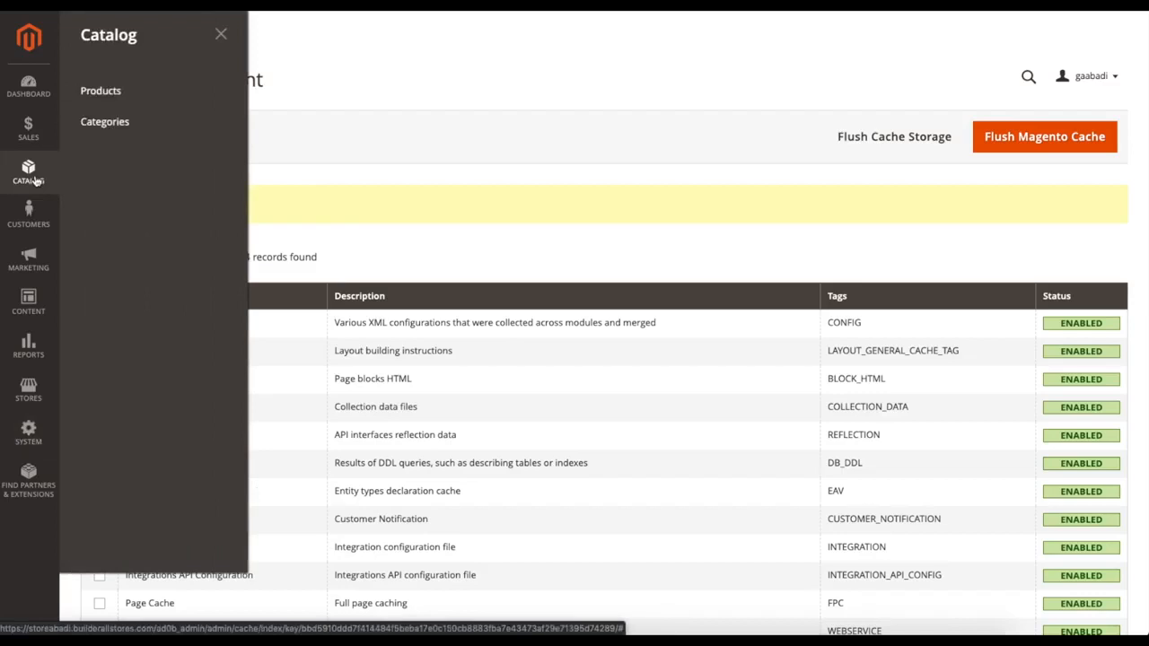
pyautogui.click(128, 133)
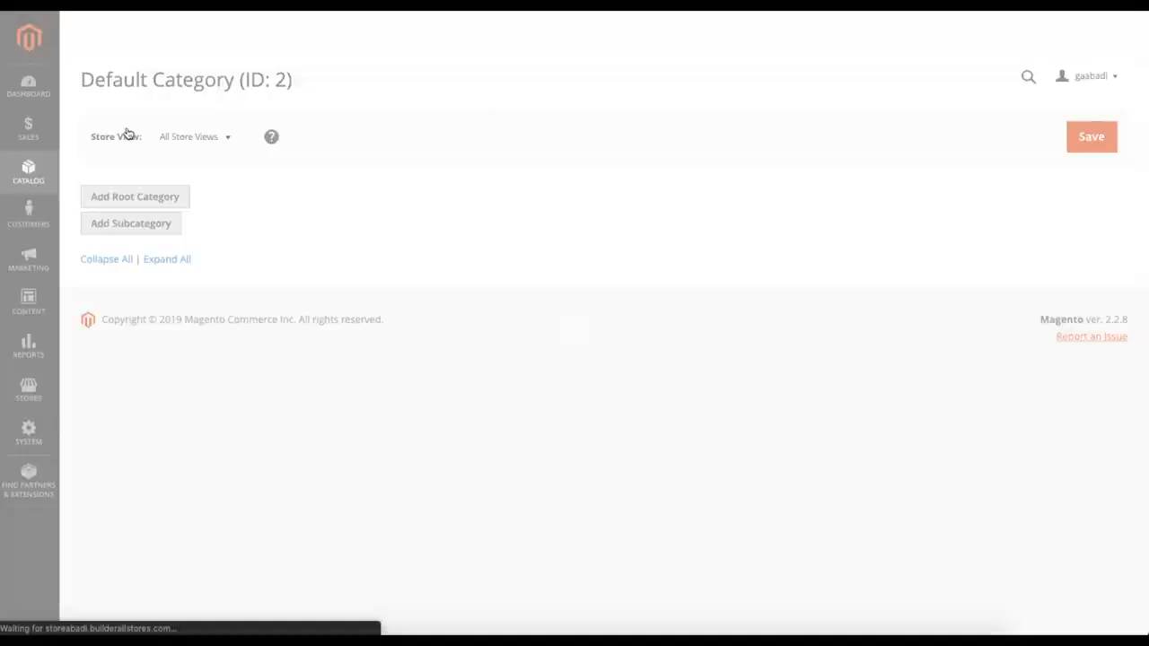
pyautogui.scroll(-1, 311, 267)
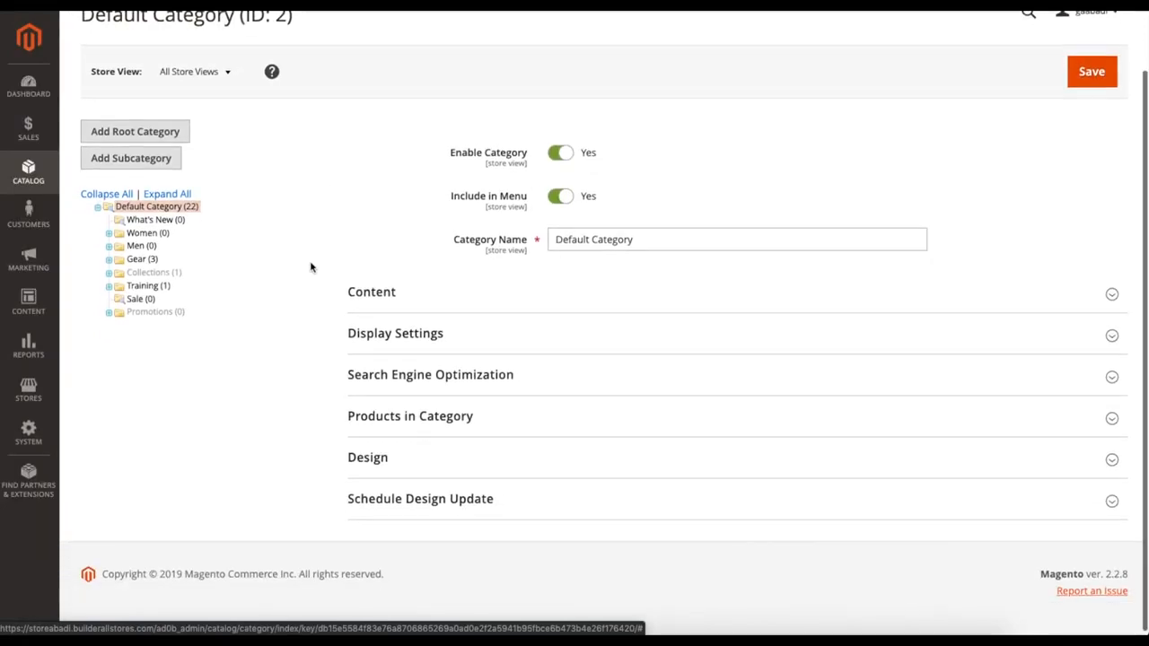
pyautogui.scroll(1, 311, 268)
# Step: Browse the category tree by expanding Women, Men and Gear, view the Bags category, and collapse and re-expand Default Category
pyautogui.click(109, 276)
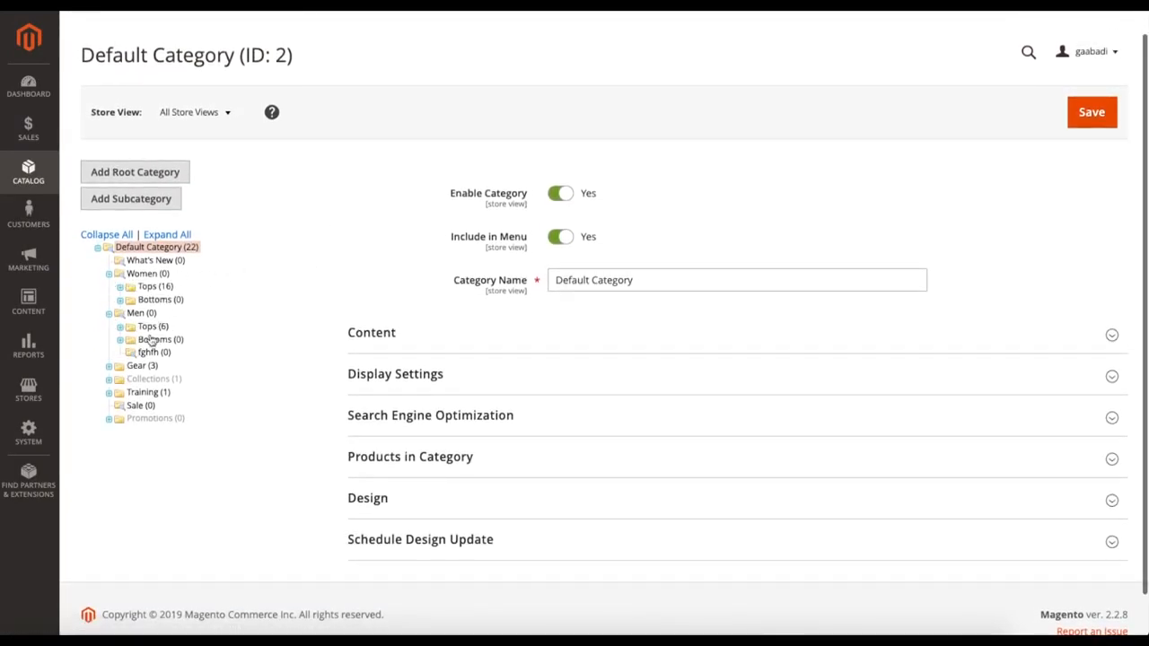
pyautogui.click(109, 366)
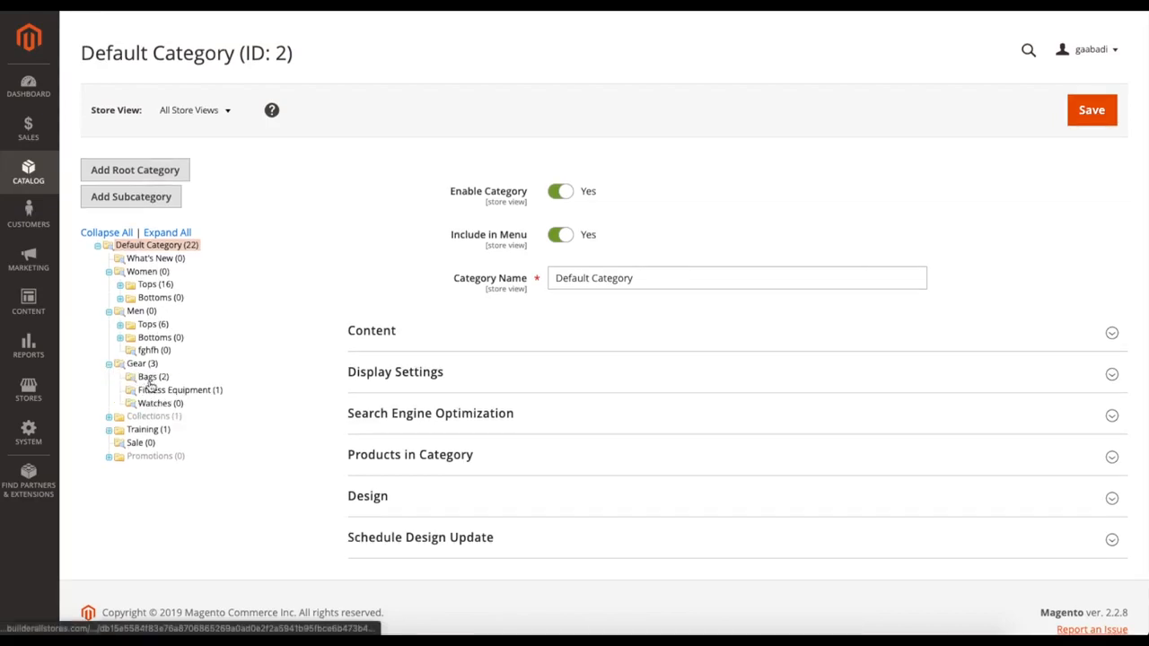
pyautogui.click(151, 378)
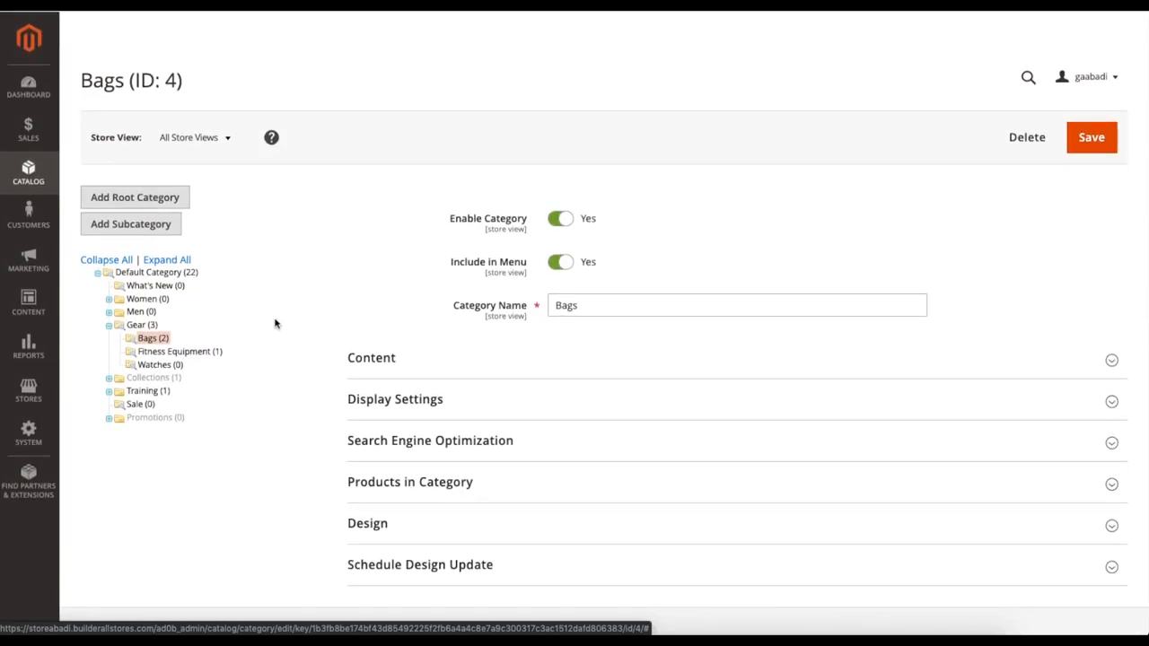
pyautogui.scroll(-1, 275, 319)
pyautogui.scroll(1, 275, 319)
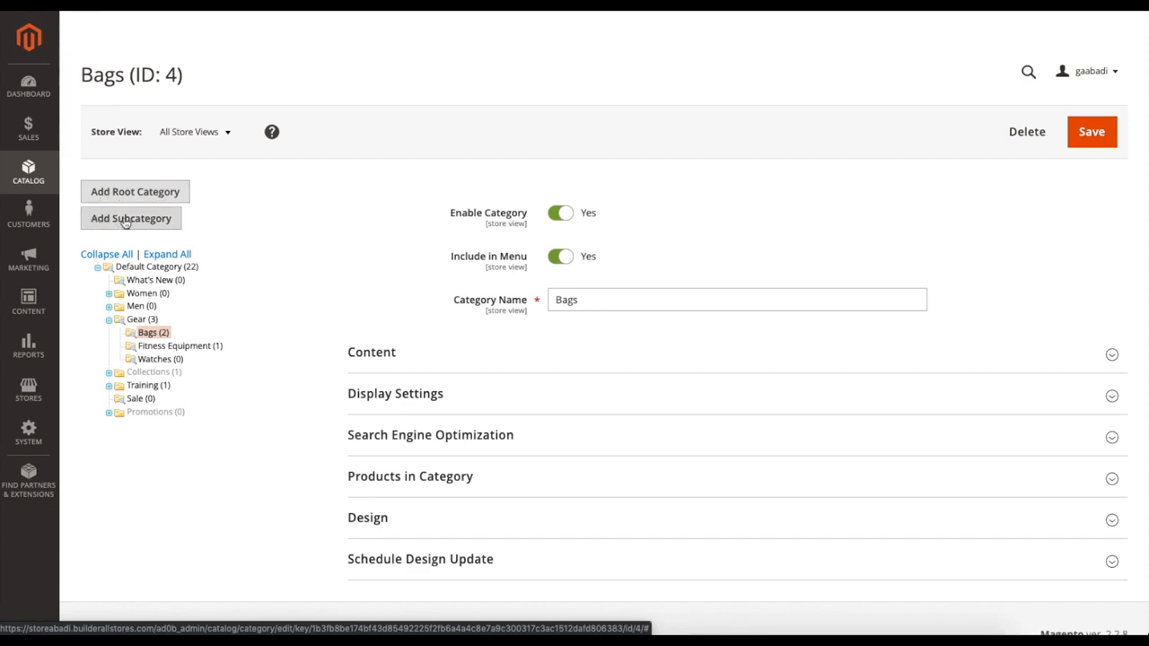
pyautogui.click(98, 269)
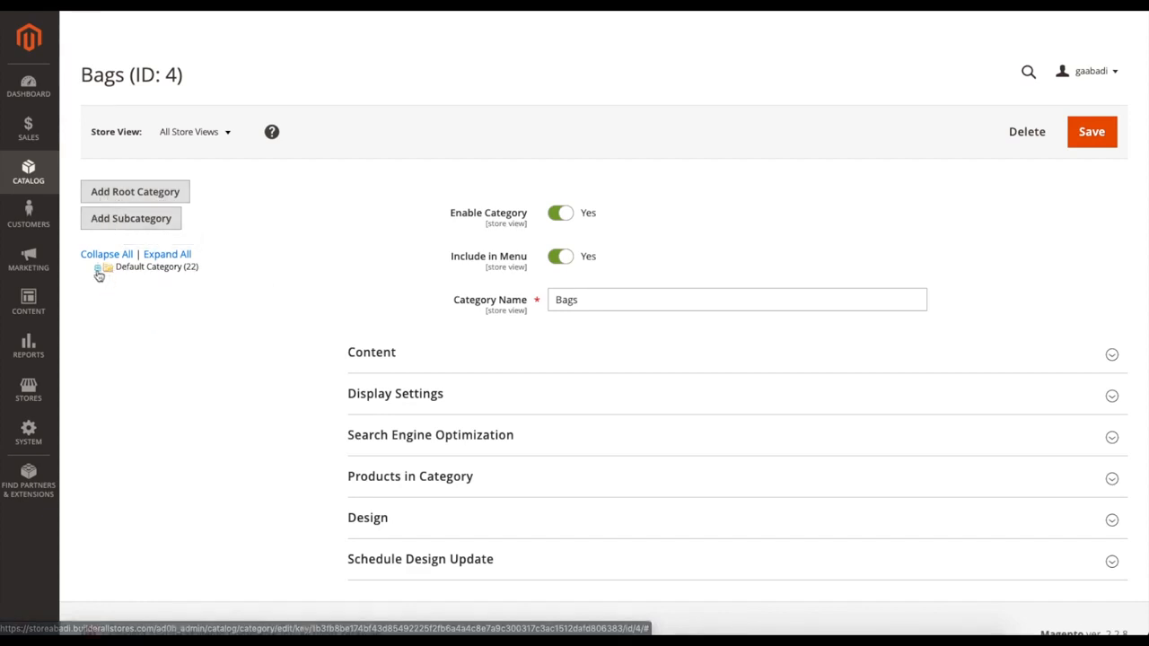
pyautogui.click(98, 270)
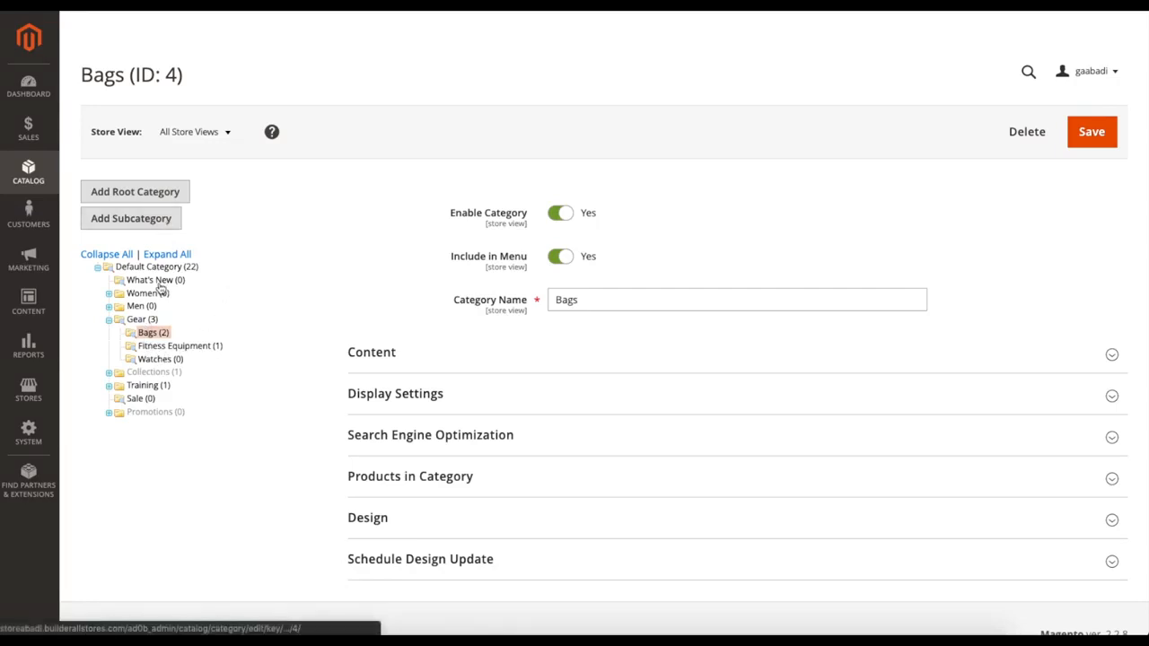
# Step: Move the Bags category under Sale in the category tree, and return it to Gear, confirming both moves
pyautogui.moveTo(151, 334)
pyautogui.mouseDown()
pyautogui.moveTo(163, 337)
pyautogui.moveTo(154, 384)
pyautogui.moveTo(148, 333)
pyautogui.mouseUp()
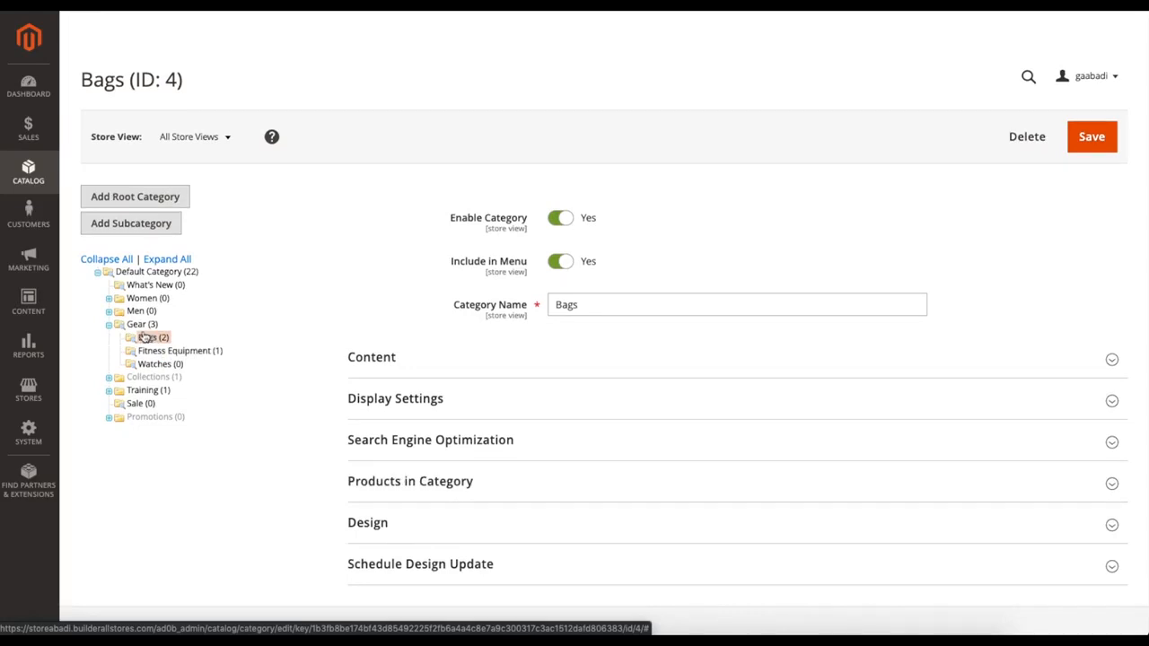
pyautogui.moveTo(153, 341); pyautogui.dragTo(135, 408)
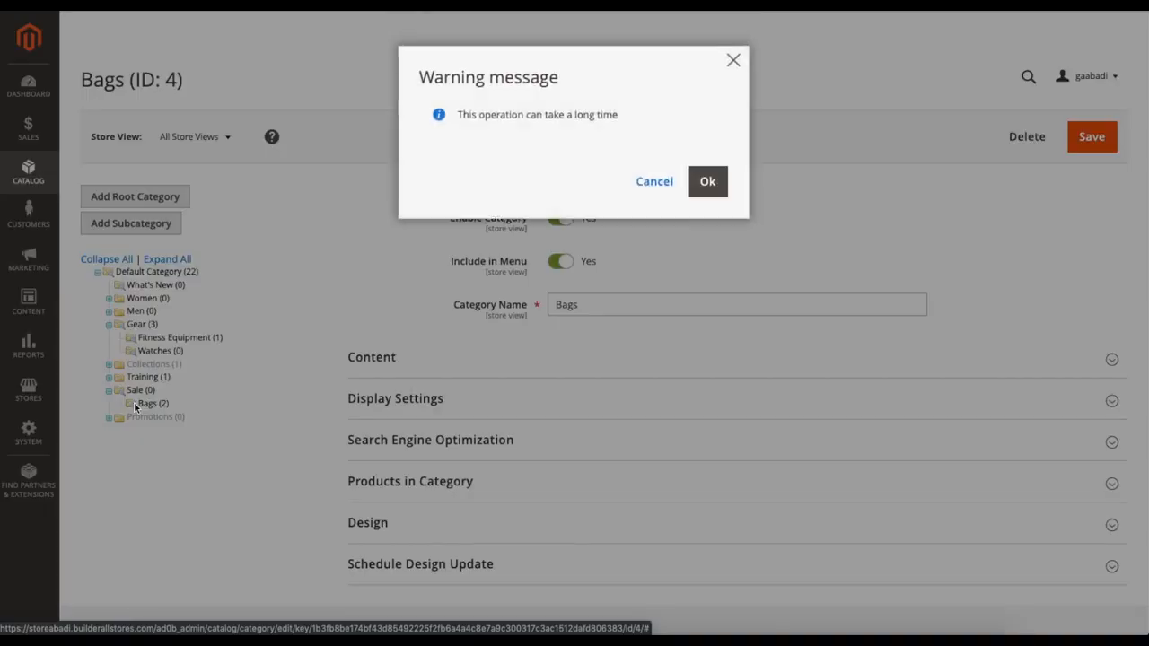
pyautogui.click(720, 196)
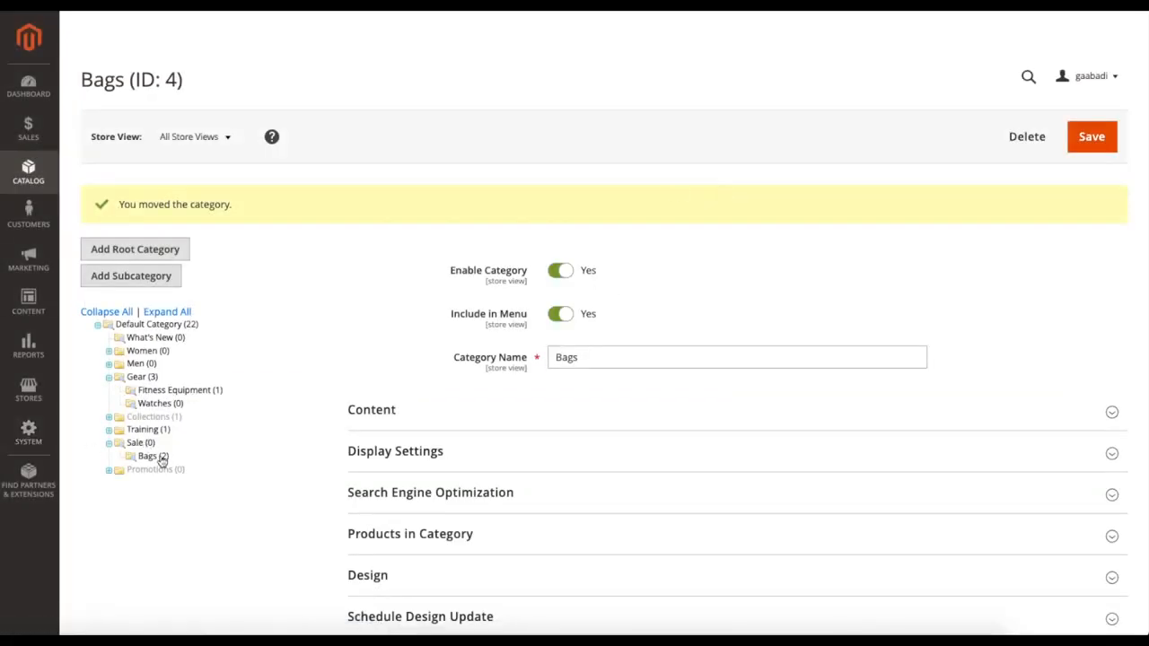
pyautogui.moveTo(147, 460); pyautogui.dragTo(141, 386)
pyautogui.click(705, 185)
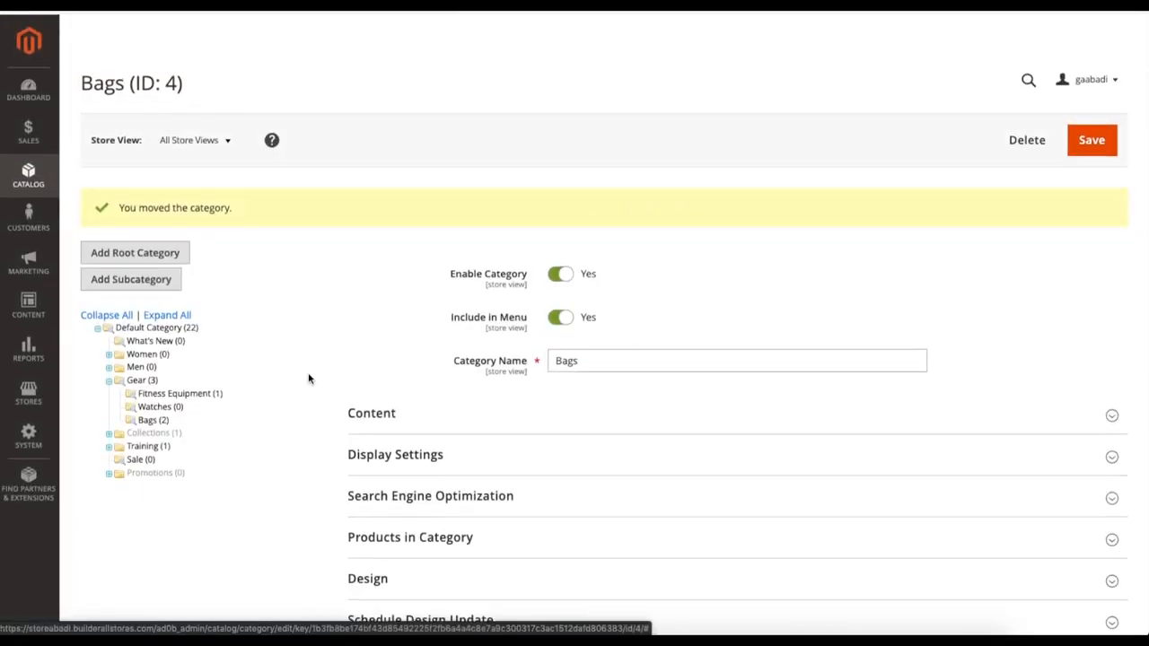
# Step: Start a new root category and name it Tutorial
pyautogui.click(148, 257)
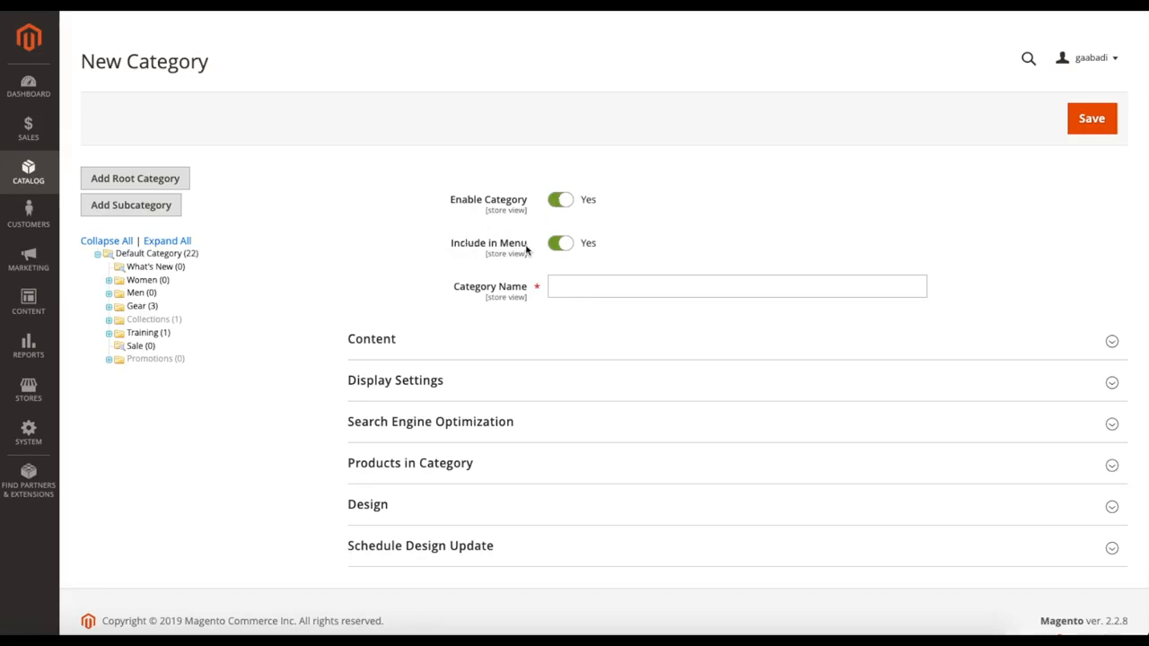
pyautogui.click(575, 288)
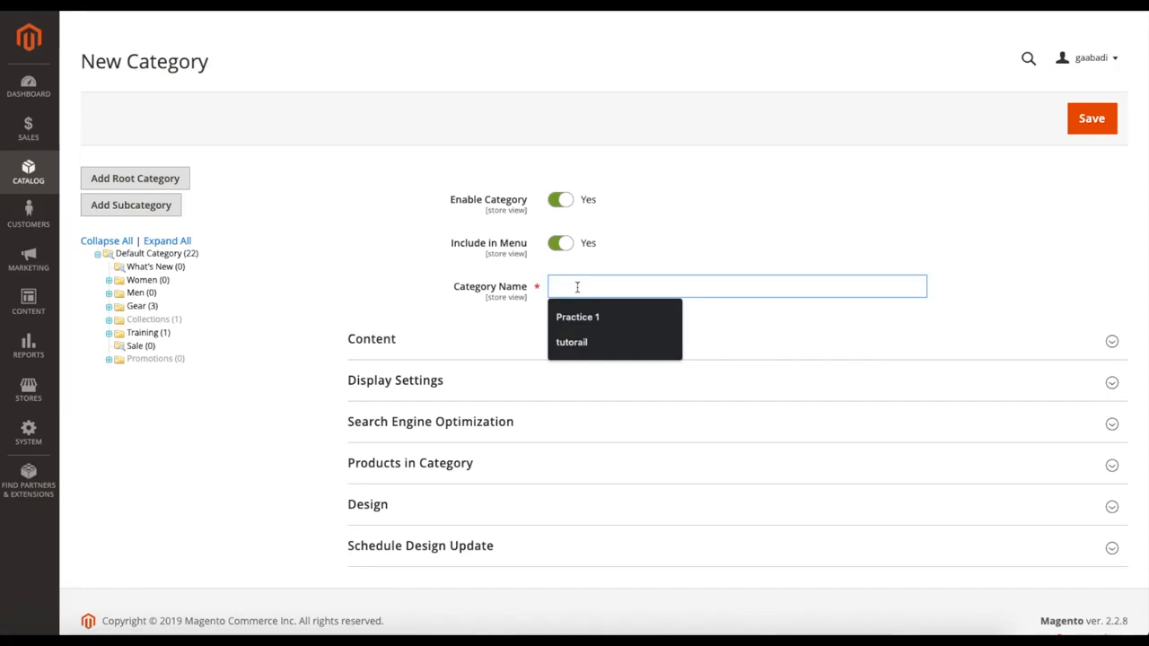
pyautogui.write('Tutorial')
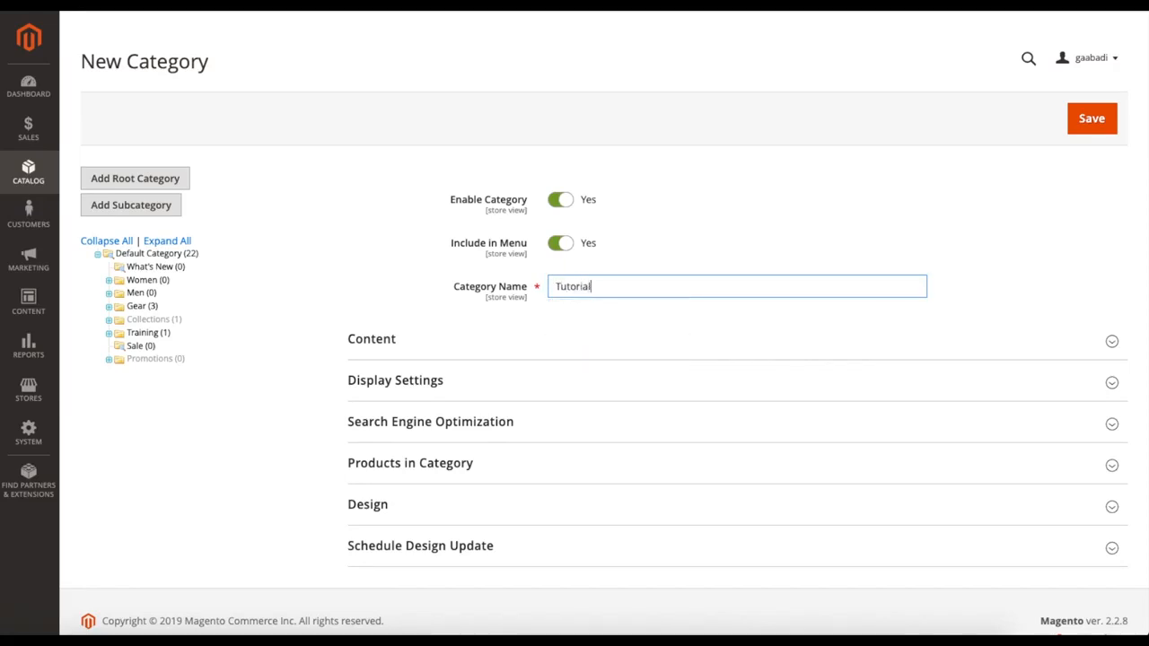
# Step: Examine the new category's Content options, including the available static blocks, and open its Display Settings
pyautogui.scroll(-1, 380, 300)
pyautogui.click(380, 297)
pyautogui.scroll(-2, 428, 377)
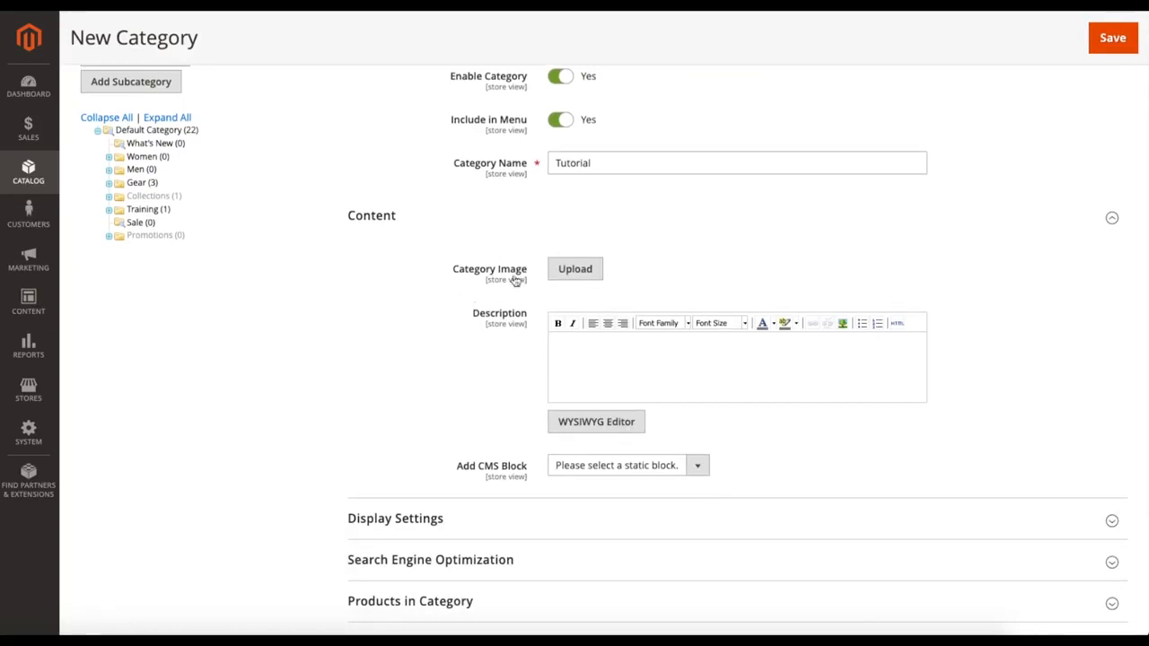
pyautogui.scroll(-2, 452, 344)
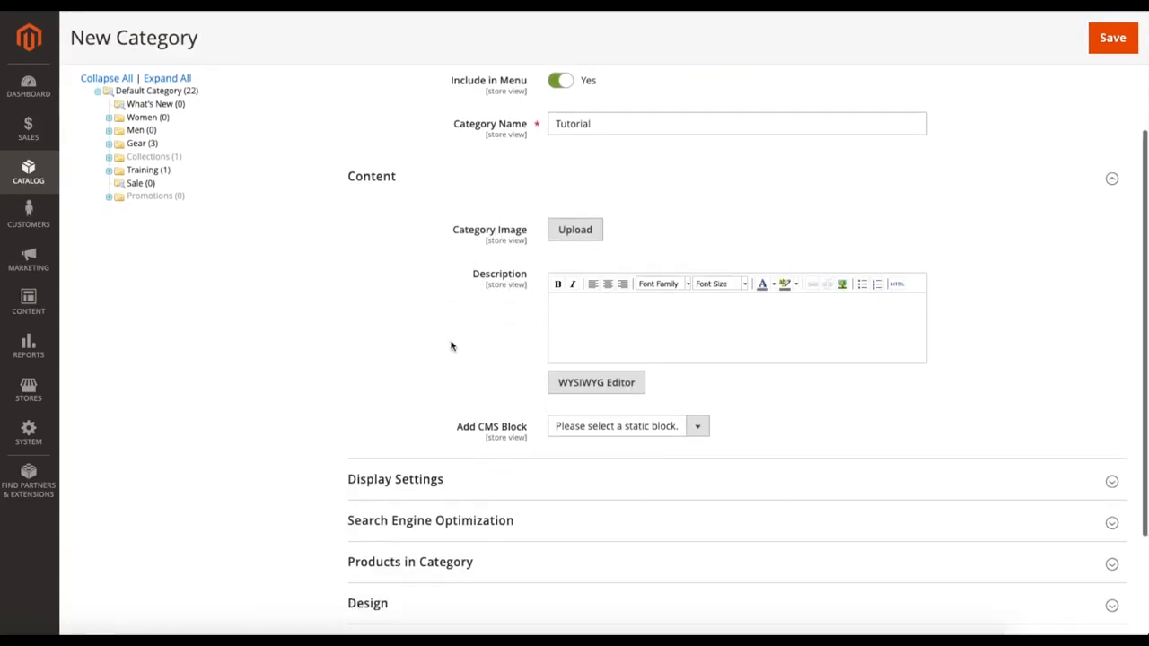
pyautogui.click(463, 397)
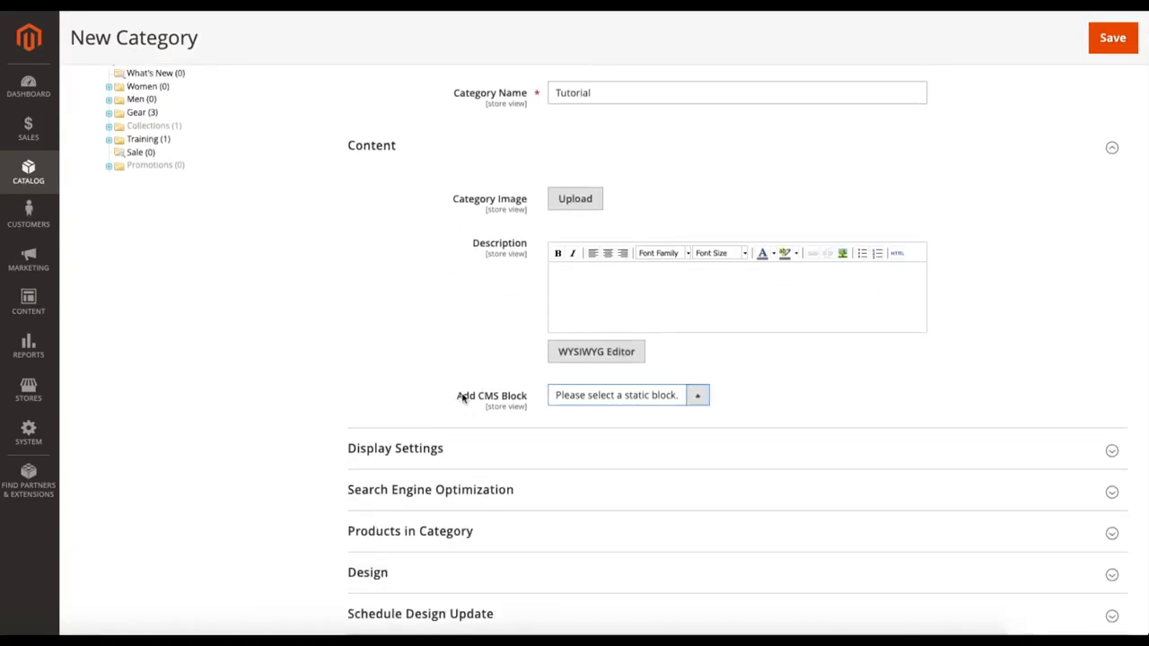
pyautogui.click(581, 398)
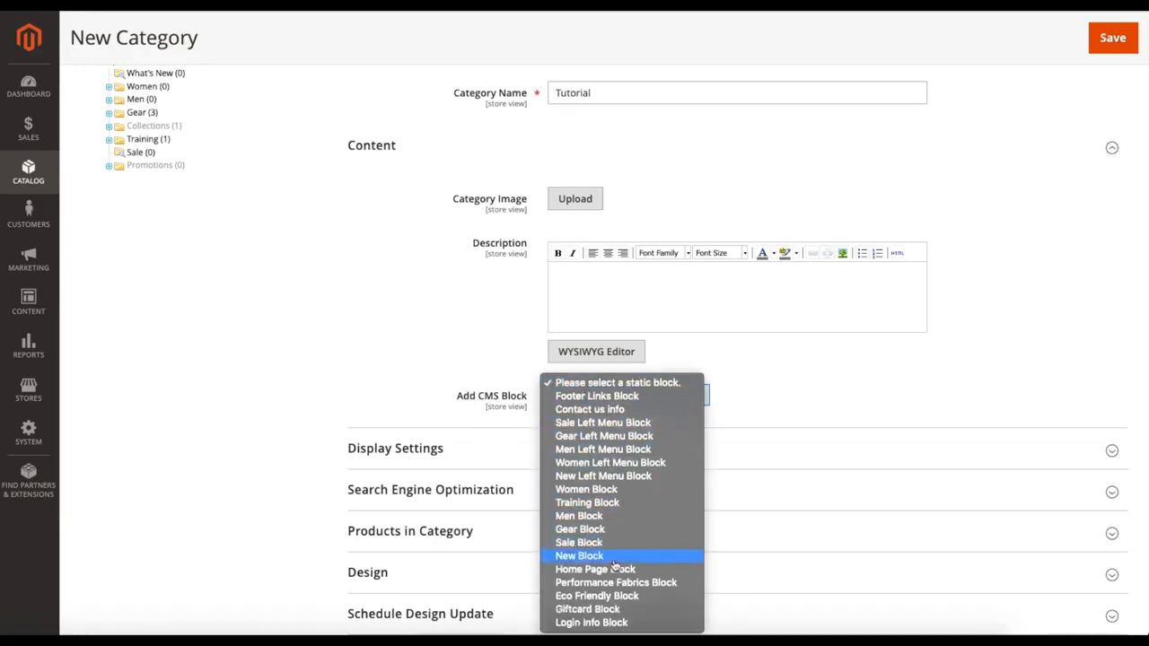
pyautogui.click(600, 384)
pyautogui.scroll(-3, 252, 326)
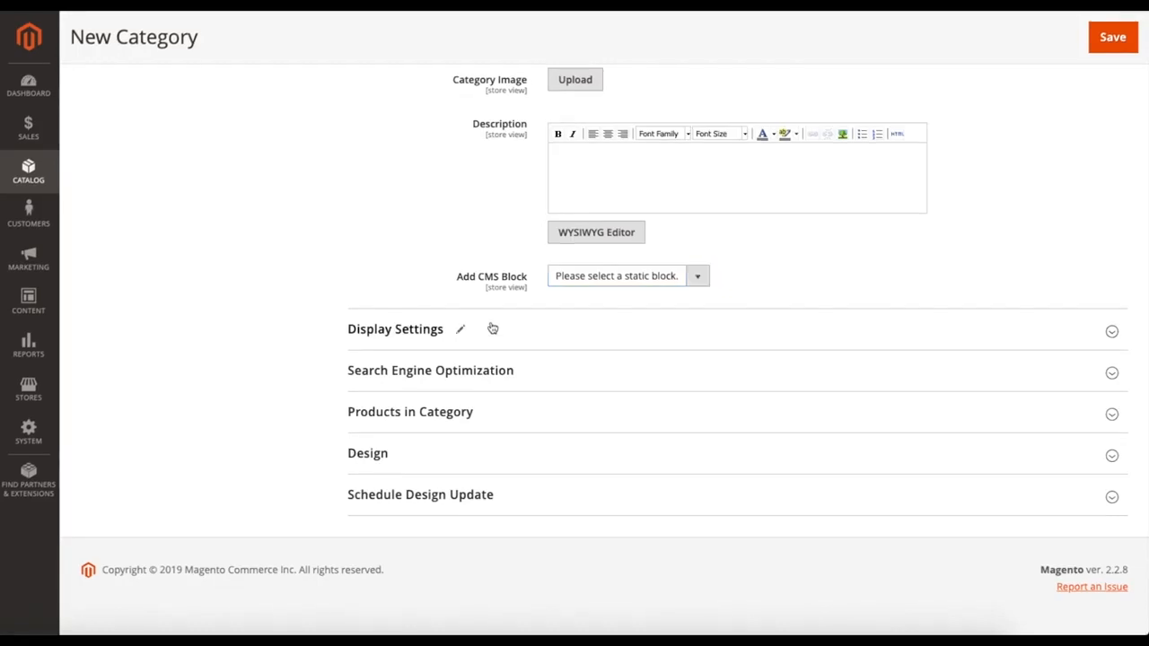
pyautogui.click(489, 330)
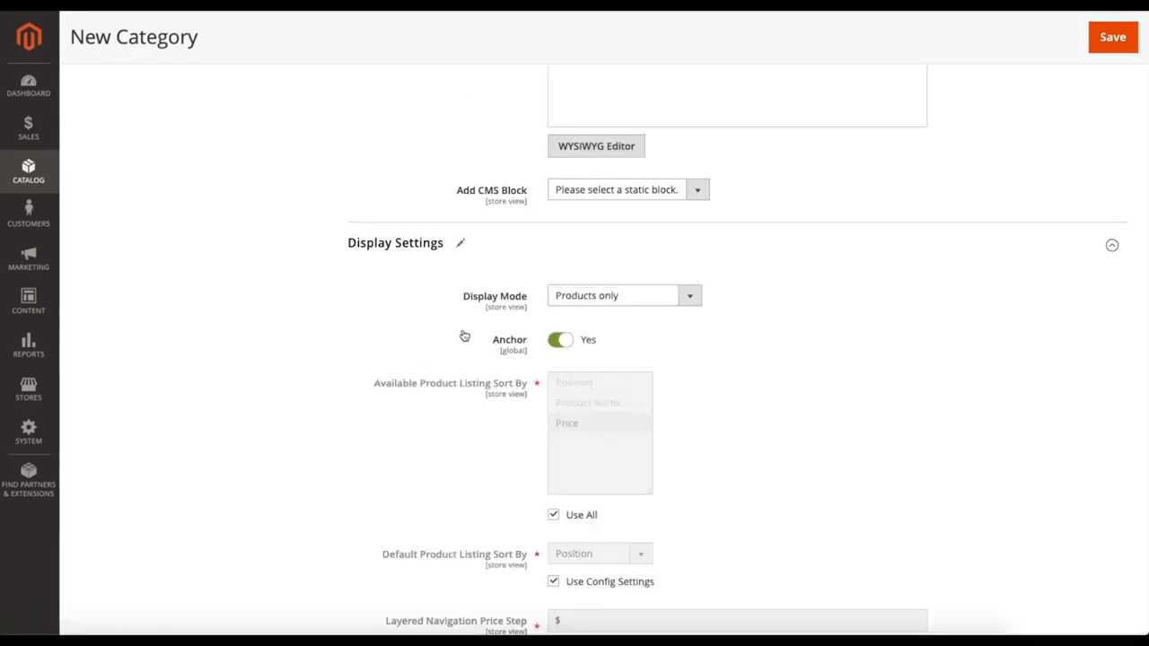
pyautogui.scroll(-1, 428, 327)
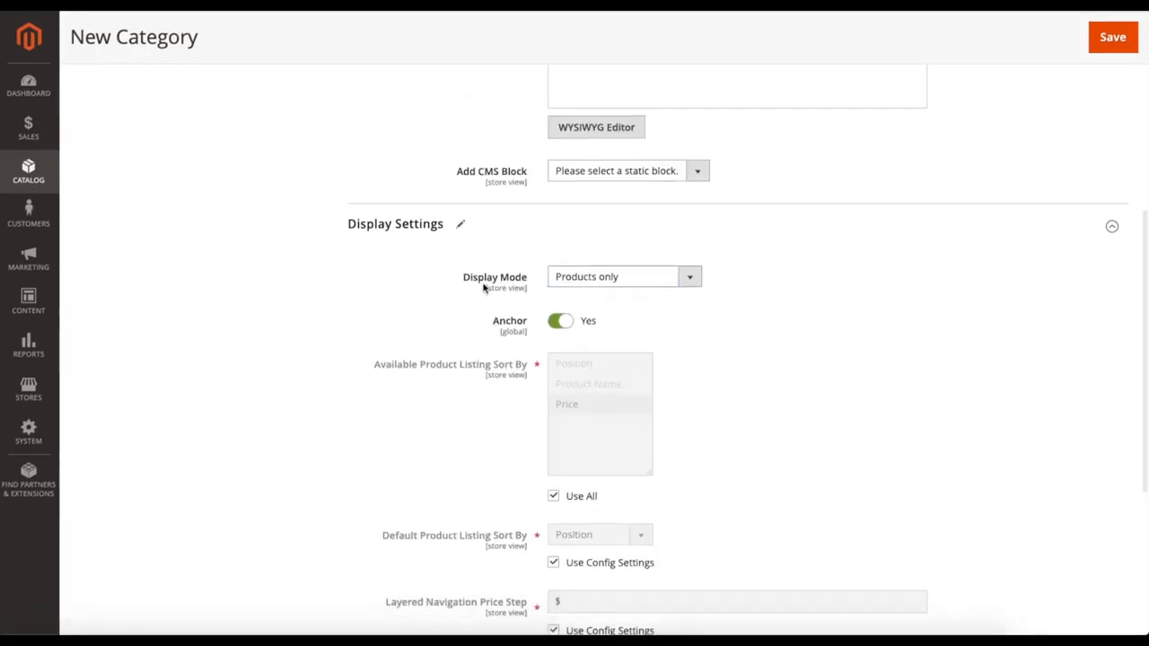
# Step: Try the Static block and products display mode with the static block choices, and restore the mode to Products only
pyautogui.click(615, 278)
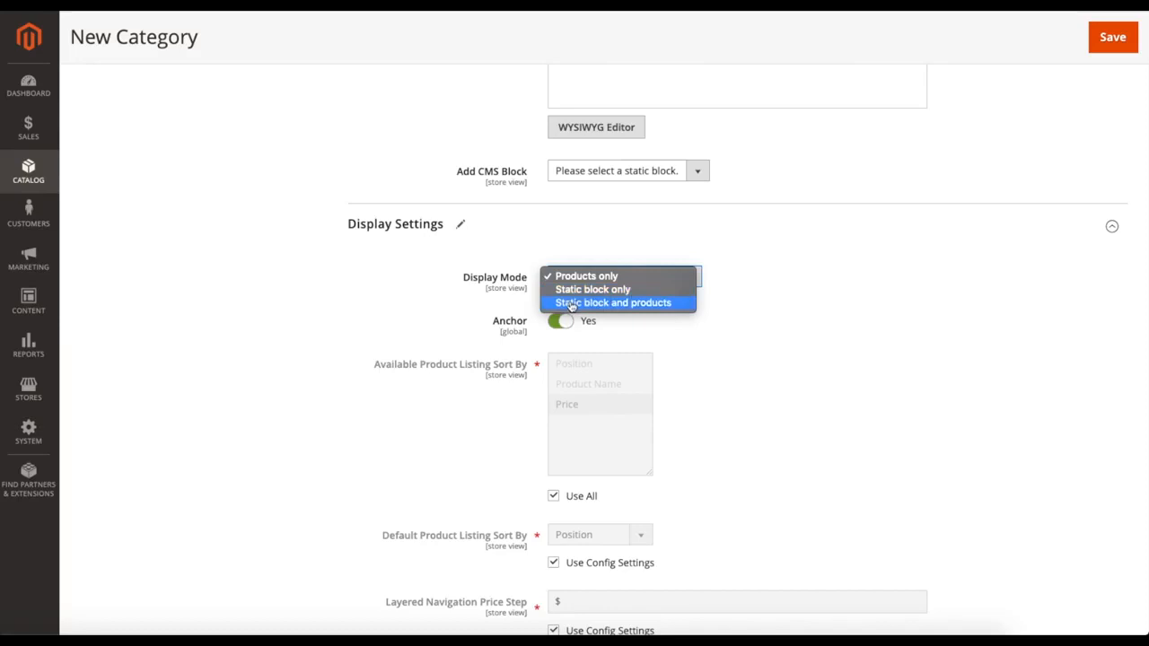
pyautogui.click(626, 306)
pyautogui.click(588, 179)
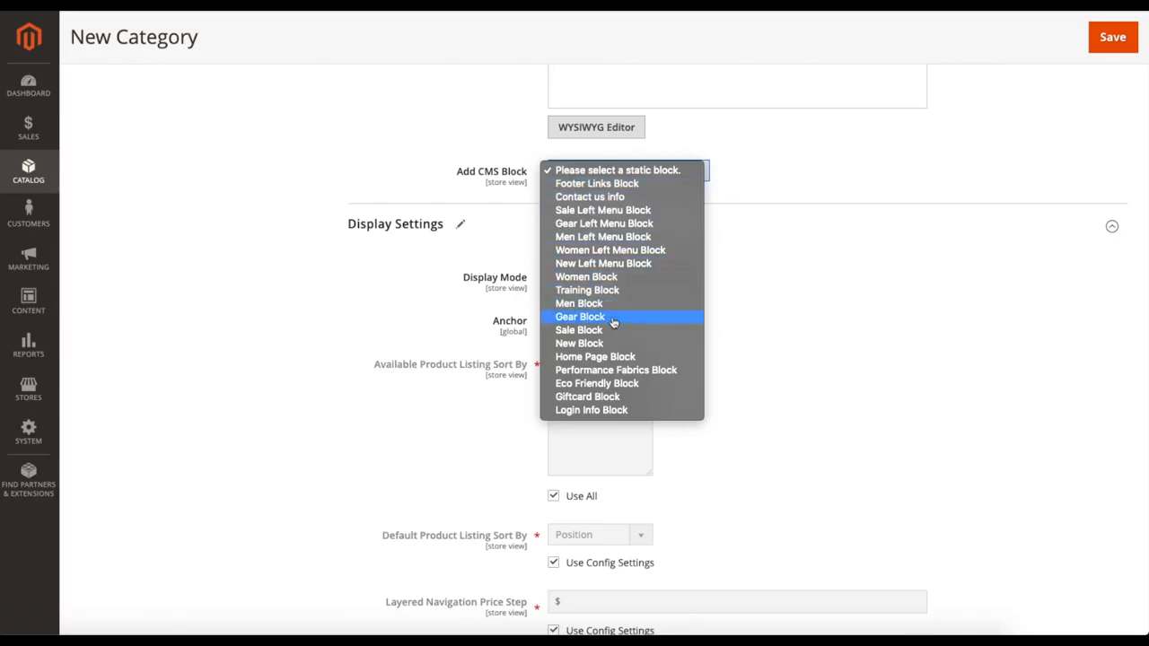
pyautogui.click(616, 278)
pyautogui.click(616, 277)
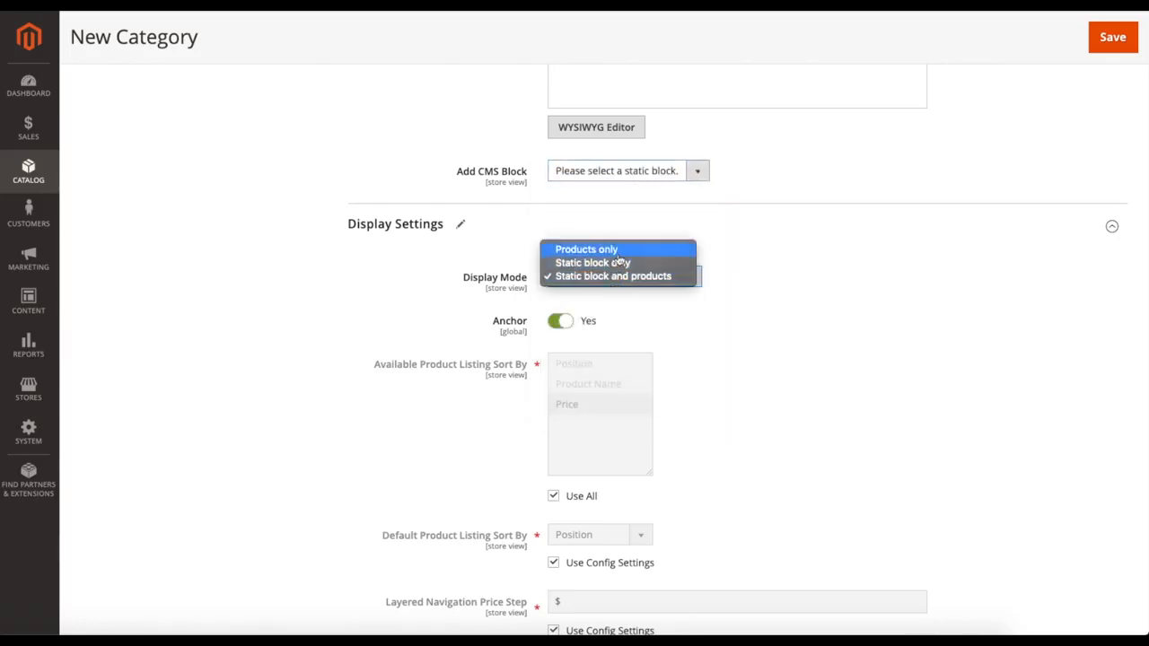
pyautogui.click(591, 250)
# Step: Switch the Anchor and Use All sort options off and back on for the new category
pyautogui.scroll(-1, 816, 340)
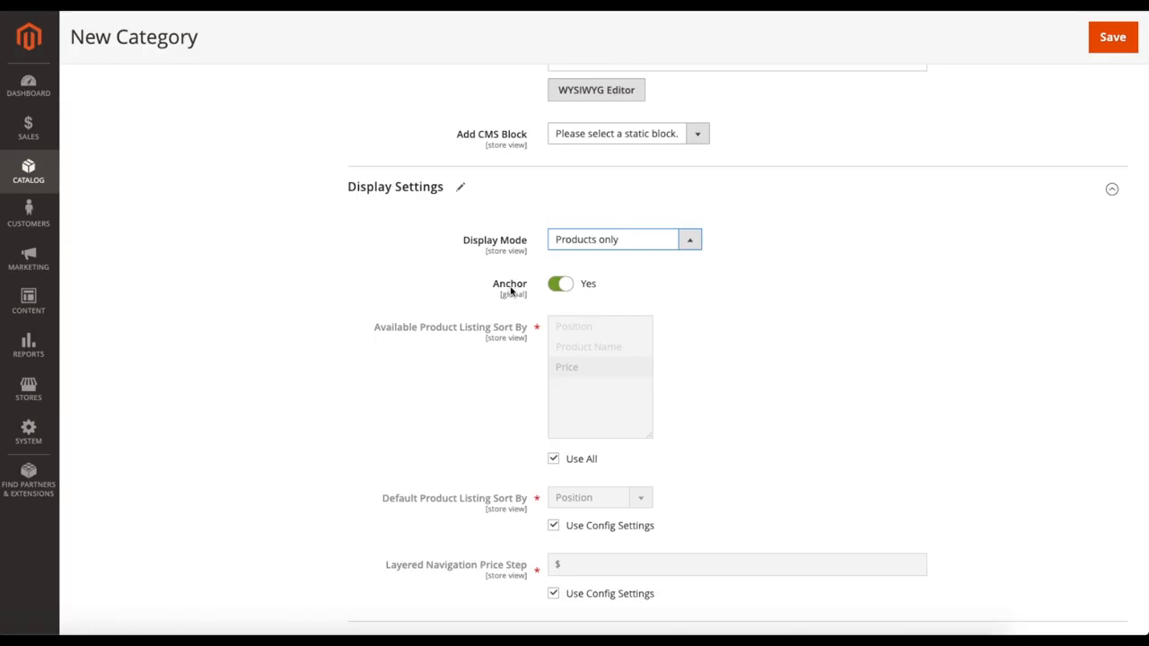
pyautogui.click(563, 285)
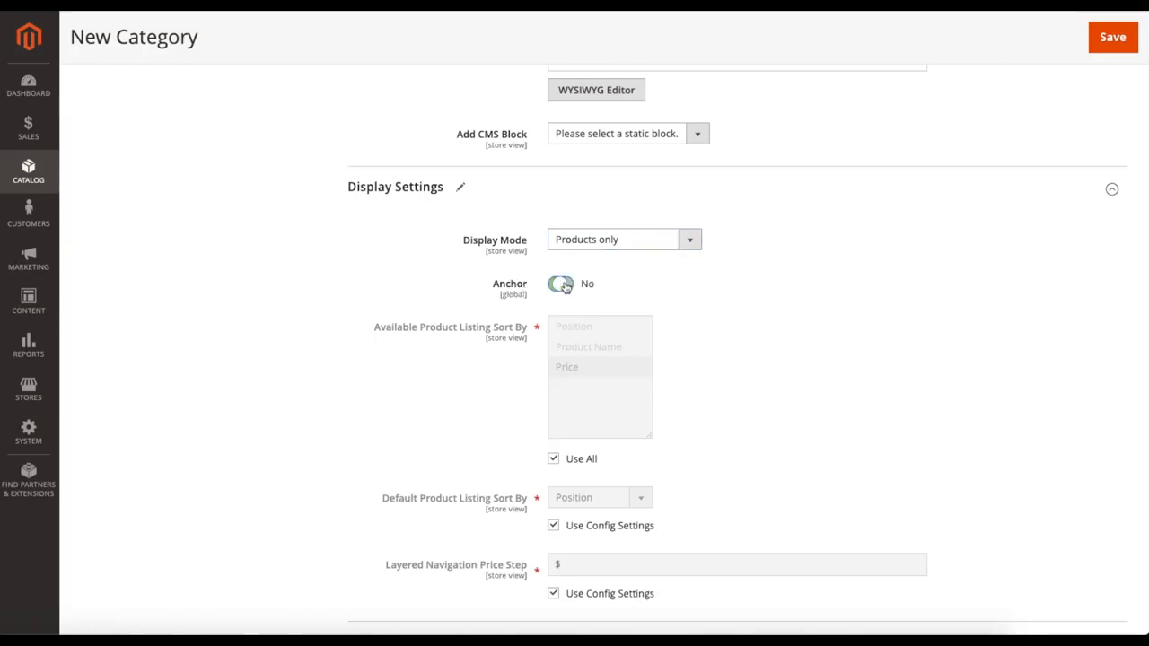
pyautogui.click(567, 287)
pyautogui.scroll(-2, 726, 316)
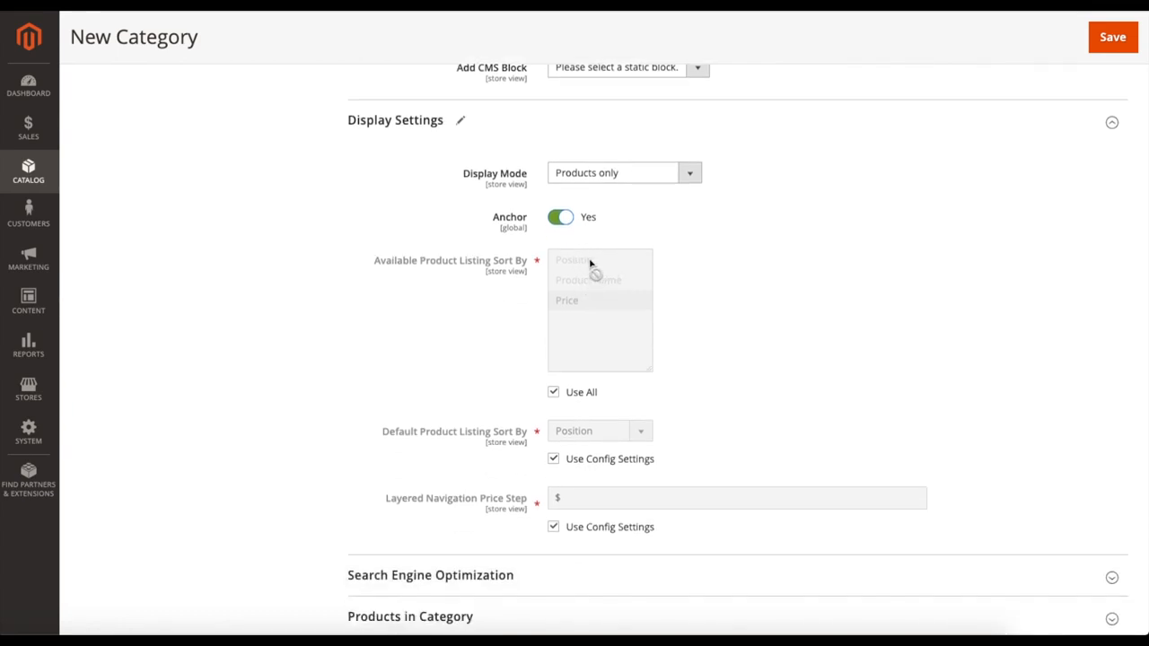
pyautogui.click(553, 391)
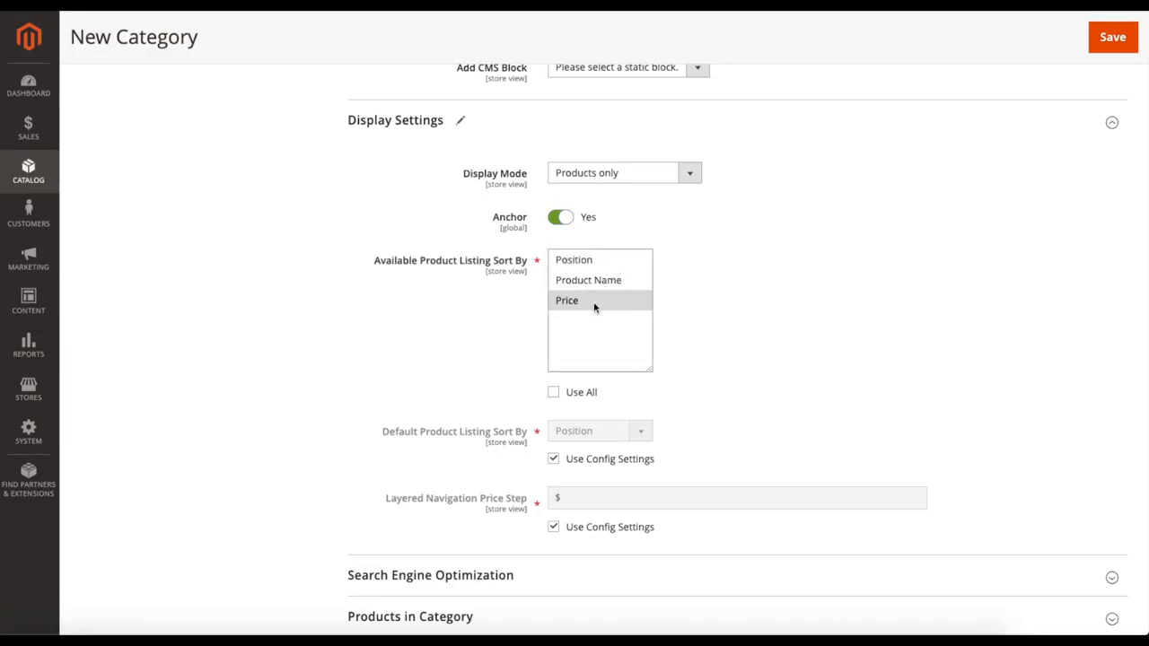
pyautogui.click(554, 393)
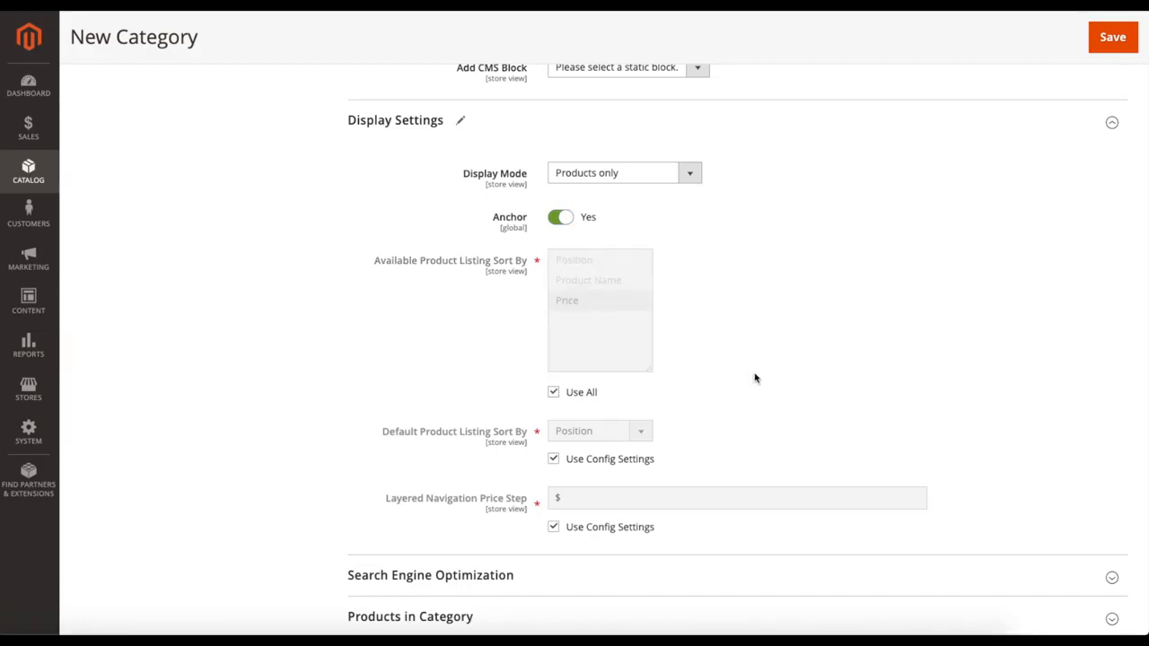
# Step: Override the config setting for Default Product Listing Sort By and set it to Product Name
pyautogui.scroll(-2, 755, 378)
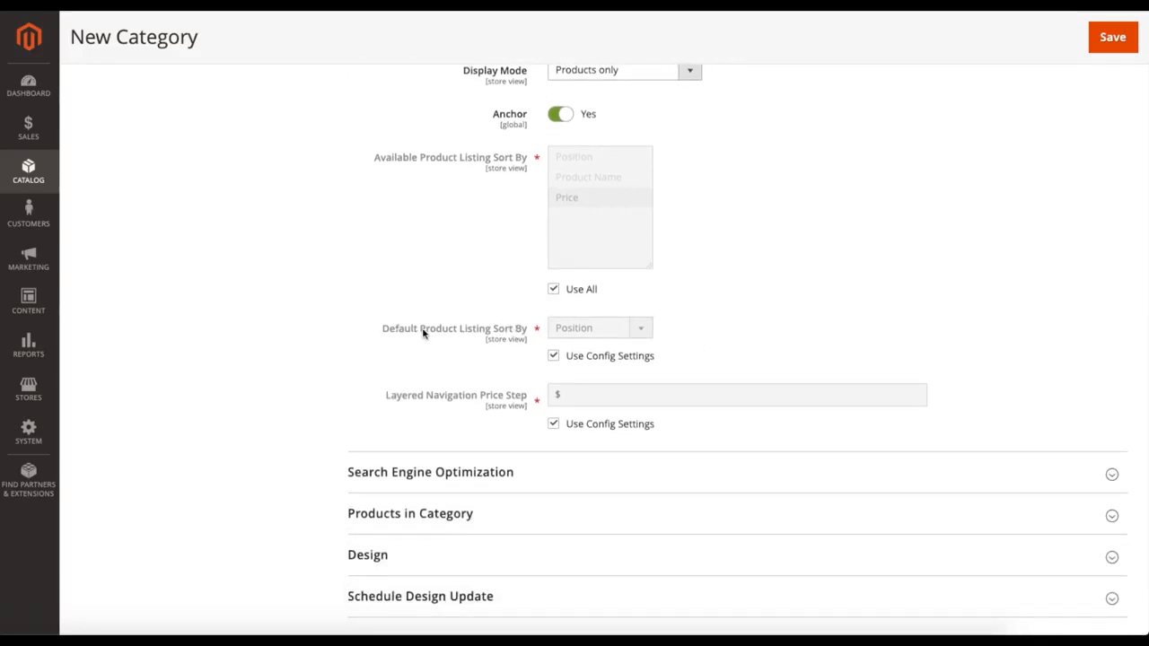
pyautogui.click(554, 356)
pyautogui.click(588, 331)
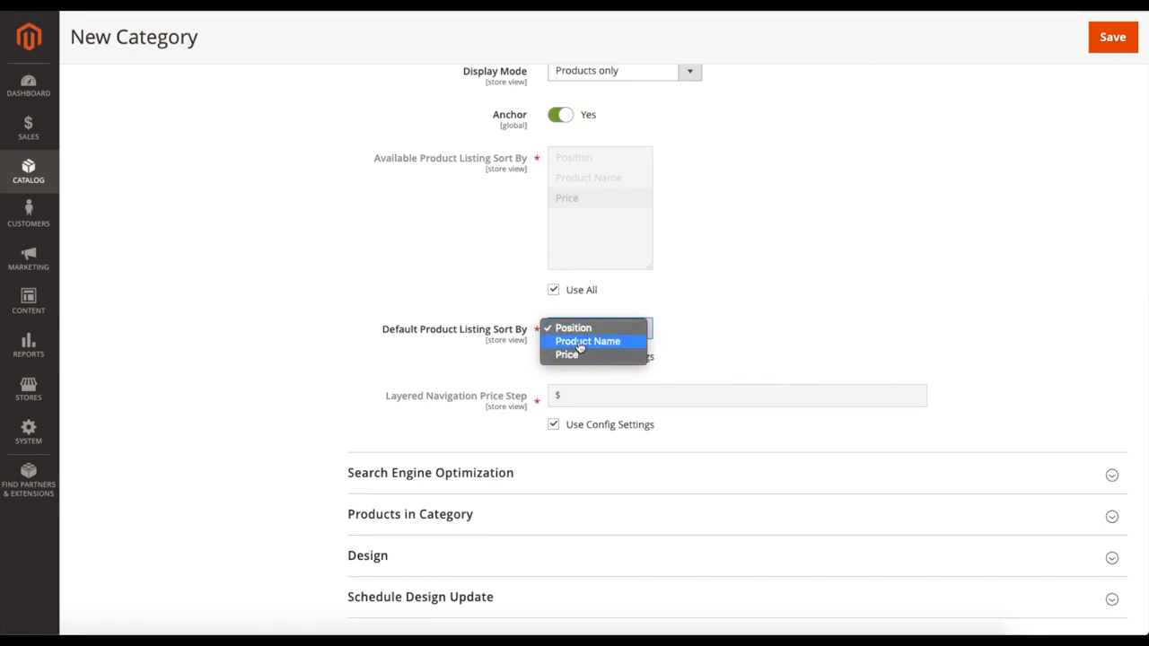
pyautogui.click(581, 342)
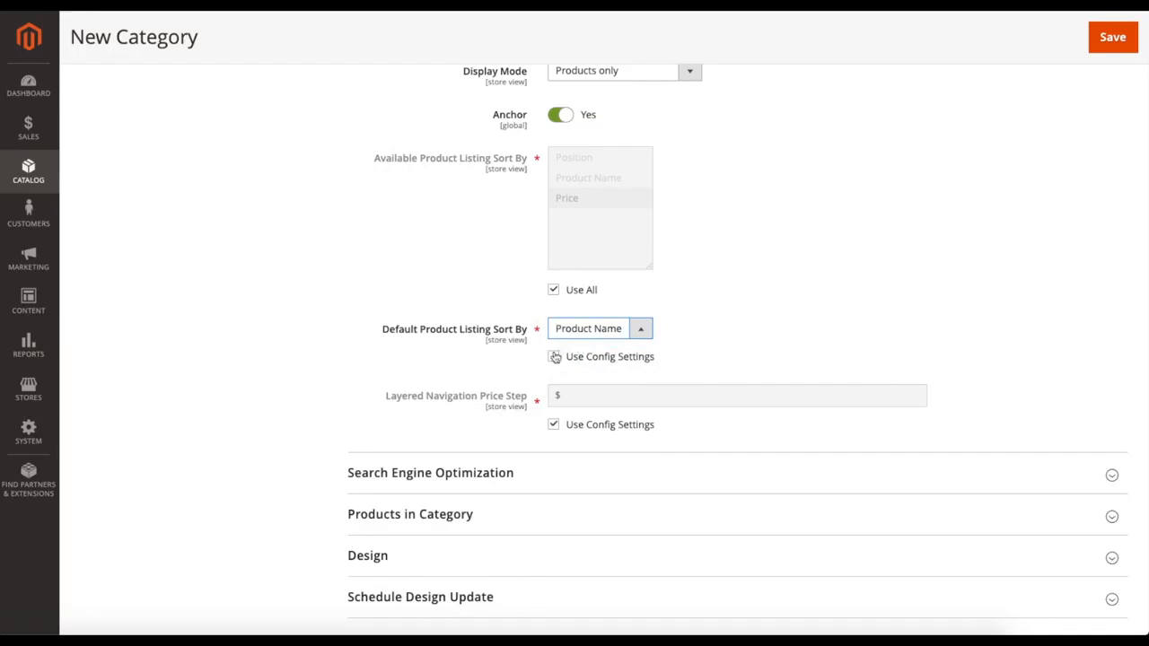
# Step: Return Default Product Listing Sort By to its config setting for the new category
pyautogui.click(554, 358)
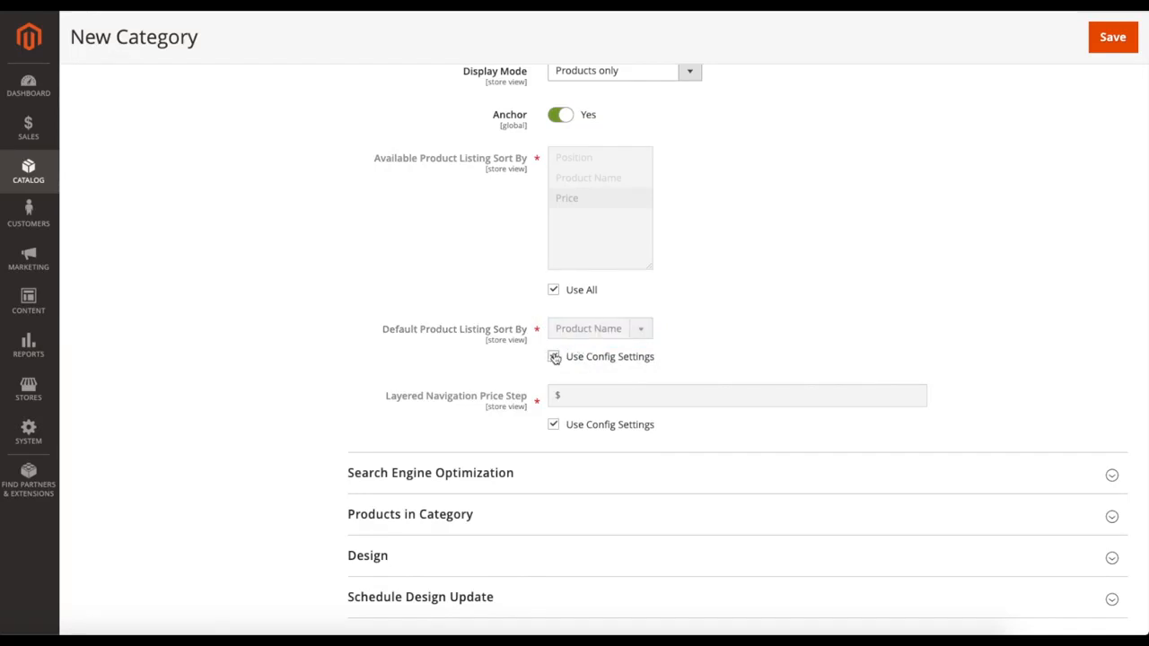
pyautogui.scroll(-1, 509, 362)
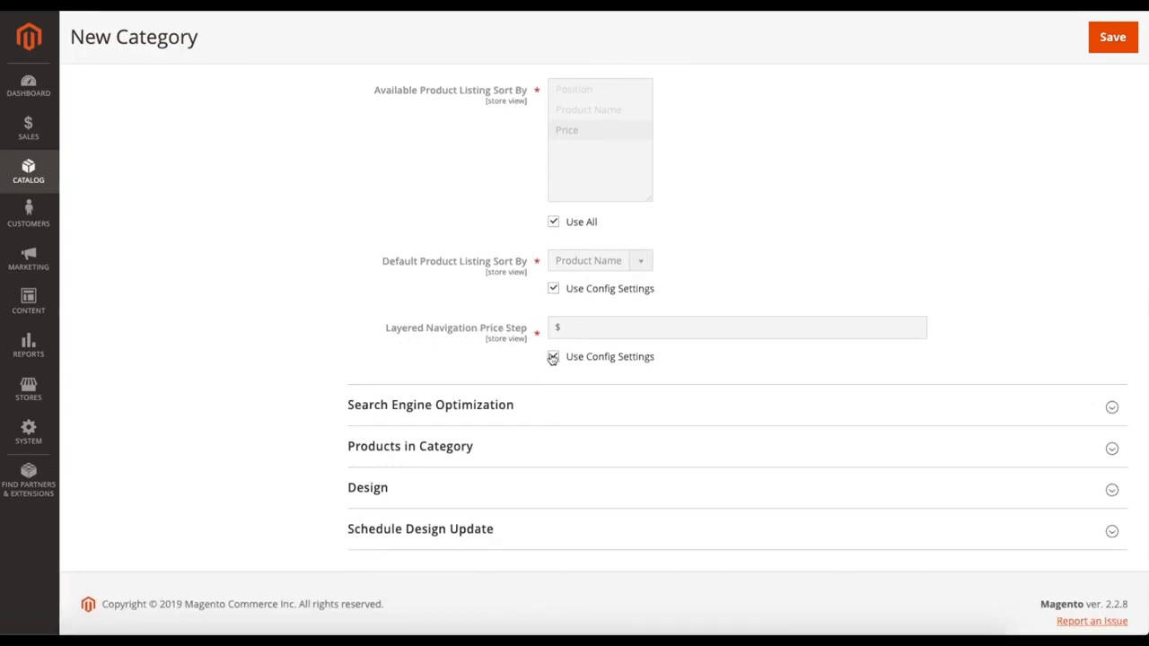
pyautogui.scroll(1, 521, 279)
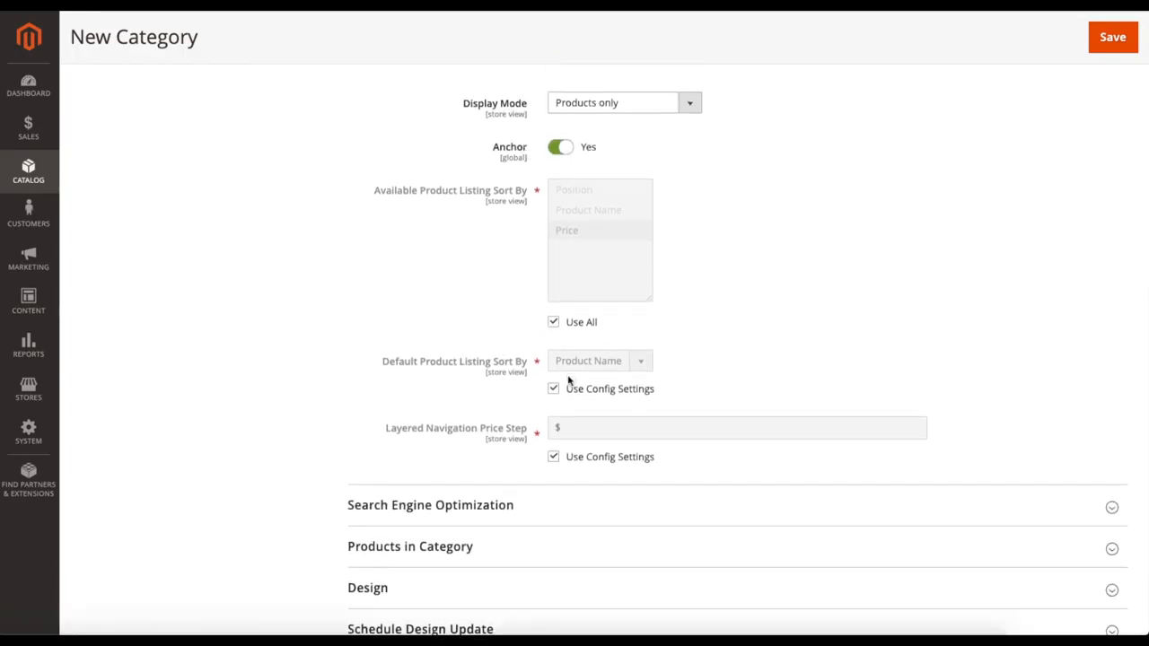
# Step: Try a custom Layered Navigation Price Step of 10 for the new category, and restore its config setting
pyautogui.click(554, 457)
pyautogui.click(575, 428)
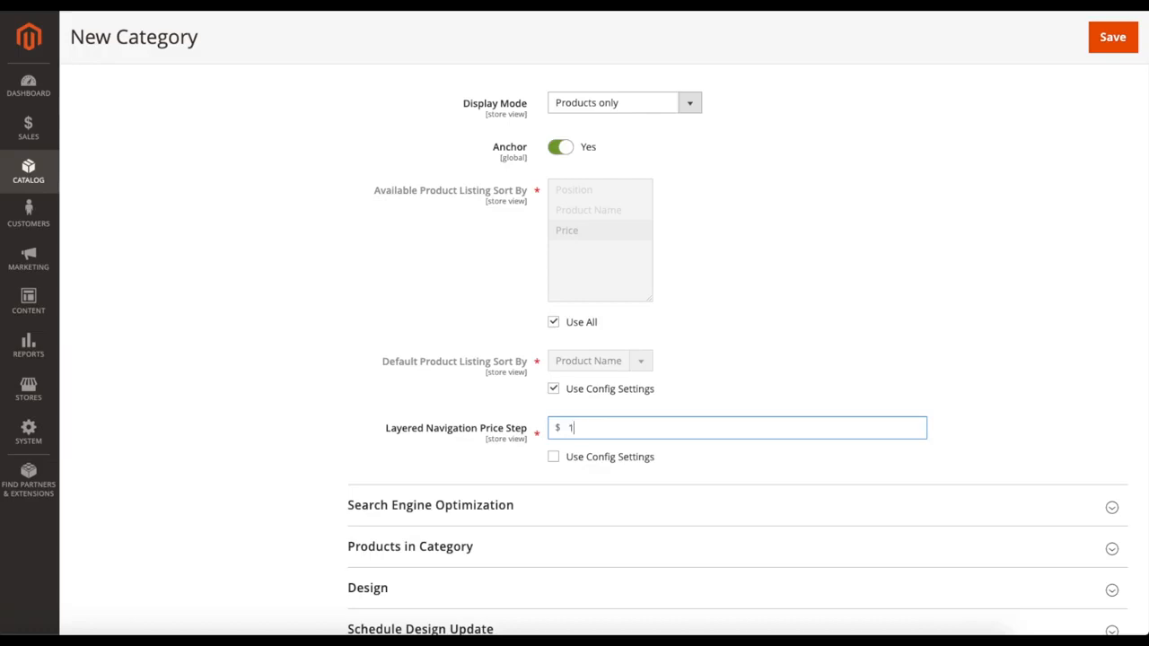
pyautogui.click(712, 400)
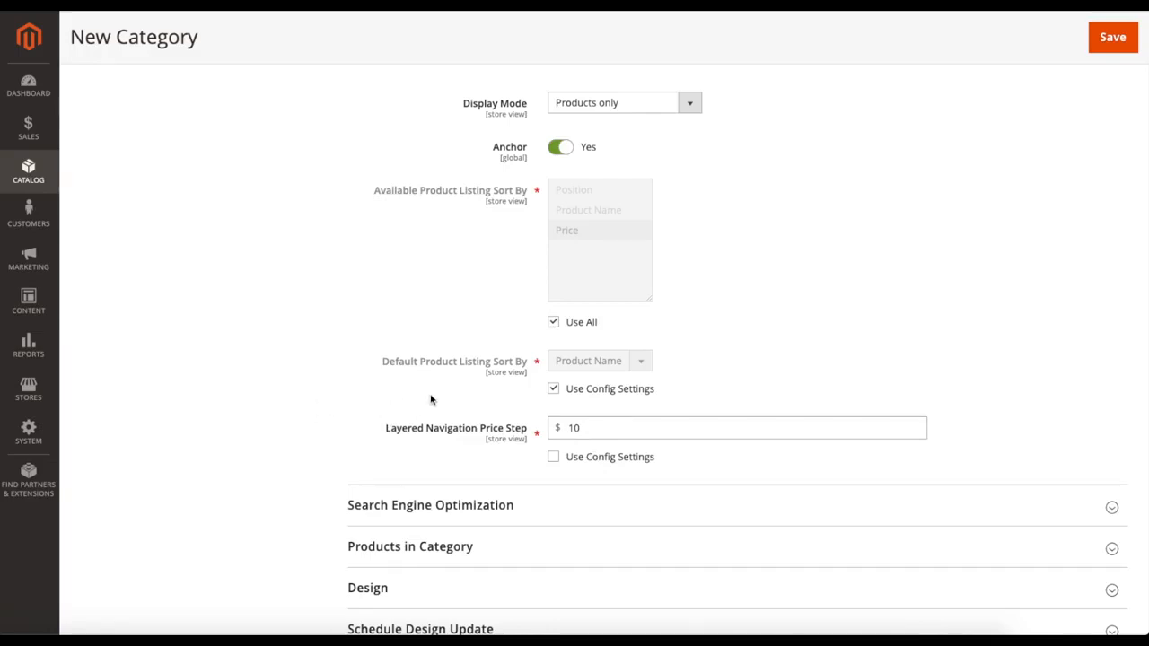
pyautogui.scroll(-2, 736, 404)
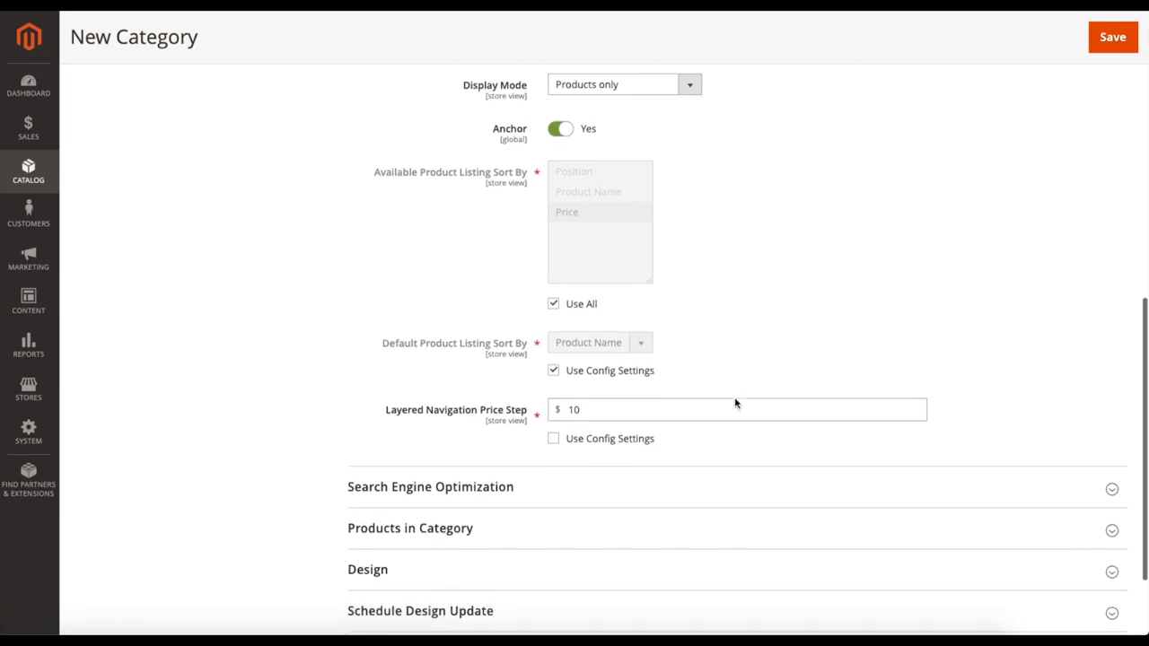
pyautogui.click(561, 351)
pyautogui.scroll(-1, 496, 342)
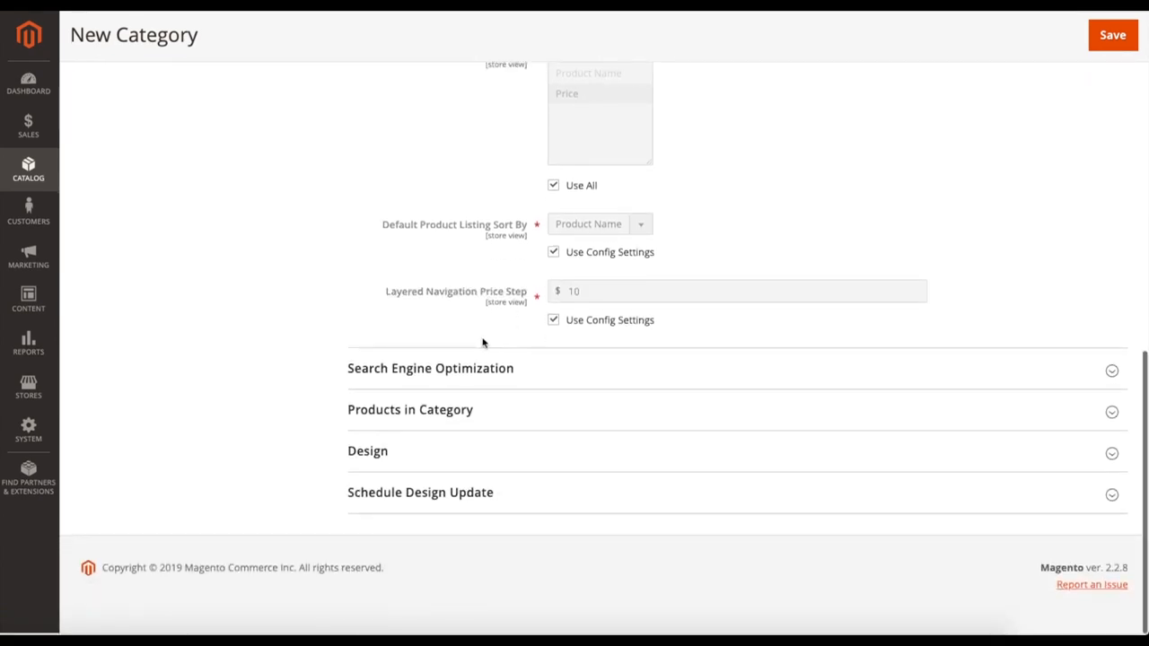
# Step: Examine the new category's Search Engine Optimization fields, from URL Key and Meta Title to Meta Keywords and Meta Description
pyautogui.click(481, 366)
pyautogui.scroll(-3, 421, 383)
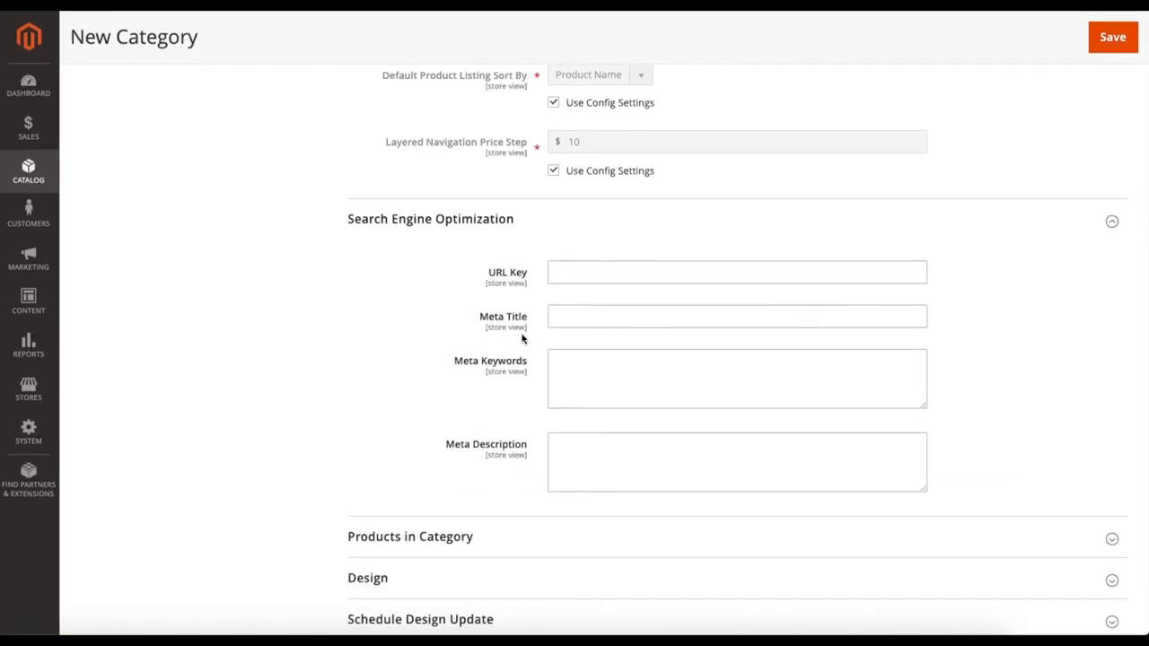
pyautogui.click(568, 273)
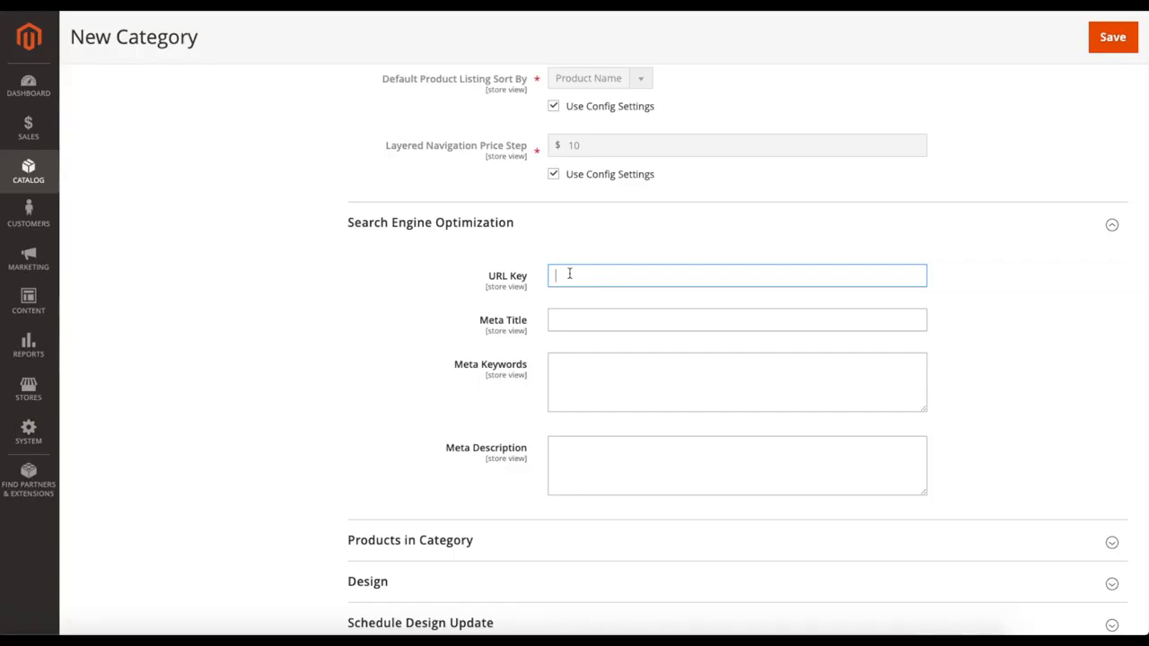
pyautogui.click(555, 323)
pyautogui.click(566, 352)
pyautogui.scroll(-1, 585, 388)
pyautogui.click(586, 387)
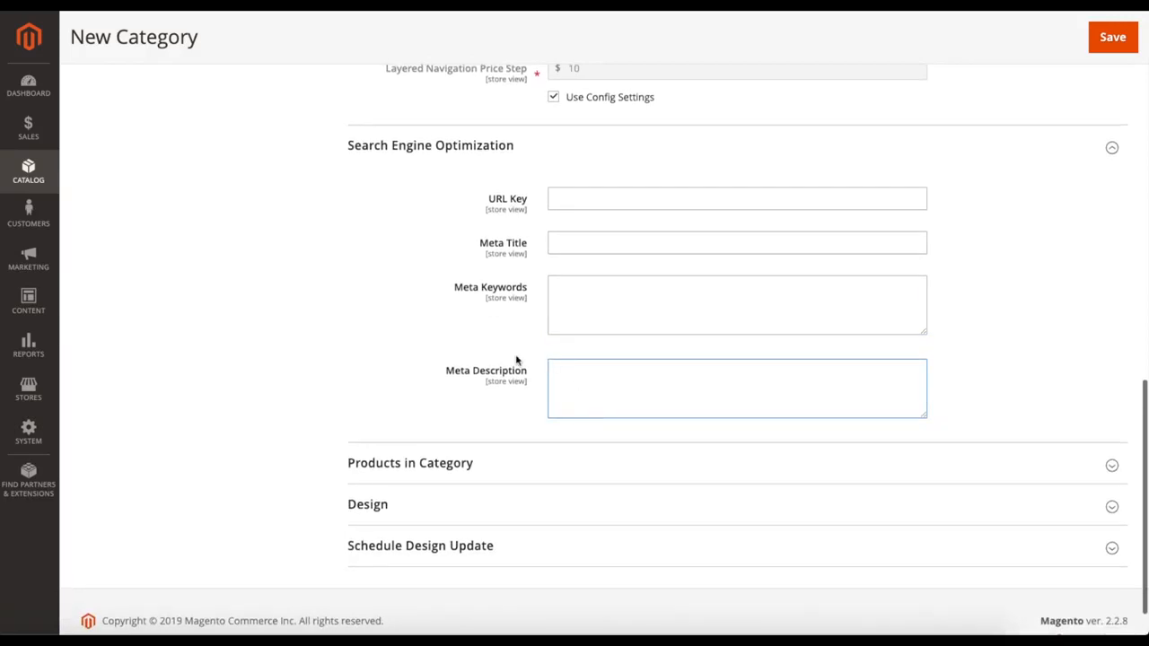
pyautogui.scroll(-1, 516, 360)
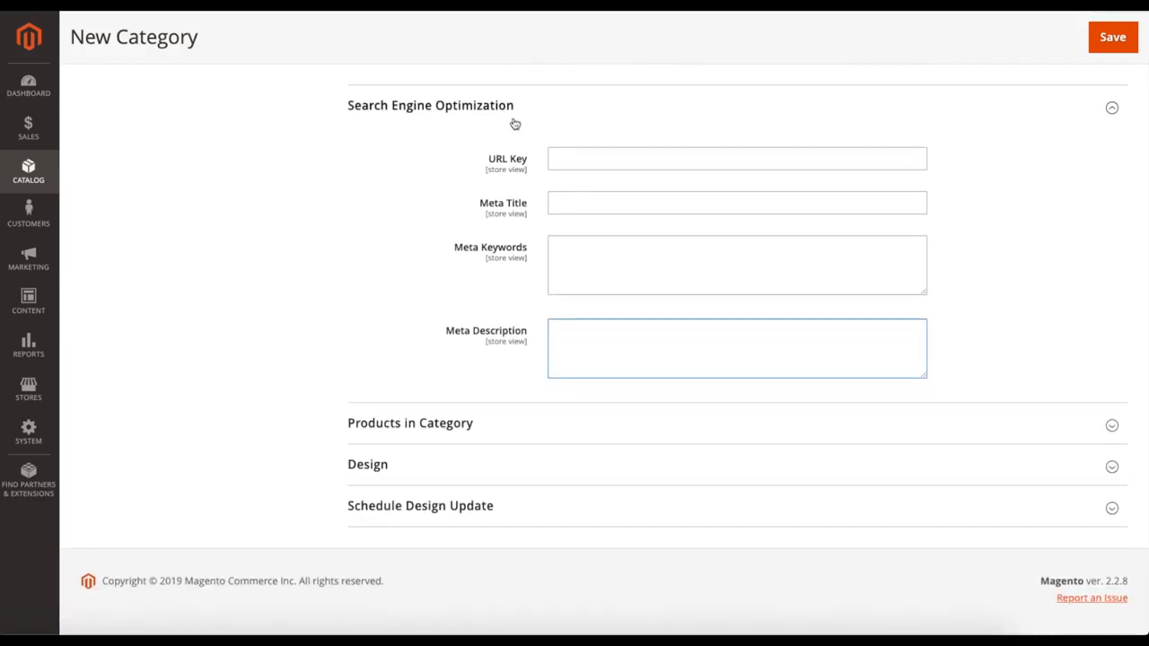
pyautogui.click(575, 115)
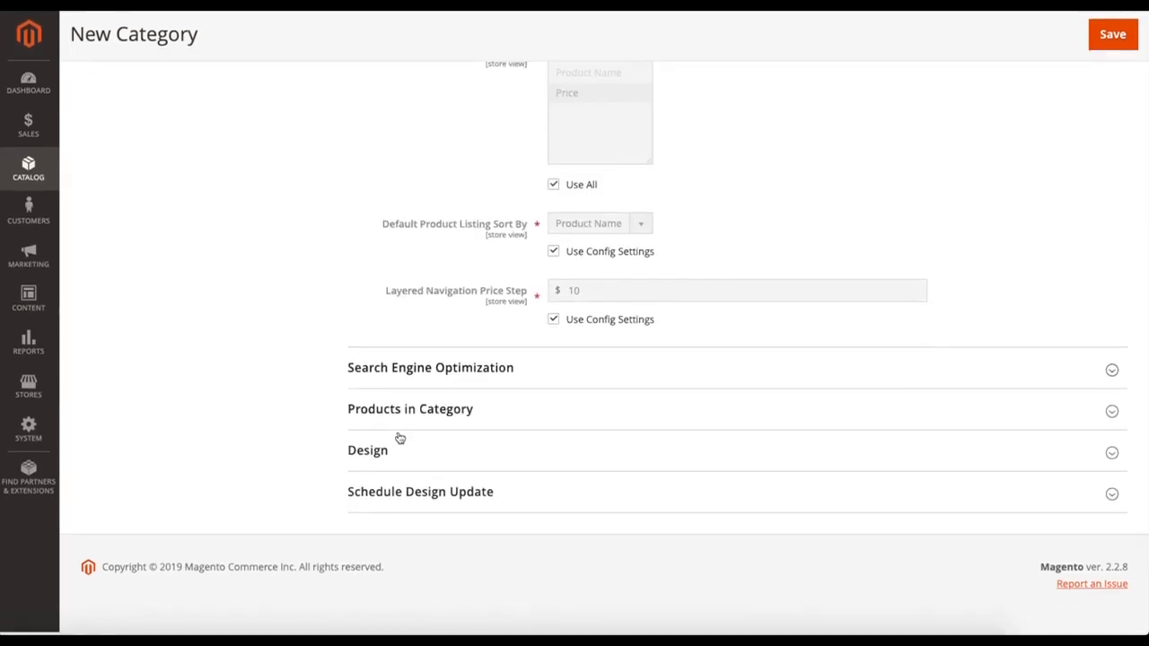
# Step: Select Tutorial2, Tutorial2-Brown, Tutorial2-Blue, Tutorial2-Black and Tutorial as products in the new category
pyautogui.click(472, 420)
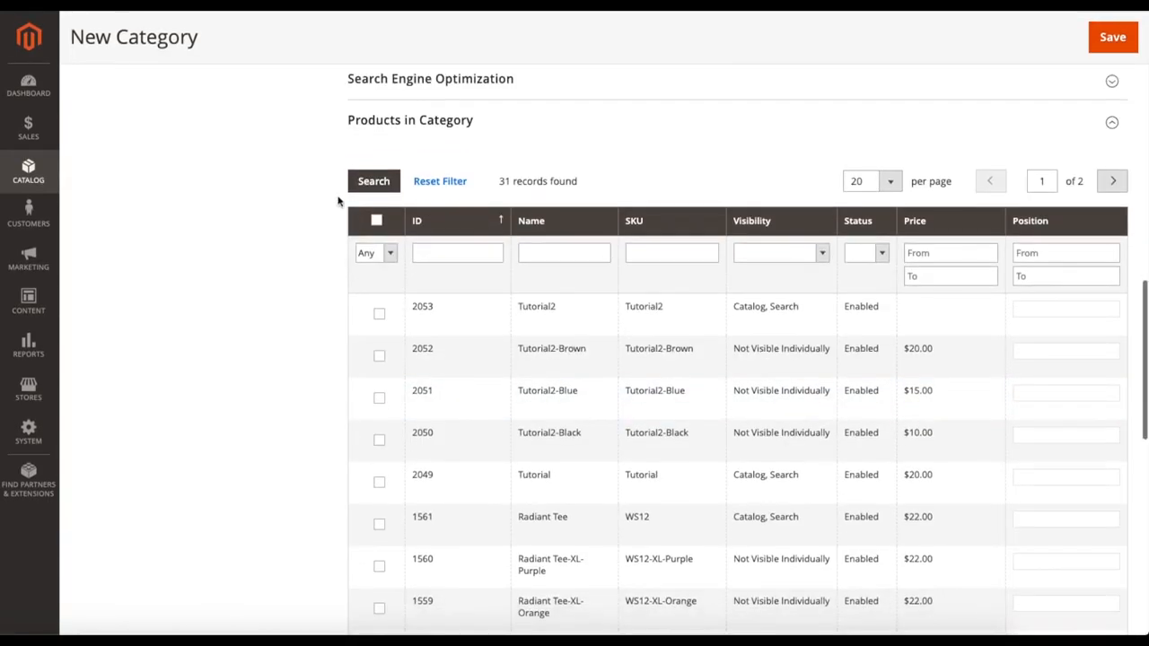
pyautogui.scroll(-1, 318, 275)
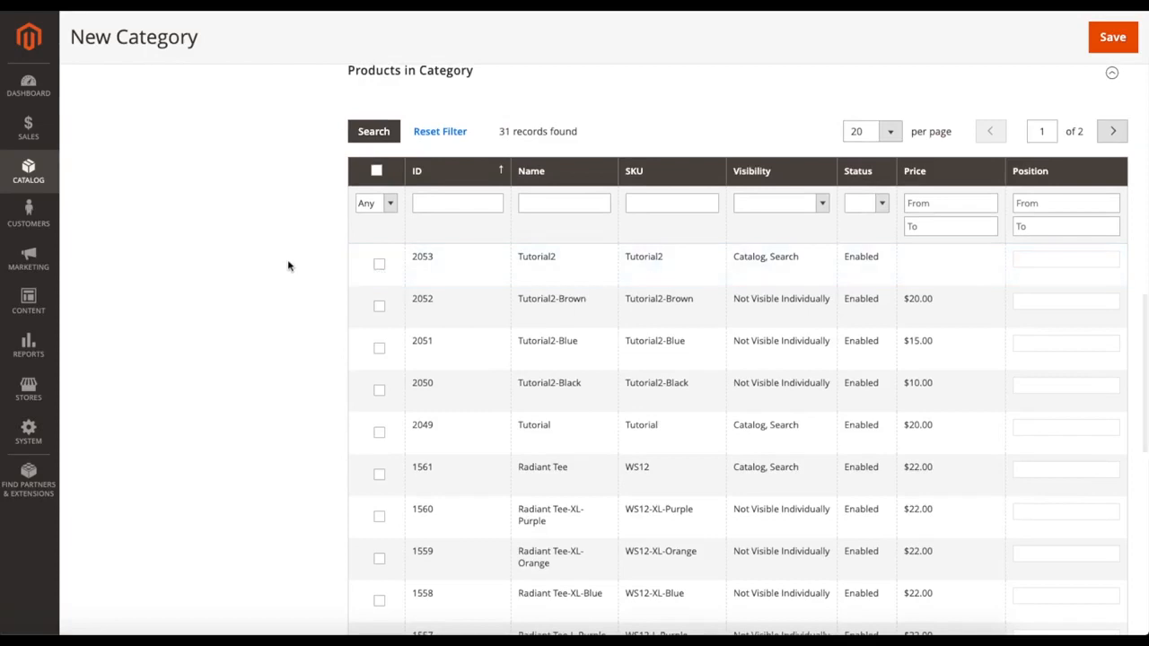
pyautogui.scroll(1, 289, 264)
pyautogui.scroll(-1, 286, 265)
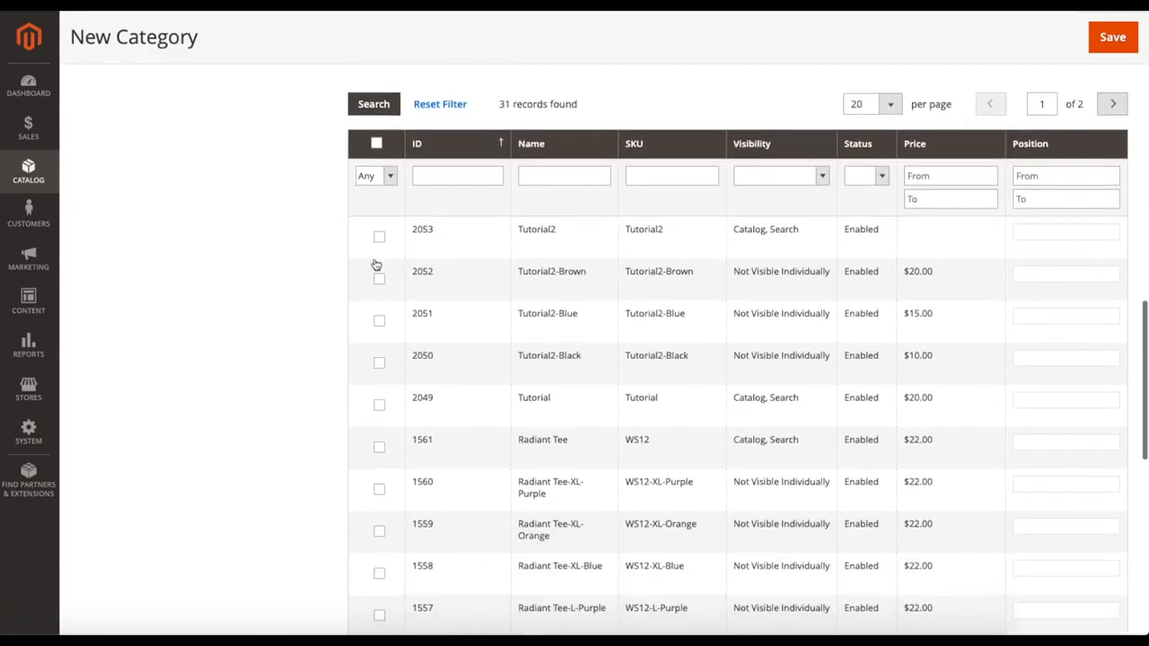
pyautogui.click(379, 237)
pyautogui.scroll(-1, 241, 279)
pyautogui.click(379, 241)
pyautogui.click(379, 283)
pyautogui.click(373, 325)
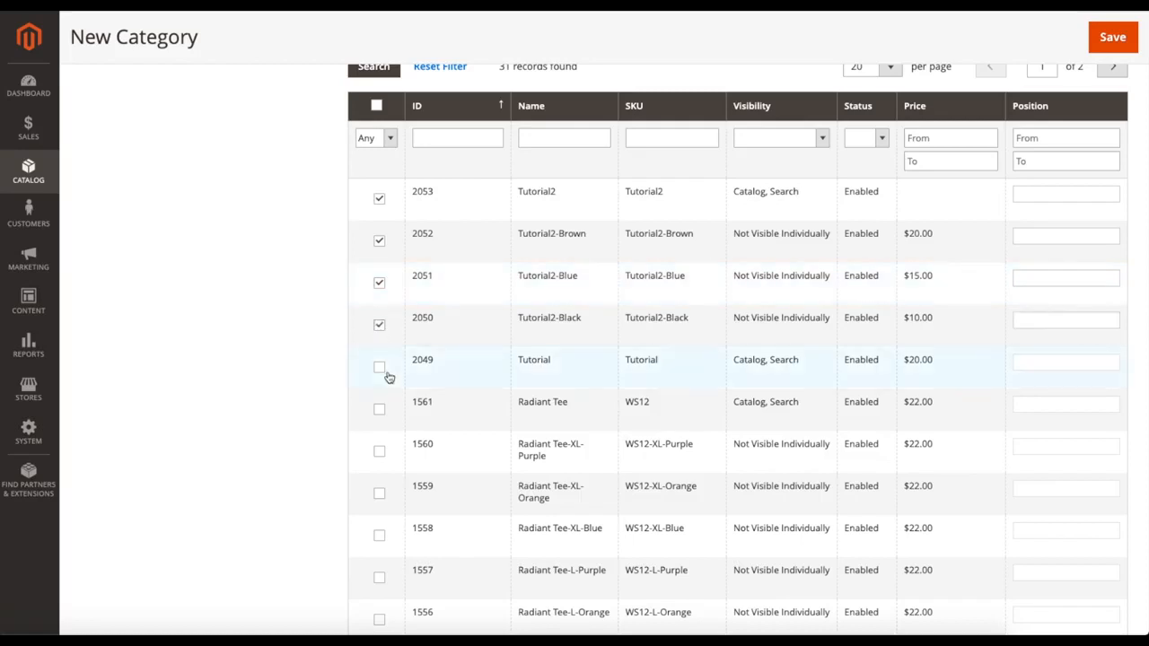
pyautogui.click(382, 370)
pyautogui.scroll(-1, 287, 297)
pyautogui.scroll(4, 288, 297)
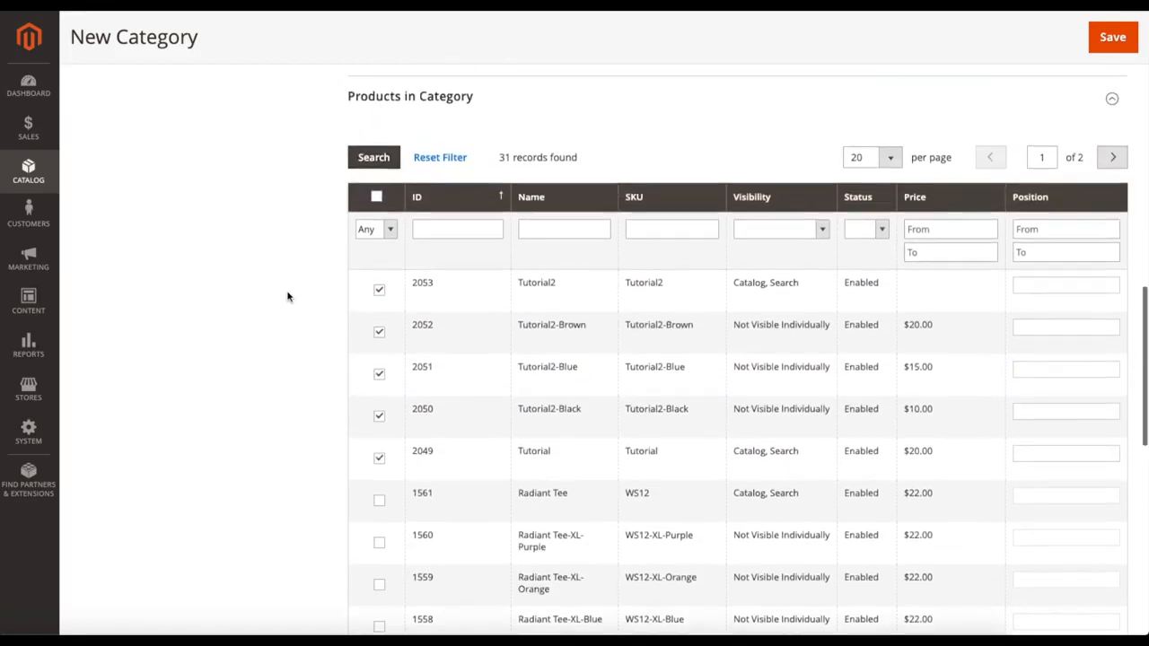
pyautogui.scroll(-15, 288, 297)
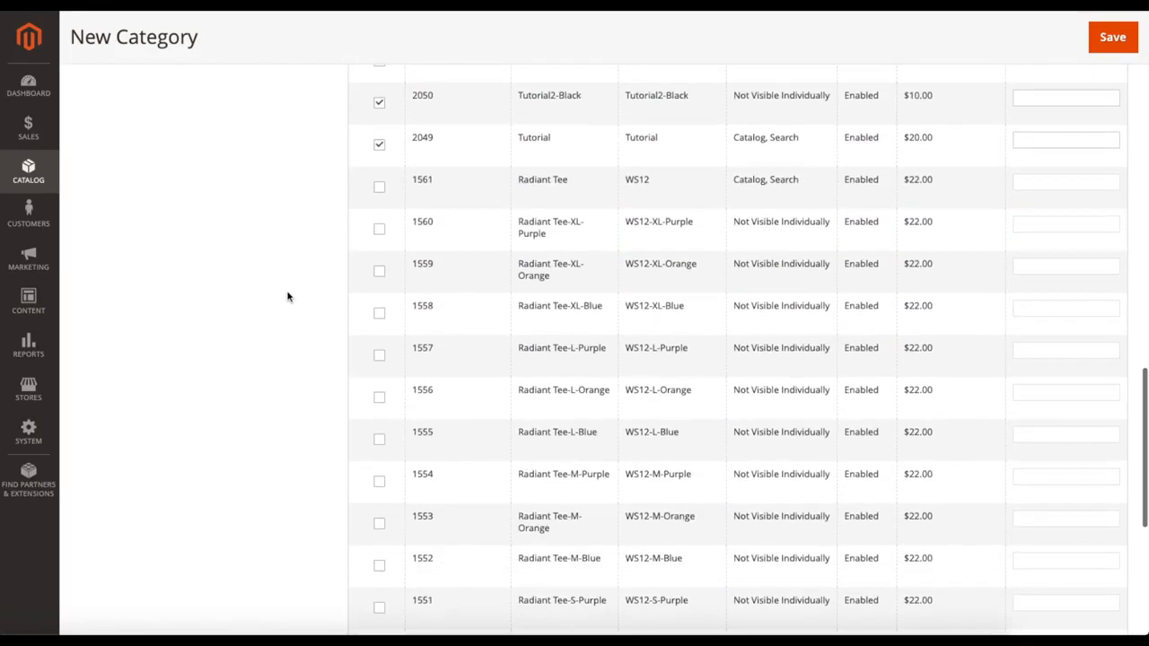
pyautogui.scroll(15, 287, 298)
pyautogui.scroll(2, 287, 297)
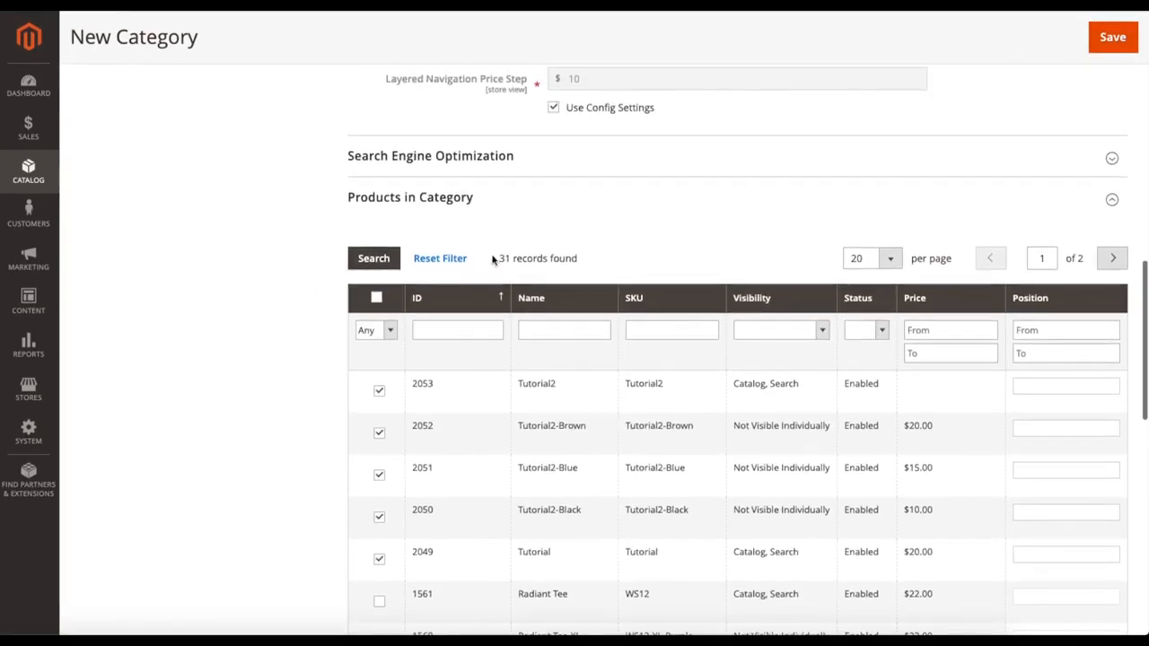
pyautogui.click(512, 208)
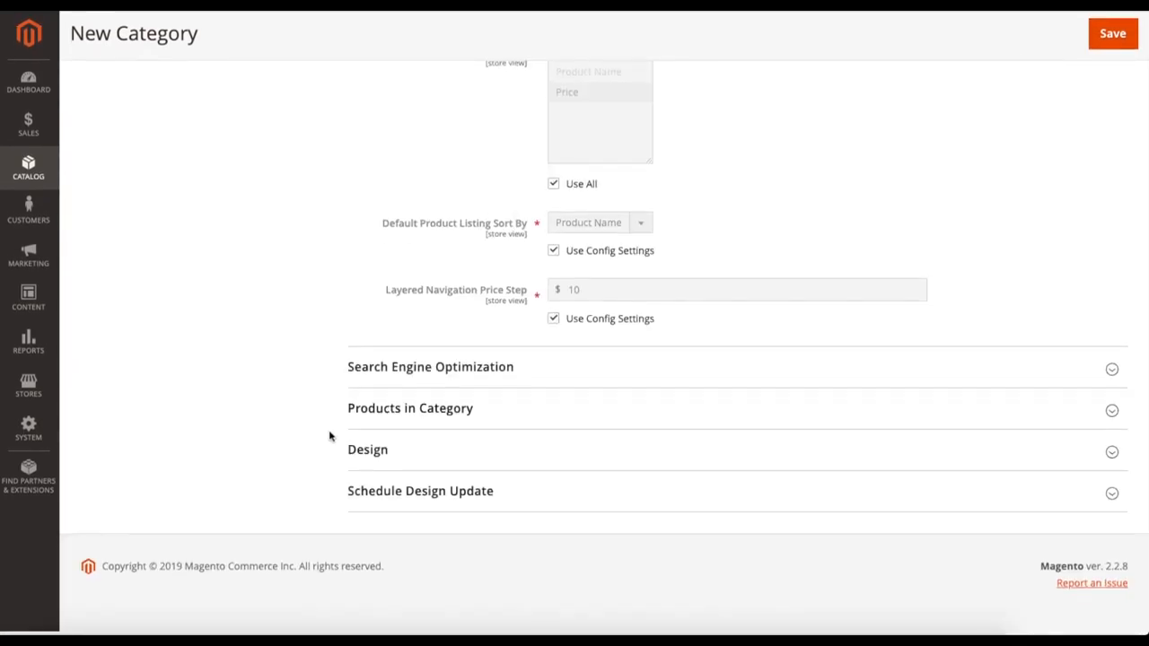
# Step: Examine the new category's Design options, including the theme and layout choices, and its Schedule Design Update dates
pyautogui.click(429, 455)
pyautogui.scroll(-5, 302, 375)
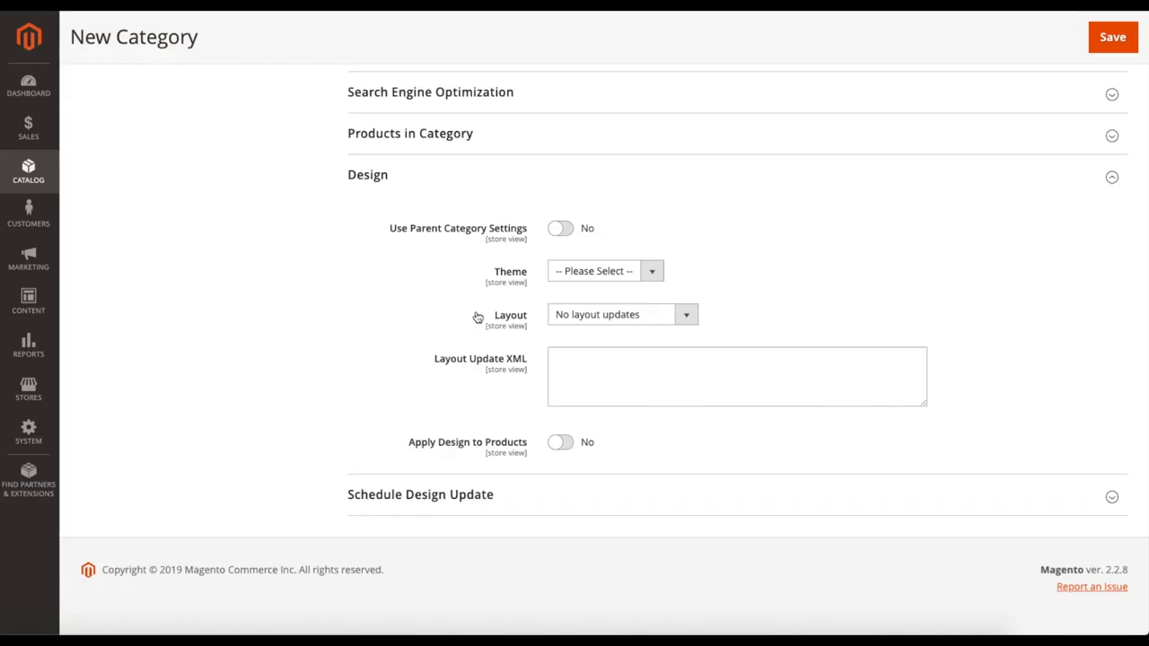
pyautogui.click(566, 271)
pyautogui.click(589, 271)
pyautogui.click(584, 315)
pyautogui.click(598, 315)
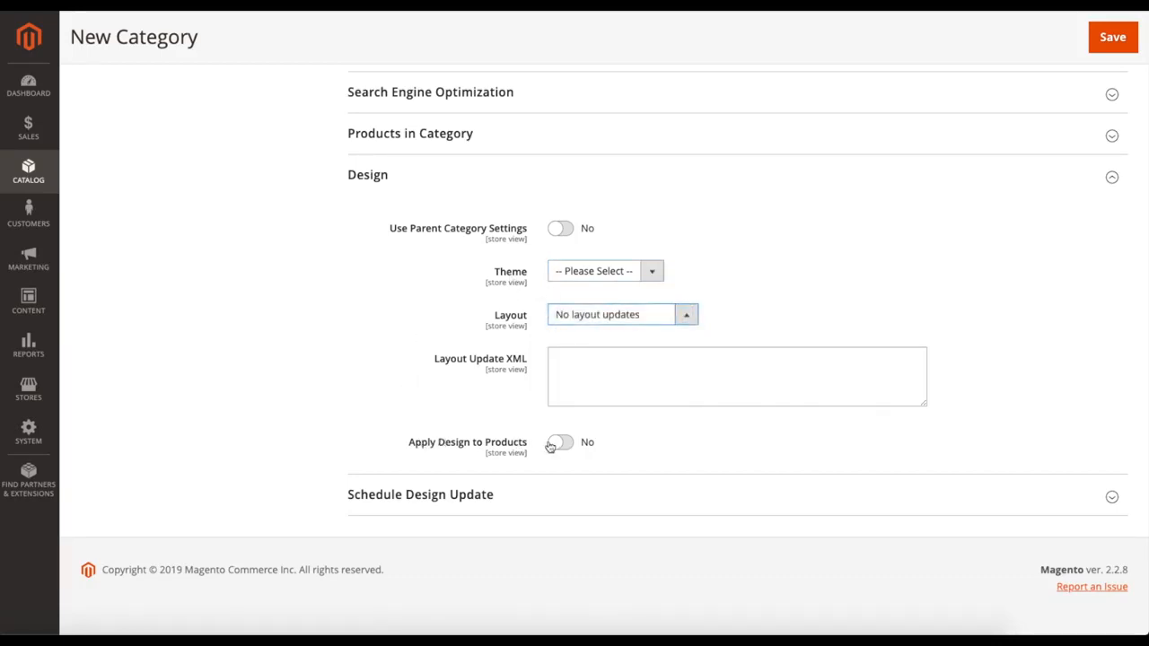
pyautogui.click(426, 184)
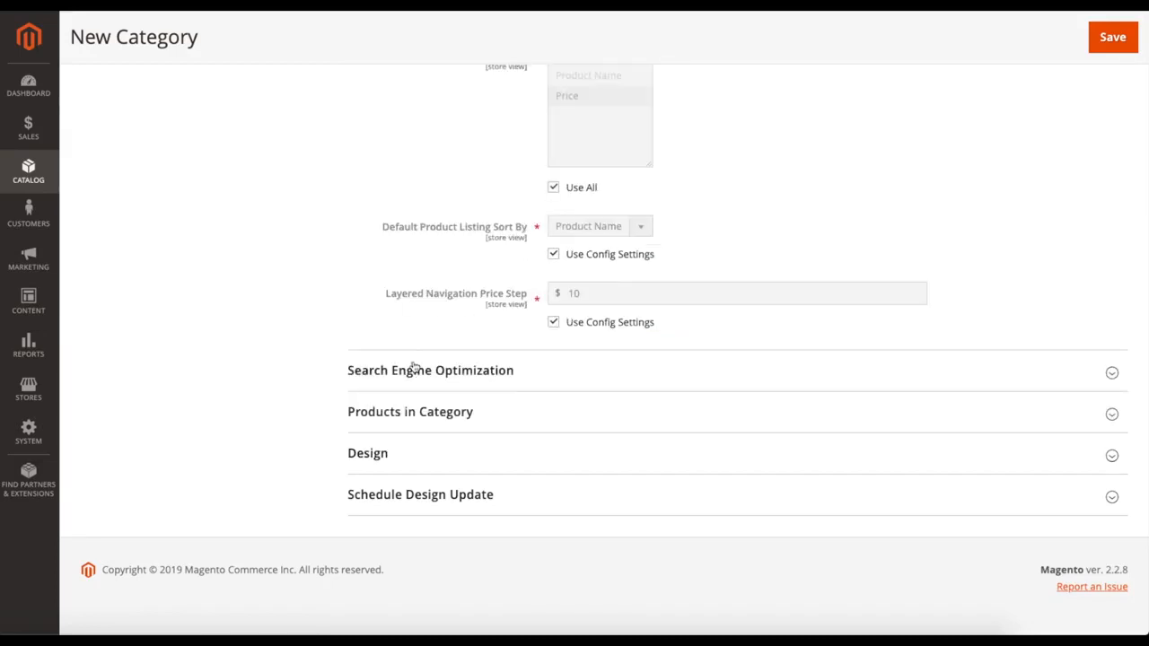
pyautogui.click(504, 496)
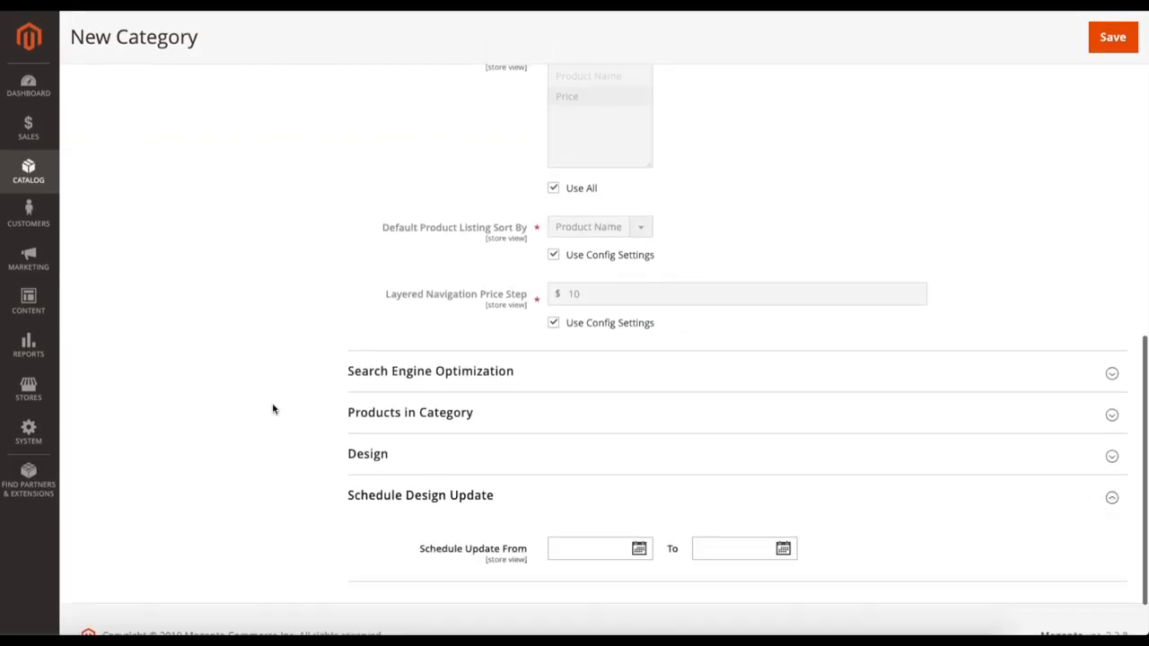
pyautogui.scroll(-1, 275, 408)
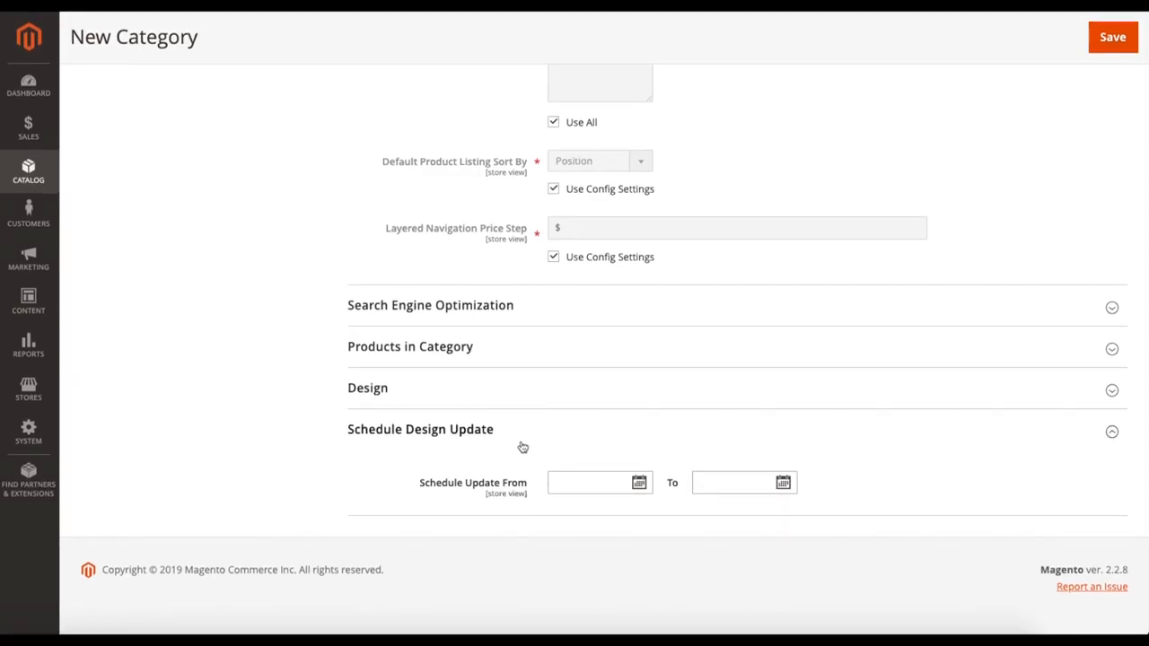
# Step: Save the new Tutorial category and move it under the Training category in the category tree
pyautogui.scroll(15, 523, 447)
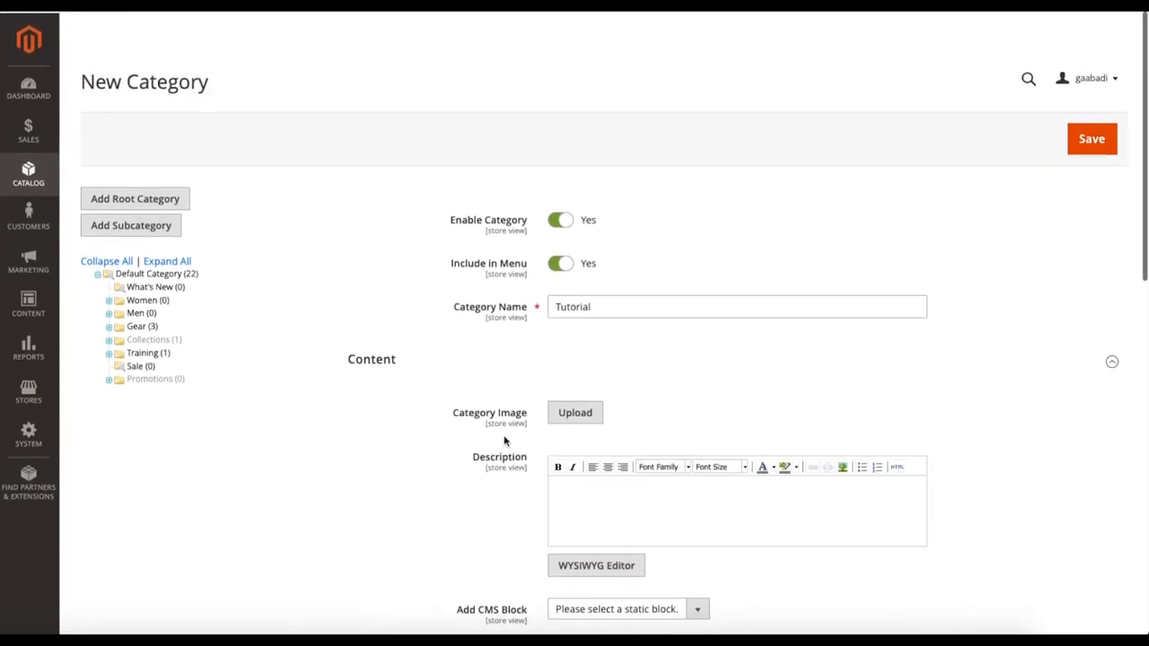
pyautogui.click(1114, 151)
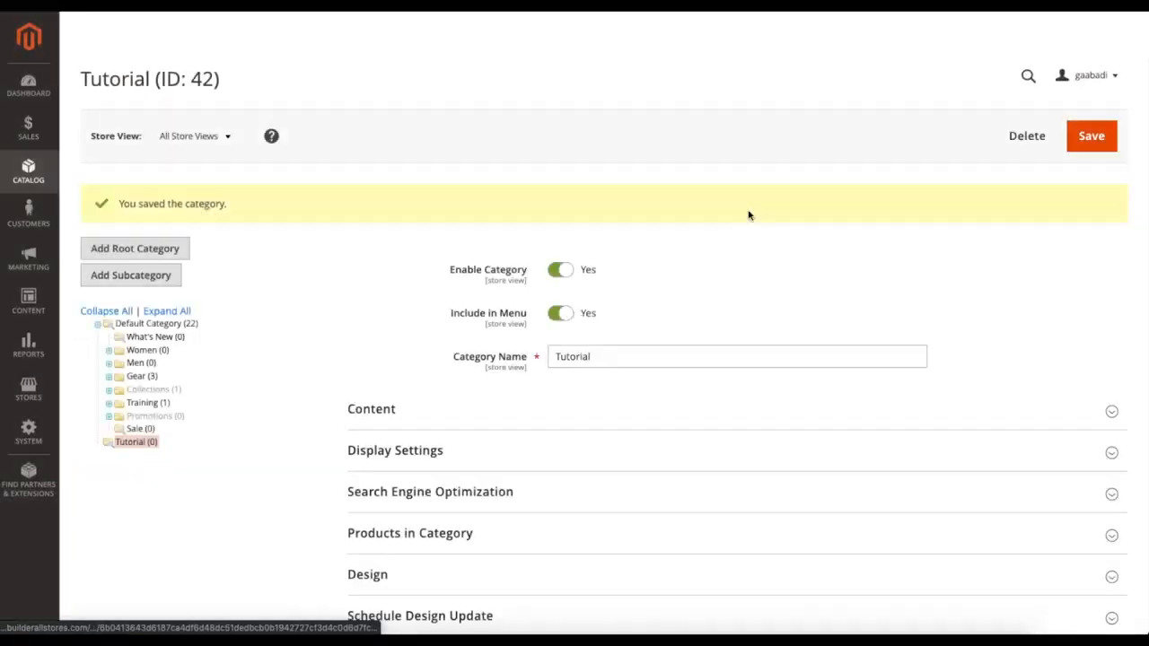
pyautogui.click(130, 443)
pyautogui.moveTo(115, 399); pyautogui.dragTo(138, 358)
pyautogui.click(712, 185)
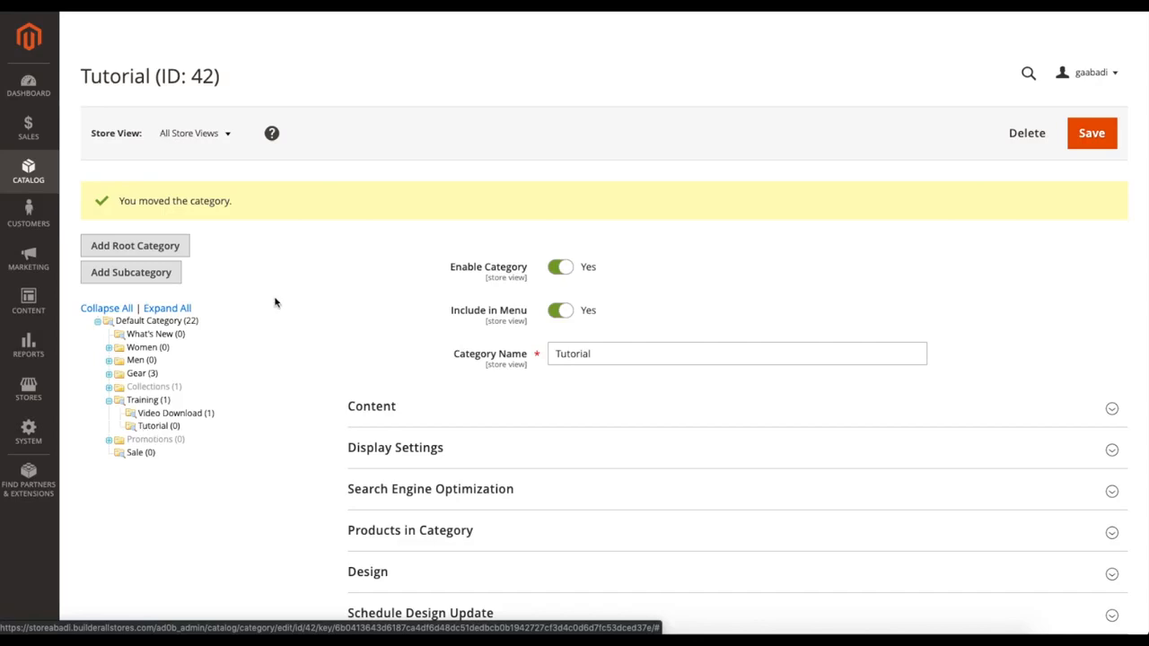
# Step: Save the Tutorial category again in its new place under Training
pyautogui.scroll(-1, 305, 305)
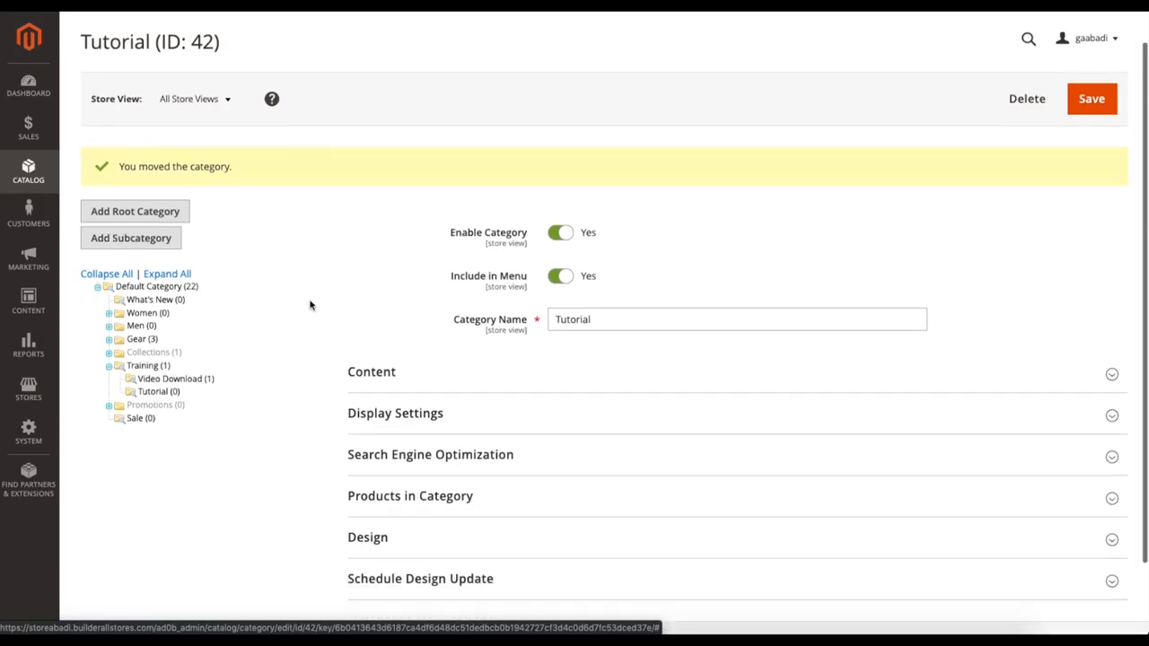
pyautogui.scroll(1, 310, 305)
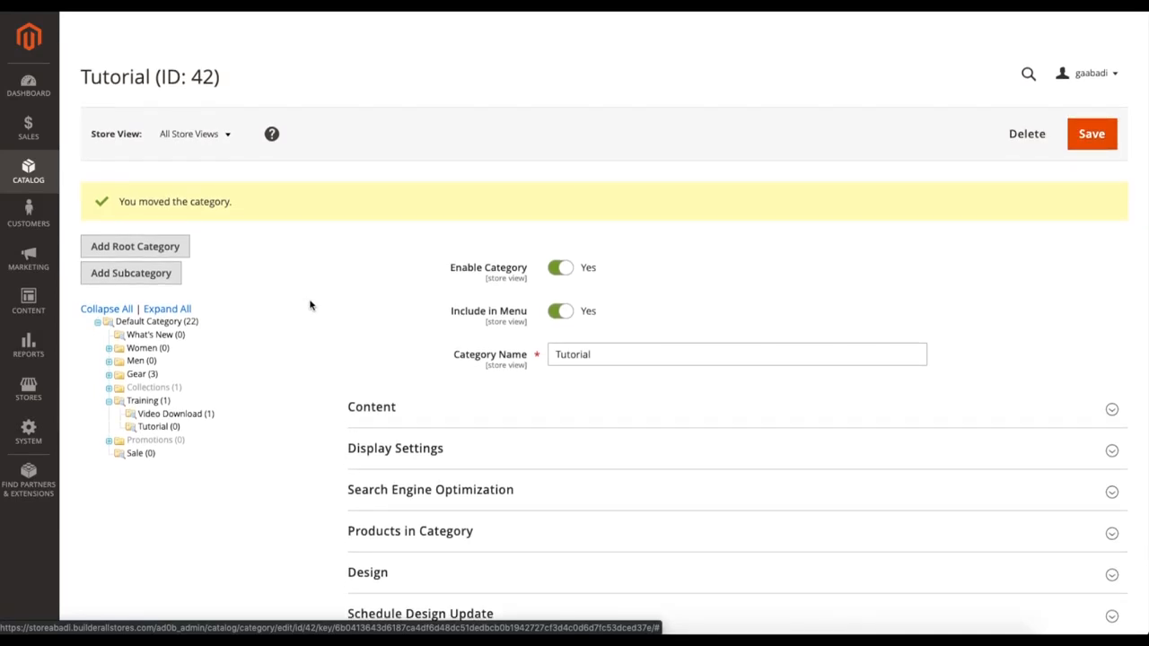
pyautogui.scroll(1, 350, 302)
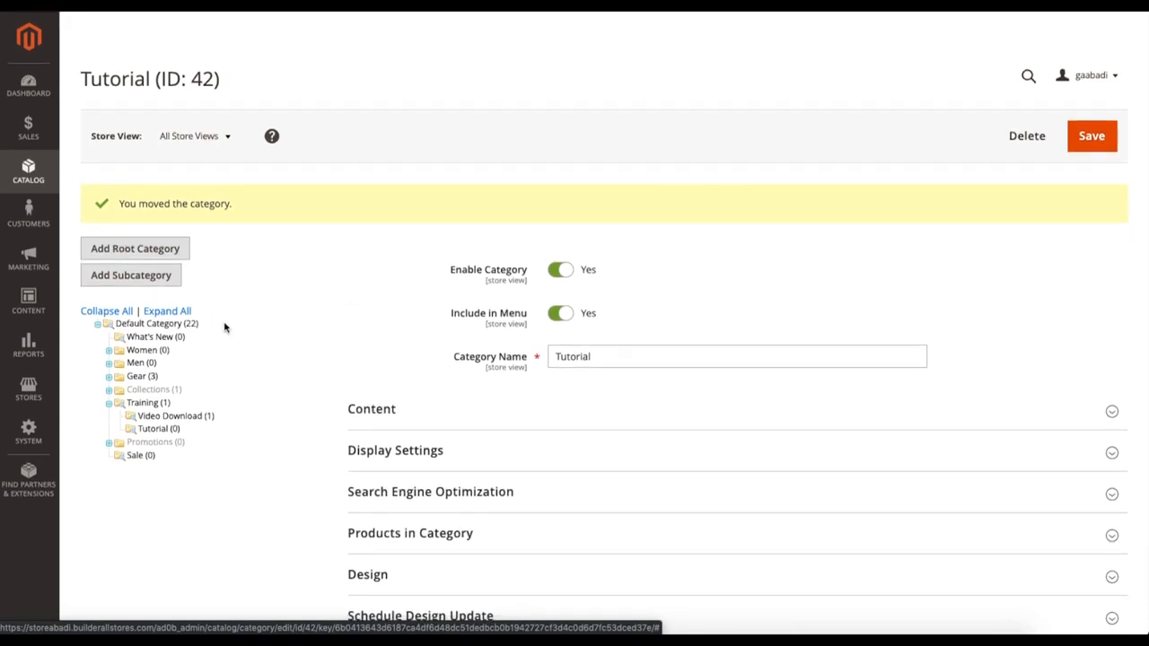
pyautogui.click(1091, 151)
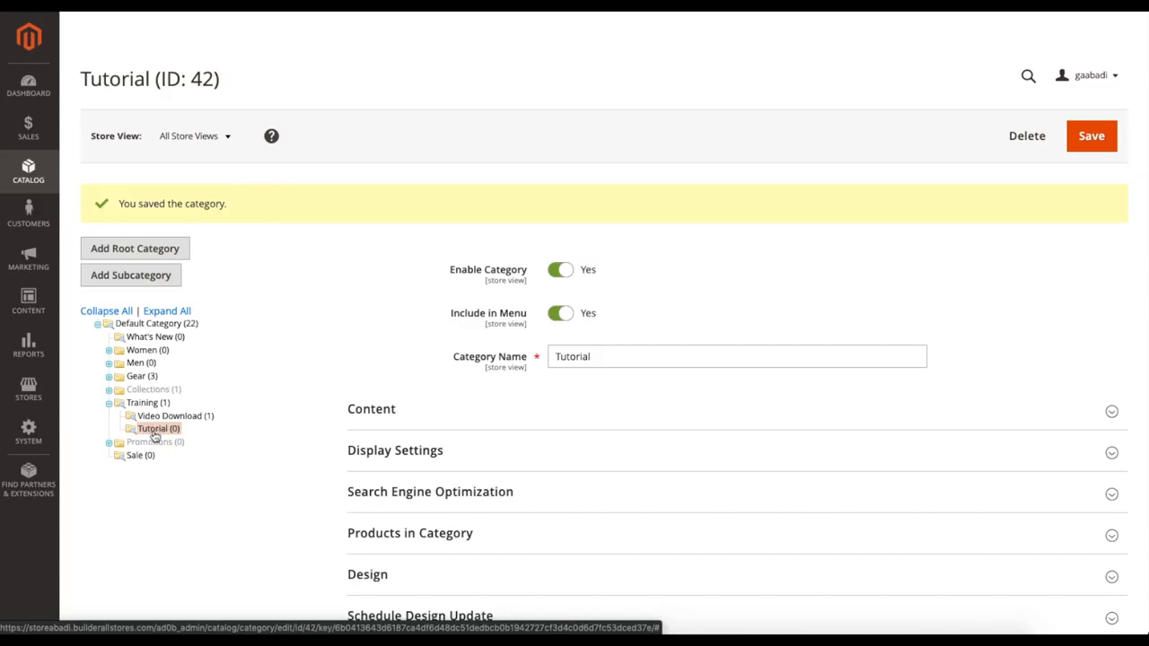
# Step: Open Cache Management and look through the list of cache types
pyautogui.click(34, 430)
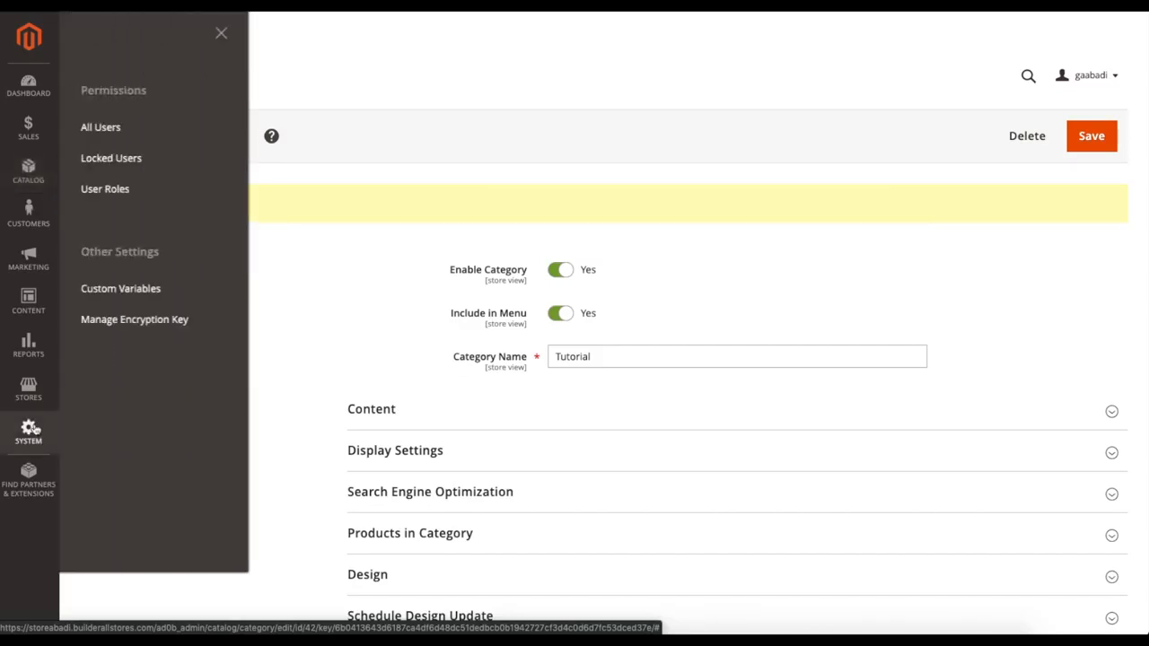
pyautogui.click(105, 429)
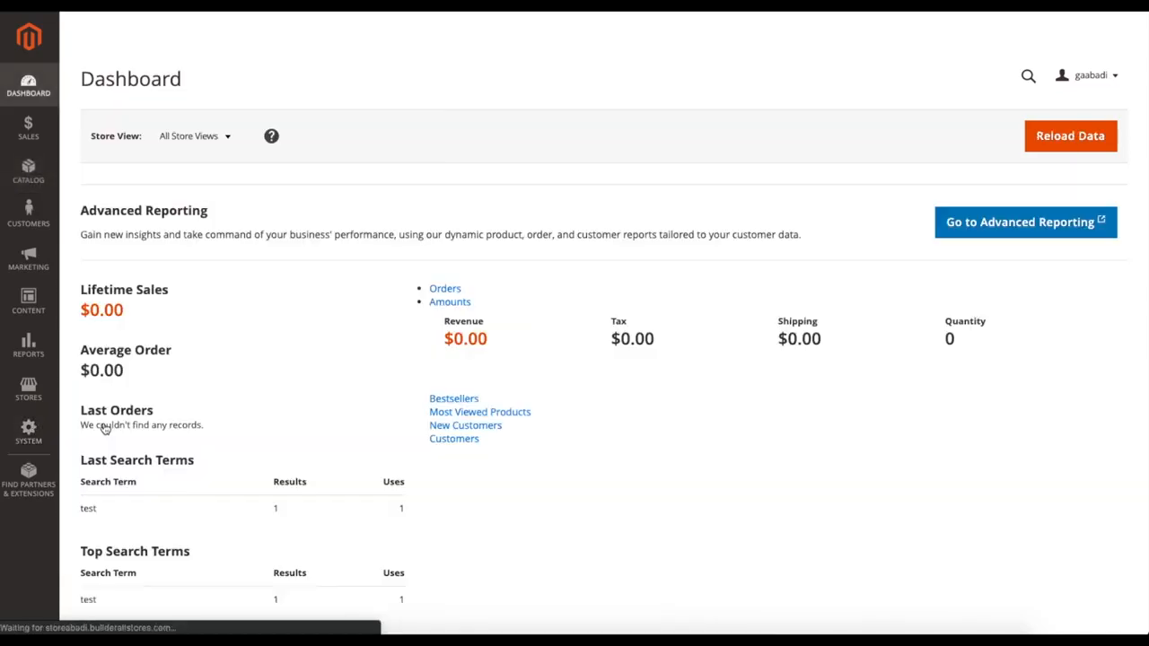
pyautogui.click(29, 431)
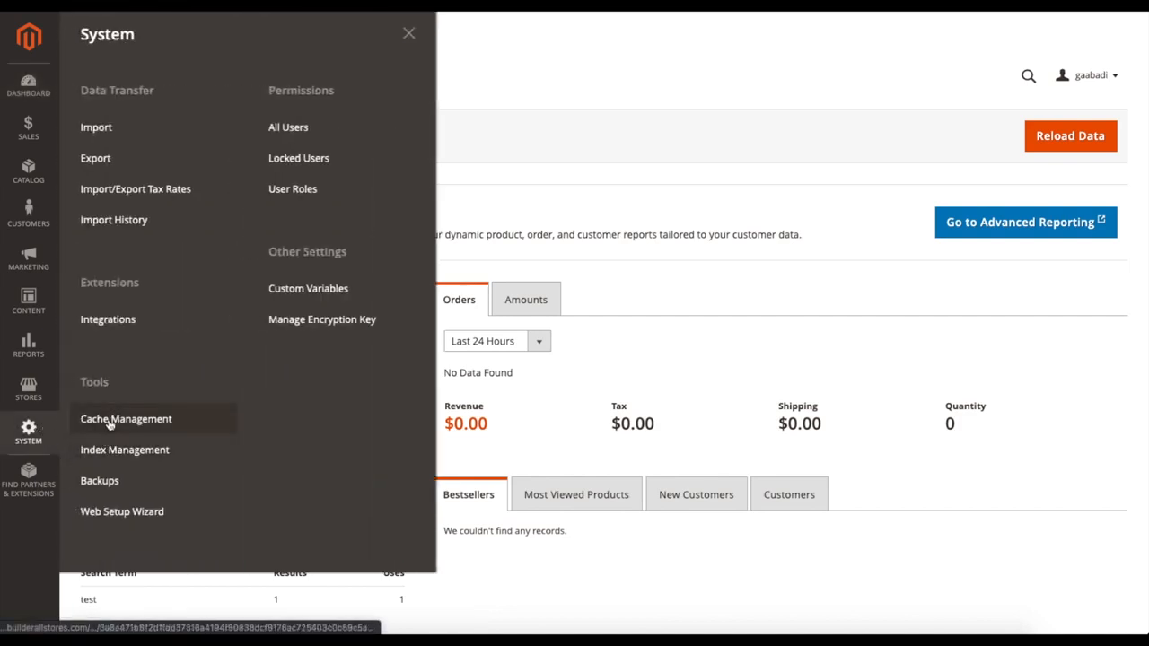
pyautogui.click(110, 417)
pyautogui.scroll(-2, 374, 359)
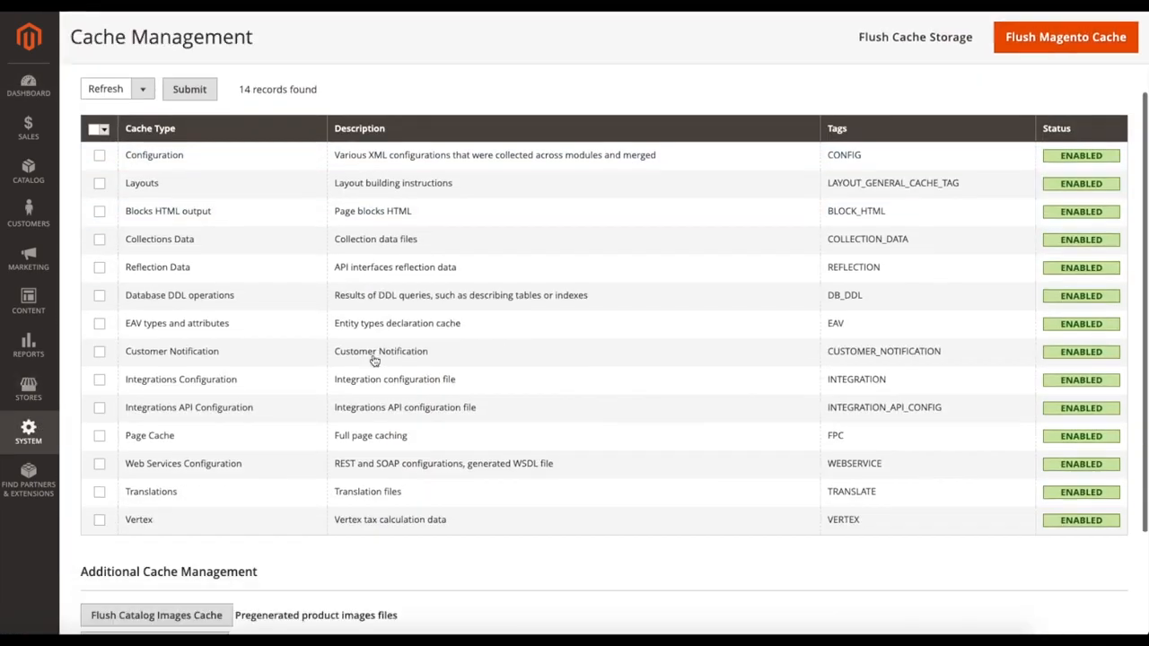
pyautogui.scroll(2, 372, 357)
pyautogui.scroll(-2, 700, 329)
pyautogui.scroll(2, 290, 177)
# Step: Select all cache types and refresh them
pyautogui.click(103, 199)
pyautogui.click(121, 206)
pyautogui.scroll(1, 177, 201)
pyautogui.click(188, 173)
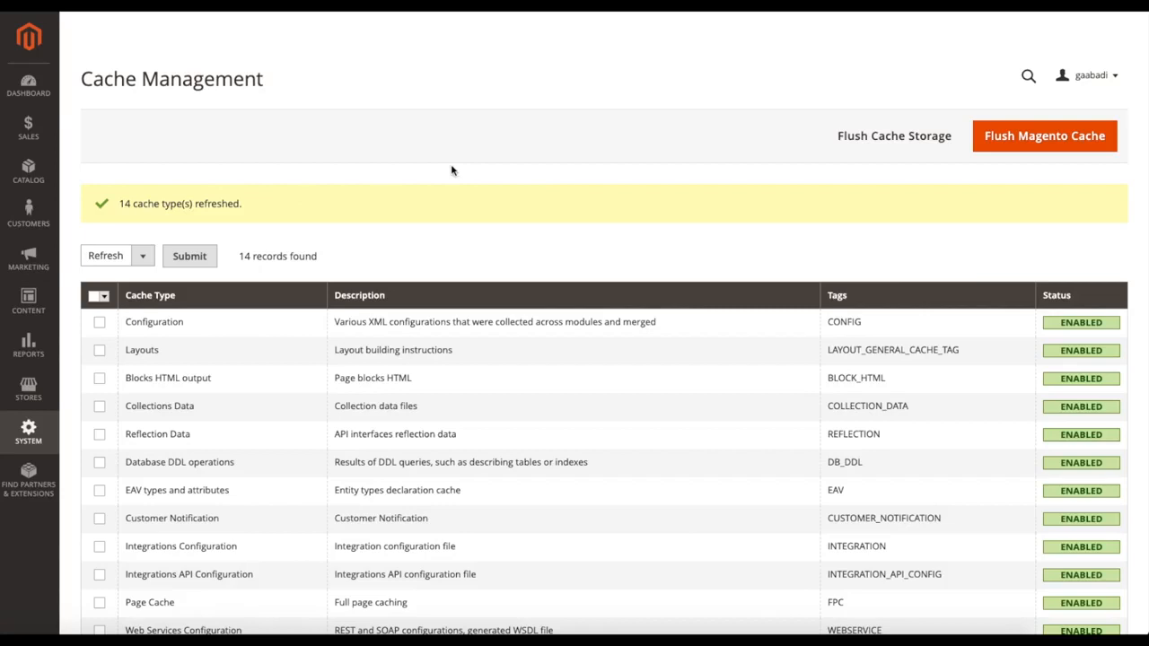
pyautogui.scroll(-1, 586, 184)
pyautogui.scroll(1, 587, 184)
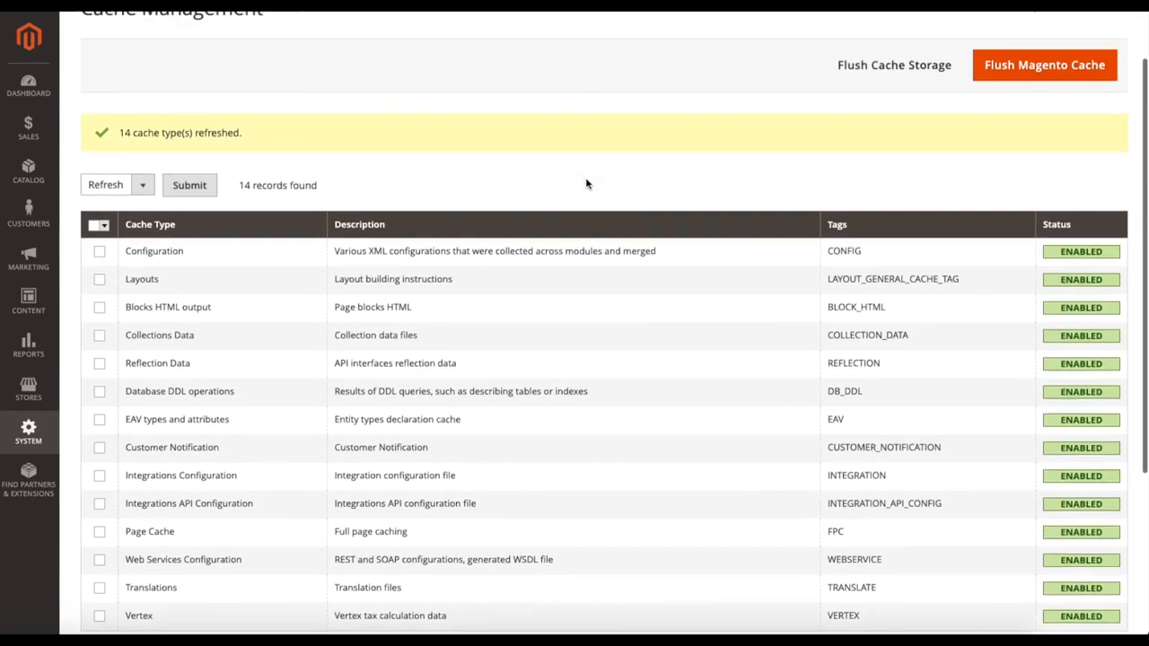